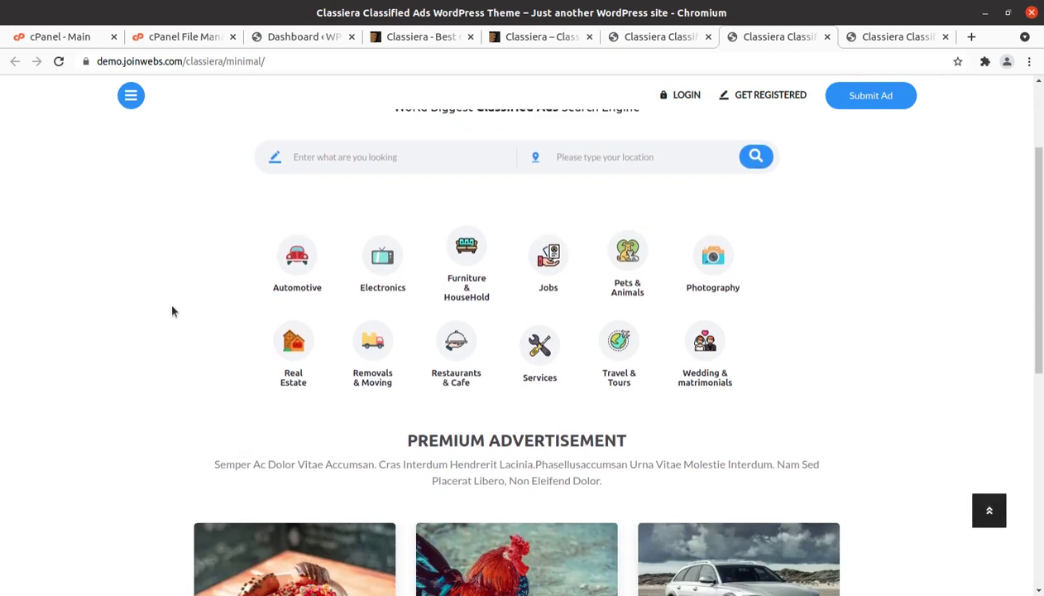
# Scroll through the Minimal demo, then glance at the WordPress Dashboard and ThemeForest Classiera page.
pyautogui.scroll(-5, 172, 311)
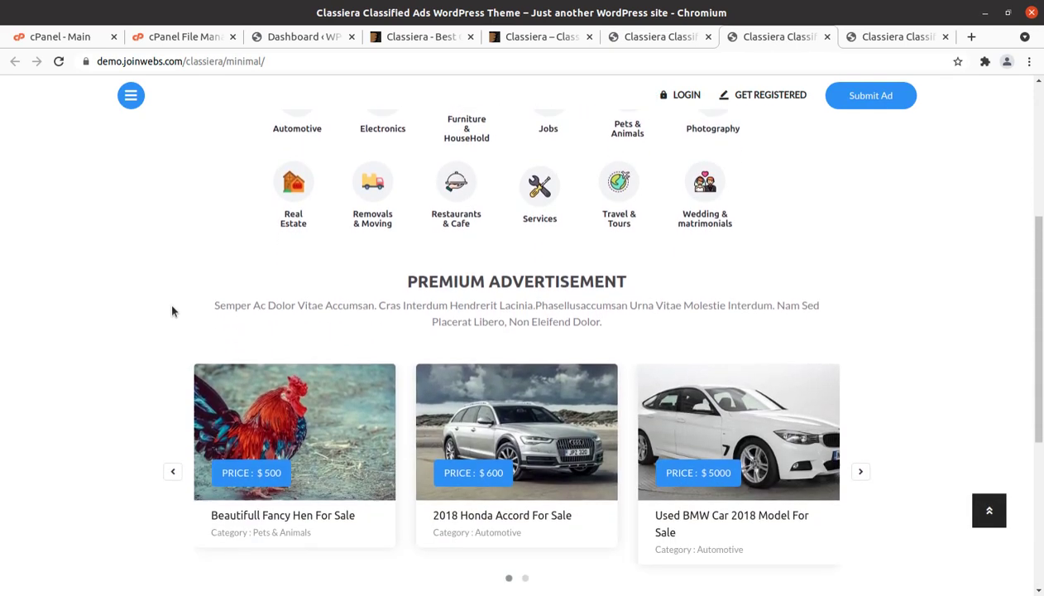
pyautogui.scroll(-2, 172, 311)
pyautogui.scroll(-2, 170, 307)
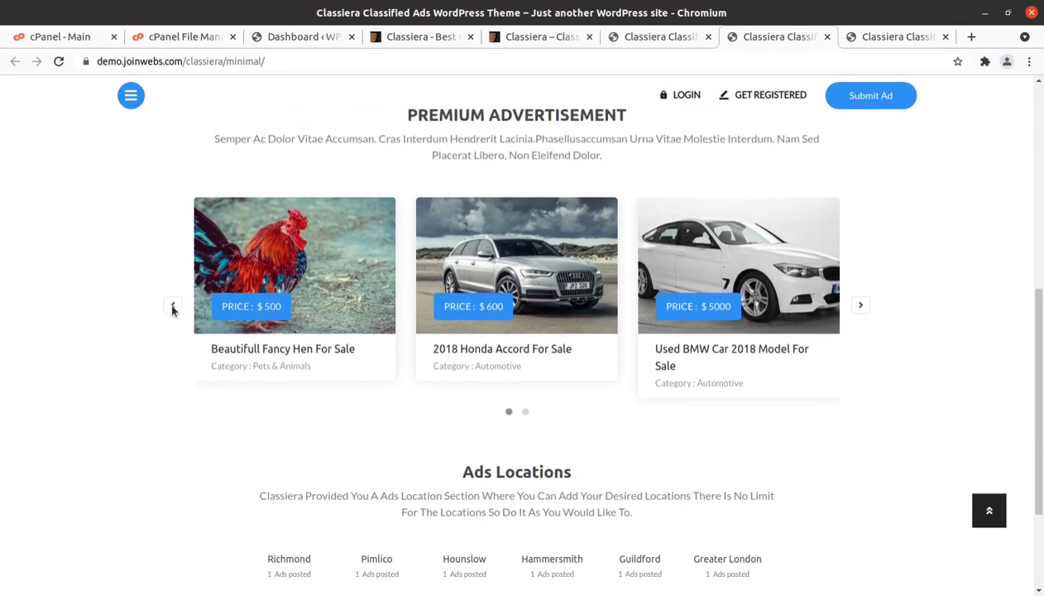
pyautogui.scroll(-3, 94, 233)
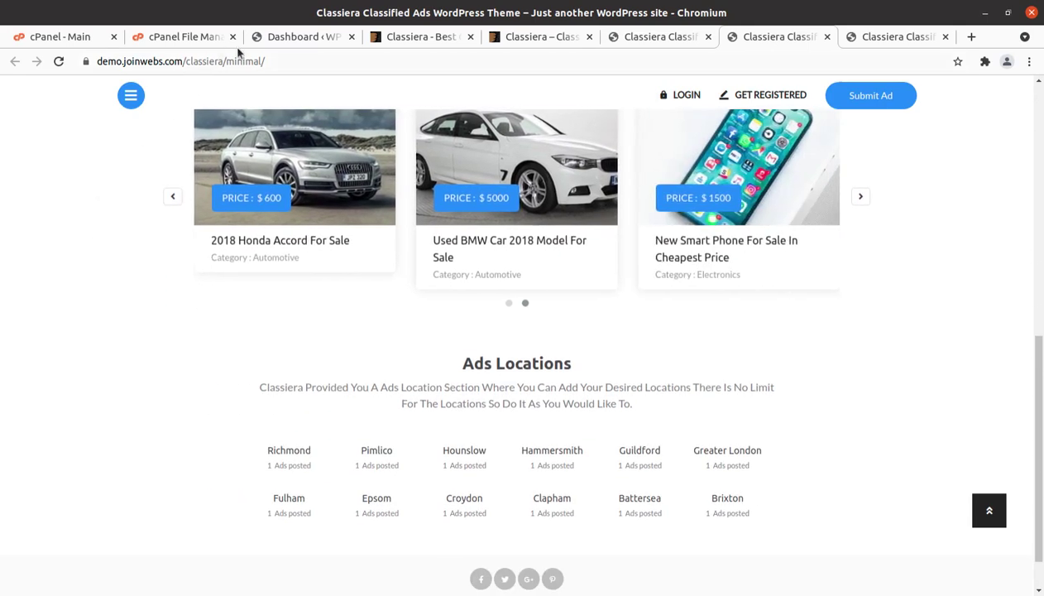
pyautogui.click(282, 40)
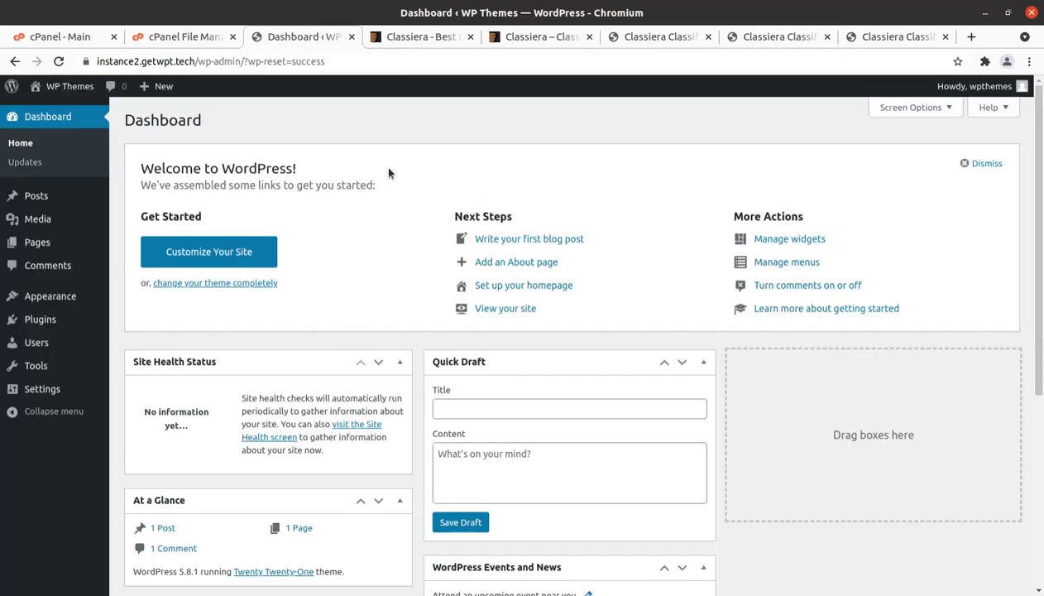
pyautogui.click(425, 38)
pyautogui.scroll(5, 422, 284)
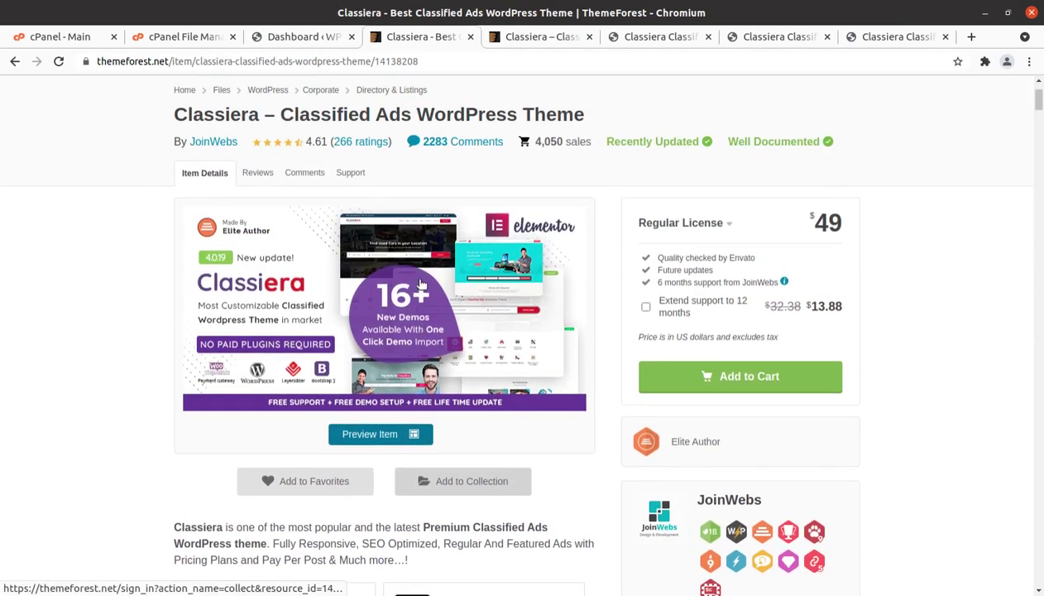
pyautogui.scroll(2, 422, 284)
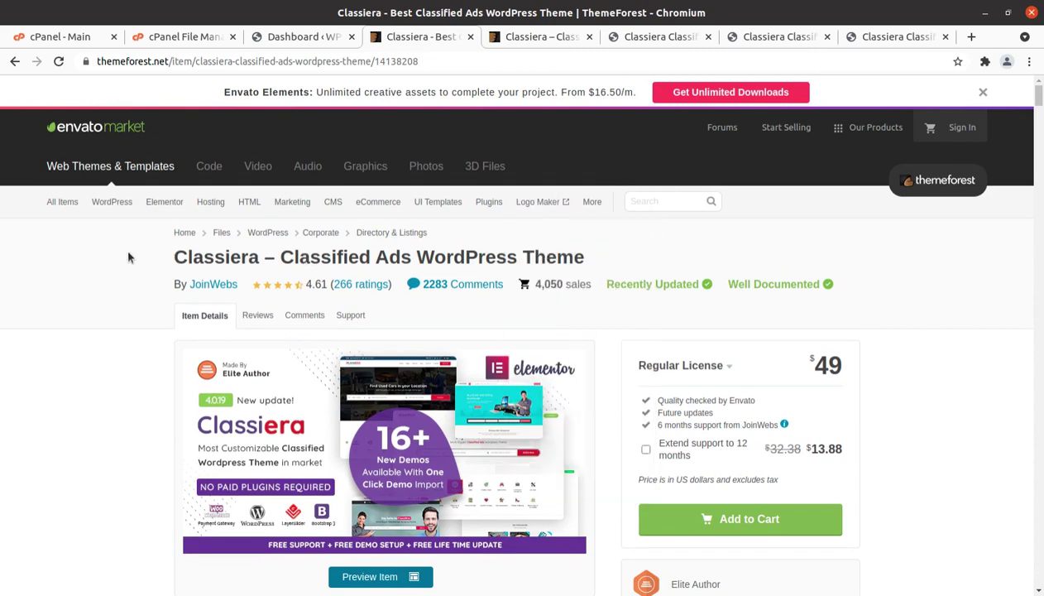
# Return to the Minimal demo, then show the Plum demo's 'Say hello to ClassiEra' home page.
pyautogui.click(757, 36)
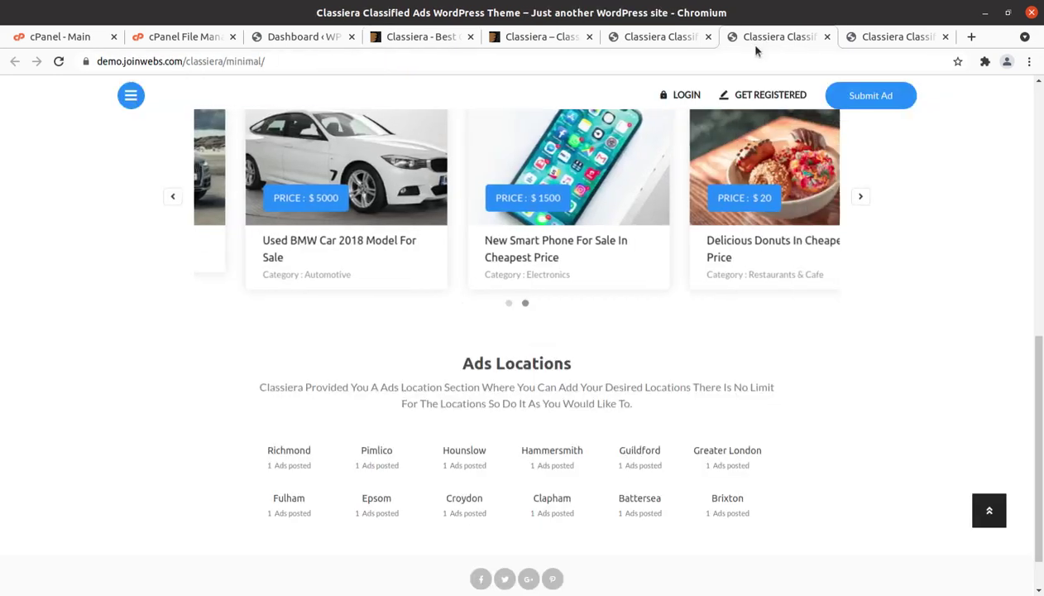
pyautogui.scroll(8, 499, 348)
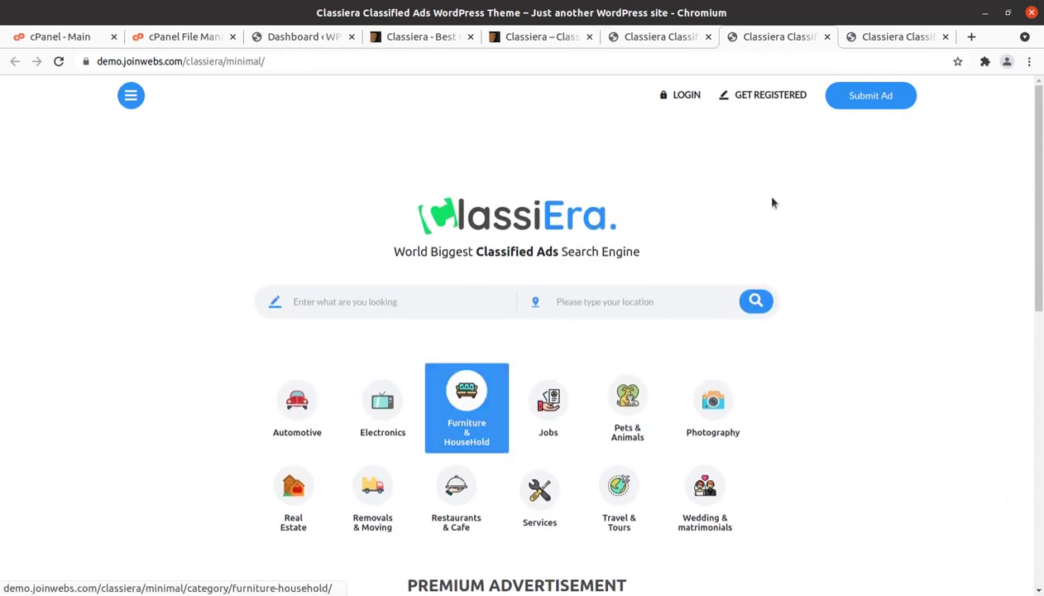
pyautogui.click(892, 37)
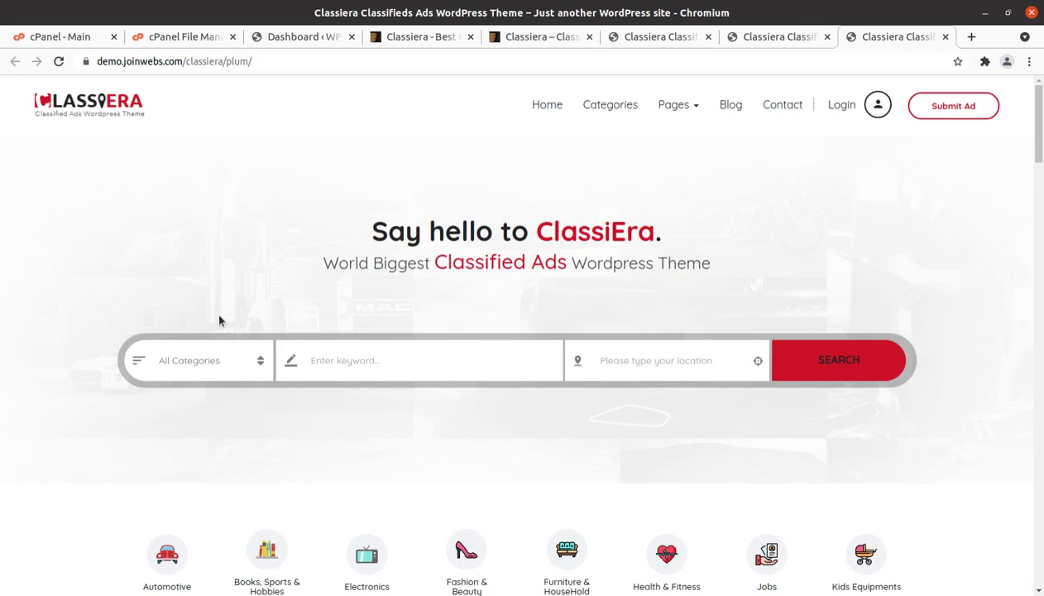
# Scroll the Plum home page and open its Photography ad category.
pyautogui.scroll(-3, 220, 320)
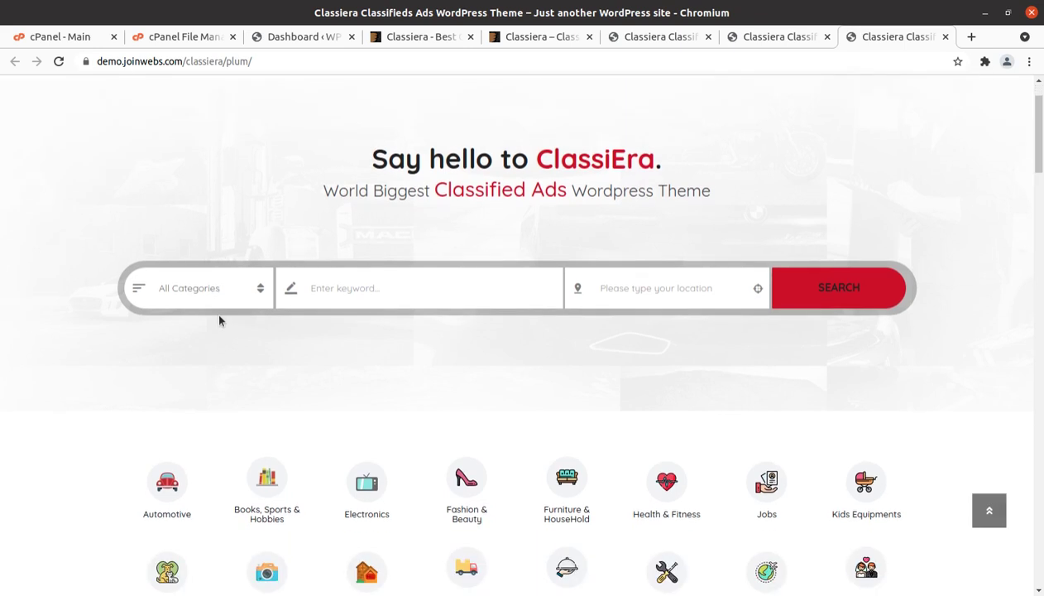
pyautogui.scroll(-3, 219, 320)
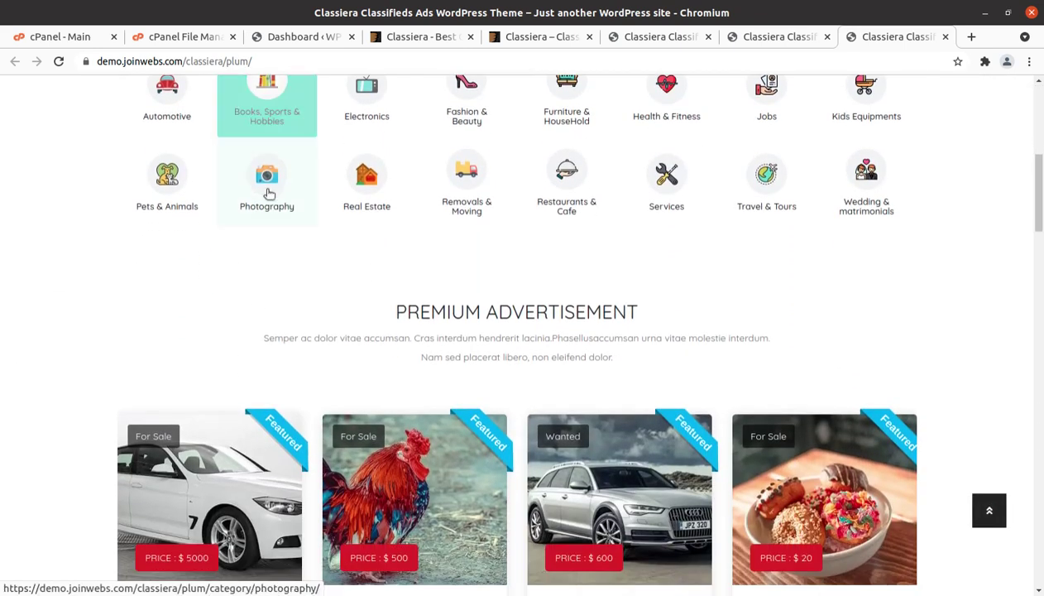
pyautogui.click(258, 189)
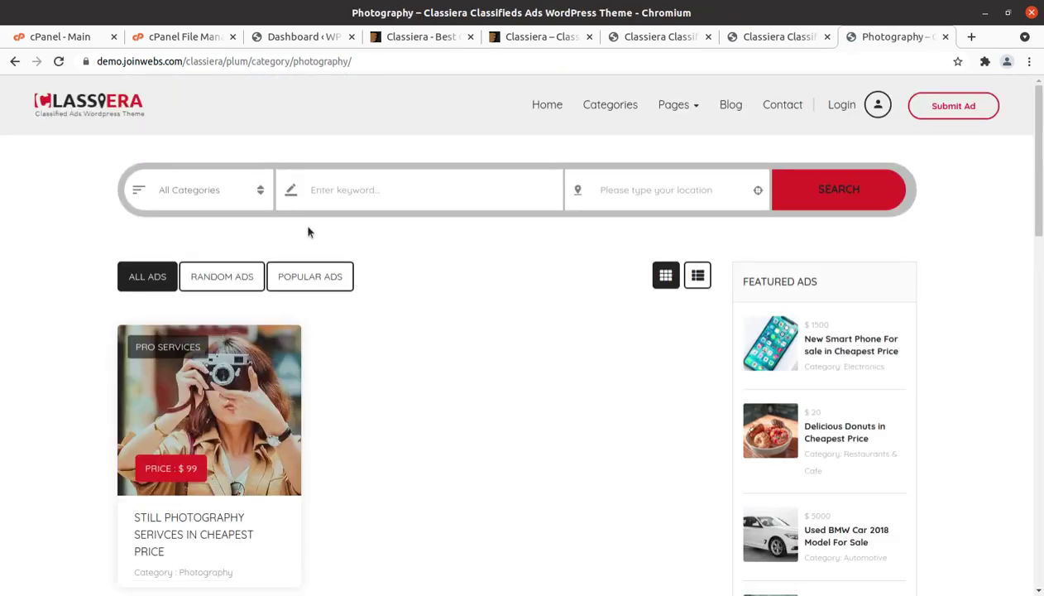
# Try the category dropdown and keyword field, then switch to the ThemeForest demo layouts gallery.
pyautogui.click(163, 192)
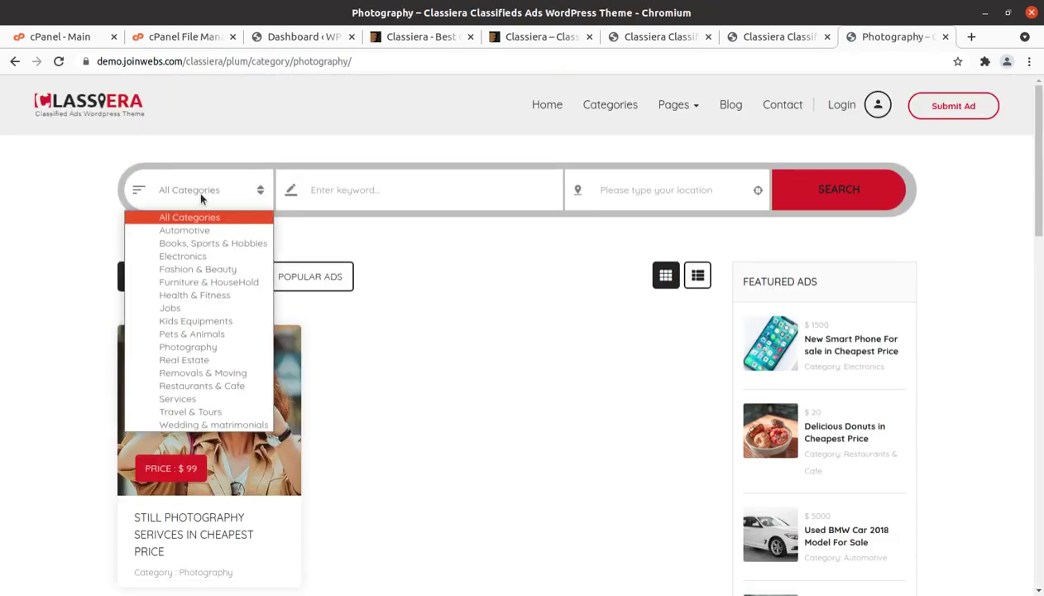
pyautogui.click(207, 217)
pyautogui.click(325, 182)
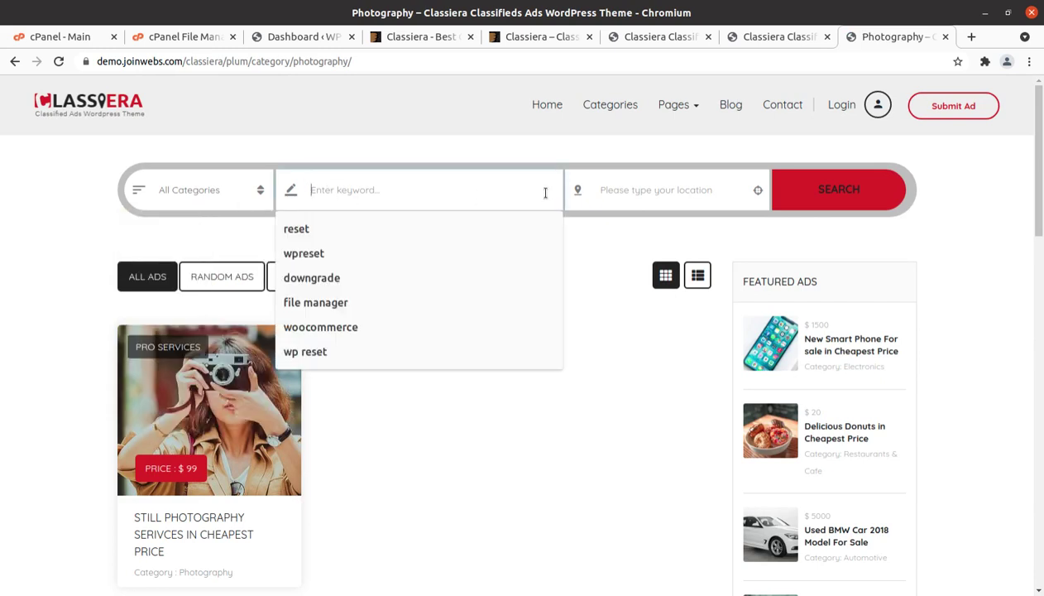
pyautogui.click(647, 237)
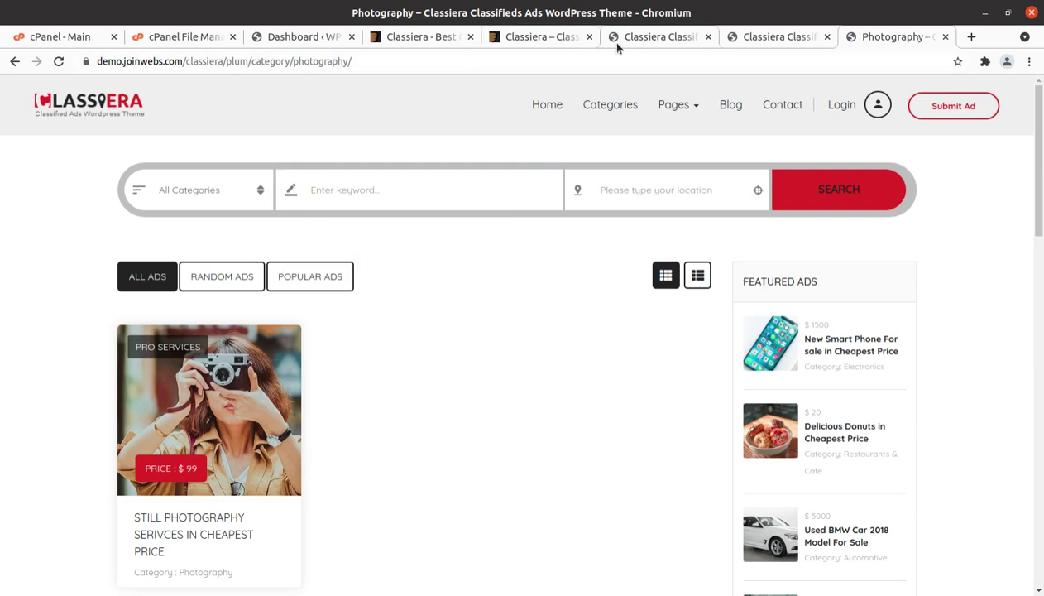
pyautogui.click(563, 37)
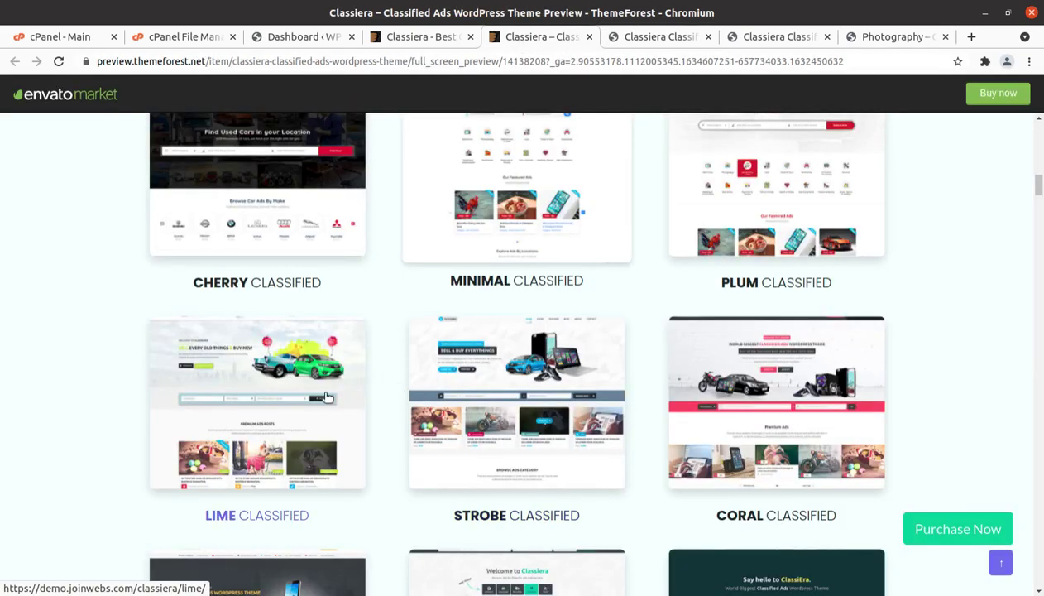
pyautogui.scroll(-2, 641, 409)
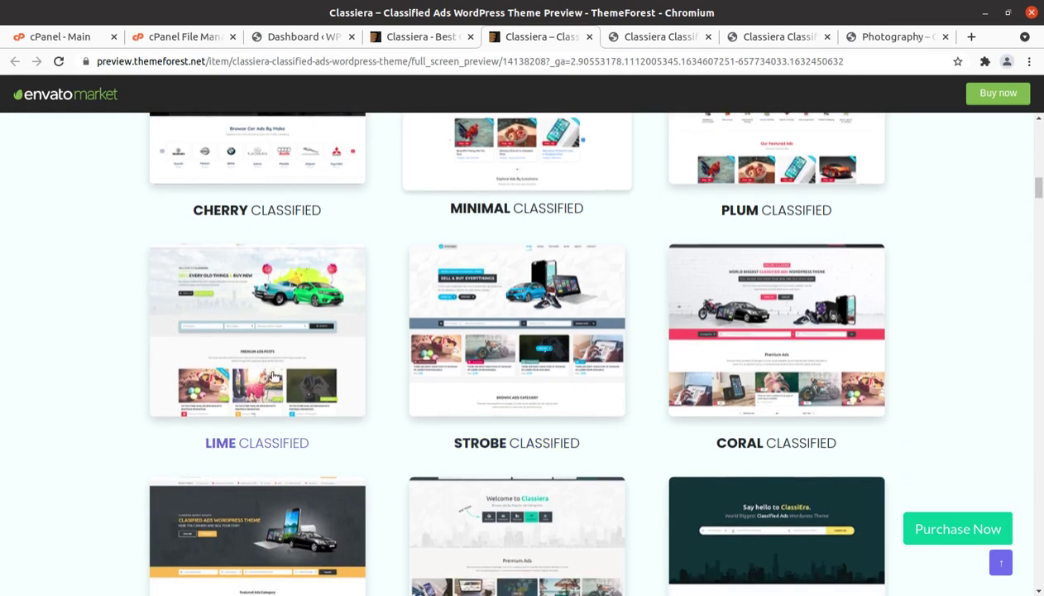
pyautogui.scroll(-2, 833, 347)
pyautogui.scroll(-4, 833, 347)
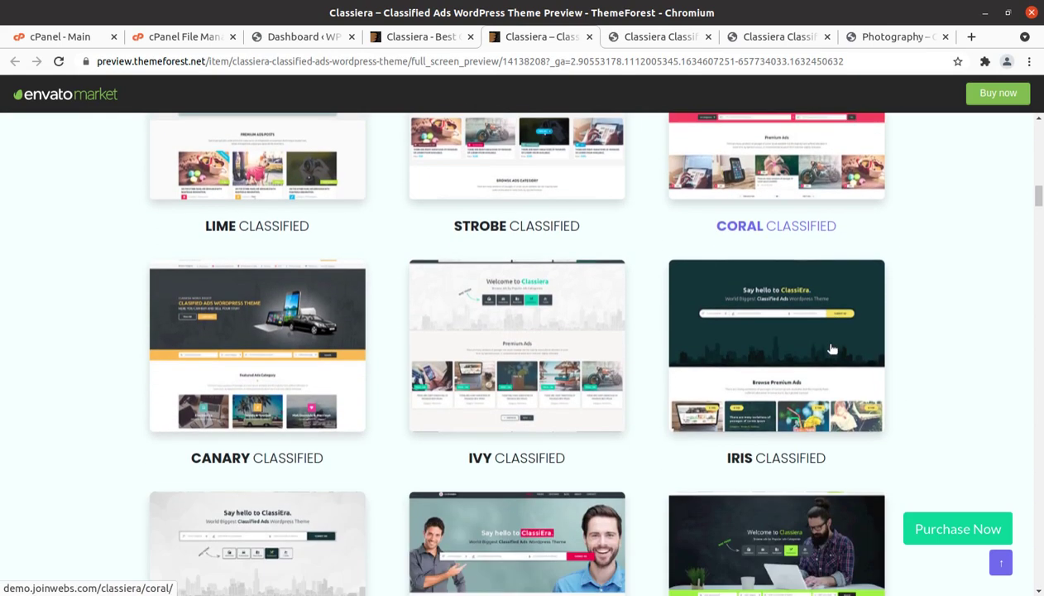
pyautogui.scroll(-1, 306, 356)
pyautogui.scroll(-3, 306, 356)
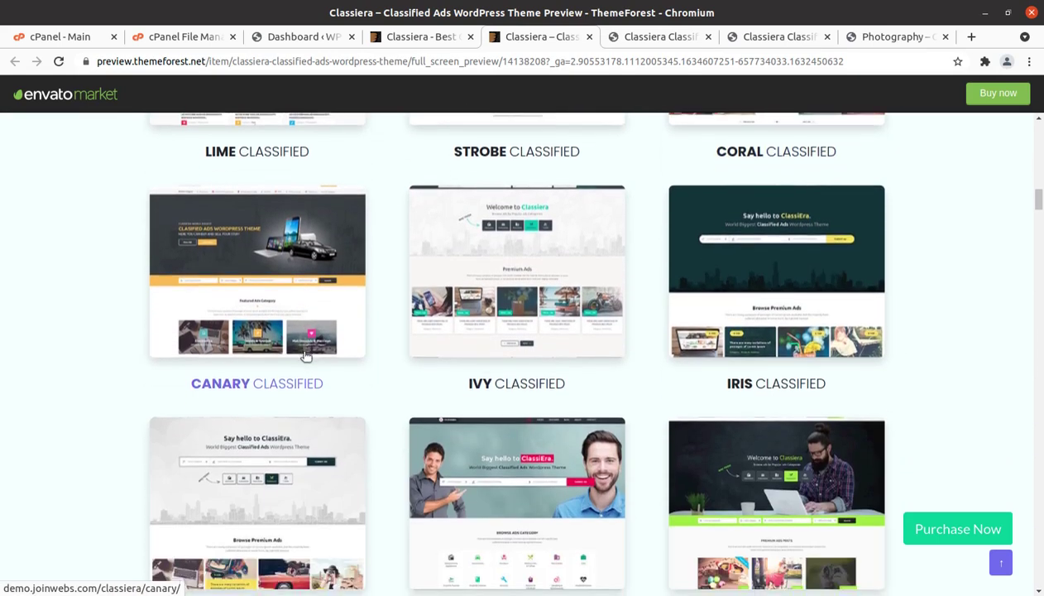
pyautogui.scroll(-1, 306, 356)
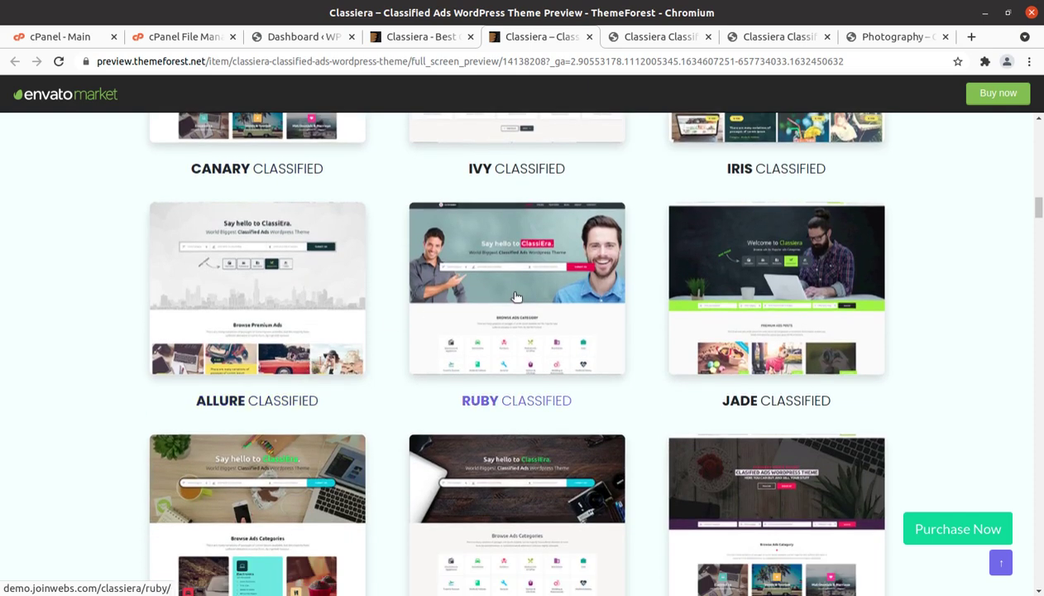
pyautogui.scroll(-1, 654, 319)
pyautogui.scroll(-2, 788, 321)
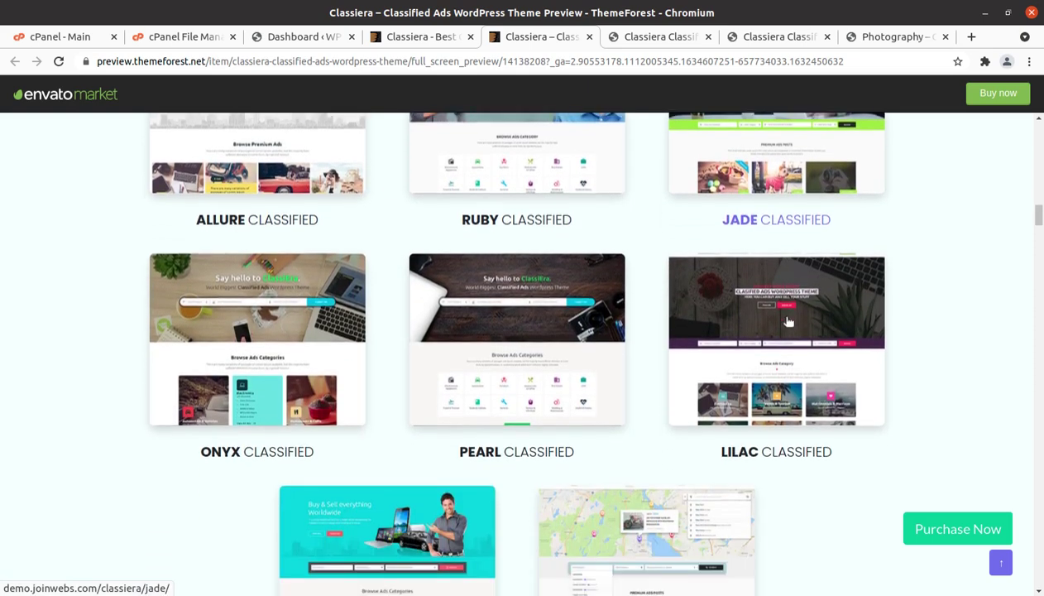
pyautogui.scroll(-2, 331, 302)
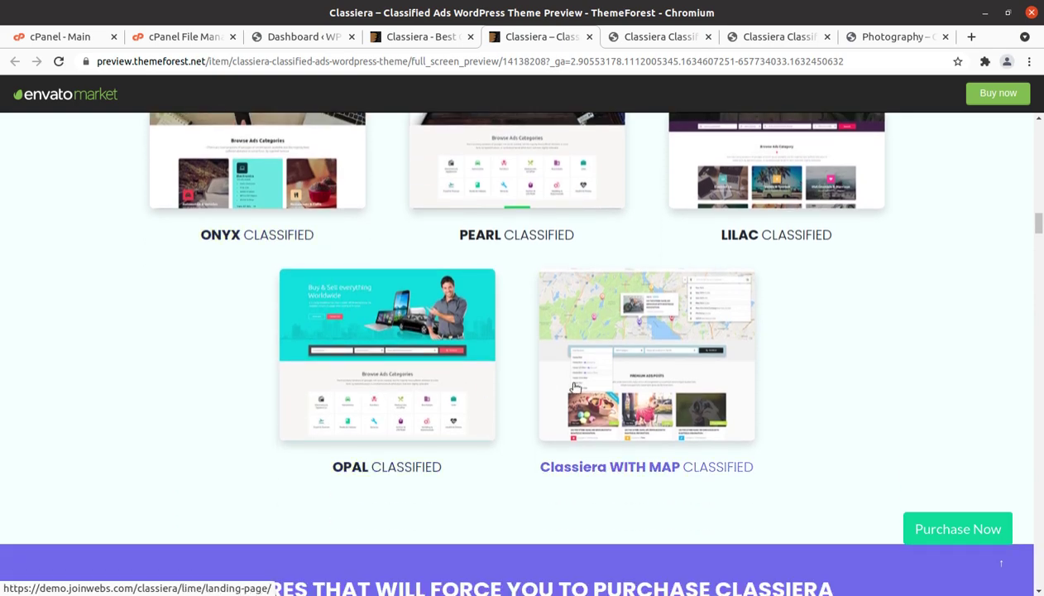
pyautogui.scroll(2, 575, 387)
pyautogui.scroll(-4, 575, 387)
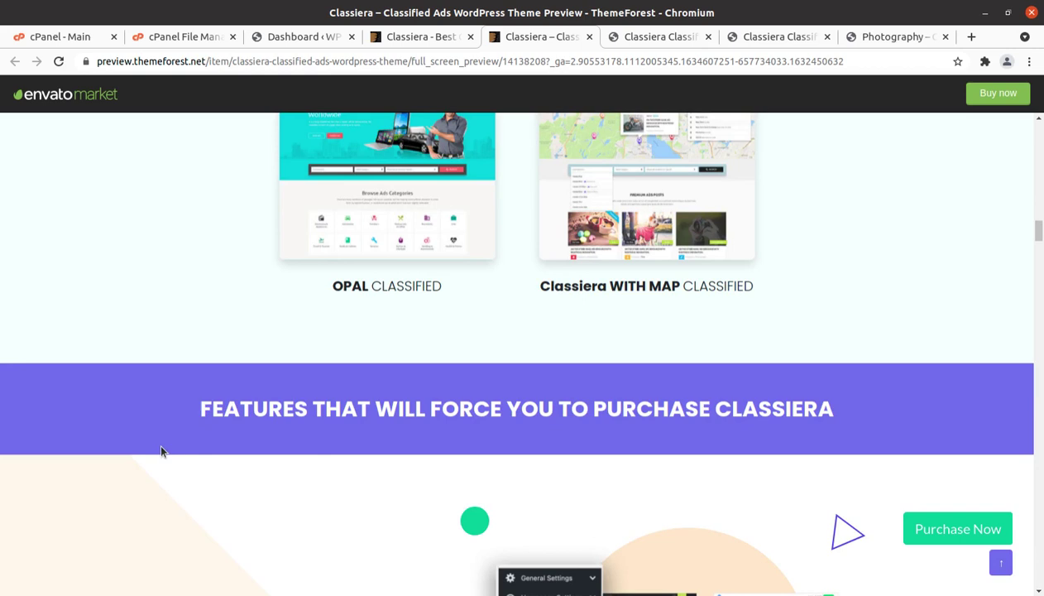
pyautogui.scroll(2, 161, 451)
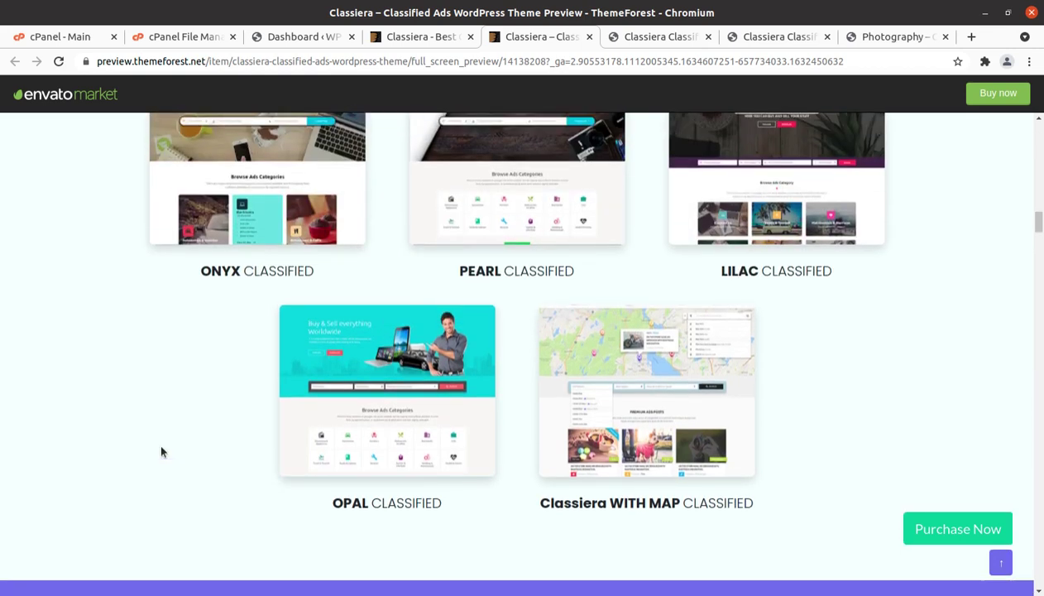
pyautogui.scroll(2, 162, 451)
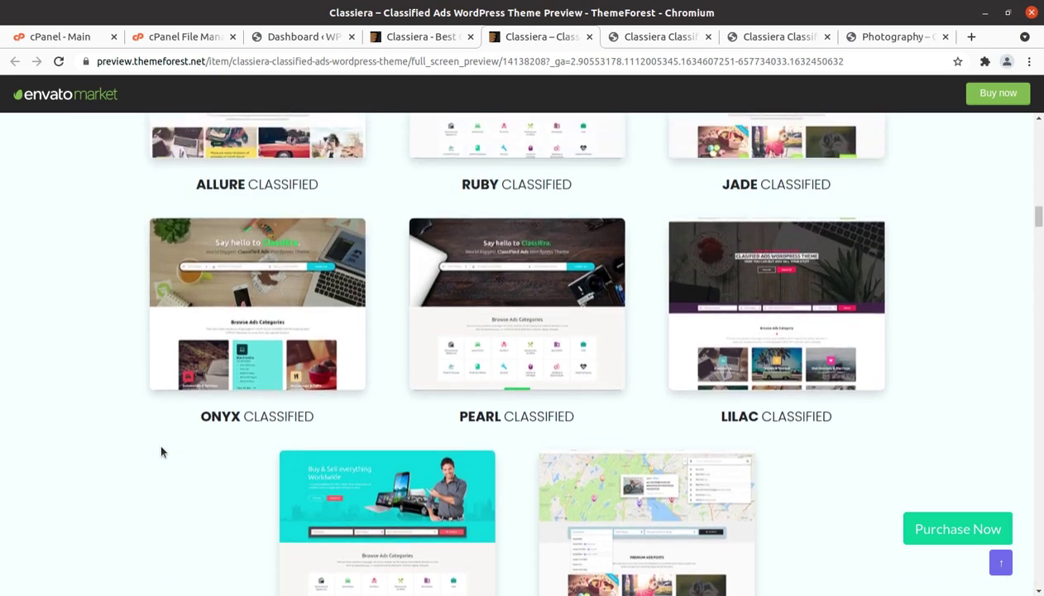
pyautogui.scroll(2, 161, 451)
pyautogui.scroll(4, 162, 451)
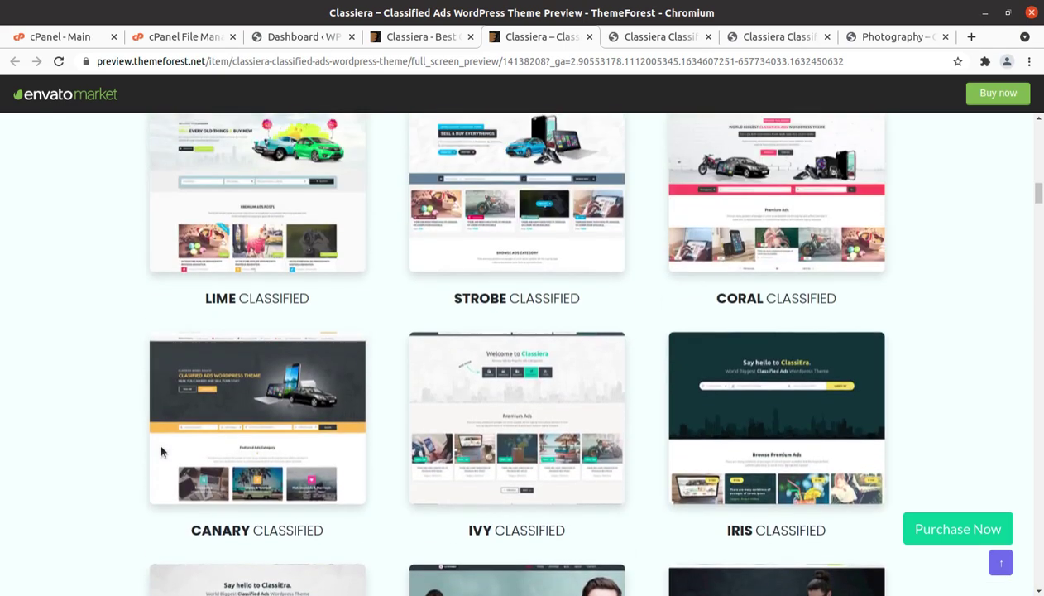
# Glance at the Cherry and Plum Photography demo tabs, then show the Classiera ThemeForest product page.
pyautogui.click(666, 36)
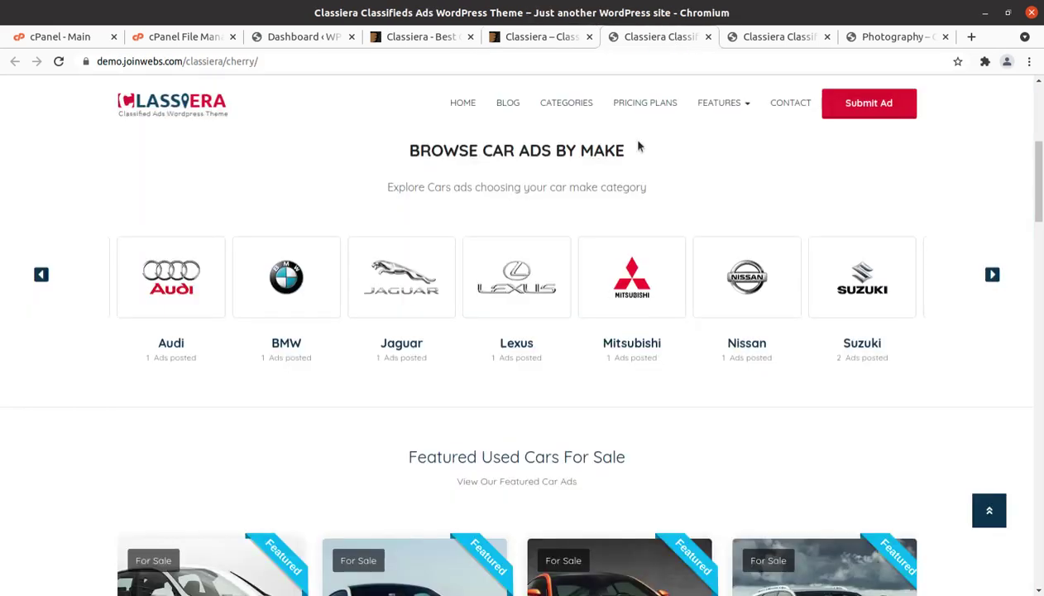
pyautogui.scroll(5, 450, 308)
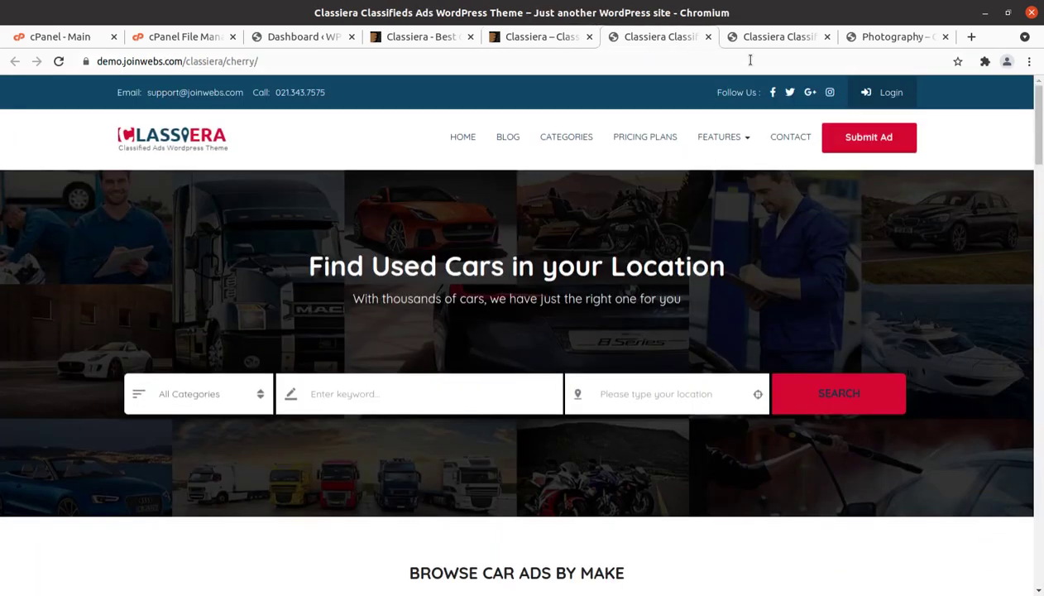
pyautogui.click(774, 42)
pyautogui.click(905, 39)
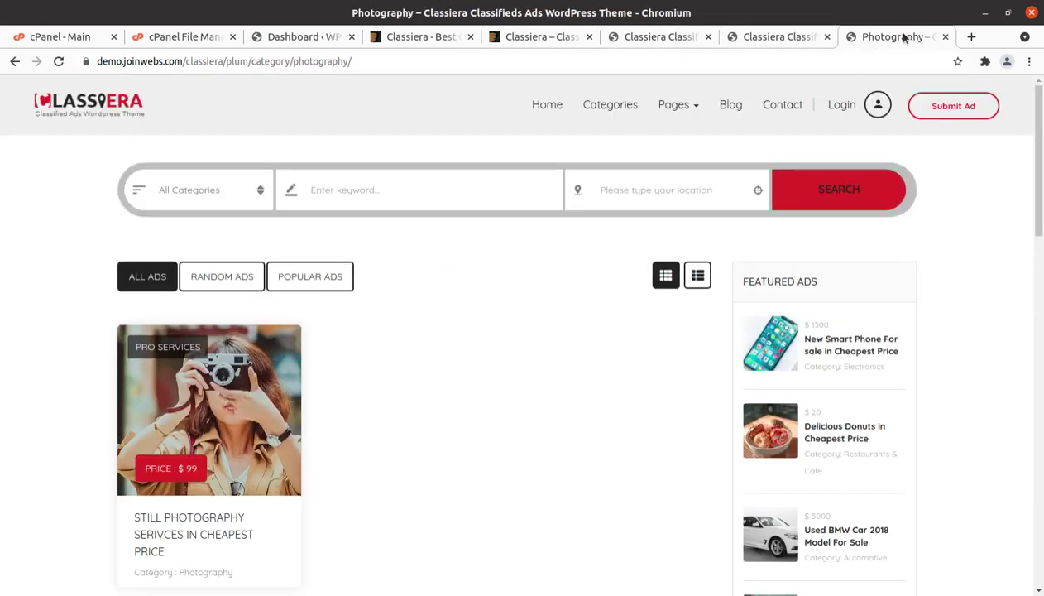
pyautogui.click(411, 37)
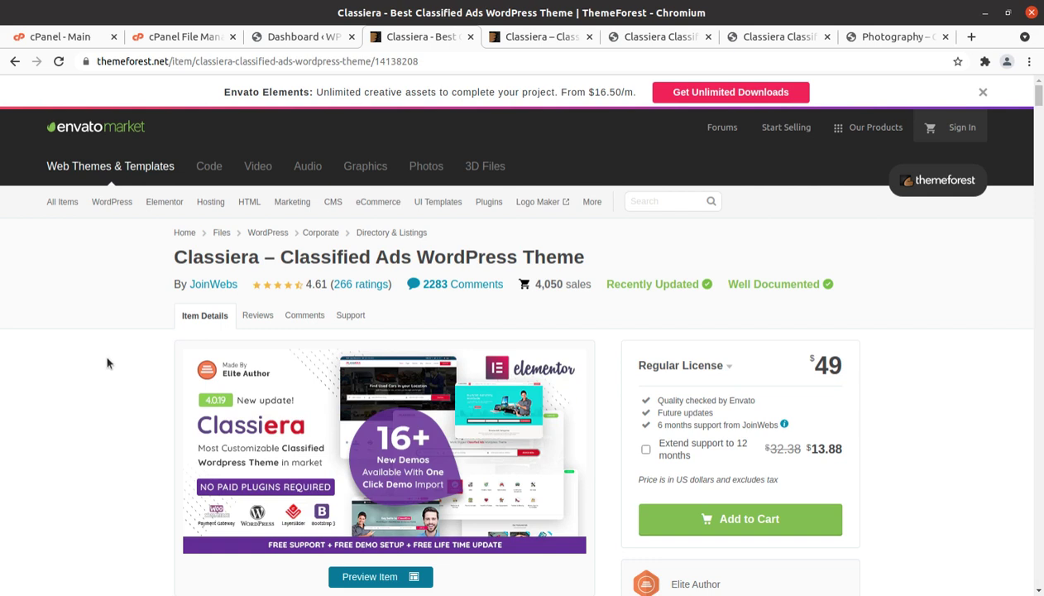
pyautogui.scroll(-1, 107, 362)
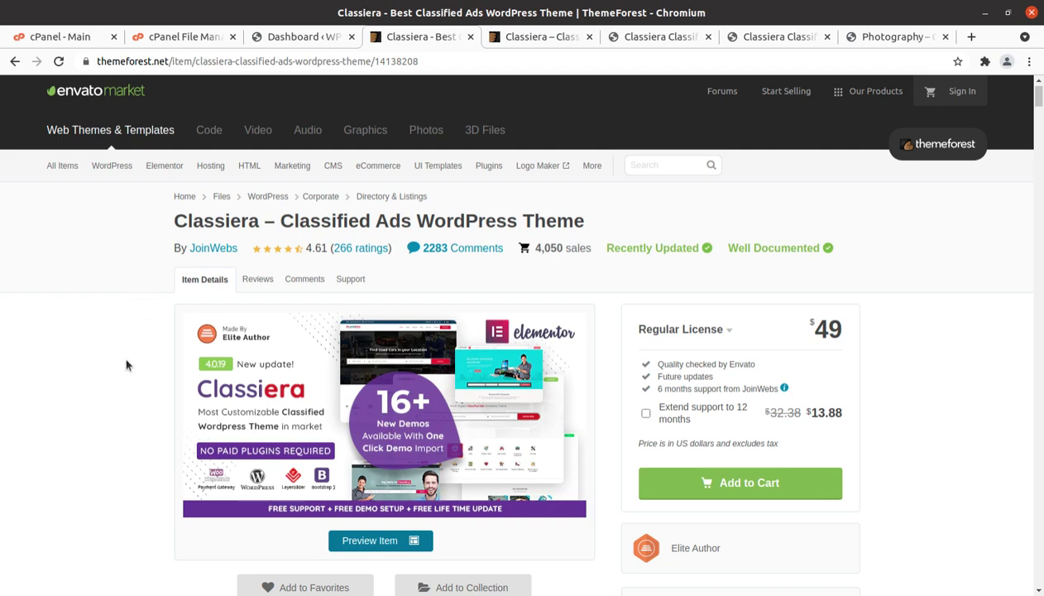
pyautogui.scroll(-1, 129, 373)
pyautogui.scroll(-5, 128, 373)
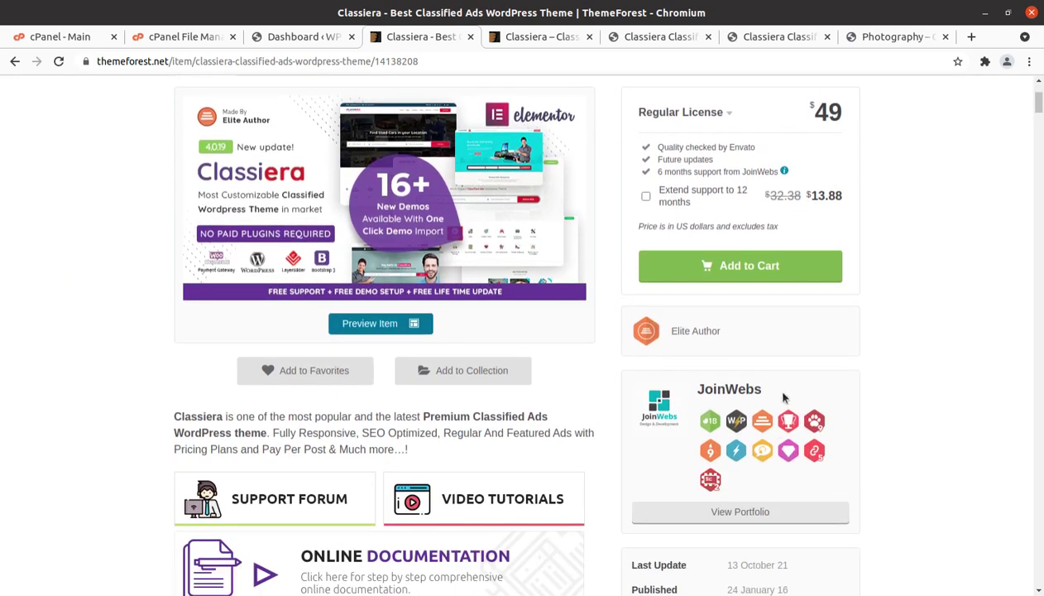
pyautogui.moveTo(781, 397); pyautogui.dragTo(700, 385)
pyautogui.scroll(-3, 783, 433)
pyautogui.moveTo(794, 481); pyautogui.dragTo(719, 486)
pyautogui.moveTo(791, 456); pyautogui.dragTo(717, 455)
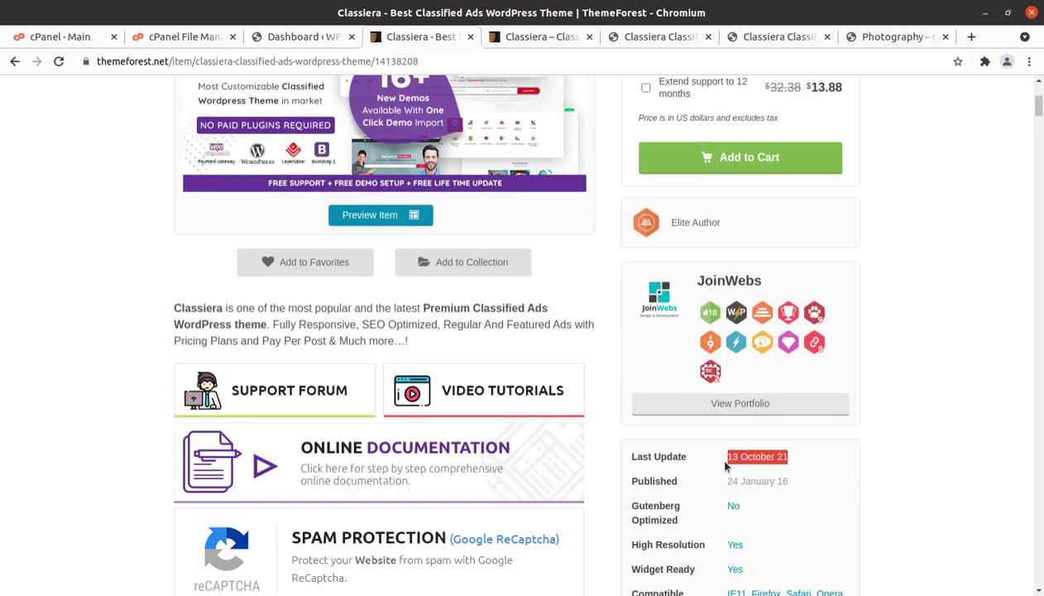
pyautogui.scroll(-7, 726, 467)
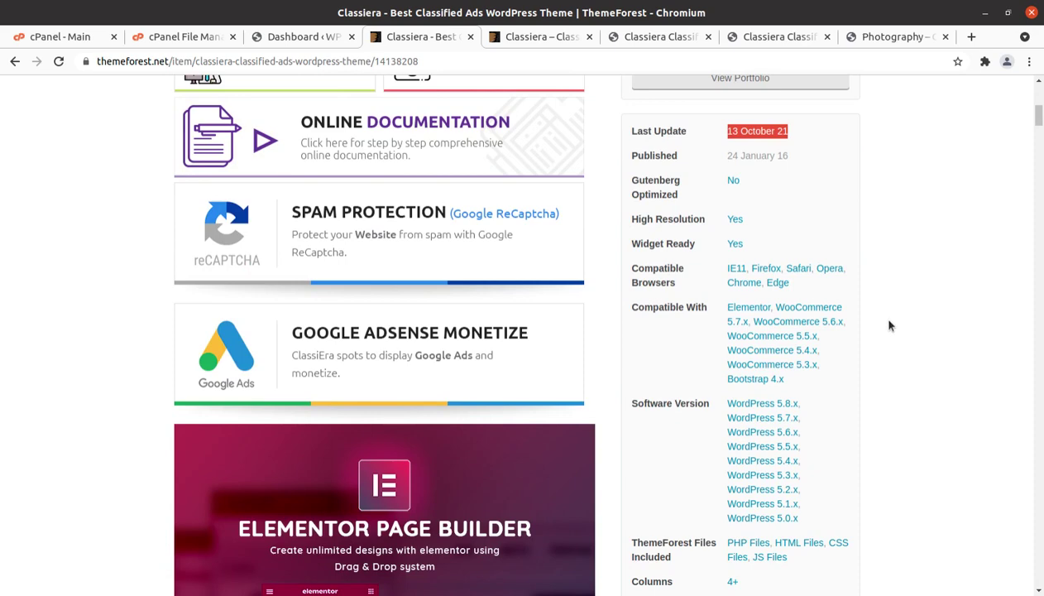
pyautogui.moveTo(857, 400); pyautogui.dragTo(895, 415)
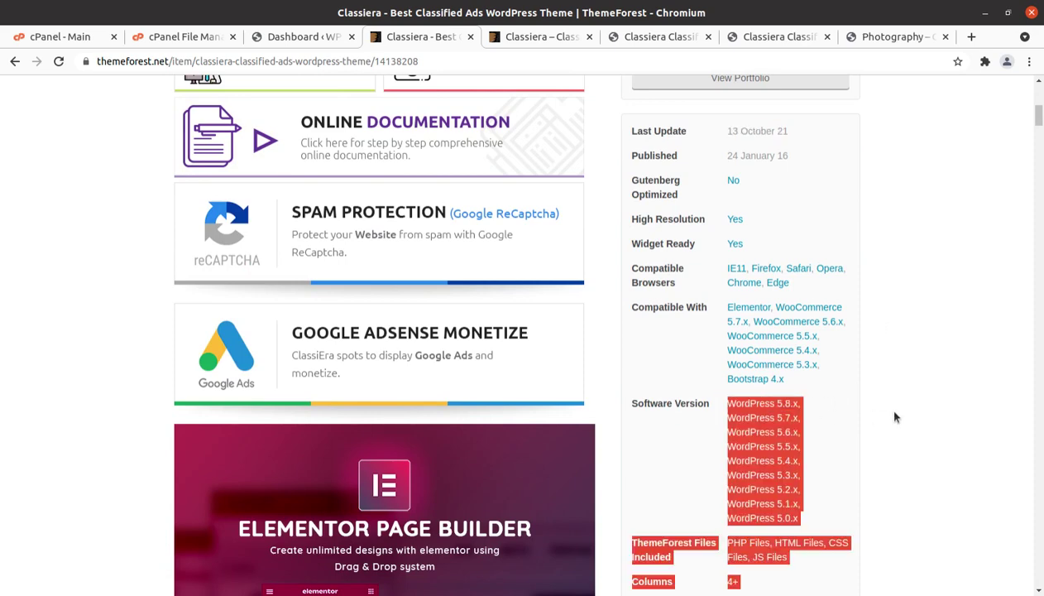
pyautogui.click(904, 412)
pyautogui.scroll(-3, 905, 413)
pyautogui.scroll(-2, 904, 413)
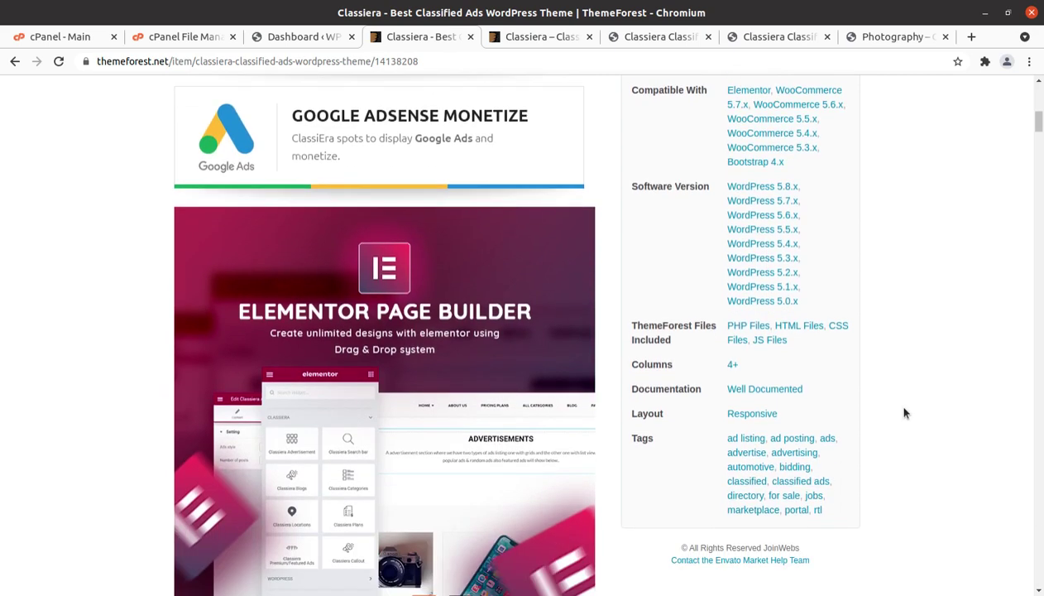
pyautogui.scroll(4, 159, 421)
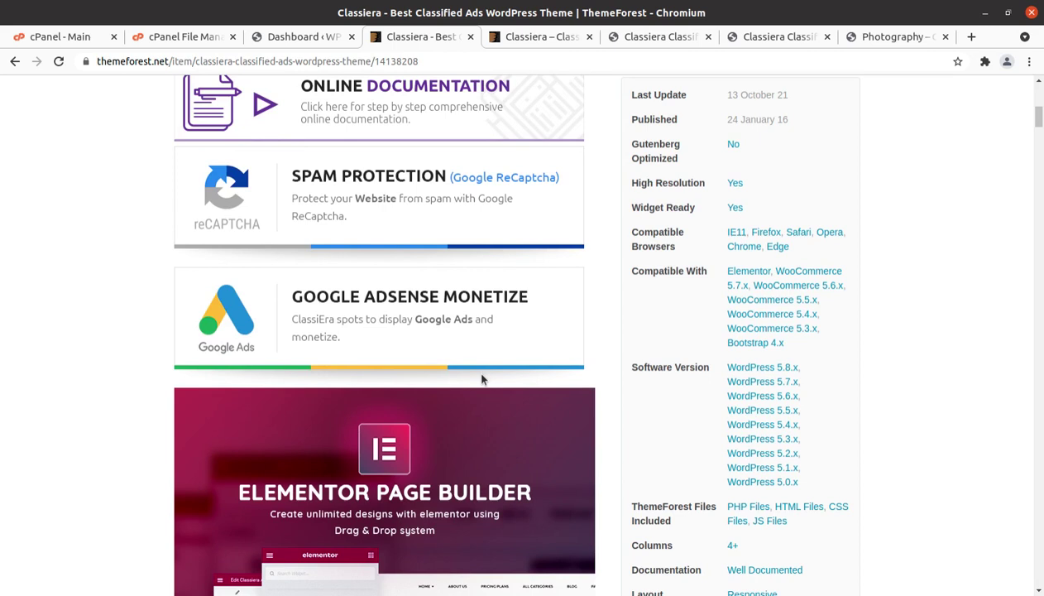
pyautogui.scroll(2, 482, 378)
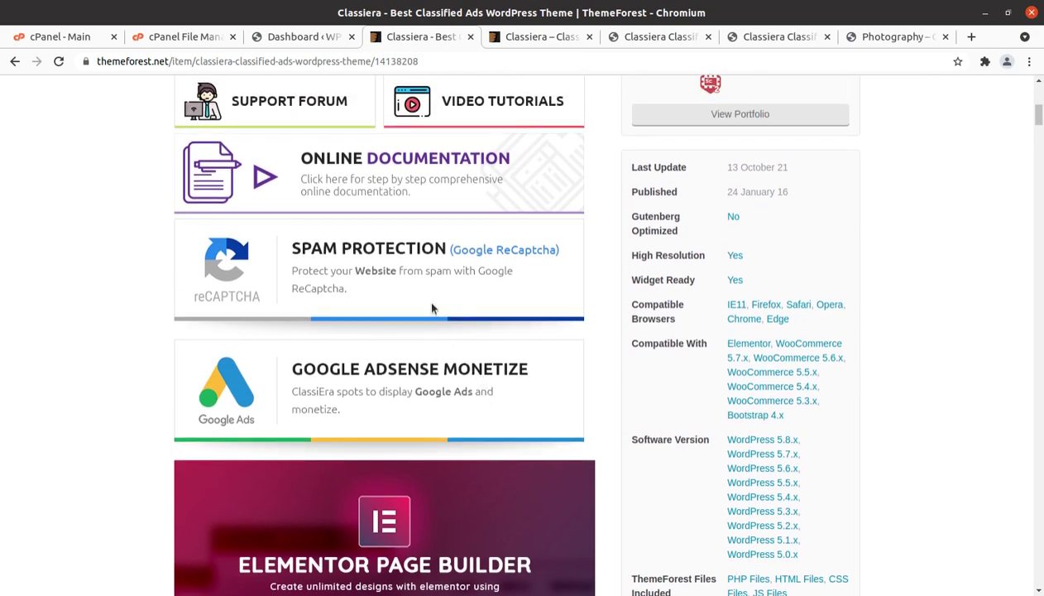
pyautogui.scroll(-10, 431, 309)
pyautogui.scroll(-8, 466, 287)
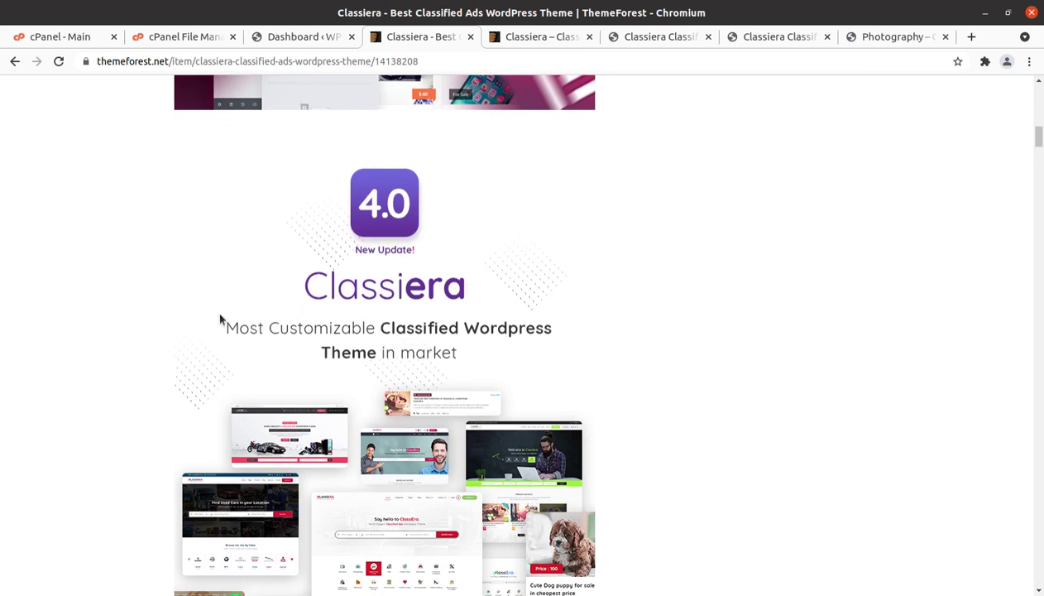
pyautogui.scroll(-7, 246, 412)
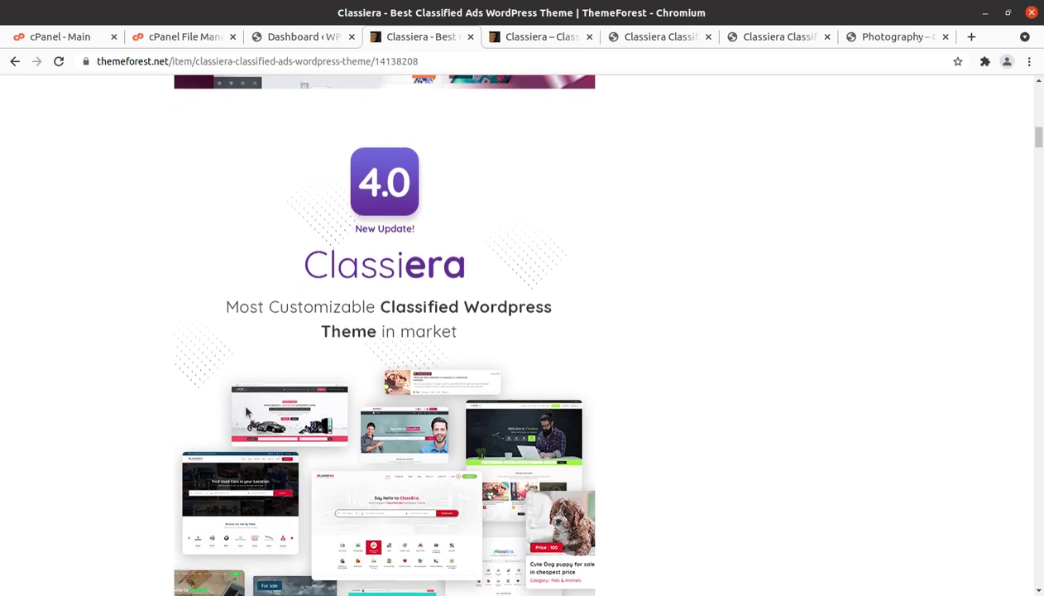
pyautogui.scroll(-7, 246, 412)
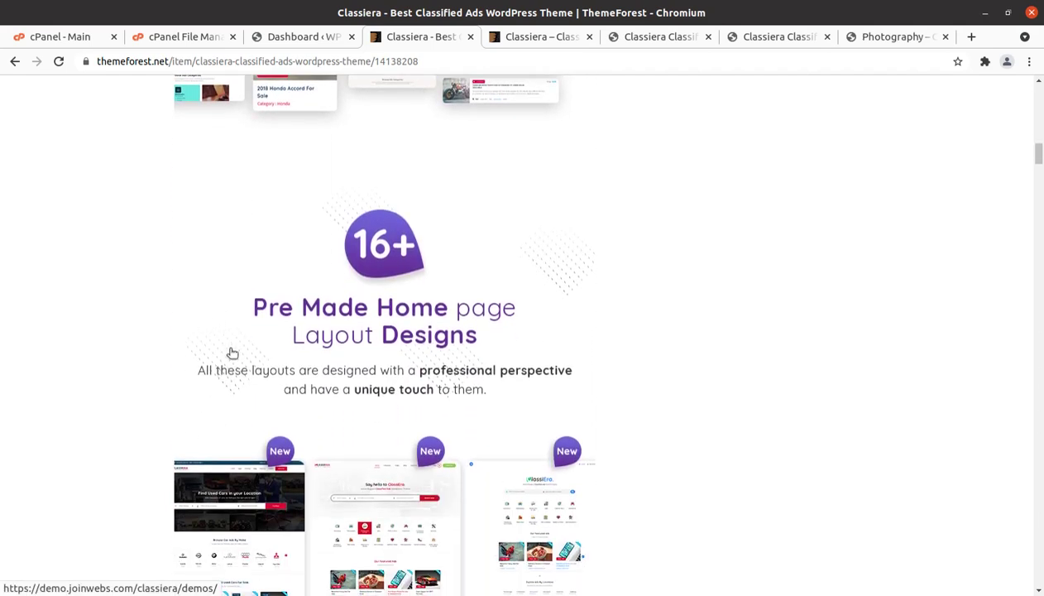
pyautogui.scroll(-17, 232, 353)
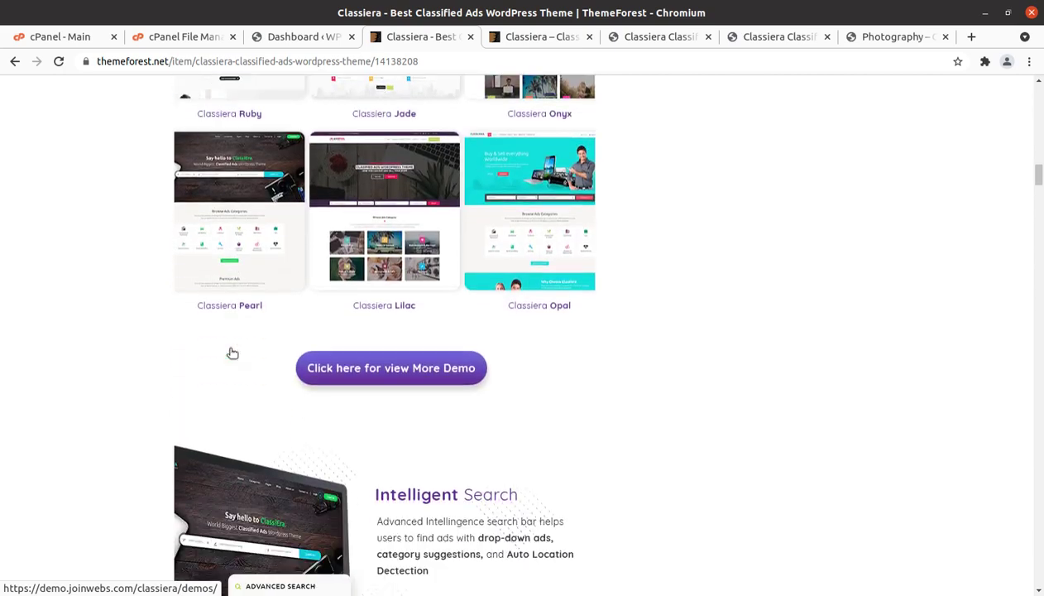
pyautogui.scroll(-5, 232, 353)
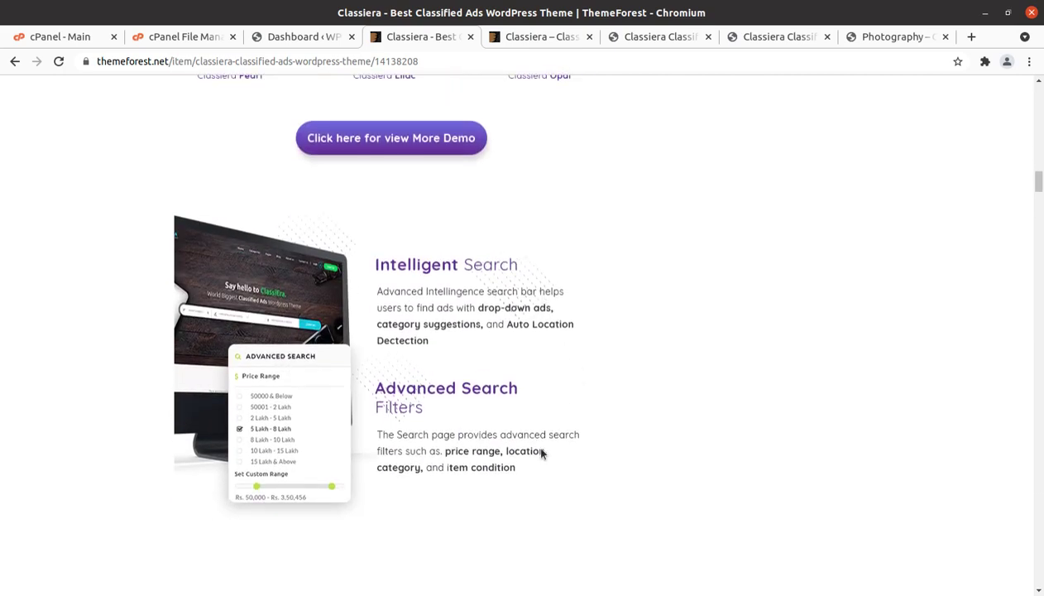
pyautogui.scroll(20, 542, 453)
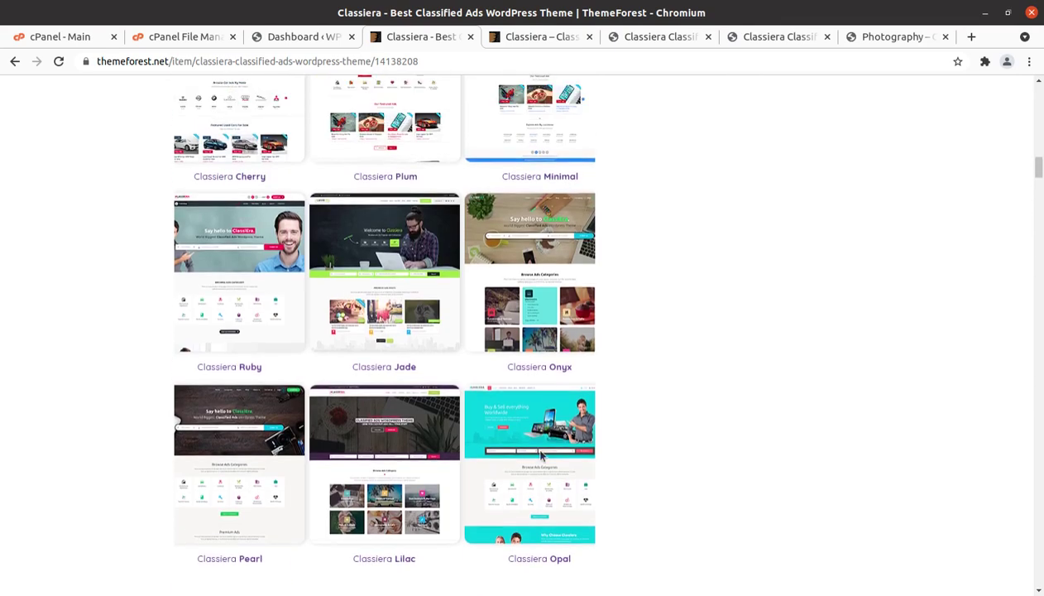
pyautogui.scroll(4, 542, 454)
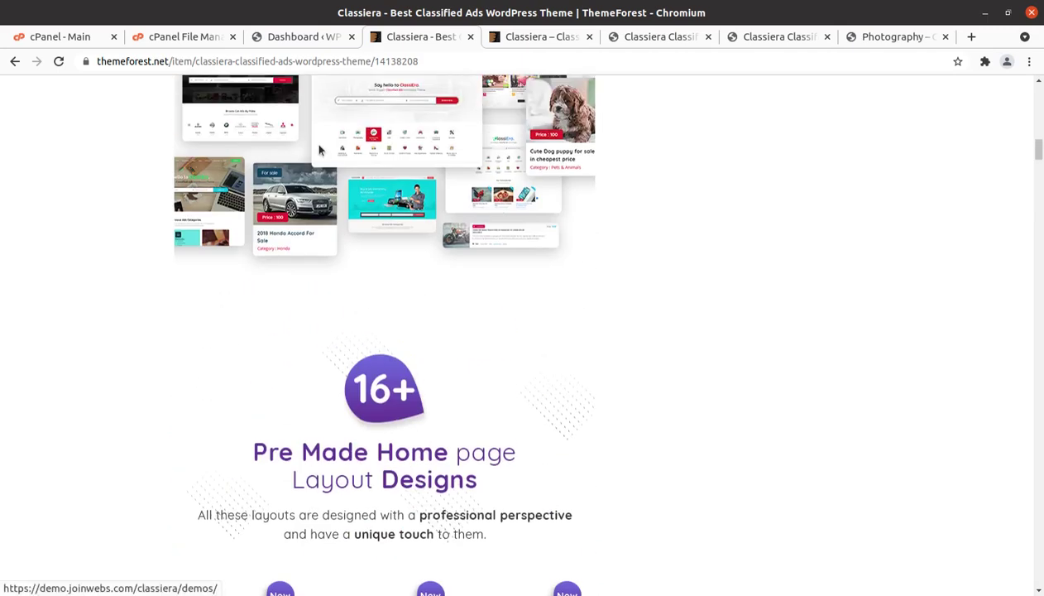
# Check the Dashboard's WordPress 5.8.1 version, then bring the classiera_v4.0.19 folder window forward.
pyautogui.click(286, 36)
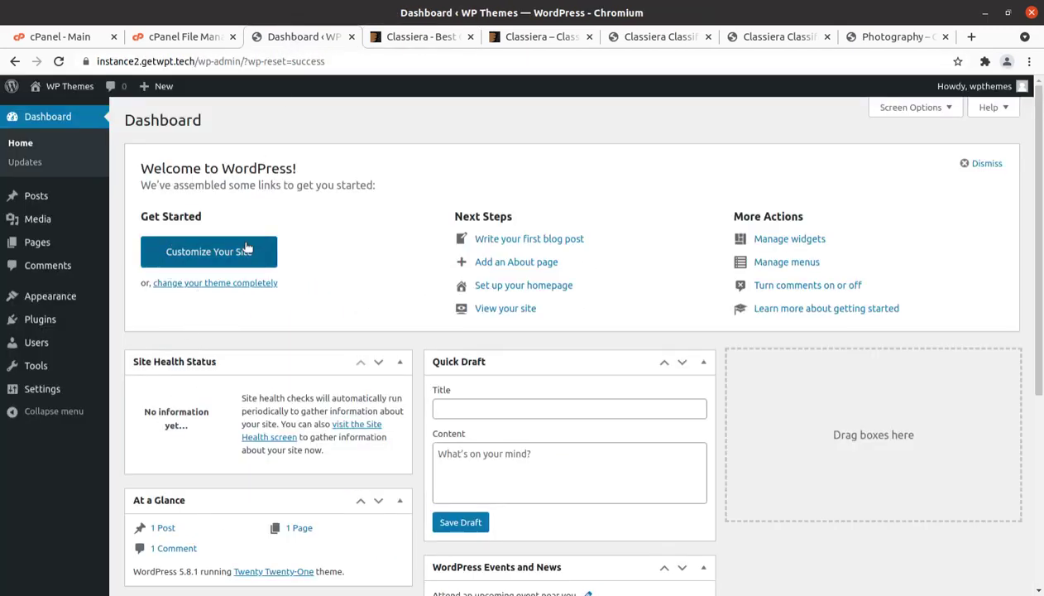
pyautogui.scroll(-3, 262, 273)
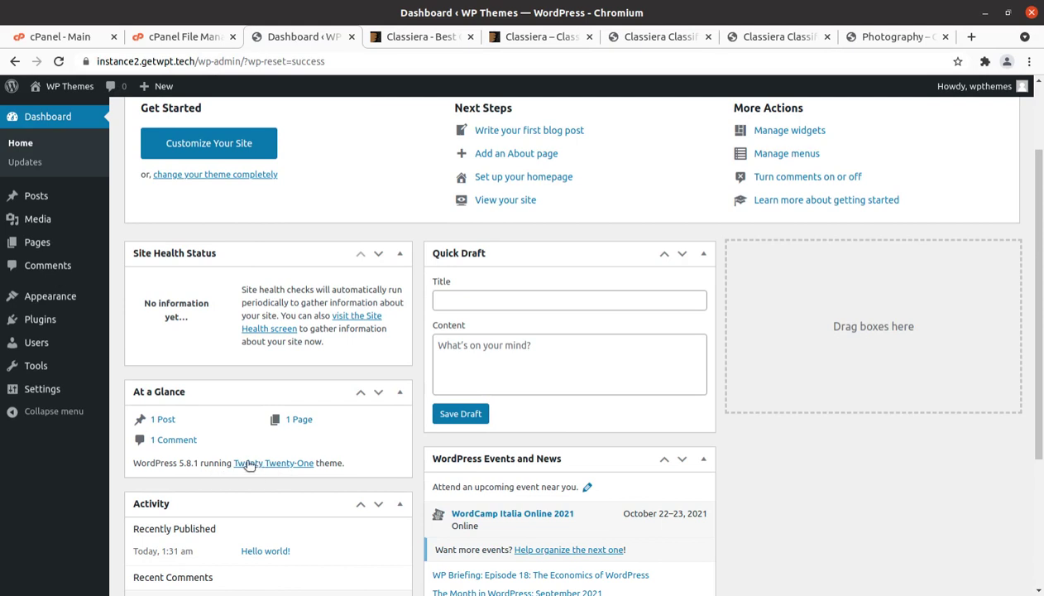
pyautogui.moveTo(194, 463); pyautogui.dragTo(174, 465)
pyautogui.hotkey('alt', 'Tab')
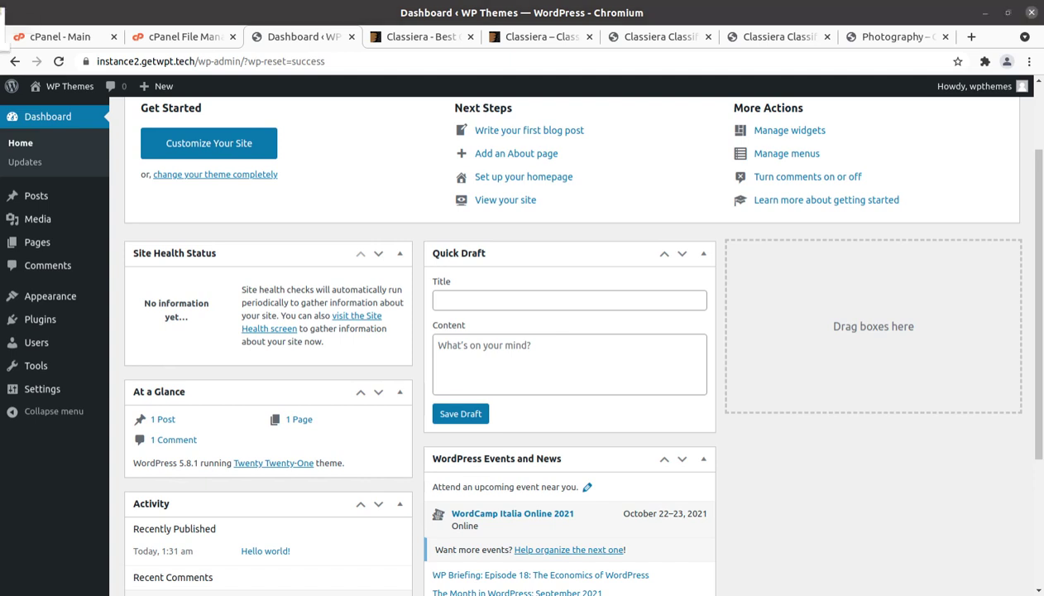
pyautogui.click(272, 179)
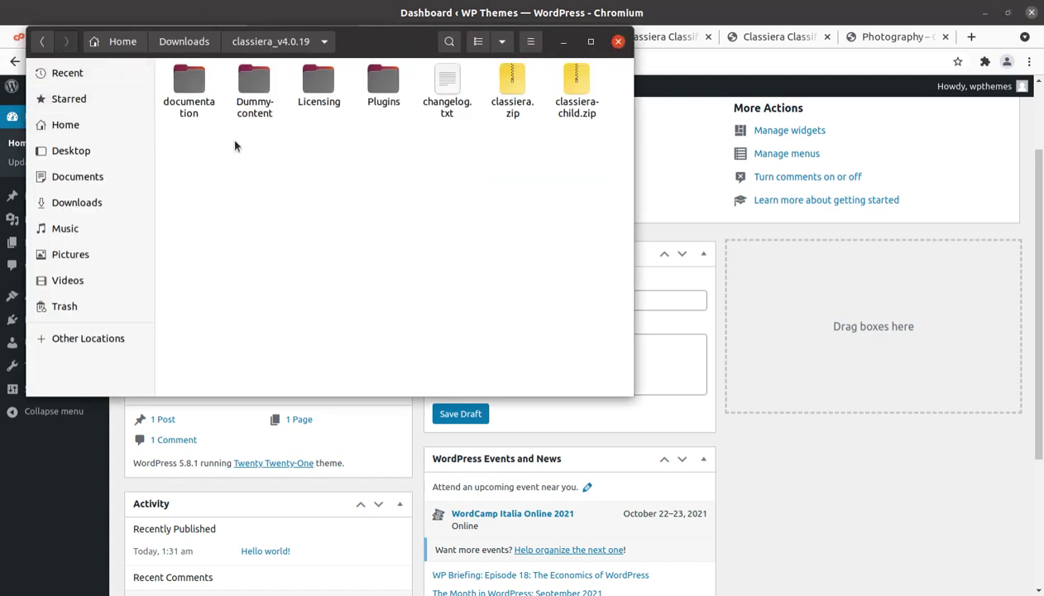
# Browse the Dummy-content and 01-lime demo folders, then return to classiera_v4.0.19.
pyautogui.click(189, 87)
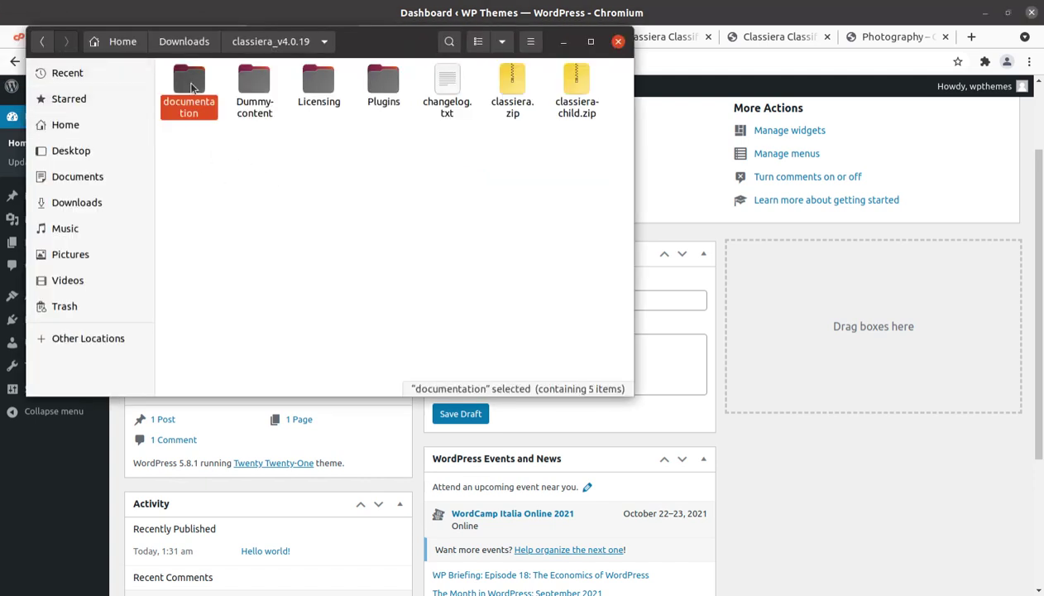
pyautogui.doubleClick(257, 87)
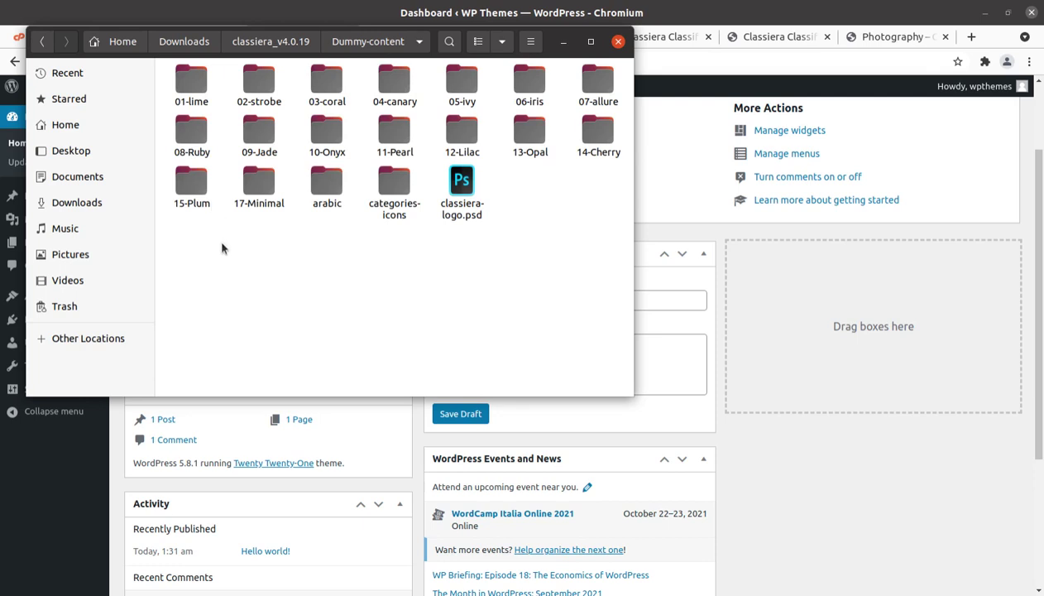
pyautogui.click(190, 86)
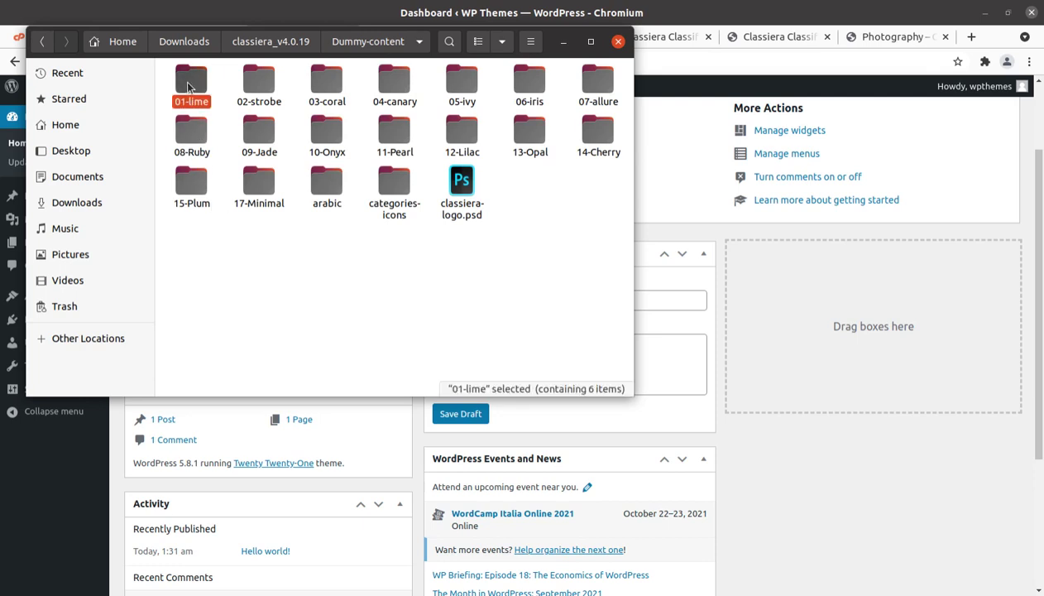
pyautogui.doubleClick(190, 88)
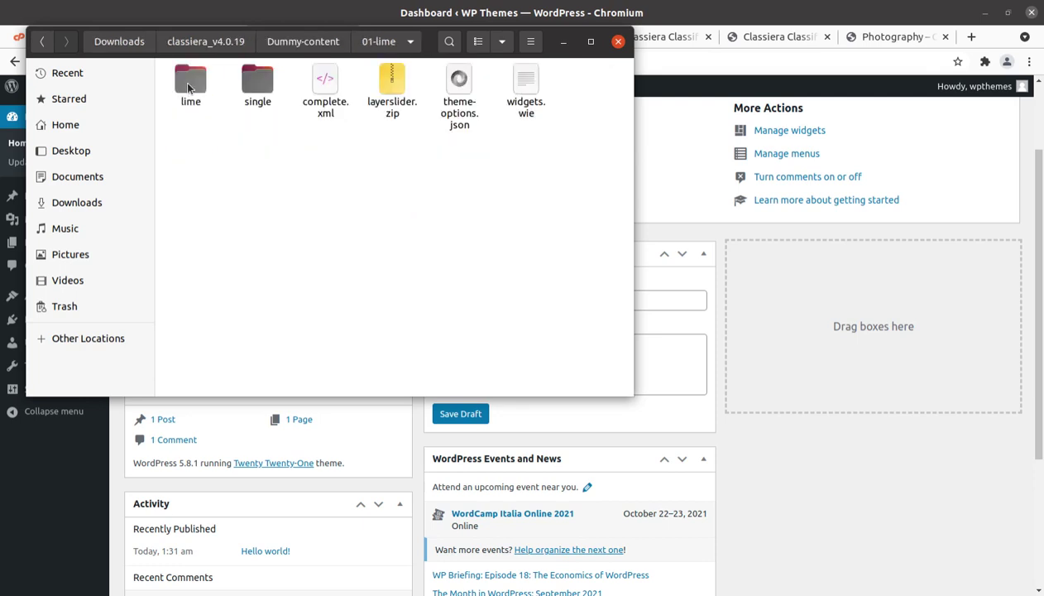
pyautogui.click(276, 46)
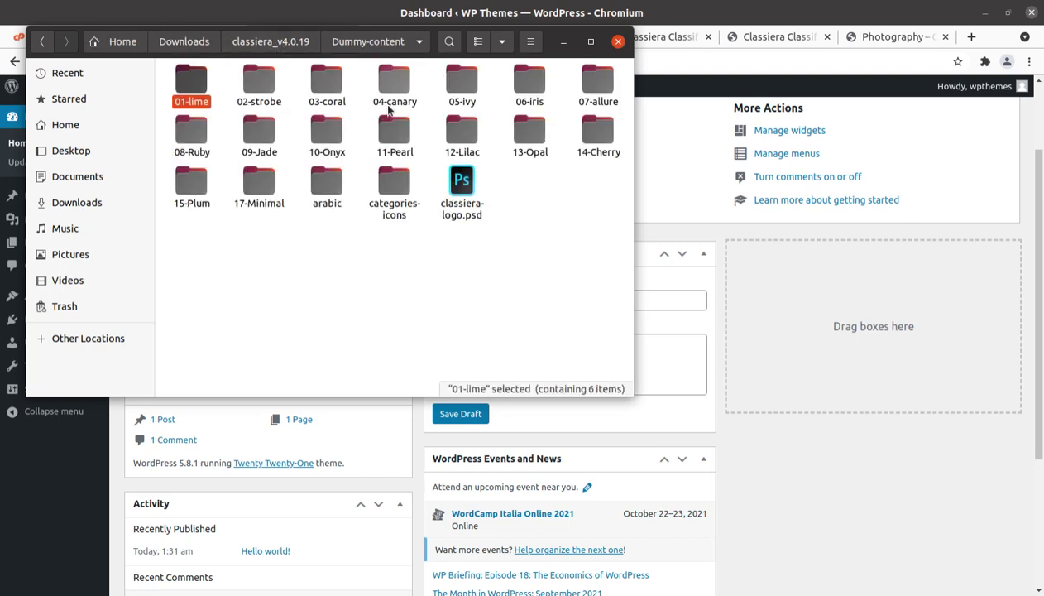
pyautogui.click(252, 49)
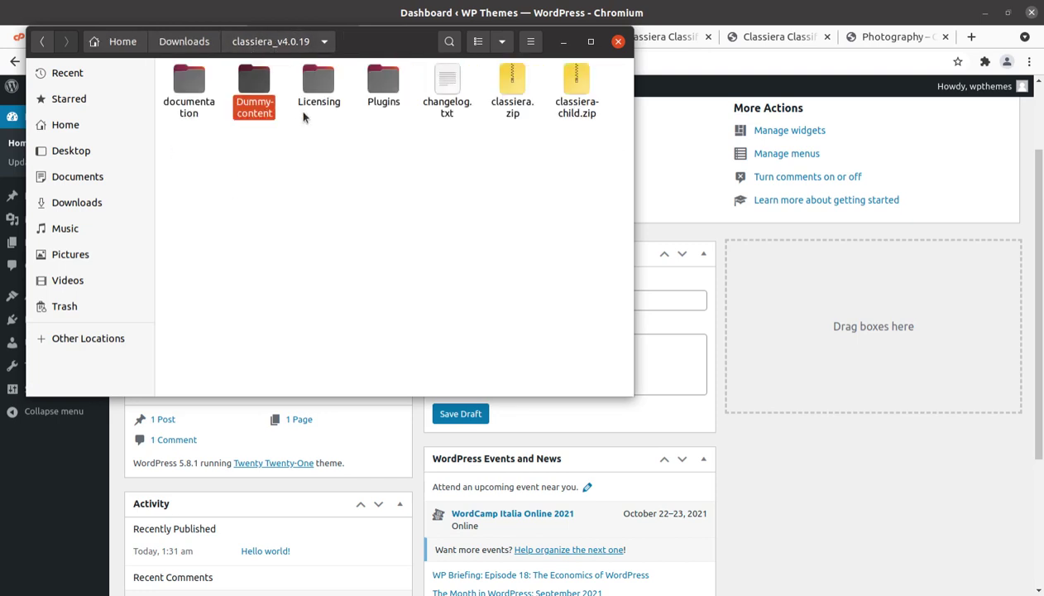
# Look through the Plugins folder's bundled archives, from social login to classiera-locations.zip.
pyautogui.click(318, 87)
pyautogui.click(383, 90)
pyautogui.doubleClick(382, 89)
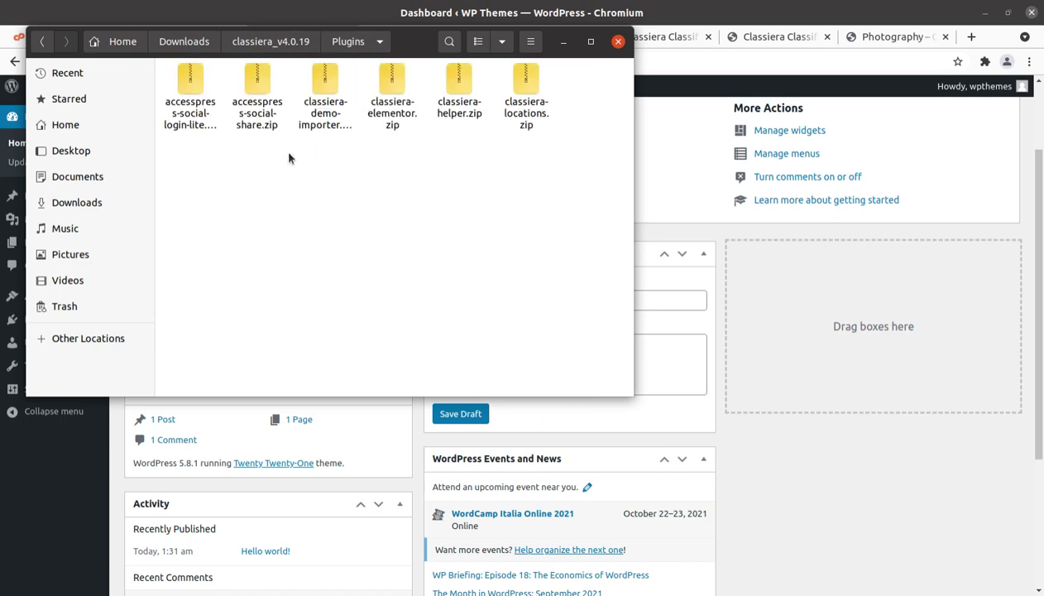
pyautogui.click(184, 91)
pyautogui.click(251, 116)
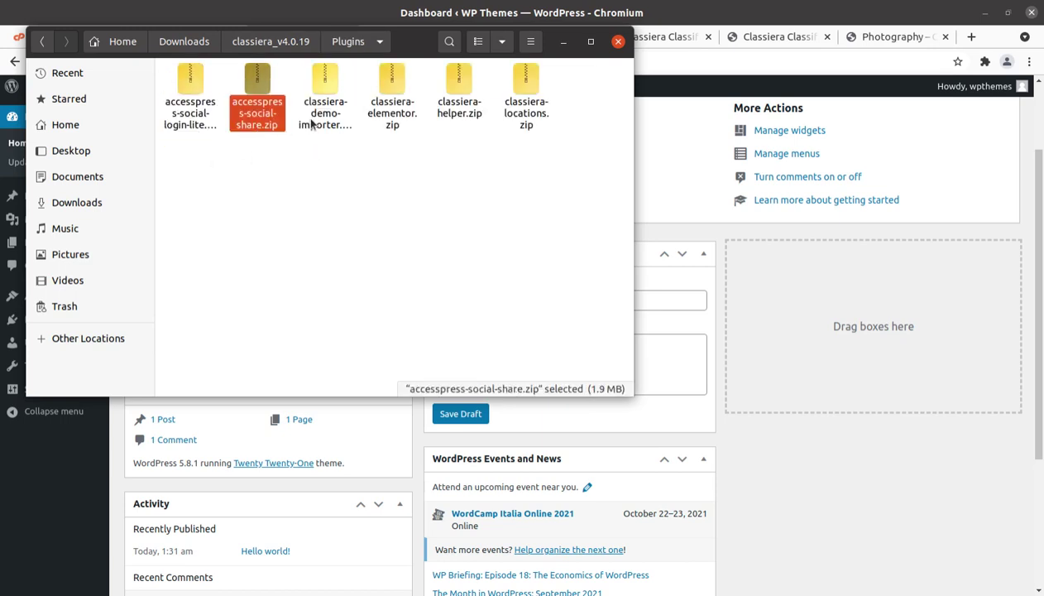
pyautogui.click(325, 116)
pyautogui.click(389, 108)
pyautogui.click(459, 103)
pyautogui.click(521, 111)
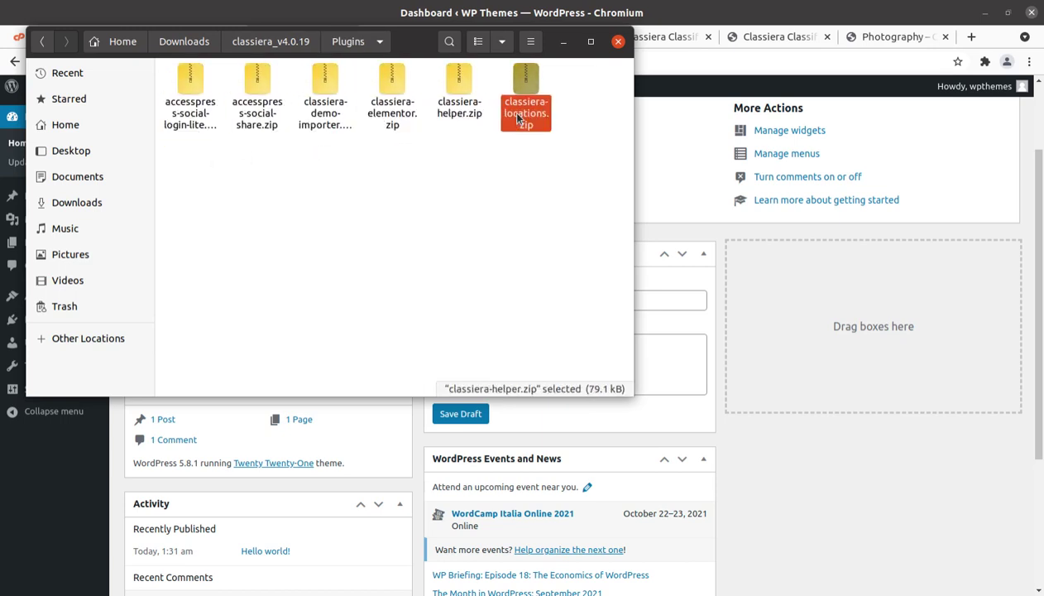
pyautogui.click(278, 42)
# Check changelog.txt, classiera.zip and classiera-child.zip, then close the file manager.
pyautogui.click(446, 91)
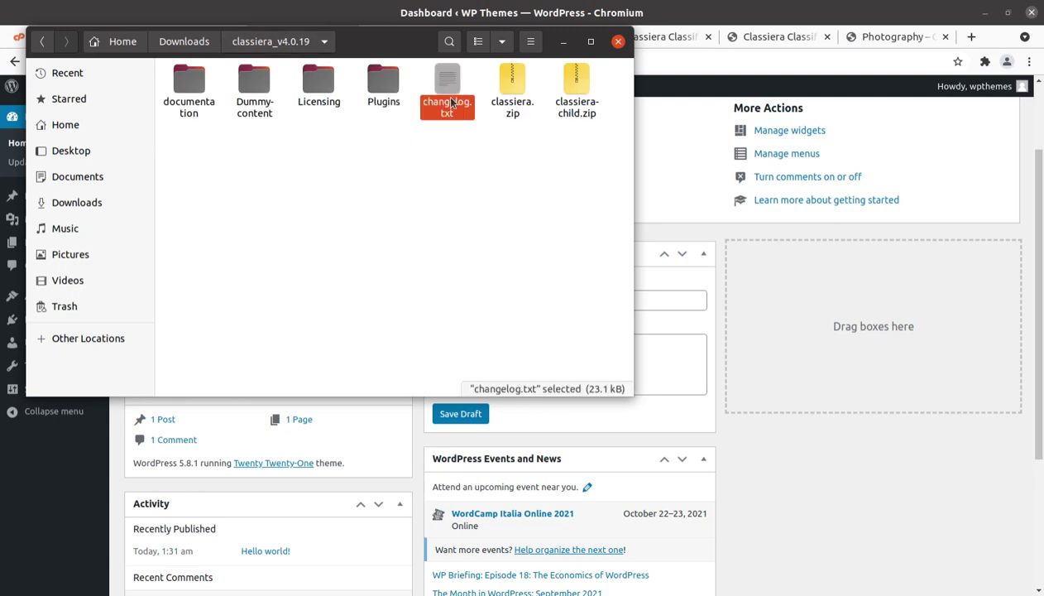
pyautogui.click(512, 80)
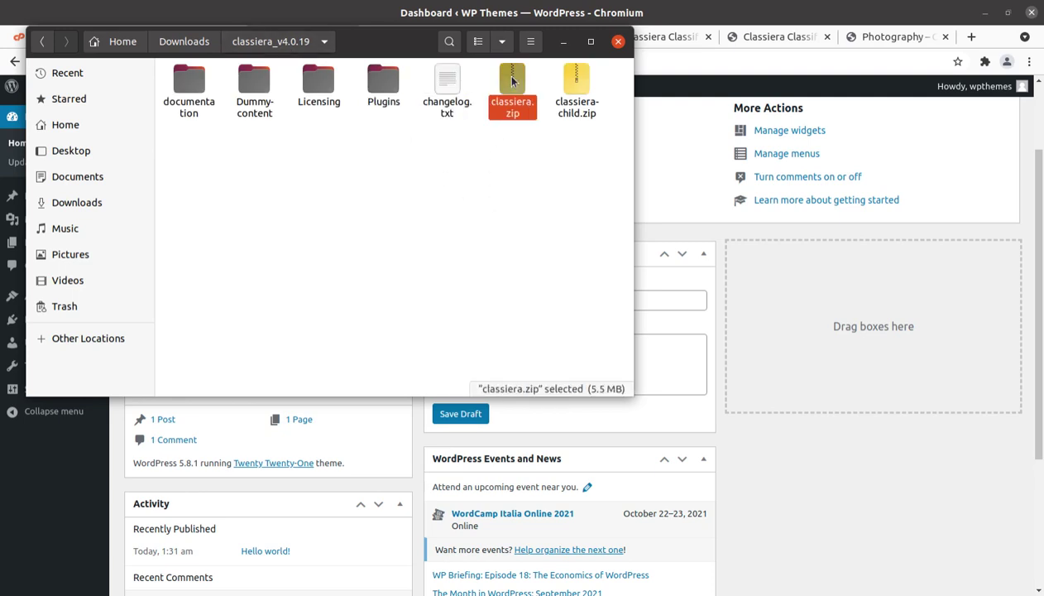
pyautogui.click(563, 95)
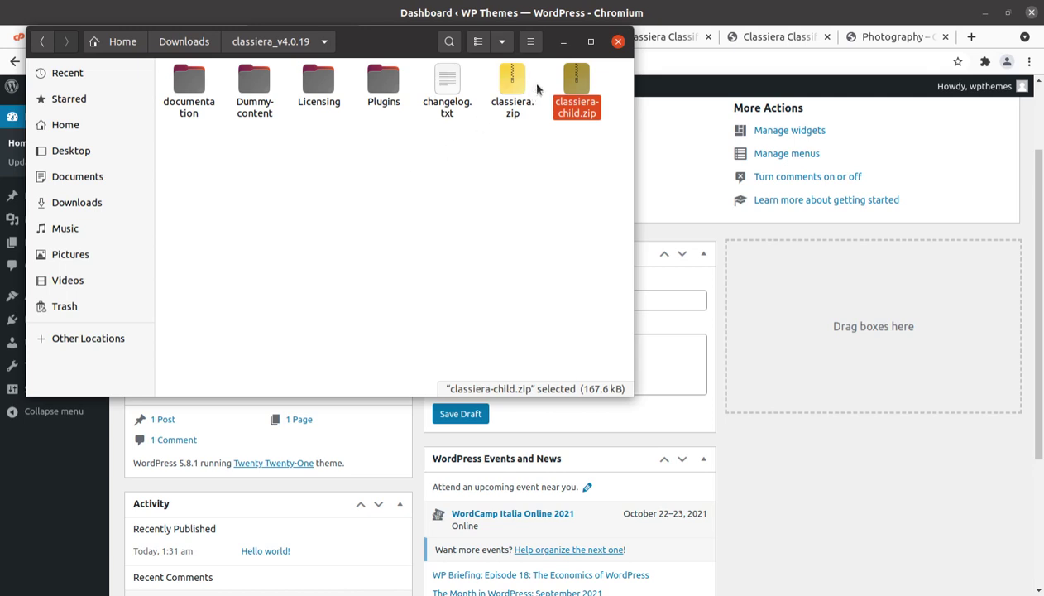
pyautogui.click(564, 42)
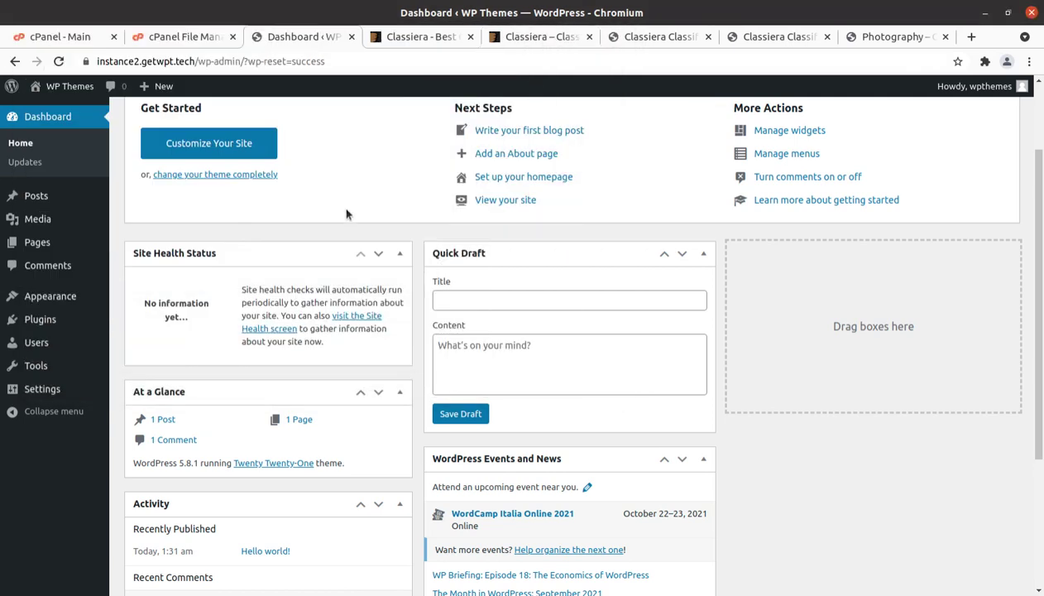
# Go to Appearance > Themes > Add New and reveal the Upload Theme area.
pyautogui.moveTo(79, 296)
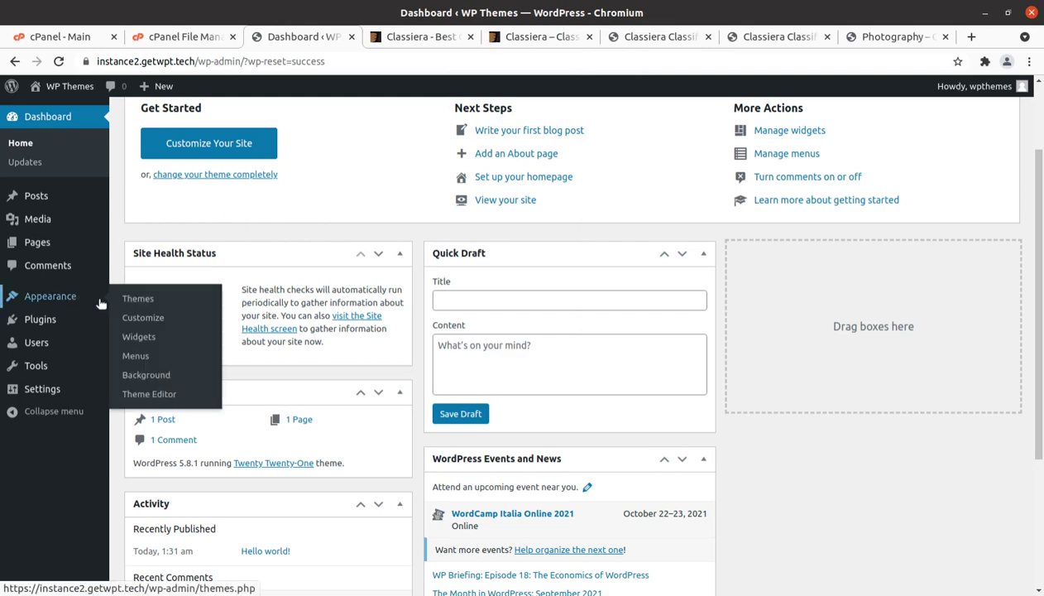
pyautogui.click(139, 299)
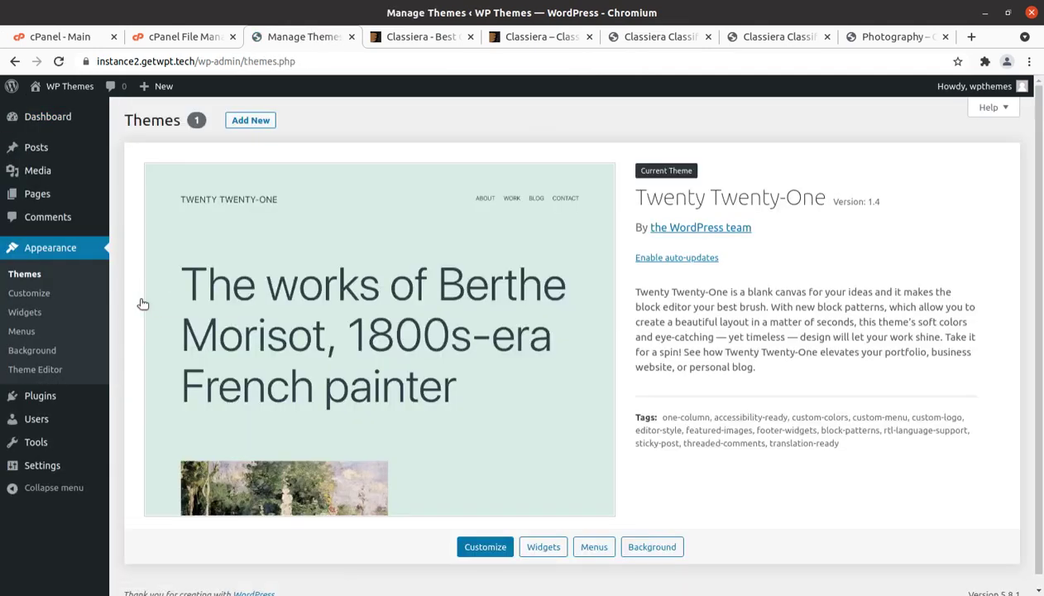
pyautogui.click(248, 120)
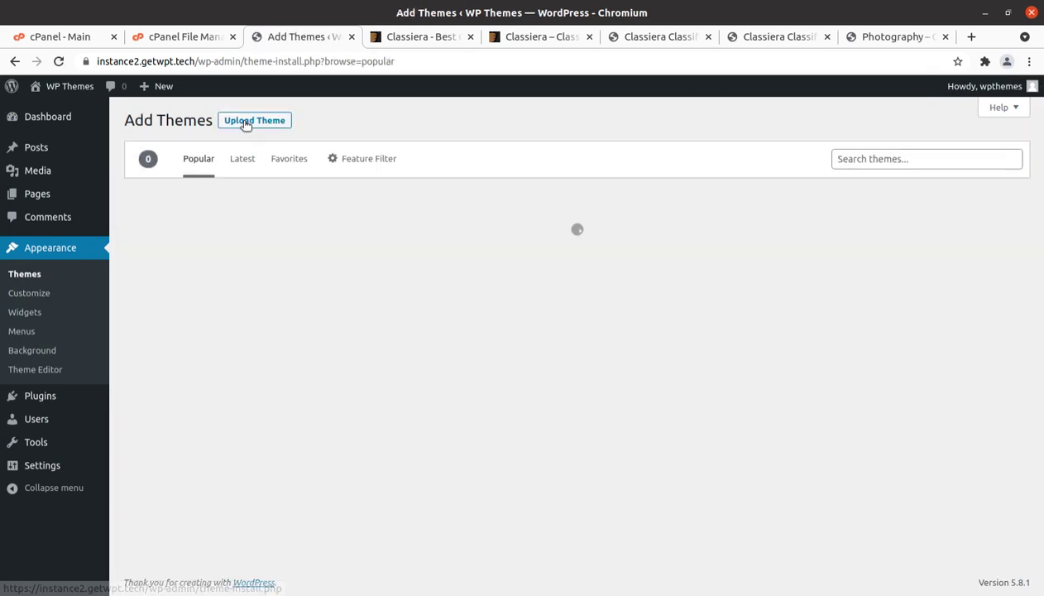
pyautogui.click(247, 122)
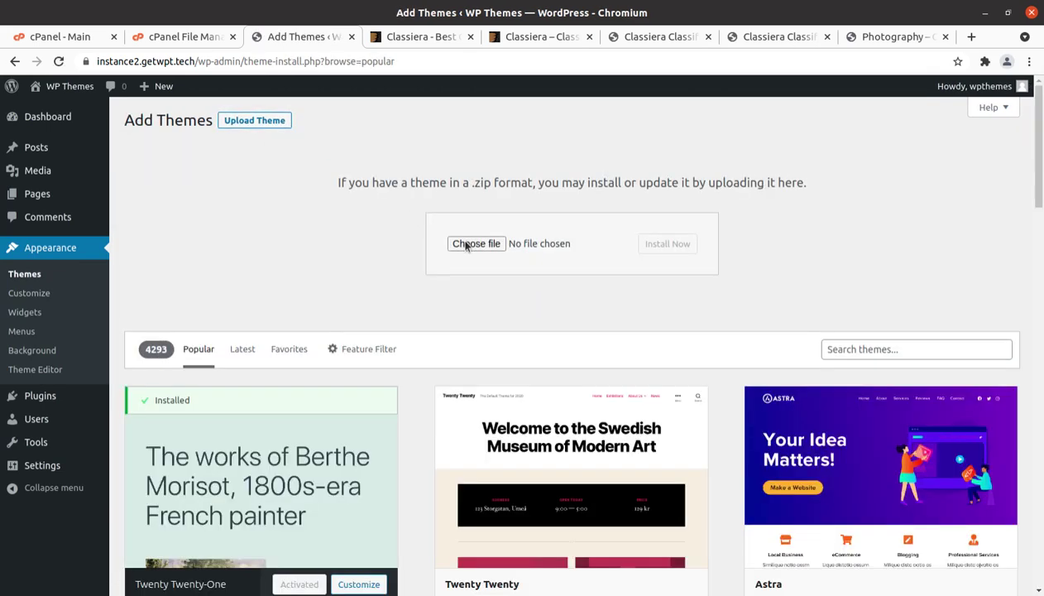
# Browse to classiera.zip in classiera_v4.0.19, then cancel the file picker without uploading.
pyautogui.click(466, 244)
pyautogui.doubleClick(288, 88)
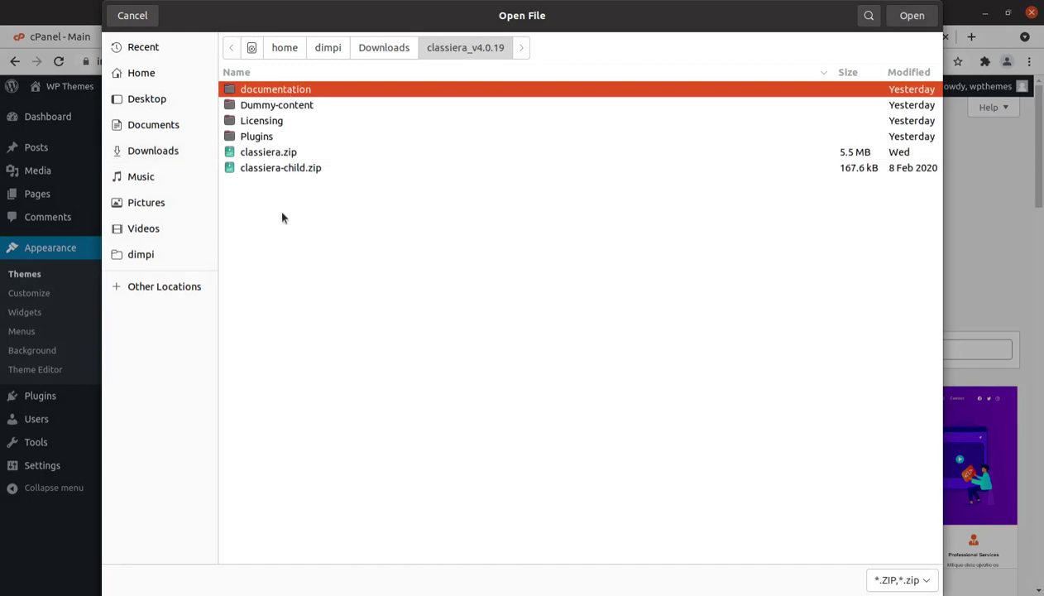
pyautogui.click(284, 152)
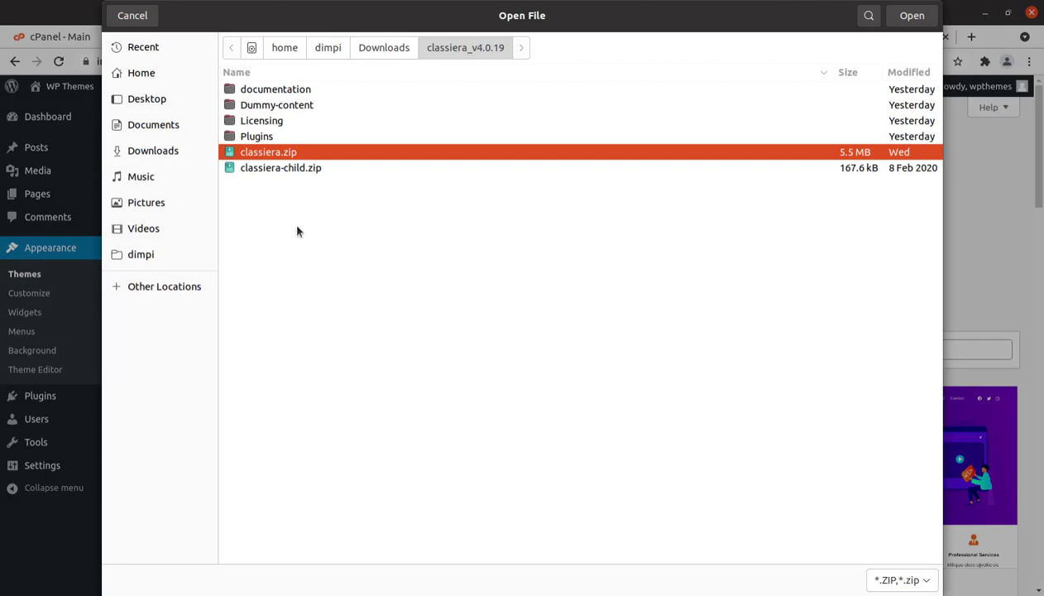
pyautogui.click(149, 20)
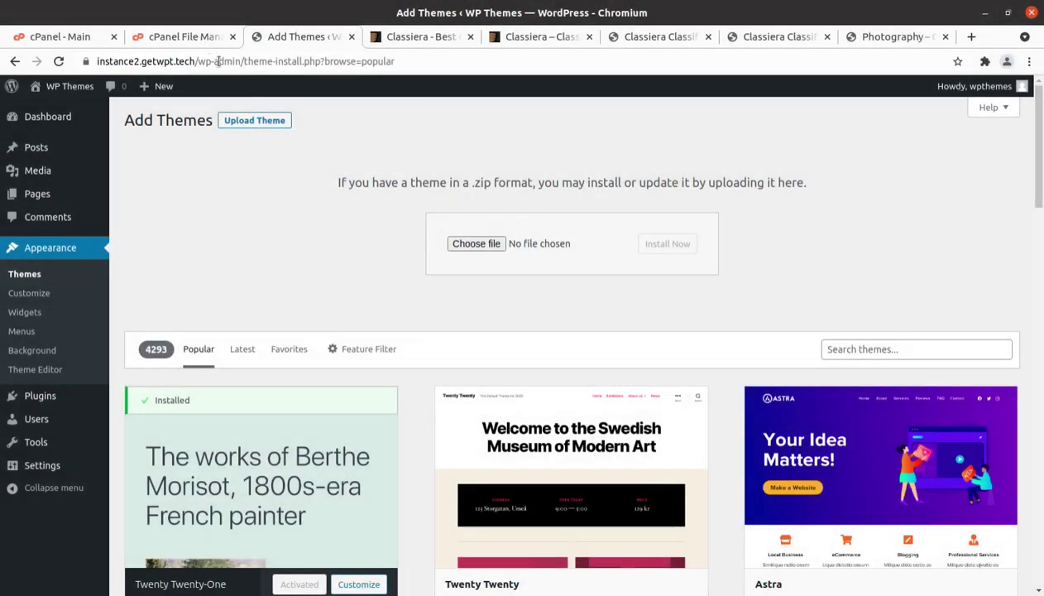
# Navigate the hosting File Manager to wp-content/themes.
pyautogui.click(189, 36)
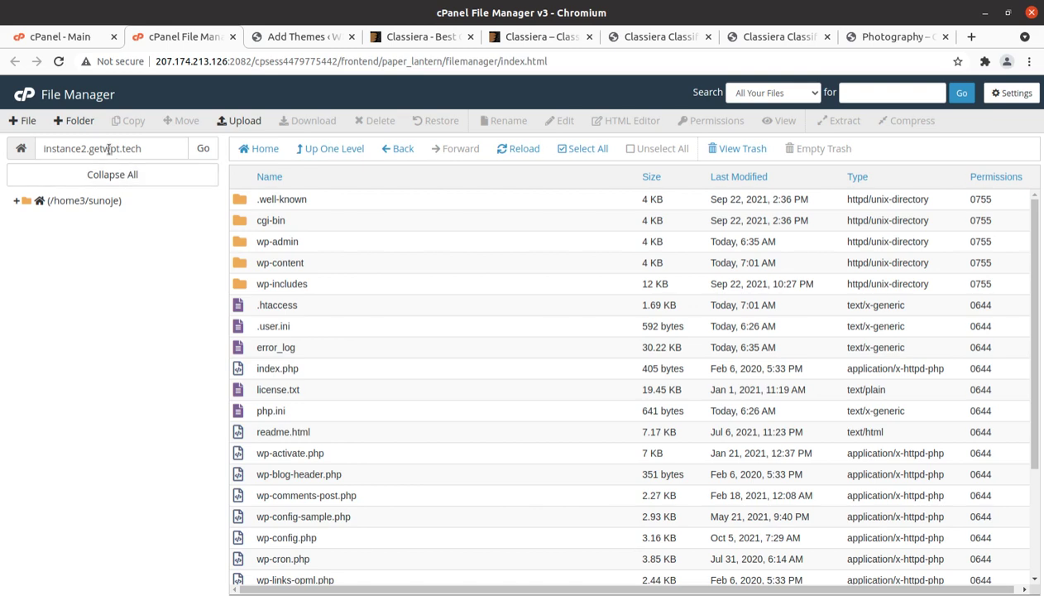
pyautogui.doubleClick(336, 265)
pyautogui.doubleClick(332, 248)
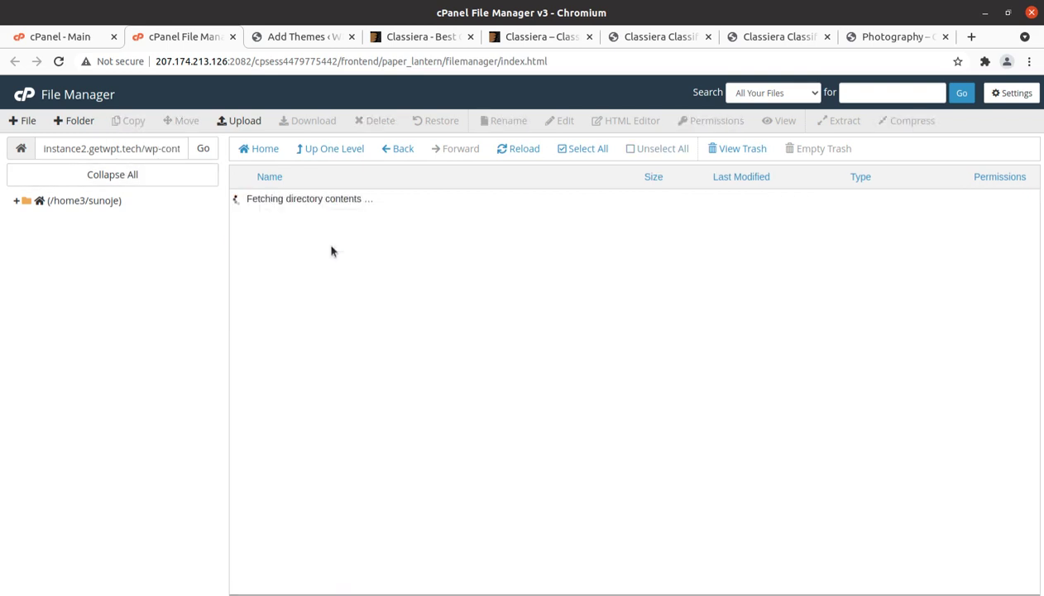
# Upload classiera.zip from classiera_v4.0.19 into the themes folder and go back to the listing.
pyautogui.click(237, 121)
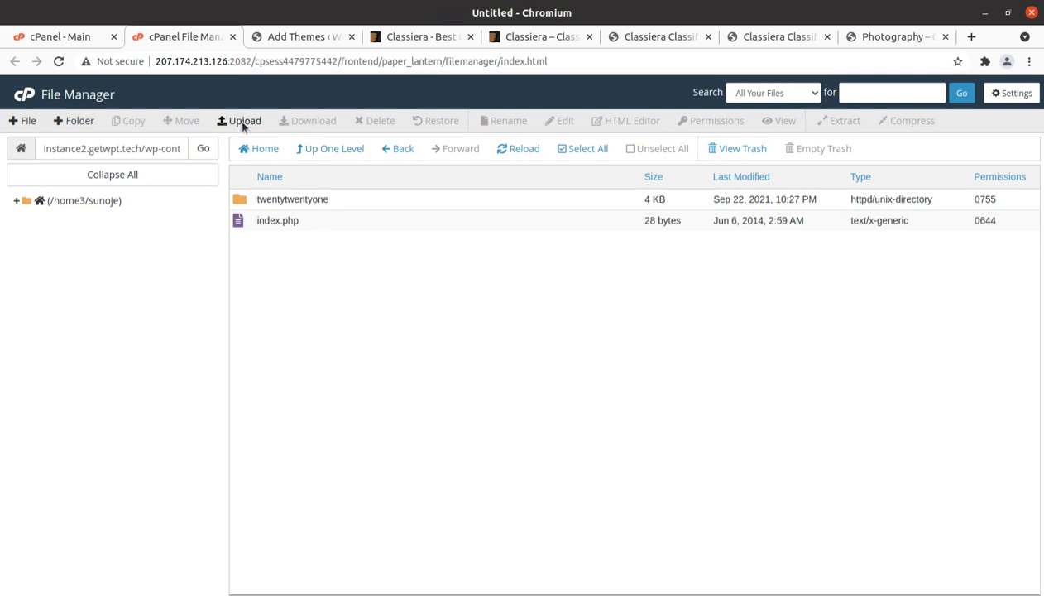
pyautogui.click(515, 322)
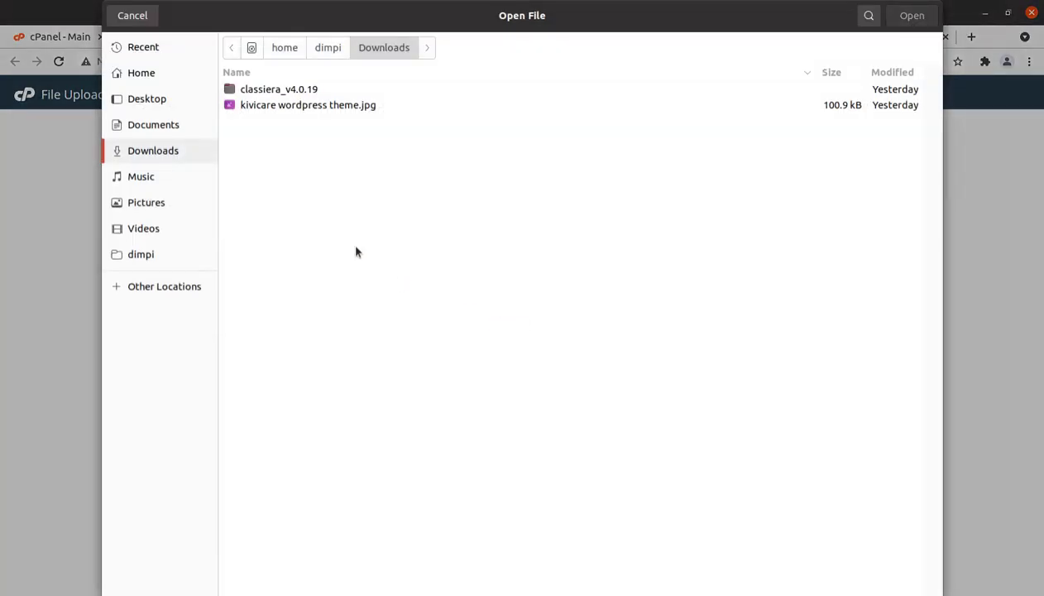
pyautogui.doubleClick(292, 91)
pyautogui.click(271, 167)
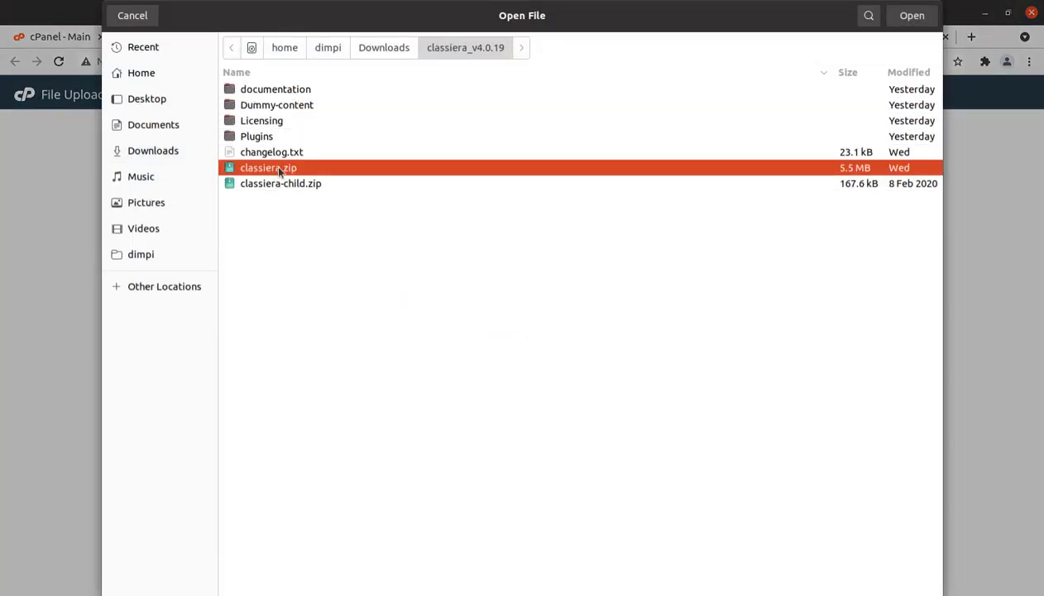
pyautogui.click(909, 16)
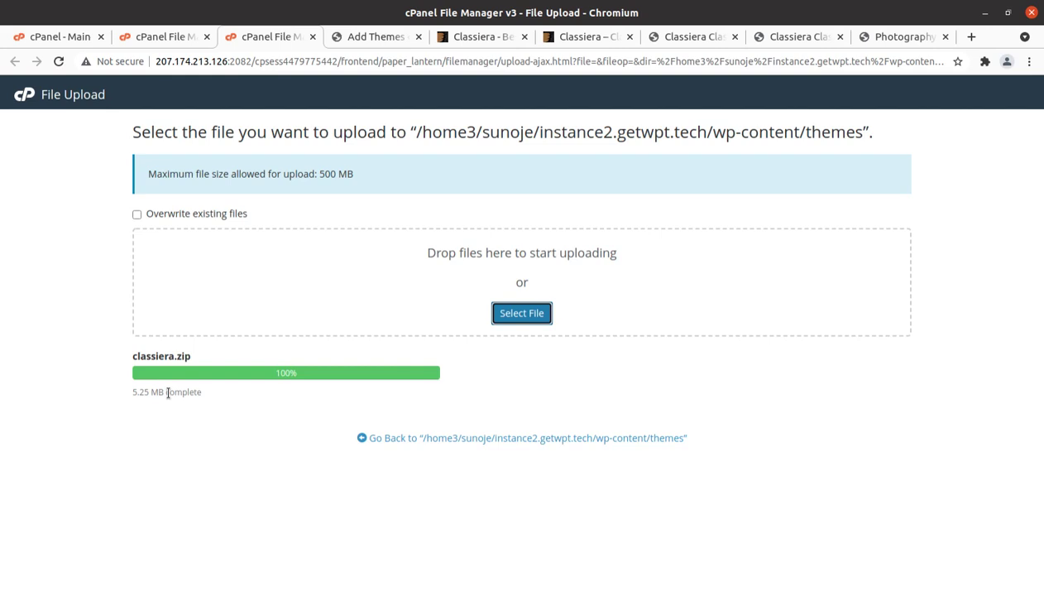
pyautogui.click(281, 371)
pyautogui.click(393, 438)
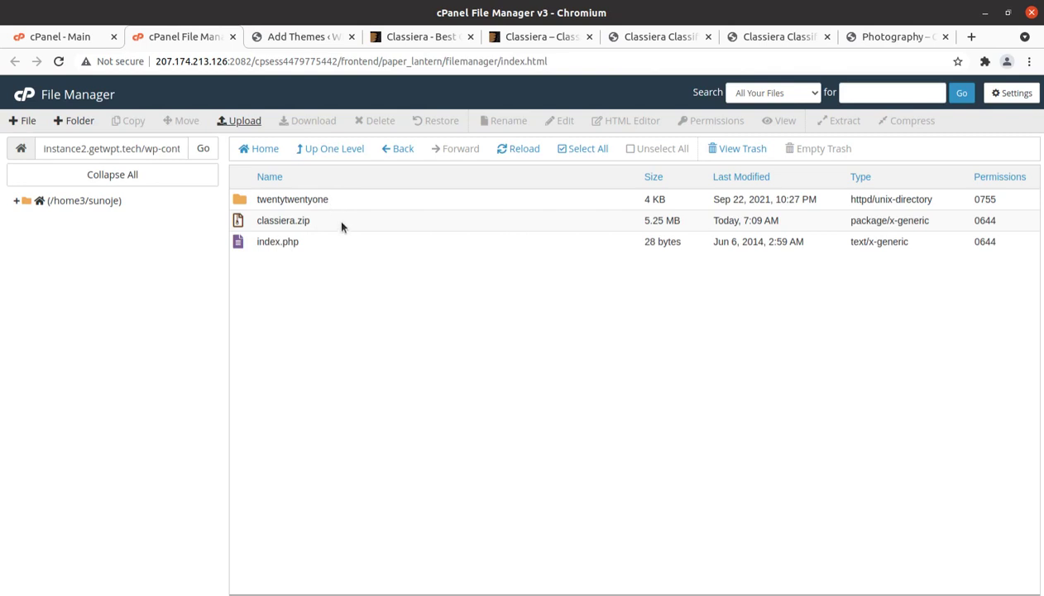
# Extract classiera.zip into the themes folder and reload the listing.
pyautogui.rightClick(336, 217)
pyautogui.click(382, 374)
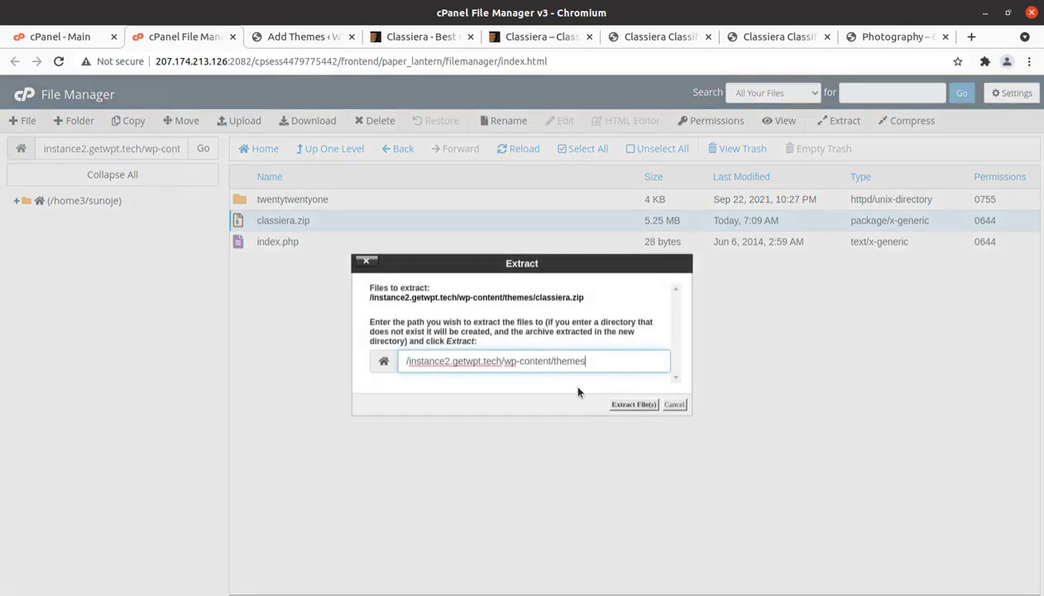
pyautogui.click(623, 406)
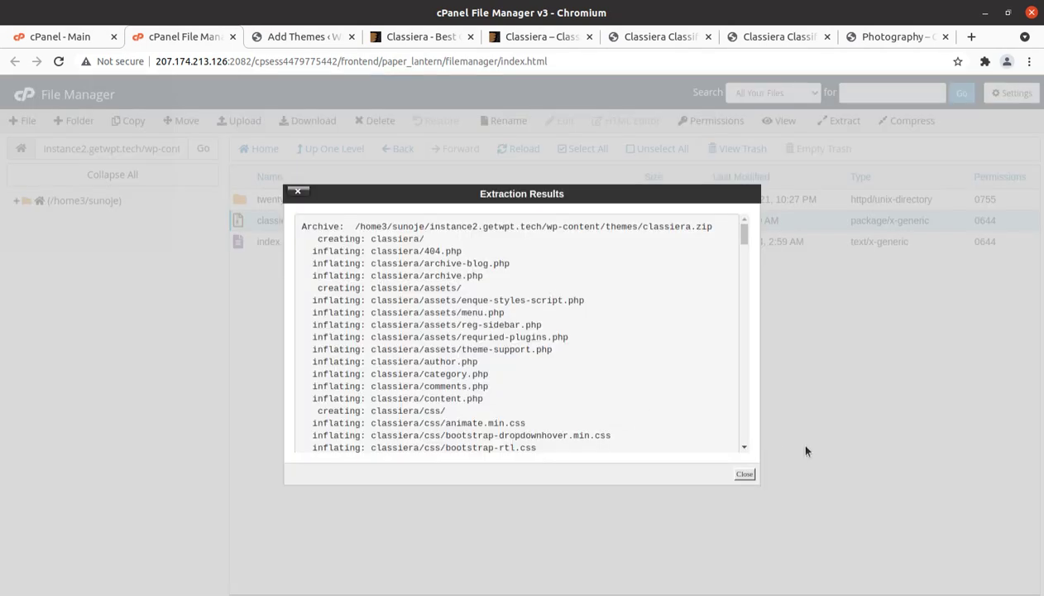
pyautogui.click(746, 478)
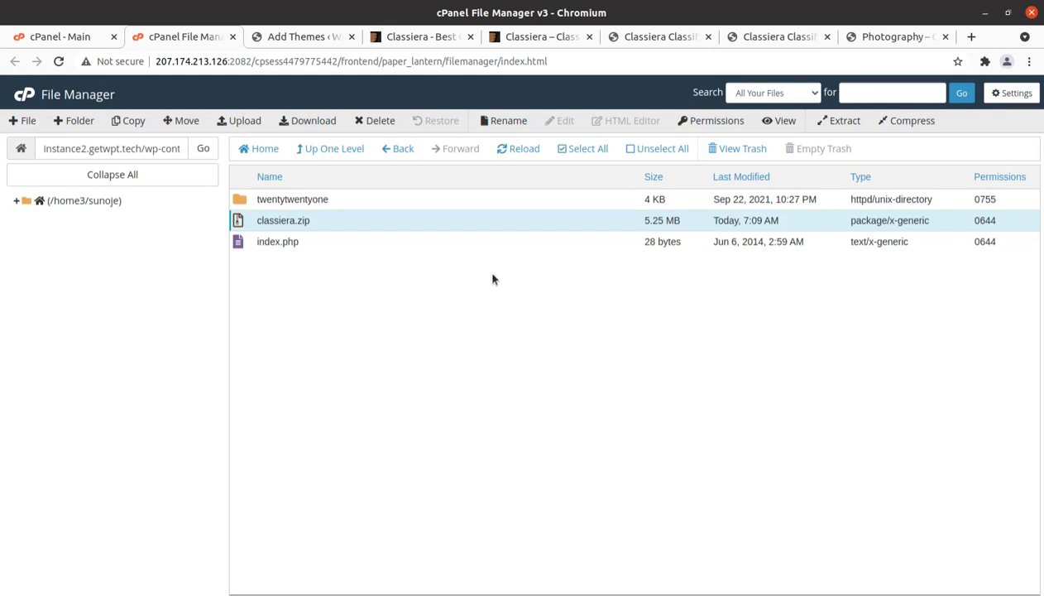
pyautogui.click(505, 148)
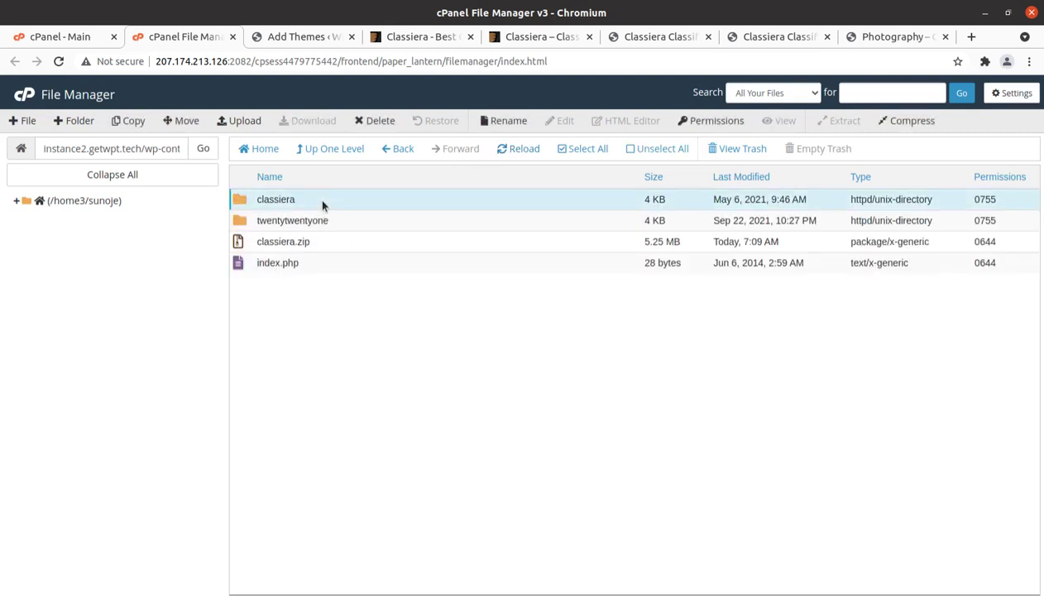
# Inspect the new classiera folder, then select classiera.zip and start deleting it.
pyautogui.doubleClick(323, 207)
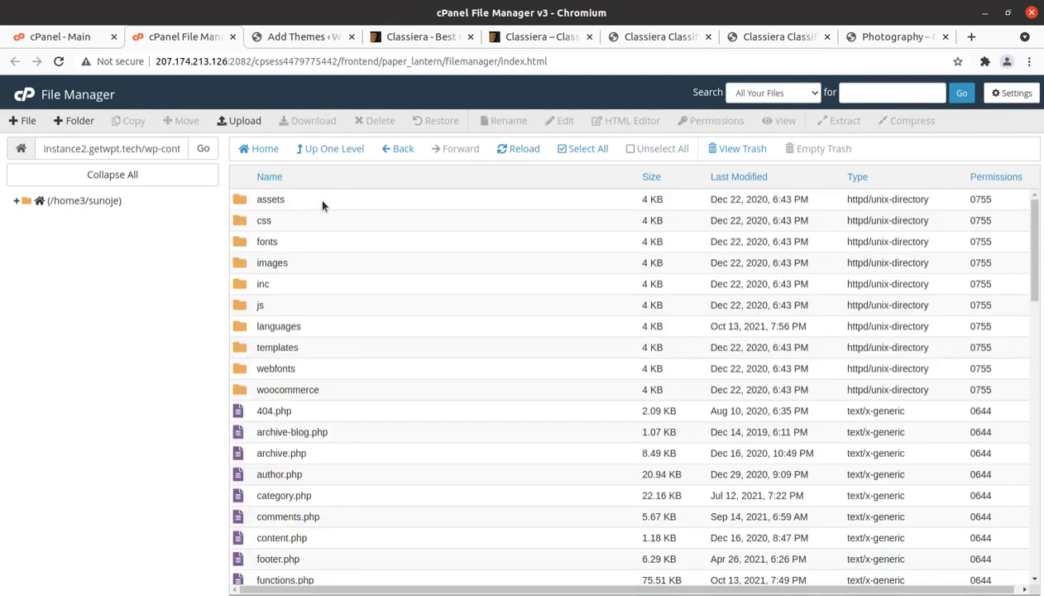
pyautogui.scroll(-2, 343, 275)
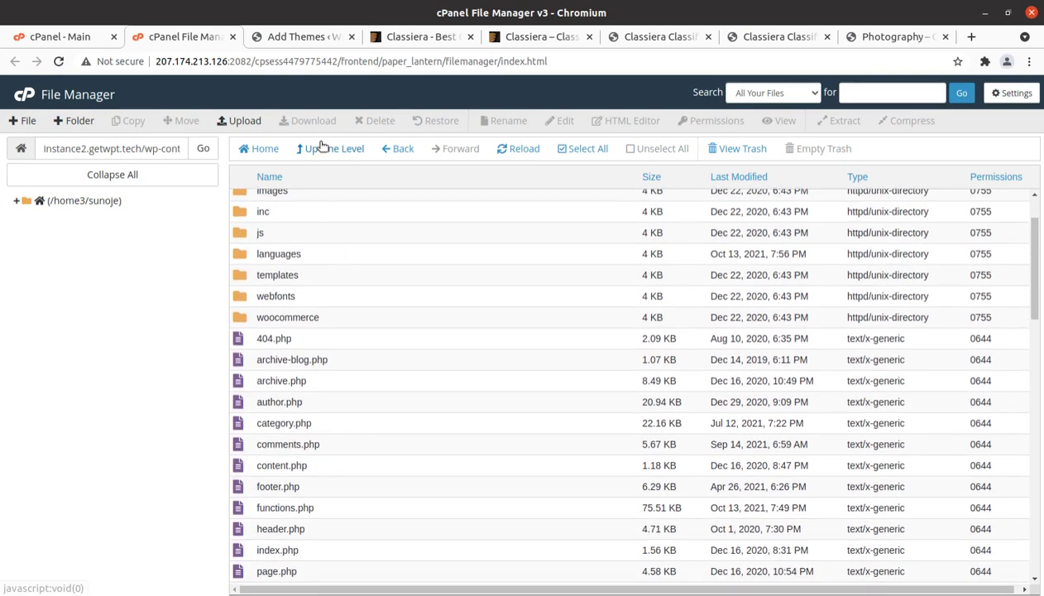
pyautogui.click(319, 148)
pyautogui.click(343, 241)
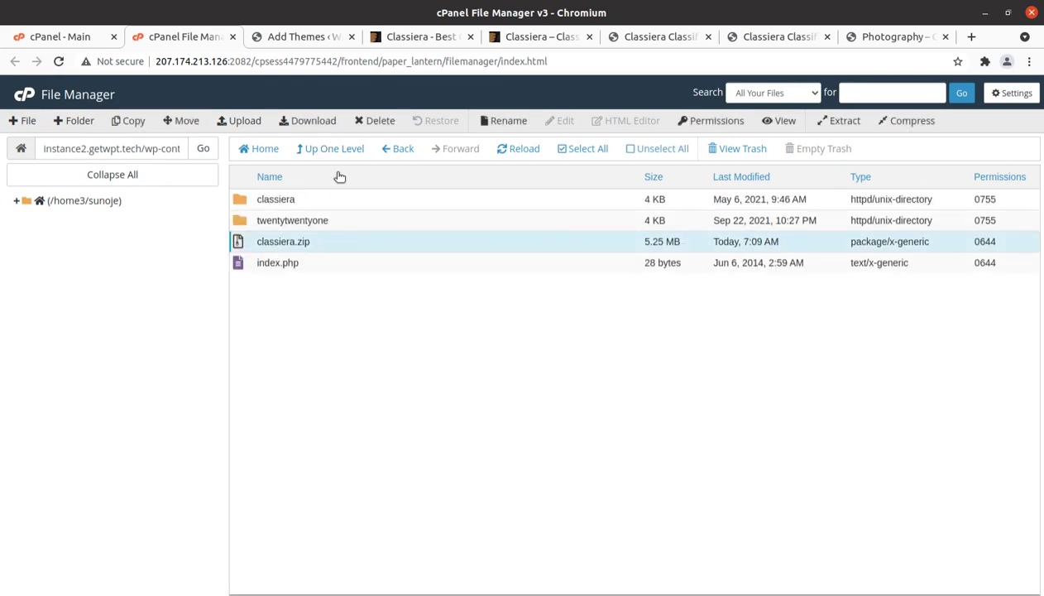
pyautogui.click(378, 120)
# Permanently delete classiera.zip, then return to the WordPress Add Themes page.
pyautogui.click(381, 341)
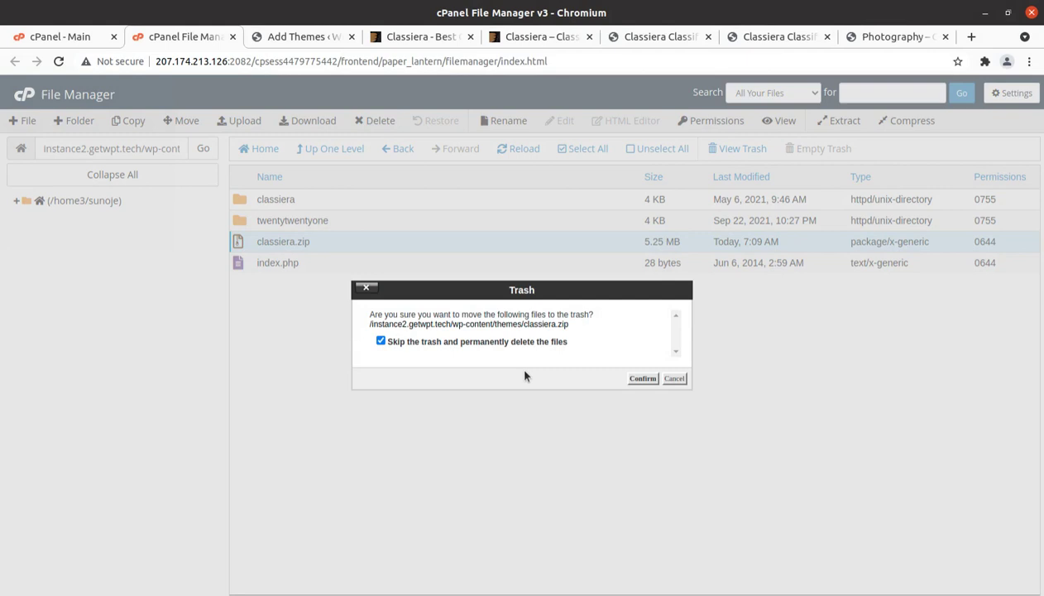
pyautogui.click(629, 379)
pyautogui.click(296, 38)
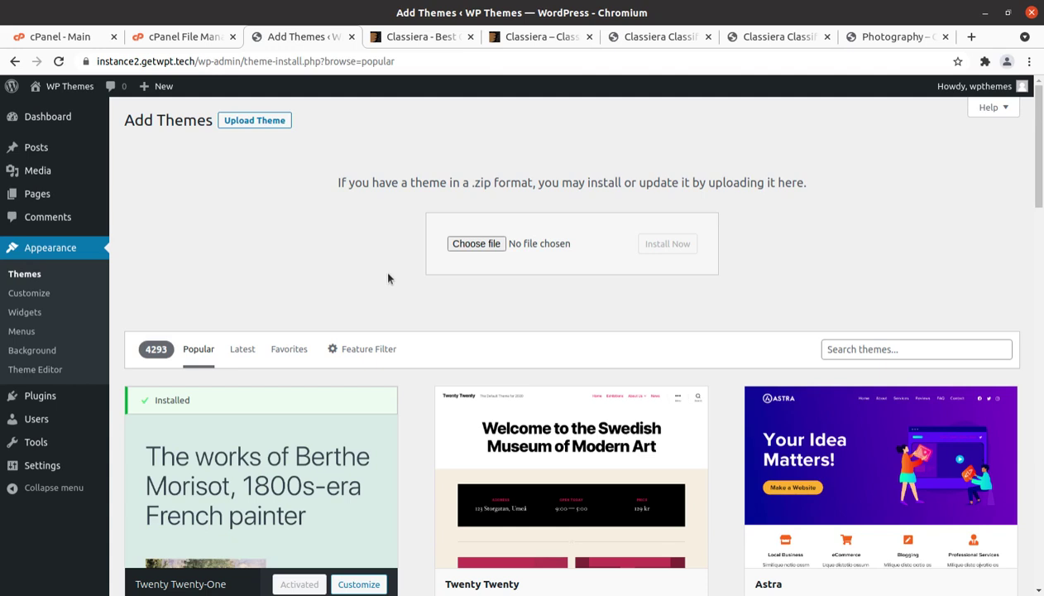
pyautogui.click(184, 37)
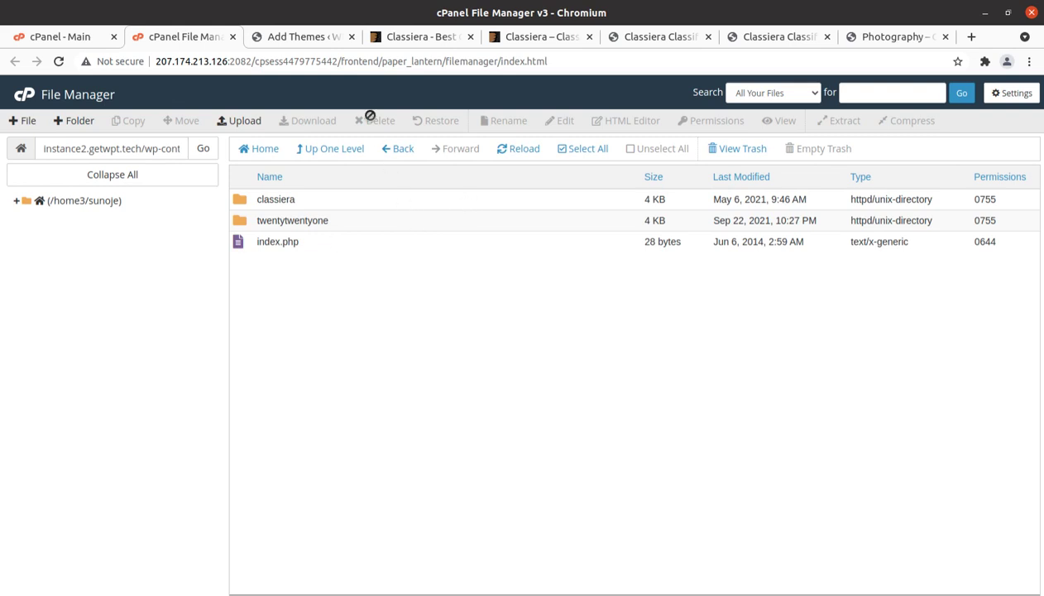
pyautogui.click(308, 39)
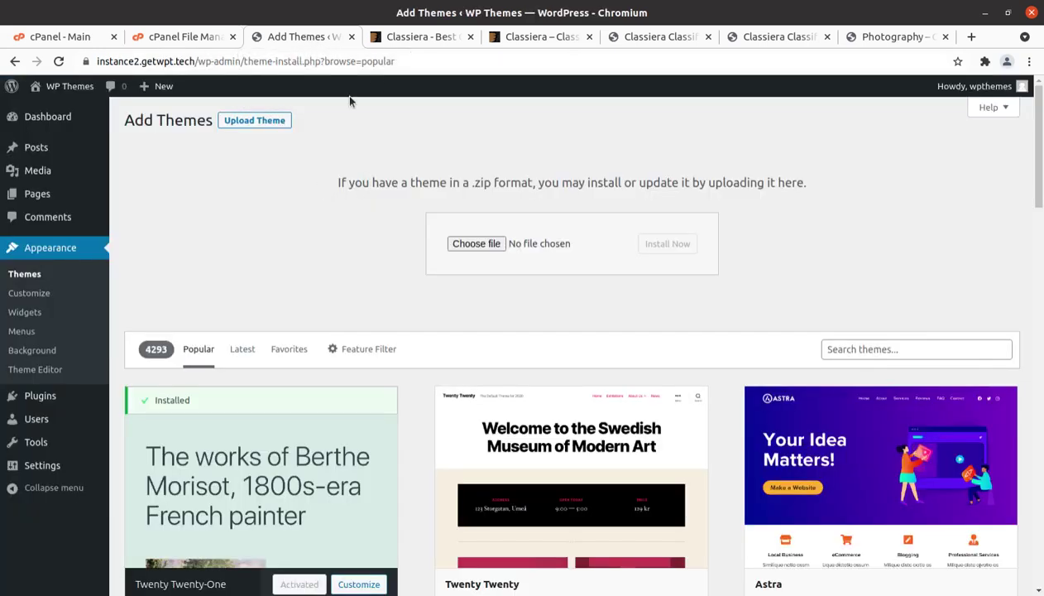
# Open the Classiera theme's details from the Themes list and activate Classiera.
pyautogui.click(18, 279)
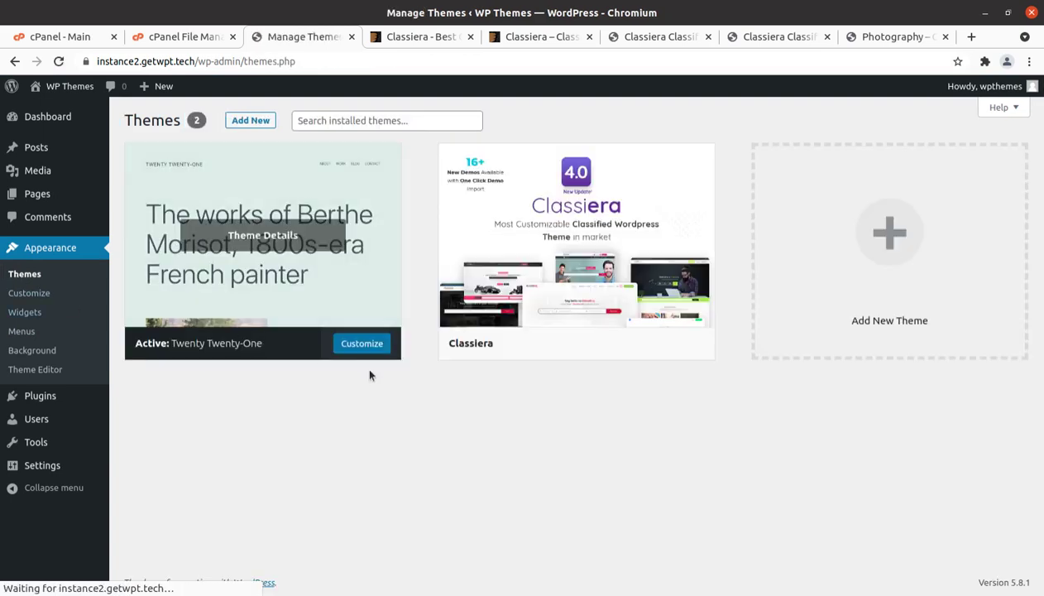
pyautogui.moveTo(491, 341)
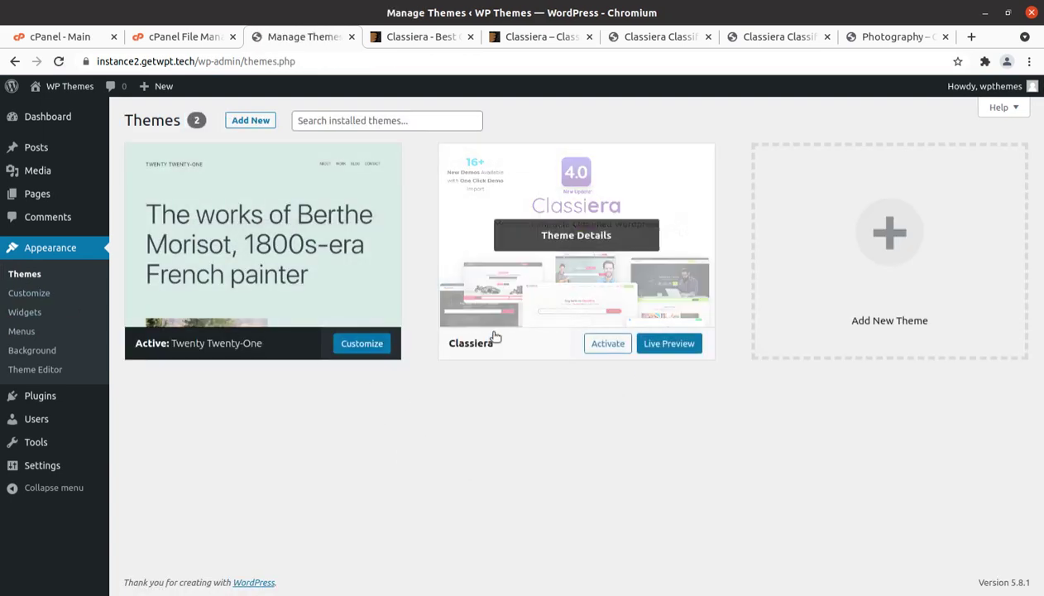
pyautogui.click(567, 238)
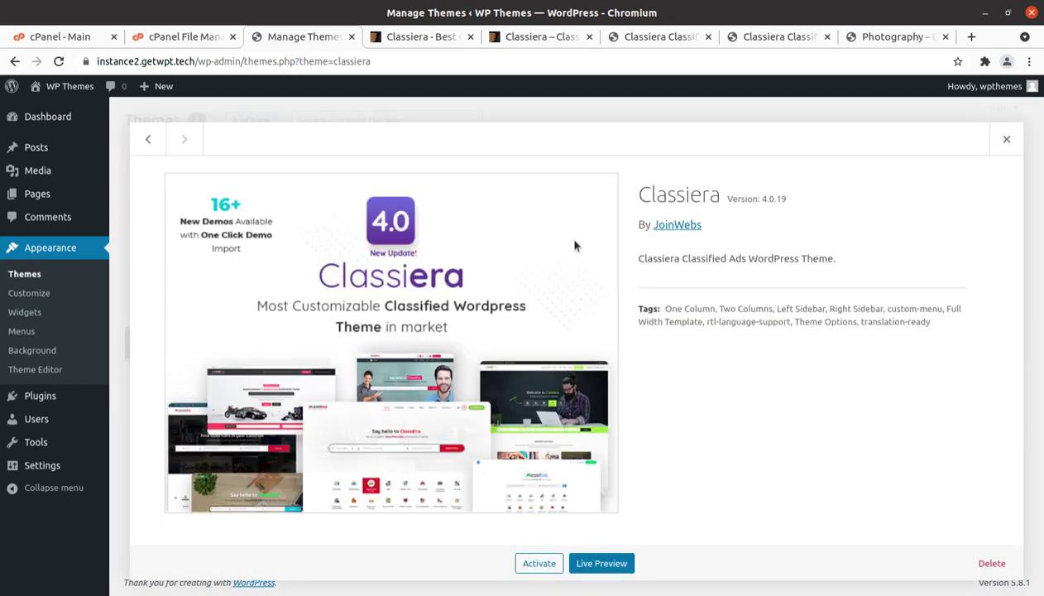
pyautogui.moveTo(633, 196); pyautogui.dragTo(719, 203)
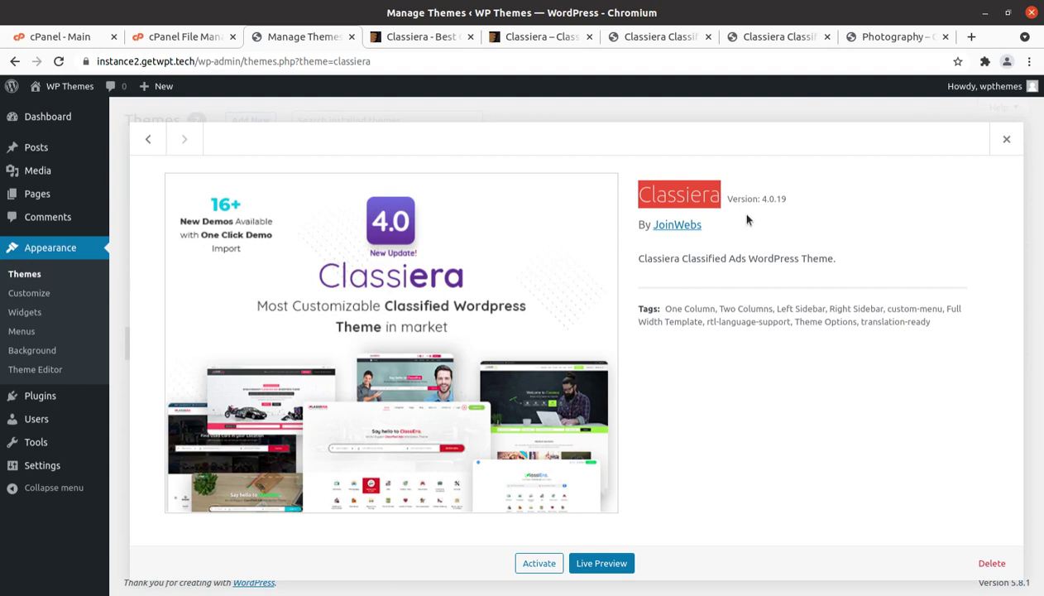
pyautogui.click(689, 282)
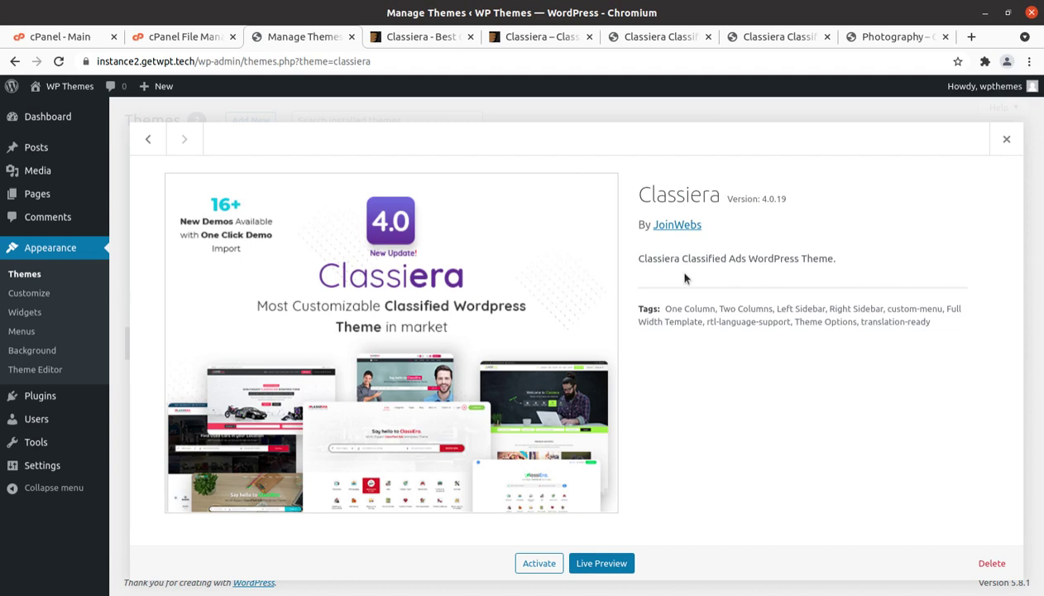
pyautogui.click(540, 563)
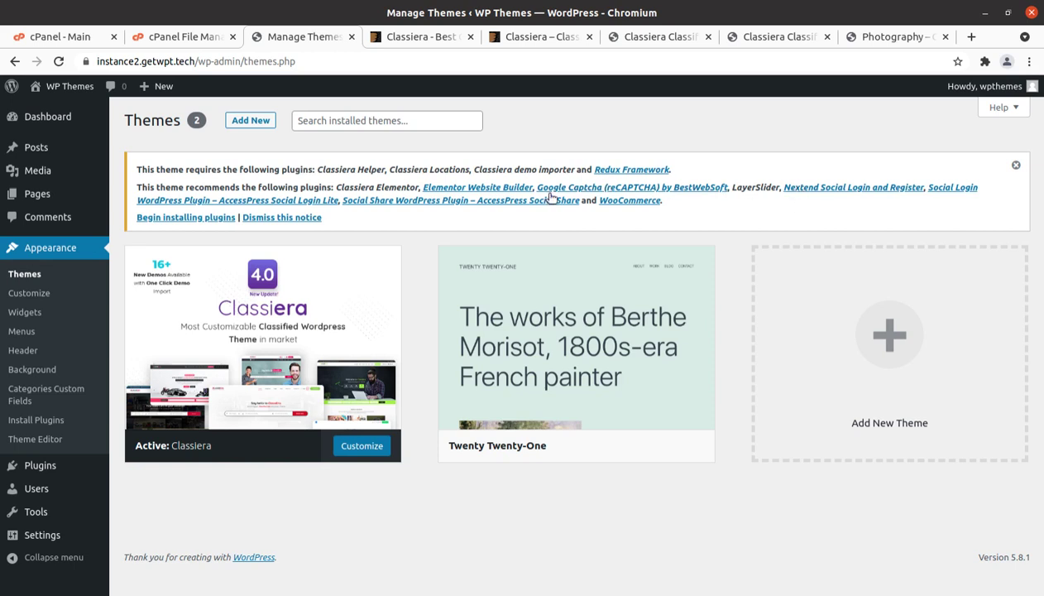
# Open the Install Required Plugins list and review its 12 plugins, such as Redux Framework, Elementor, WooCommerce and LayerSlider.
pyautogui.click(166, 218)
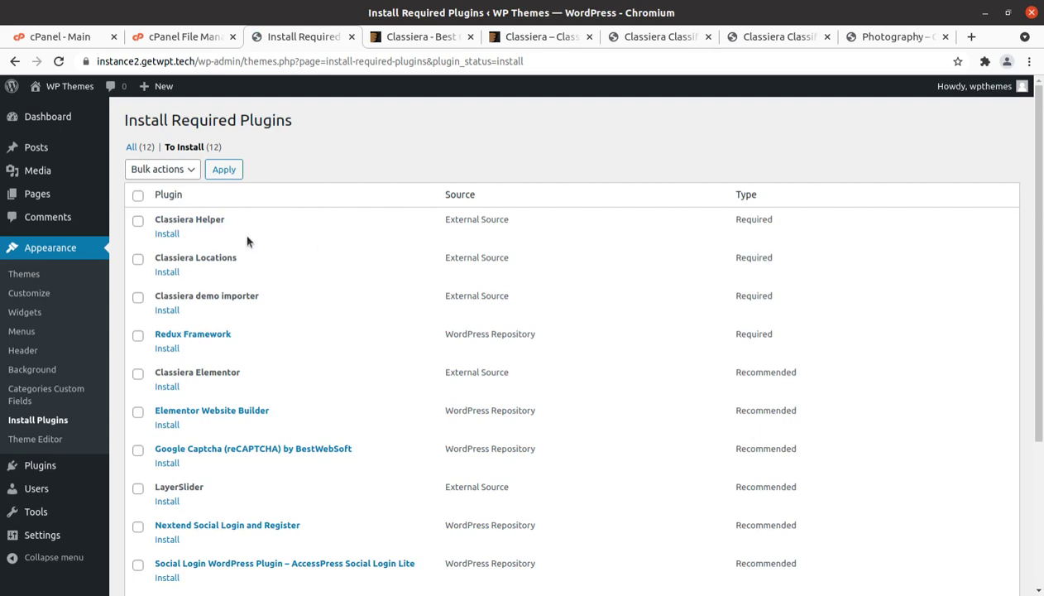
pyautogui.scroll(-5, 246, 240)
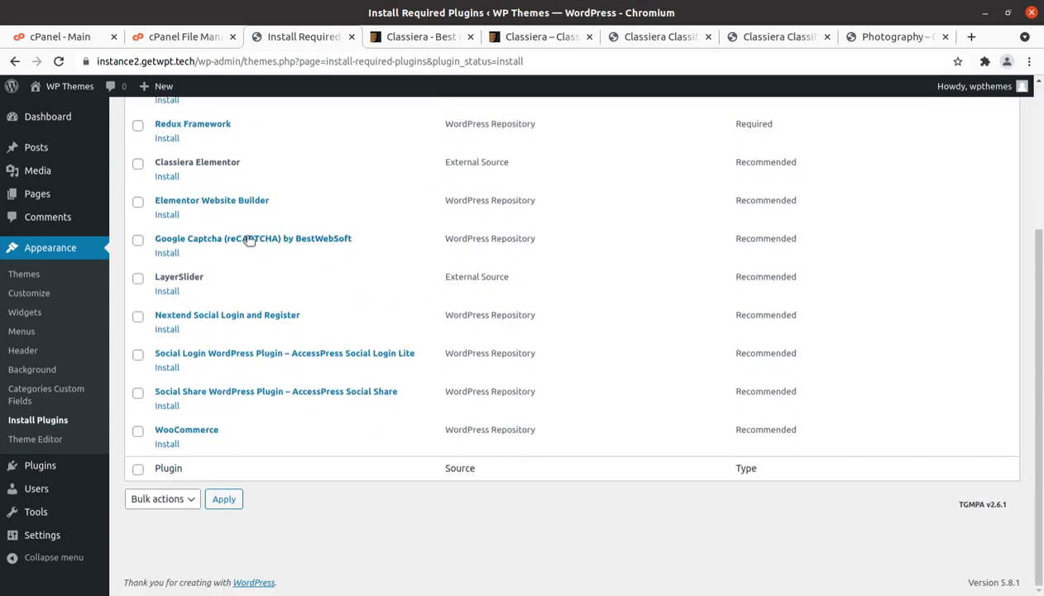
pyautogui.scroll(3, 407, 297)
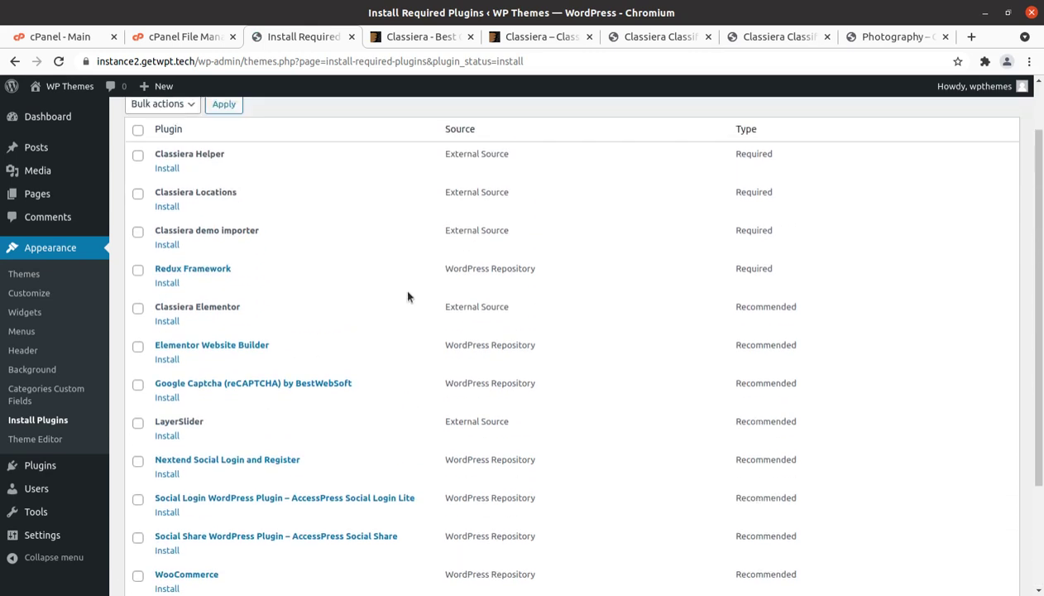
pyautogui.moveTo(249, 269); pyautogui.dragTo(155, 269)
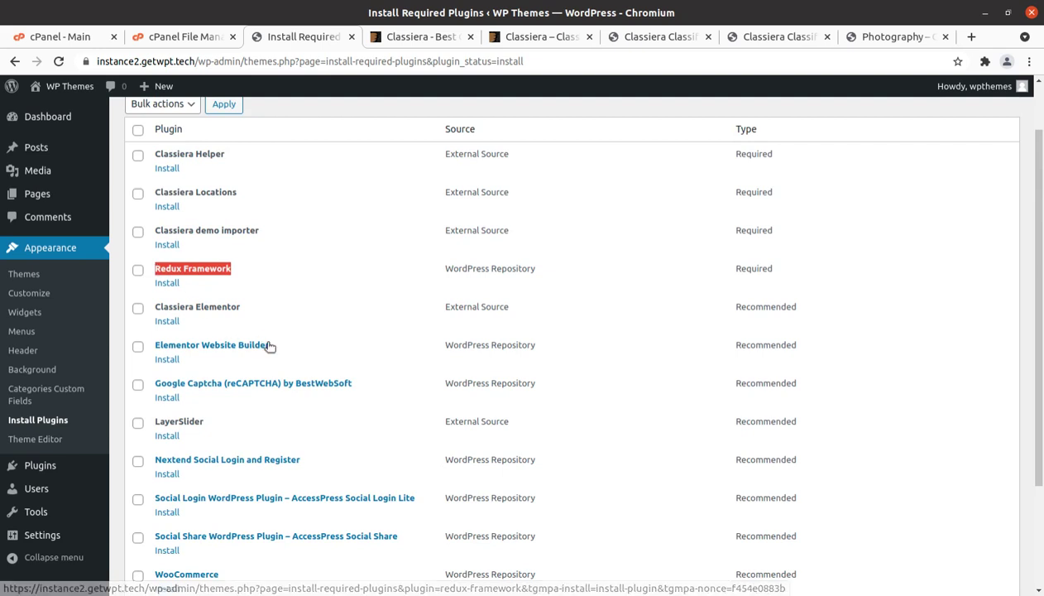
pyautogui.moveTo(270, 345); pyautogui.dragTo(155, 347)
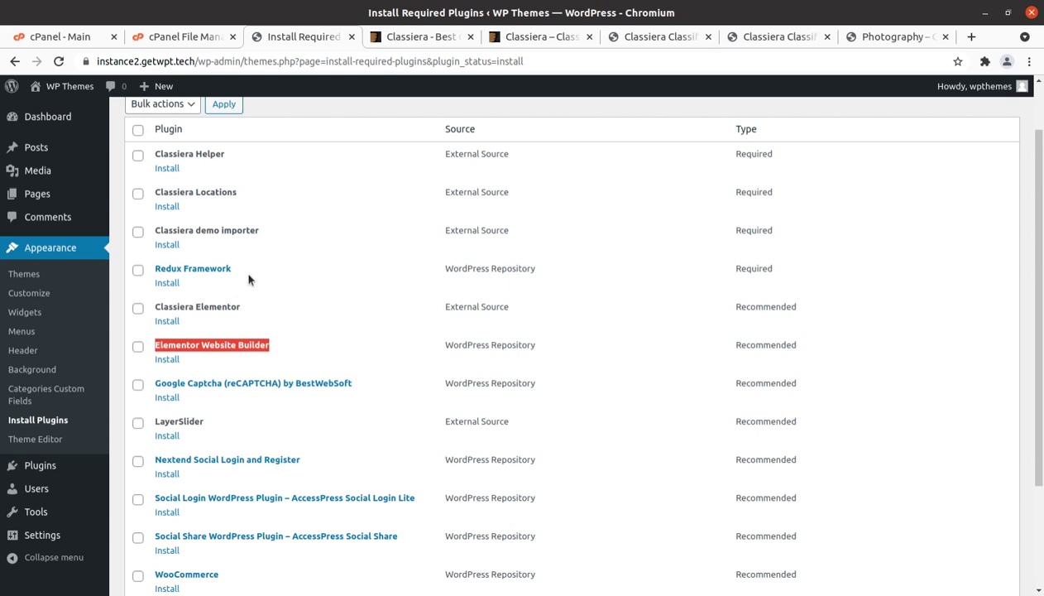
pyautogui.scroll(-3, 249, 280)
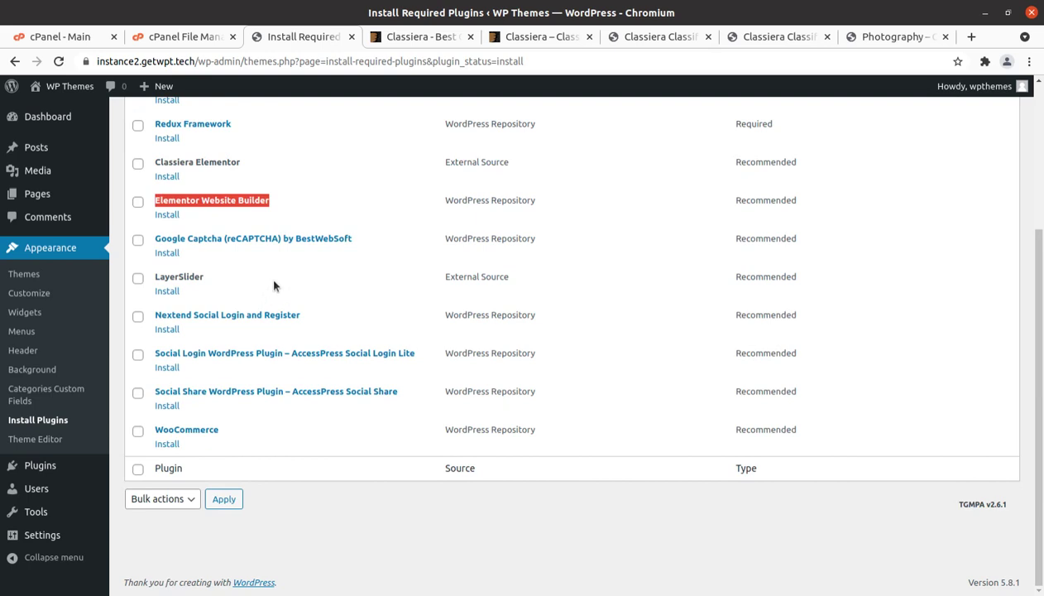
pyautogui.moveTo(227, 437); pyautogui.dragTo(153, 428)
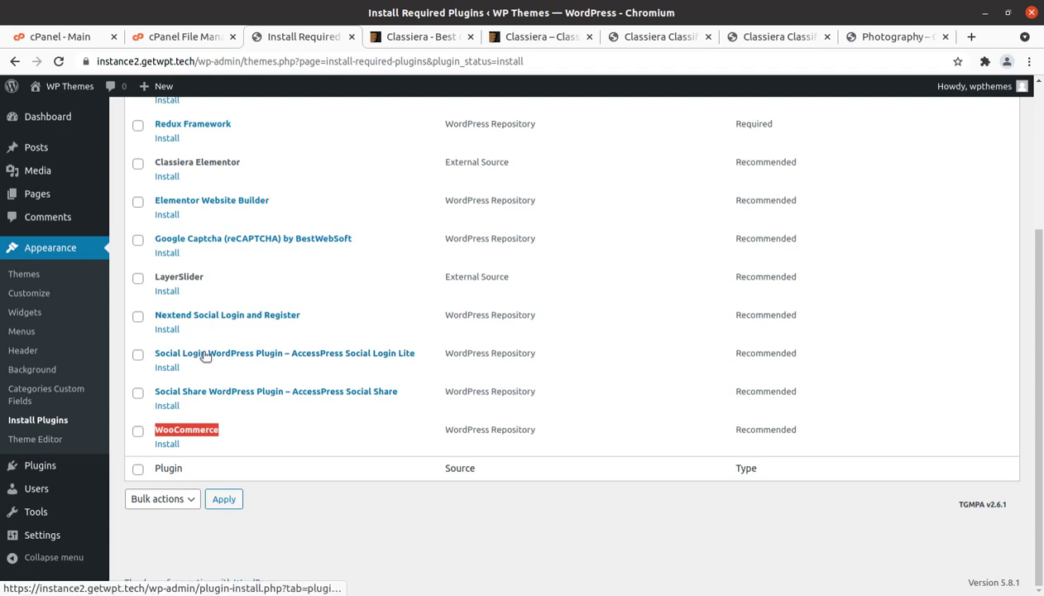
pyautogui.moveTo(207, 276); pyautogui.dragTo(170, 278)
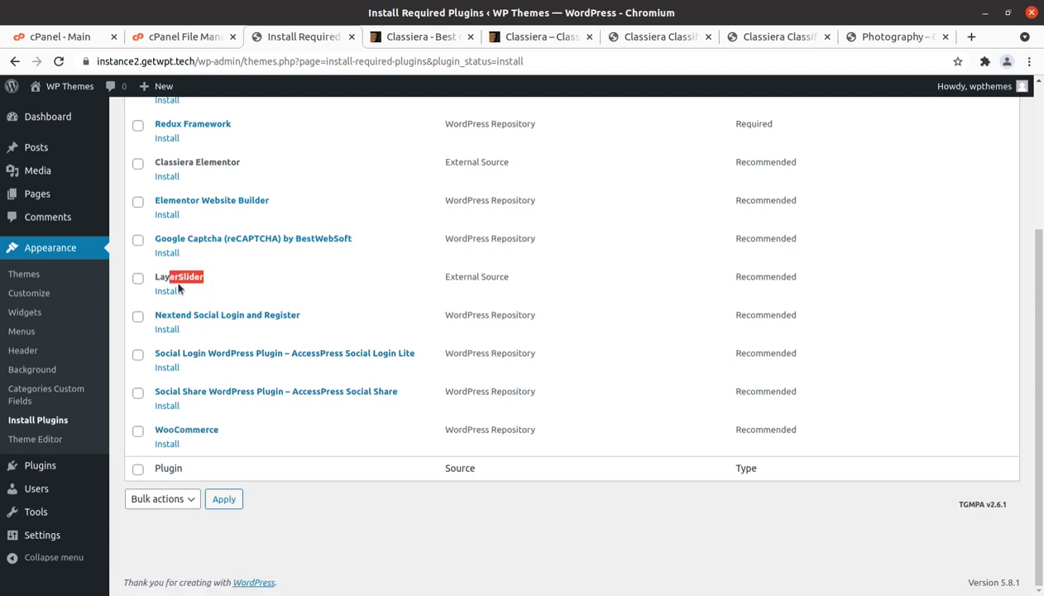
pyautogui.scroll(5, 246, 291)
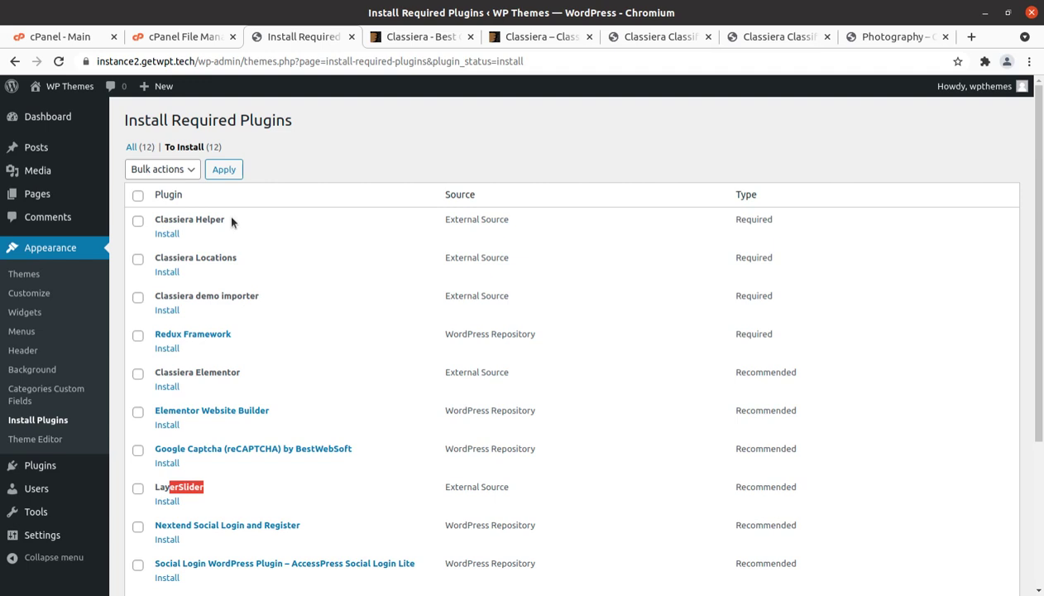
# Bulk-install all 12 listed plugins, then return to the Required Plugins Installer.
pyautogui.click(138, 195)
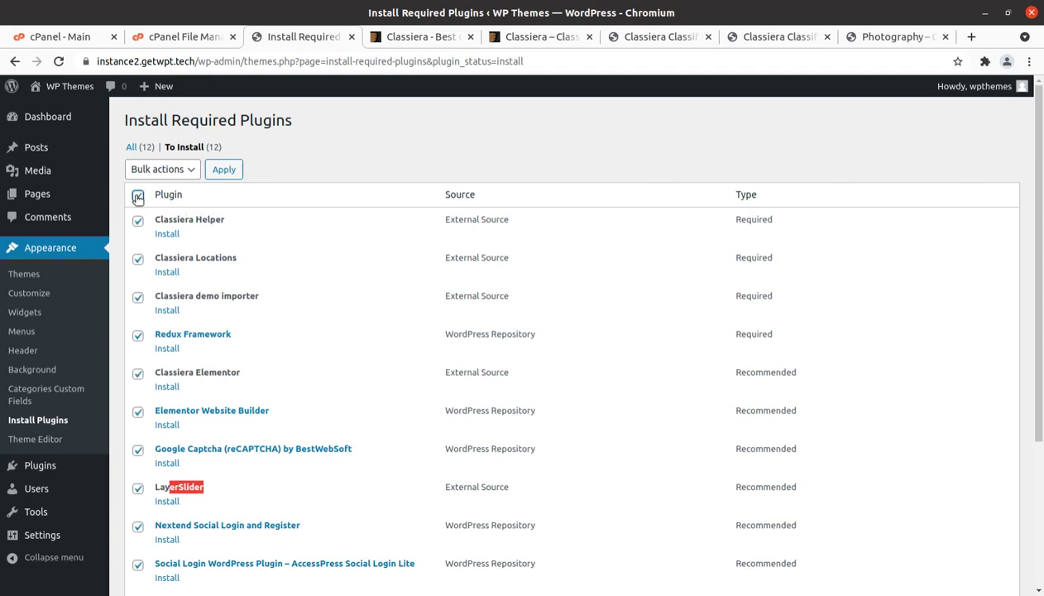
pyautogui.click(168, 171)
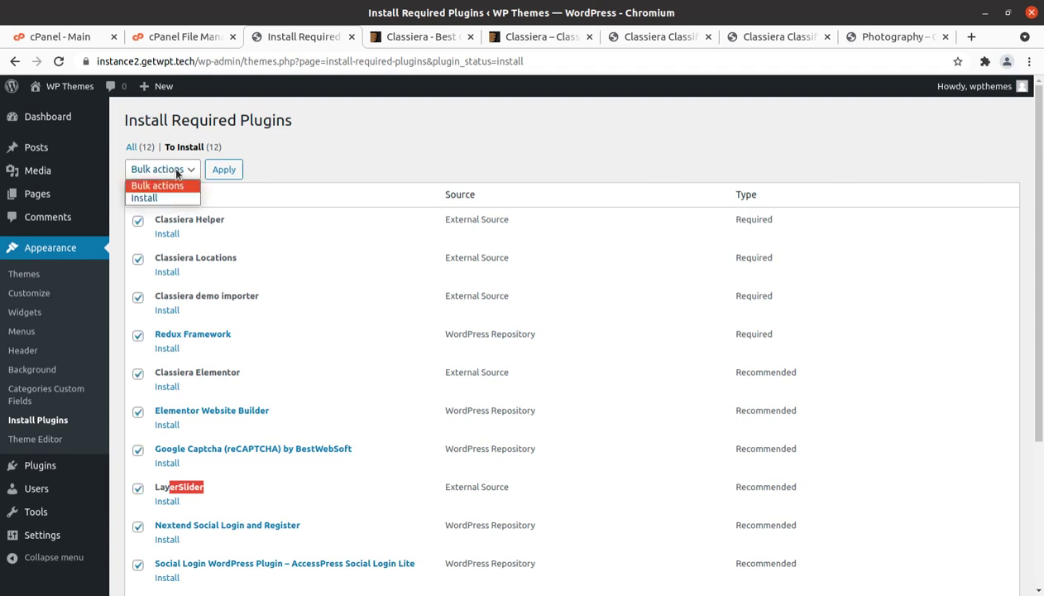
pyautogui.click(168, 203)
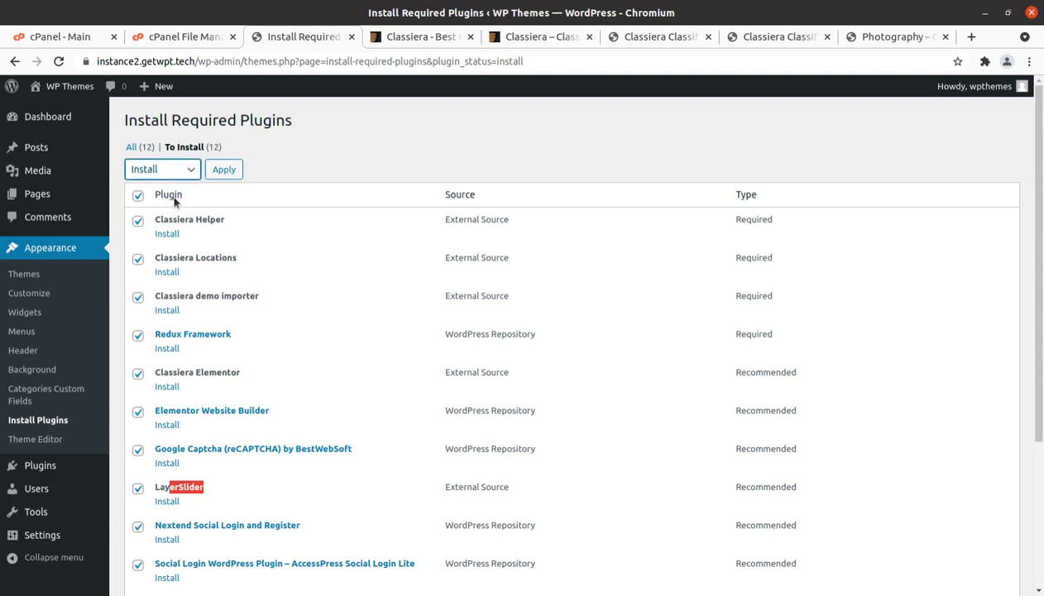
pyautogui.click(222, 170)
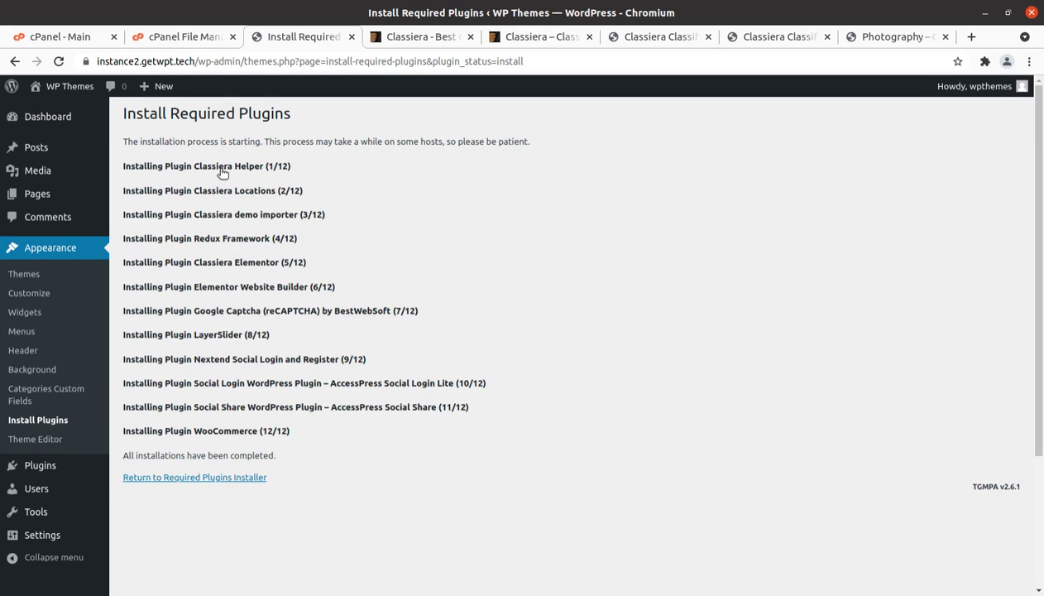
pyautogui.click(222, 478)
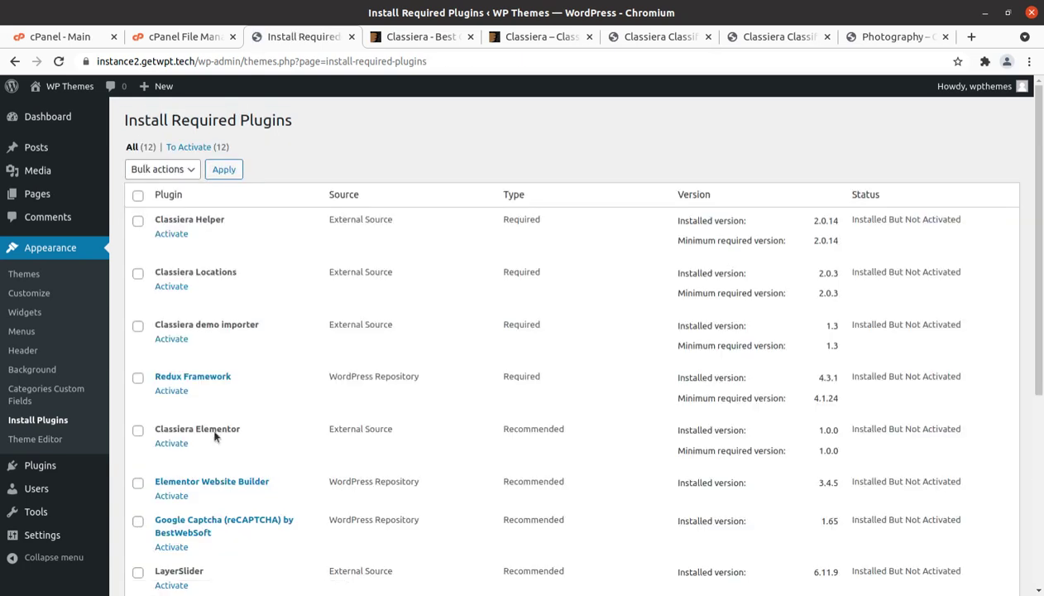
# Bulk-activate all 12 installed plugins, then go to the Dashboard to reach the WooCommerce setup wizard.
pyautogui.click(138, 198)
pyautogui.click(175, 169)
pyautogui.click(179, 222)
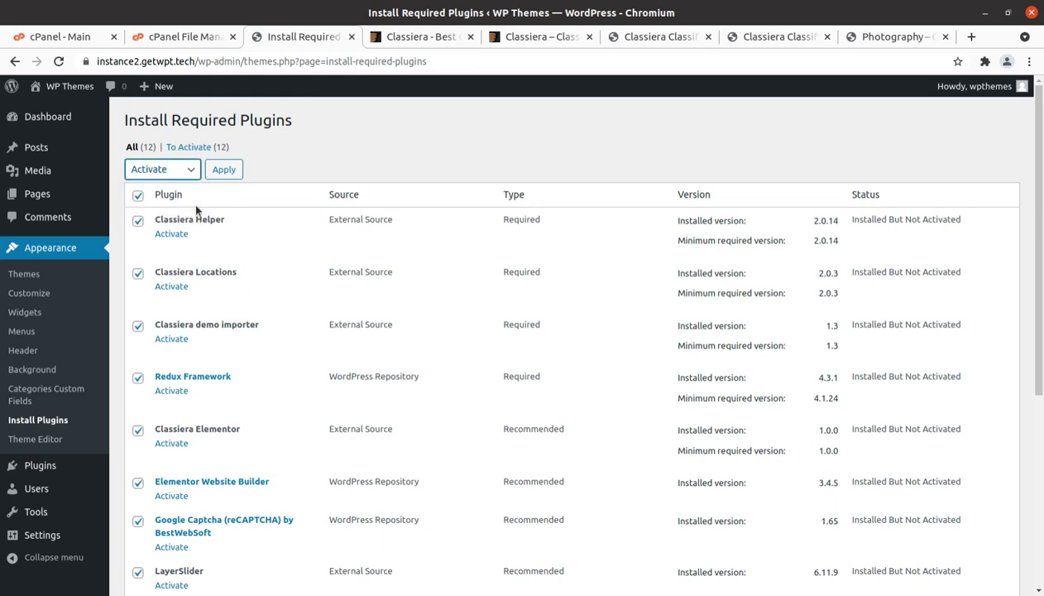
pyautogui.click(226, 173)
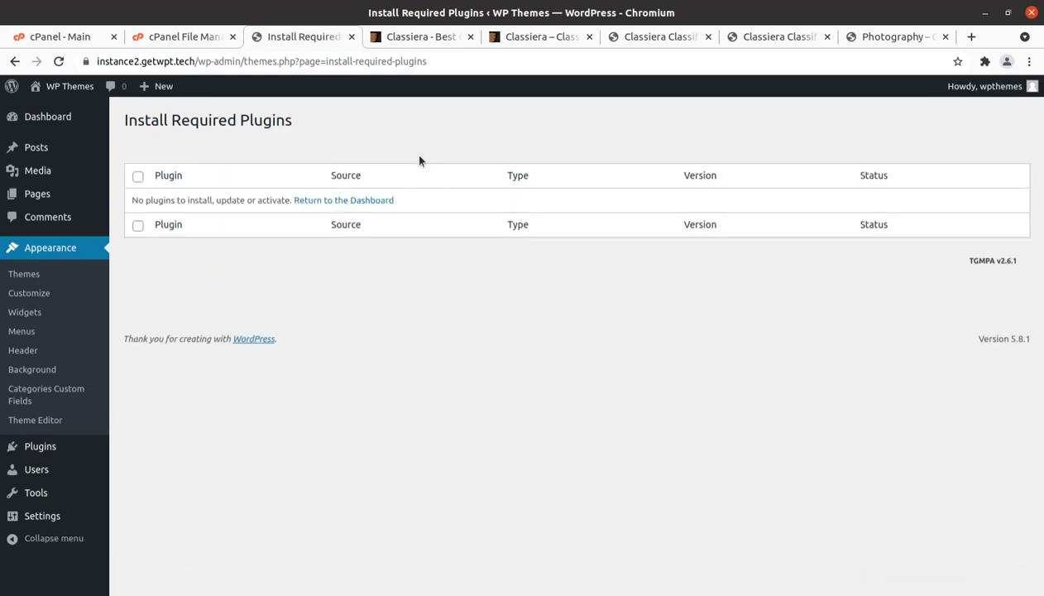
pyautogui.click(58, 128)
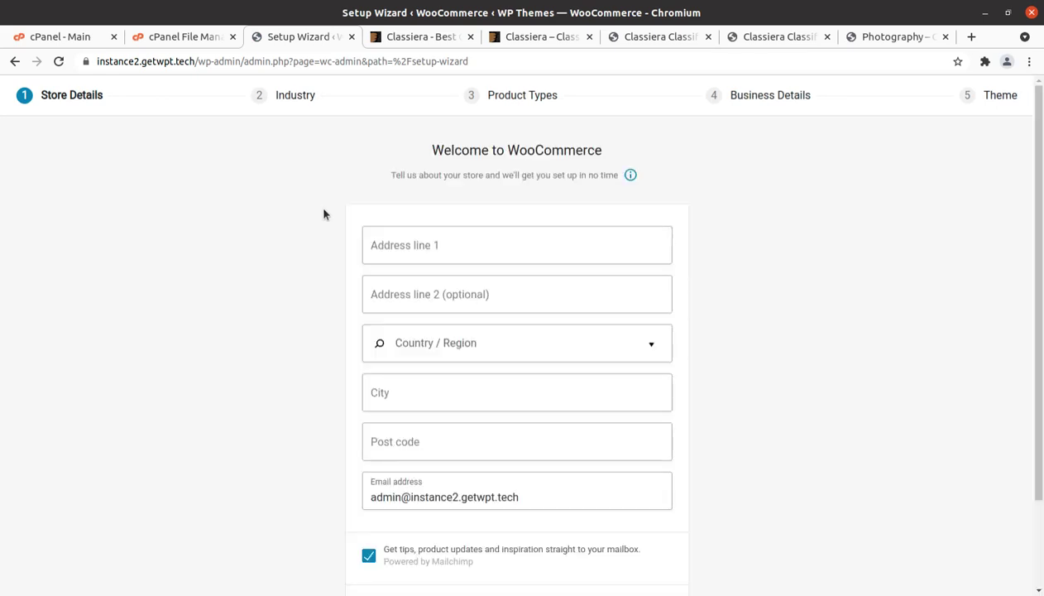
# Enter the store address 'adress', location India — Andhra Pradesh, city 'new city' and post code 123456.
pyautogui.click(429, 250)
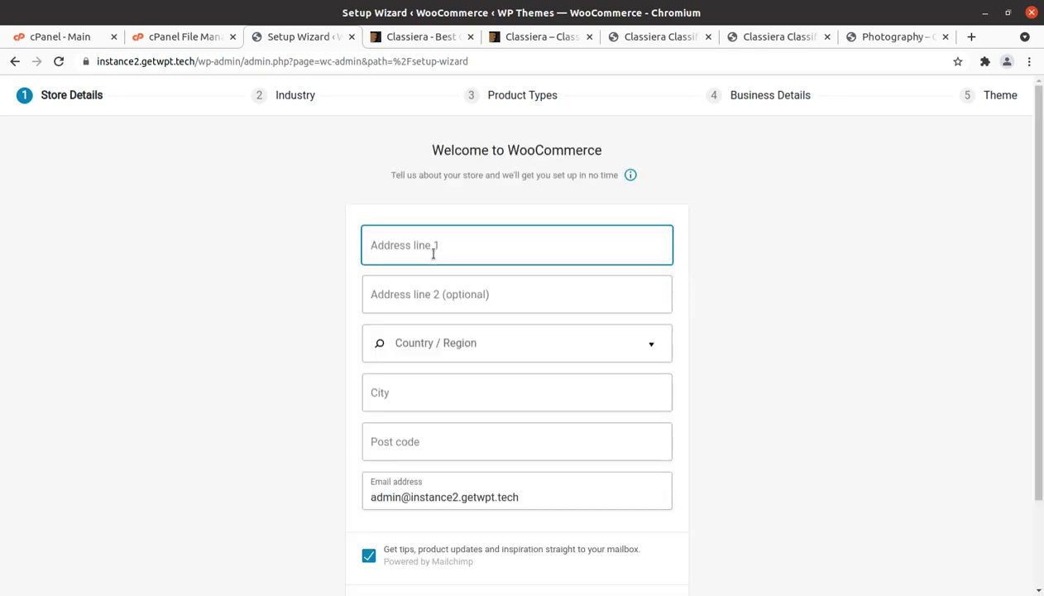
pyautogui.write('a')
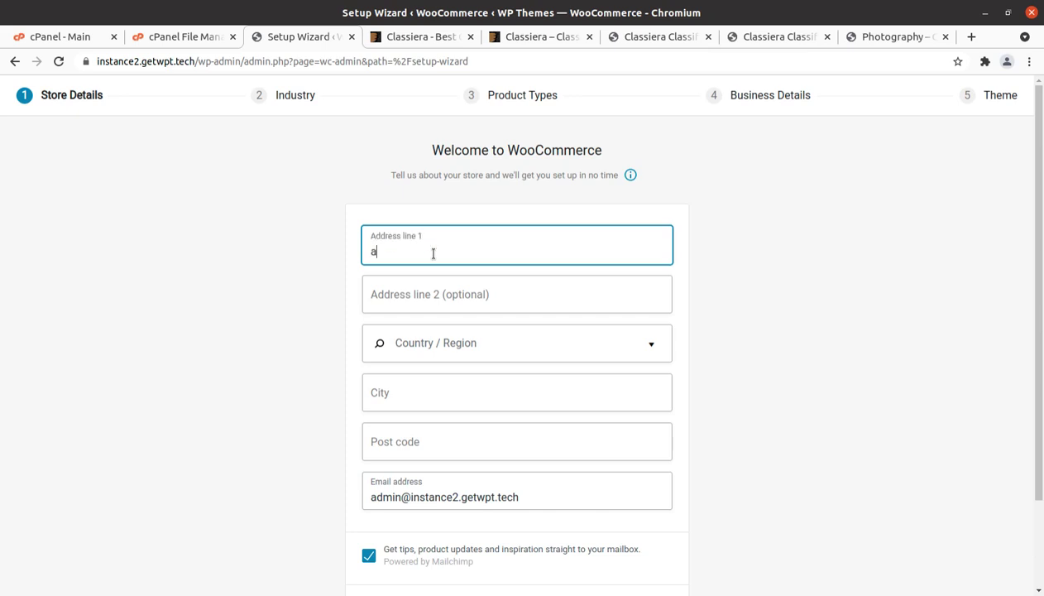
pyautogui.write('dress')
pyautogui.press('Tab')
pyautogui.press('Tab')
pyautogui.write('india')
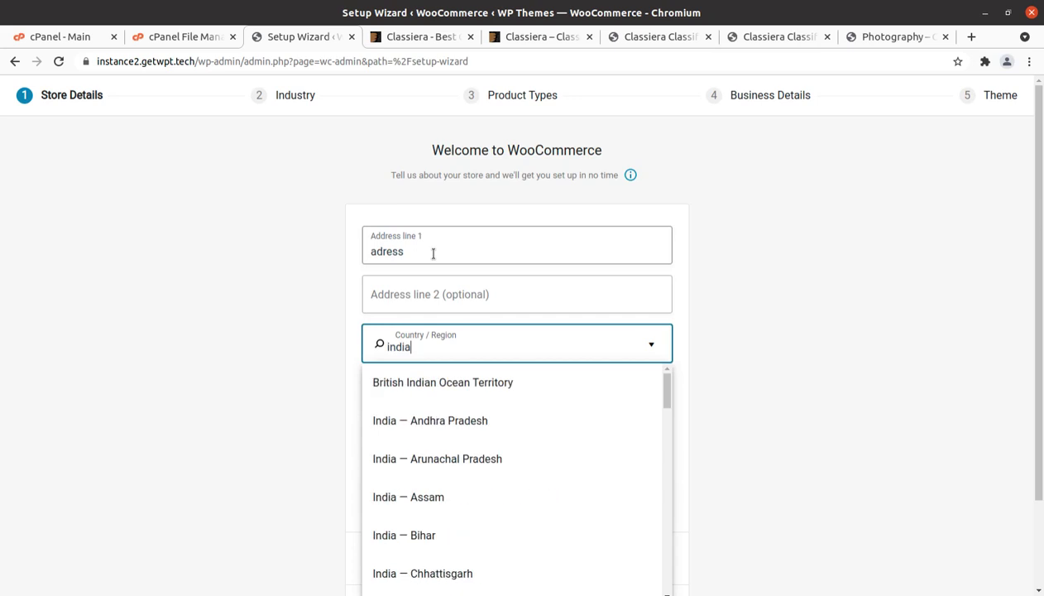
pyautogui.click(427, 419)
pyautogui.click(424, 401)
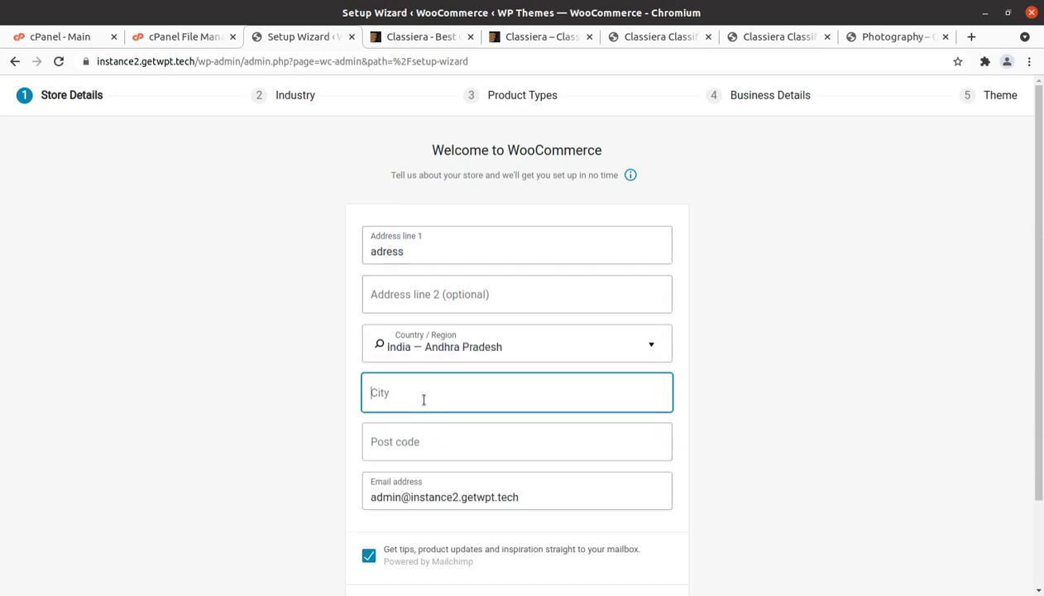
pyautogui.write('new city')
pyautogui.press('Tab')
pyautogui.write('123456')
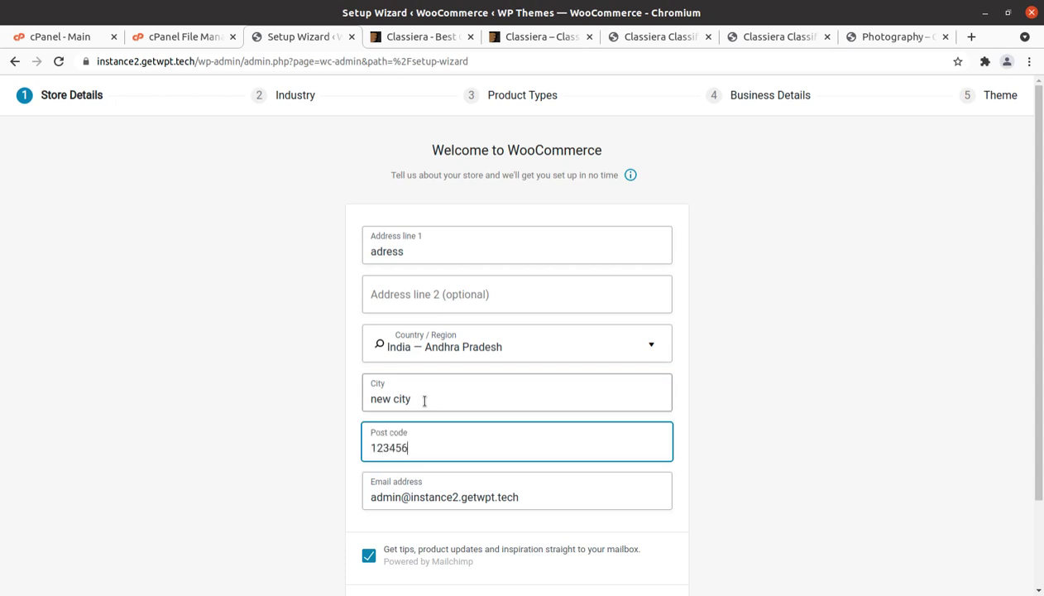
# Skip the mailing-list sign-up, submit the store details and decline usage tracking.
pyautogui.scroll(-2, 446, 464)
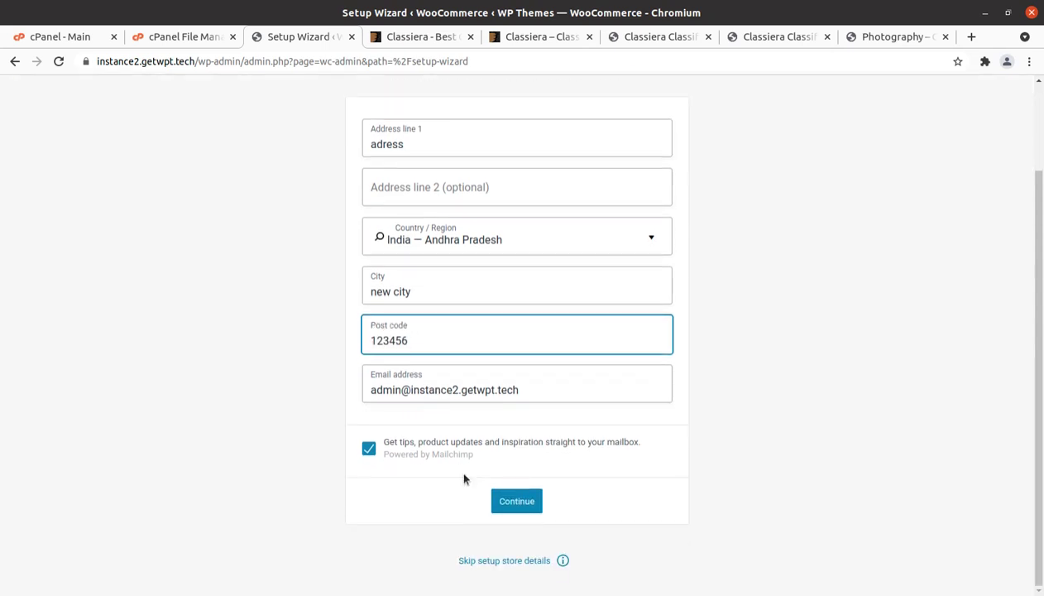
pyautogui.click(369, 448)
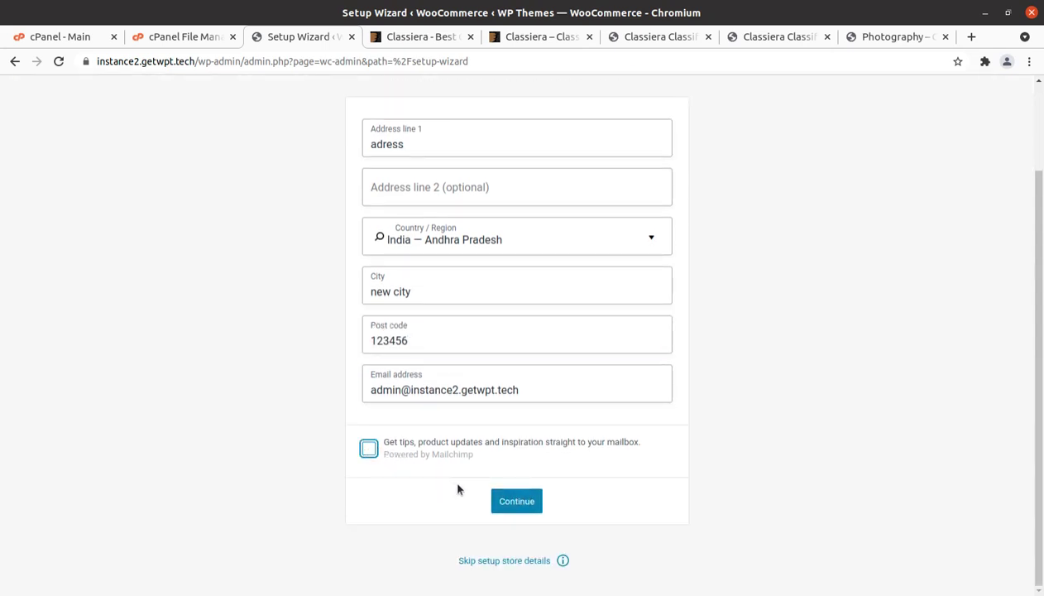
pyautogui.click(518, 502)
pyautogui.click(580, 366)
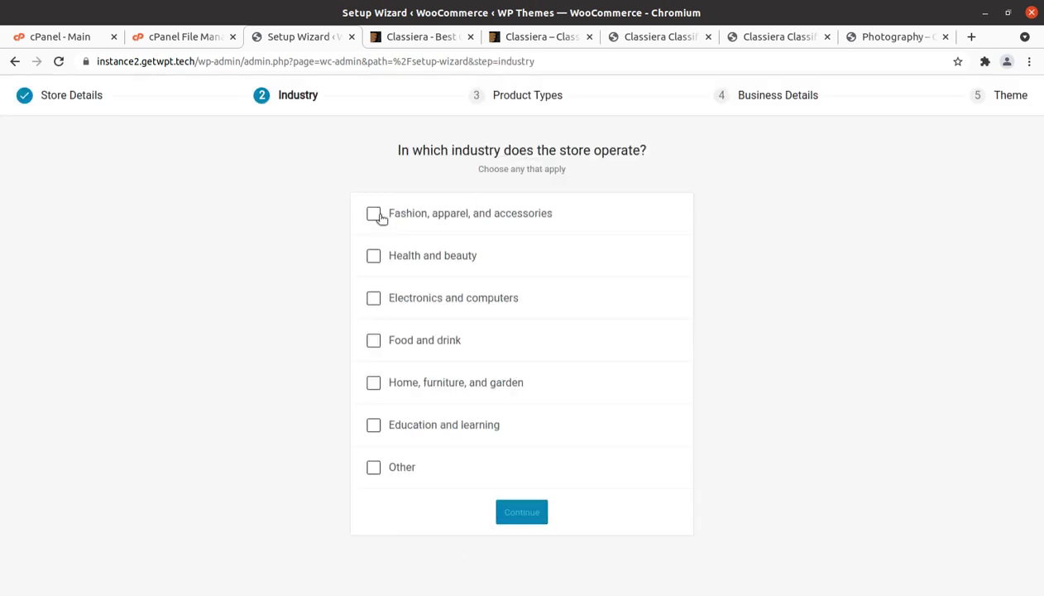
# Choose Fashion, Health and beauty, and Electronics as industries, with physical products as the product type.
pyautogui.click(375, 215)
pyautogui.click(374, 256)
pyautogui.click(373, 298)
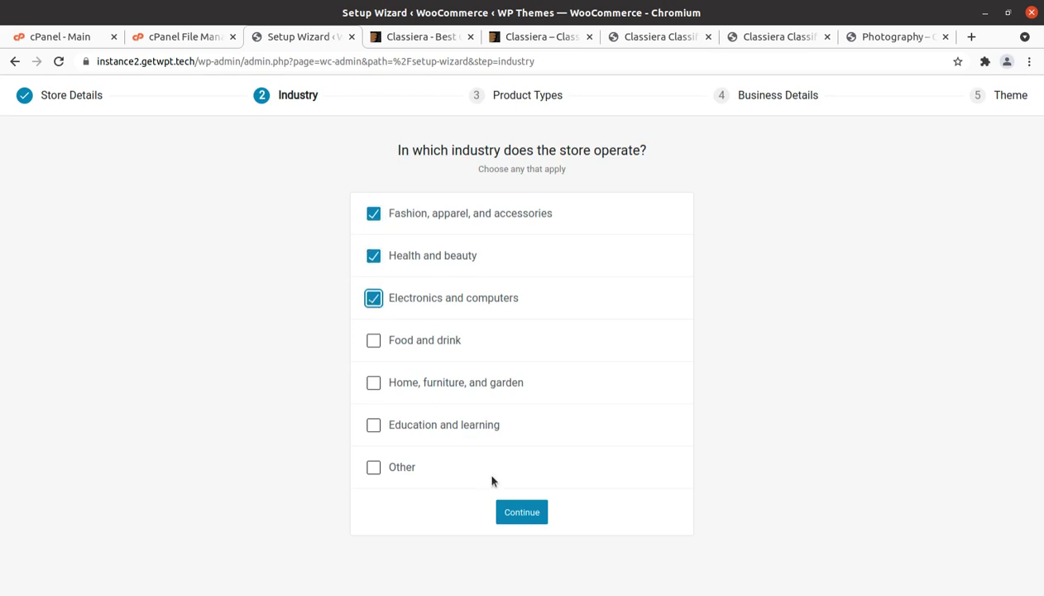
pyautogui.click(519, 513)
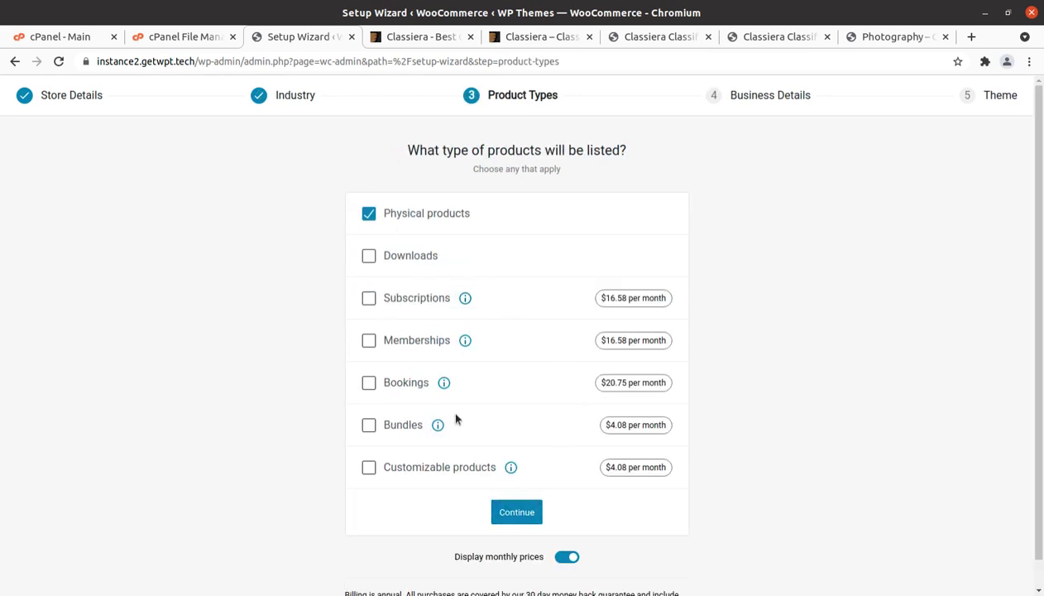
pyautogui.click(521, 516)
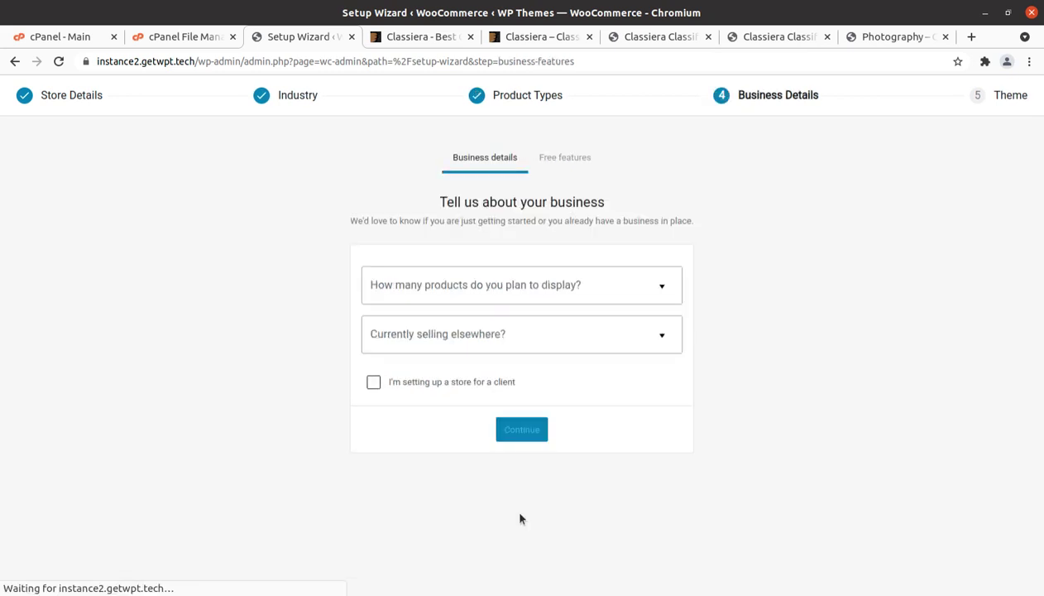
# Set 101–1,000 products and No to selling elsewhere, skip the free features, and keep the Classiera theme.
pyautogui.click(516, 292)
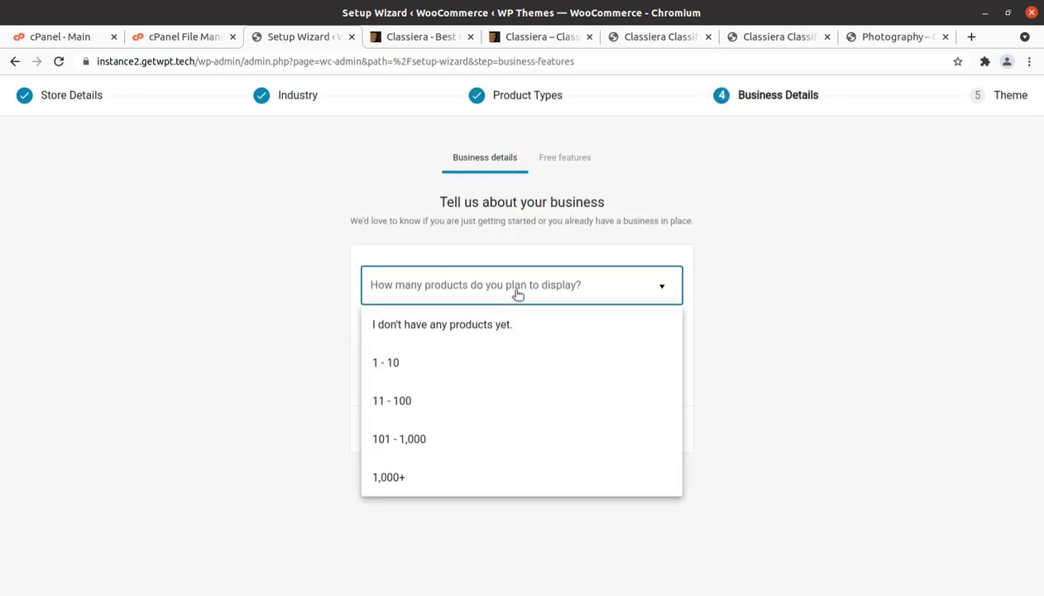
pyautogui.click(414, 439)
pyautogui.click(474, 335)
pyautogui.click(411, 375)
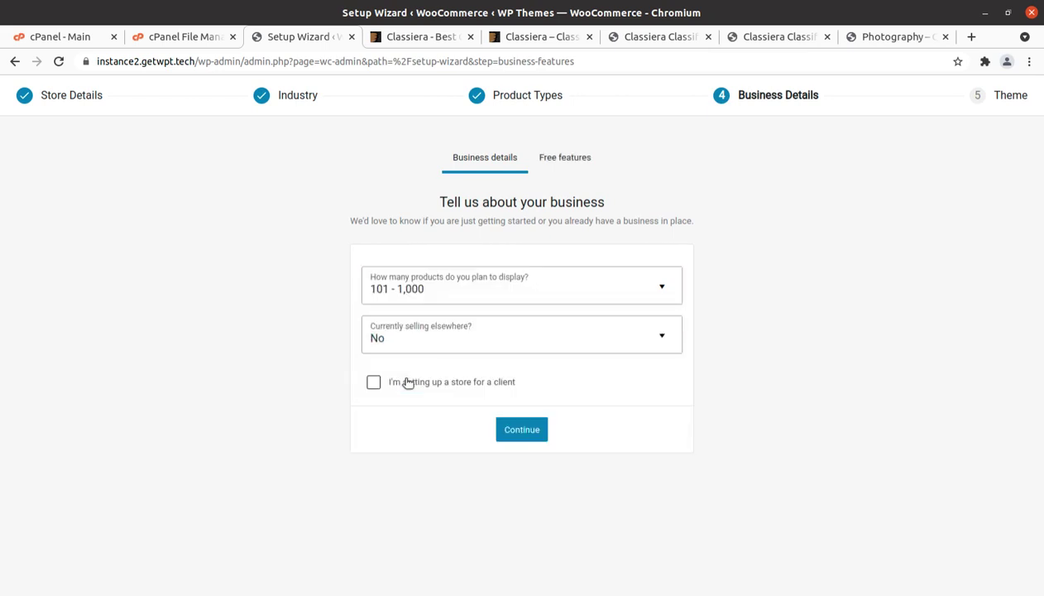
pyautogui.click(566, 160)
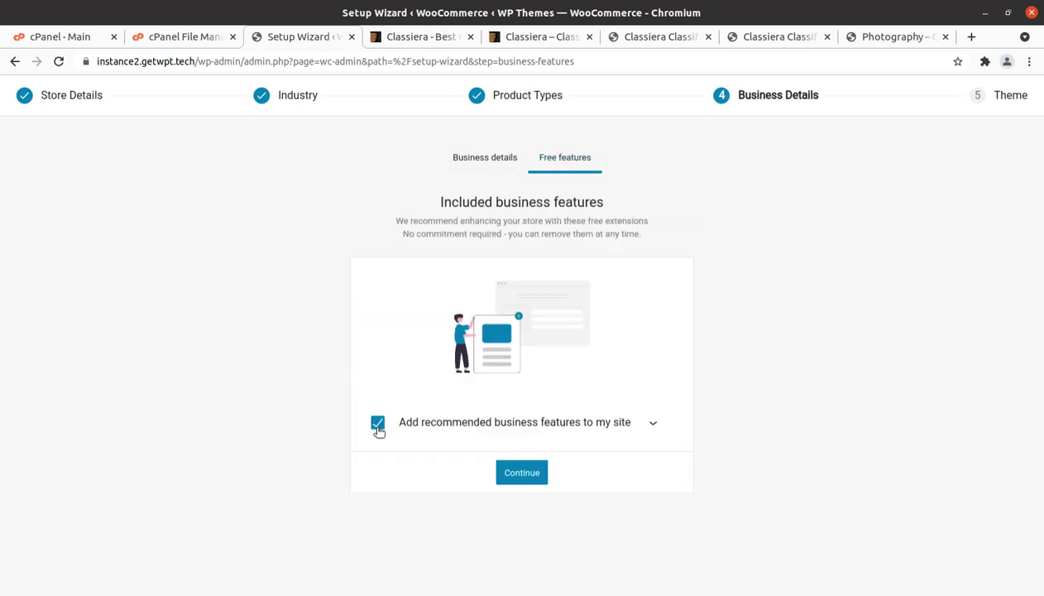
pyautogui.click(378, 423)
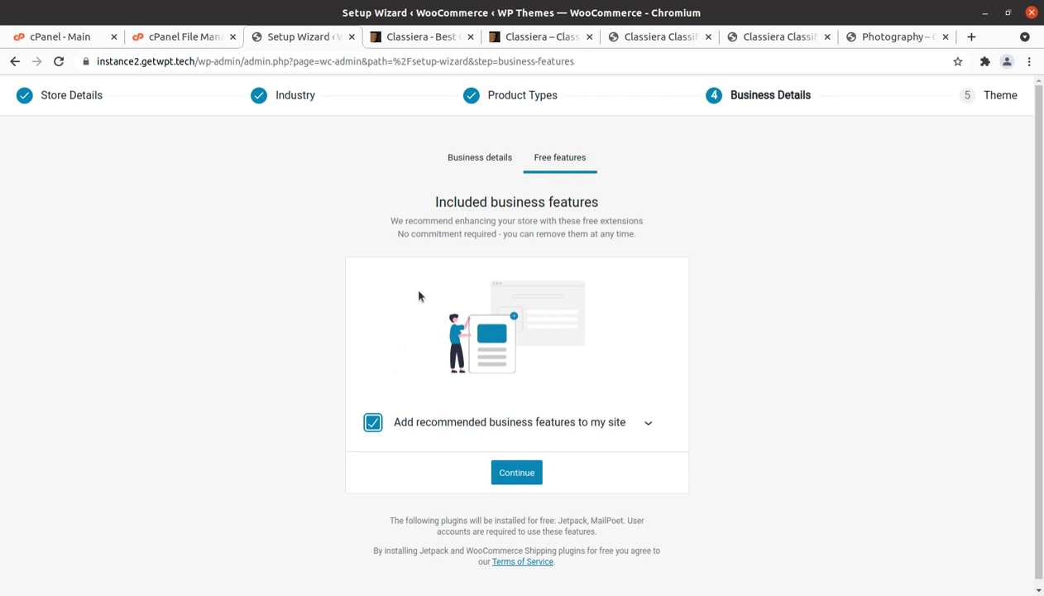
pyautogui.click(374, 423)
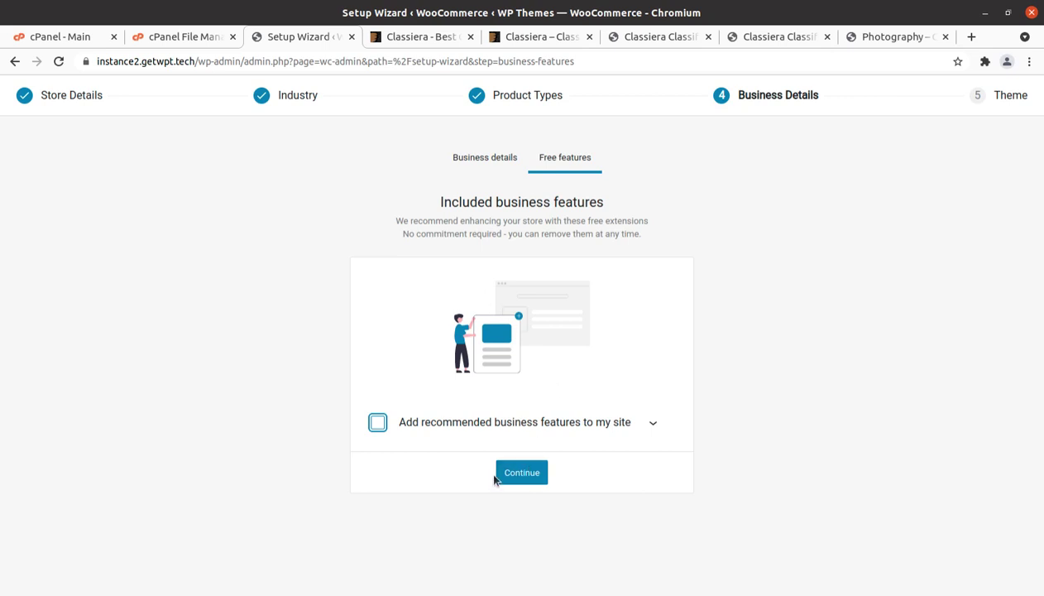
pyautogui.click(517, 475)
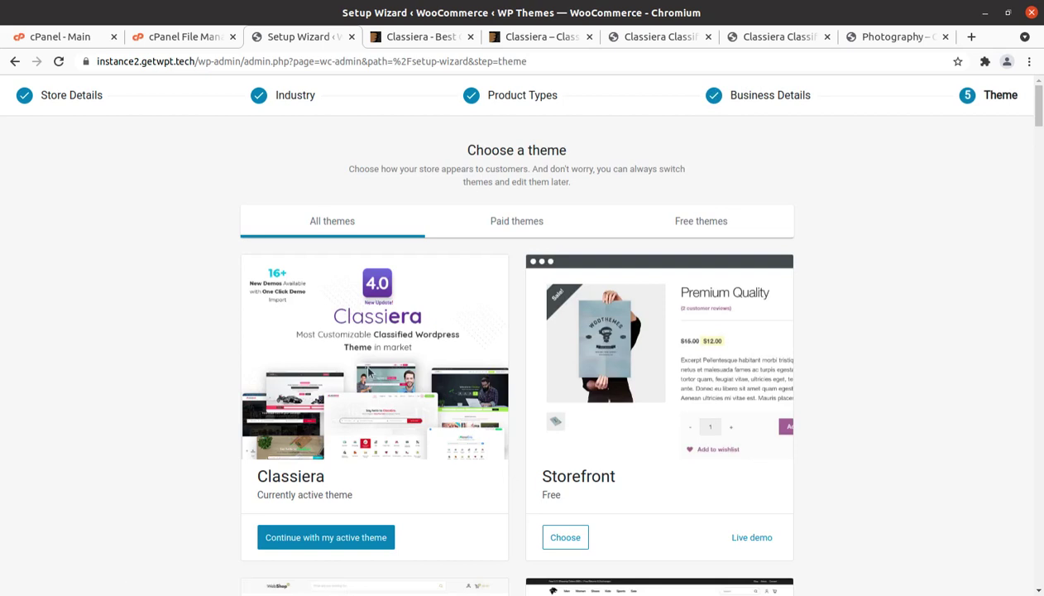
pyautogui.scroll(-2, 364, 355)
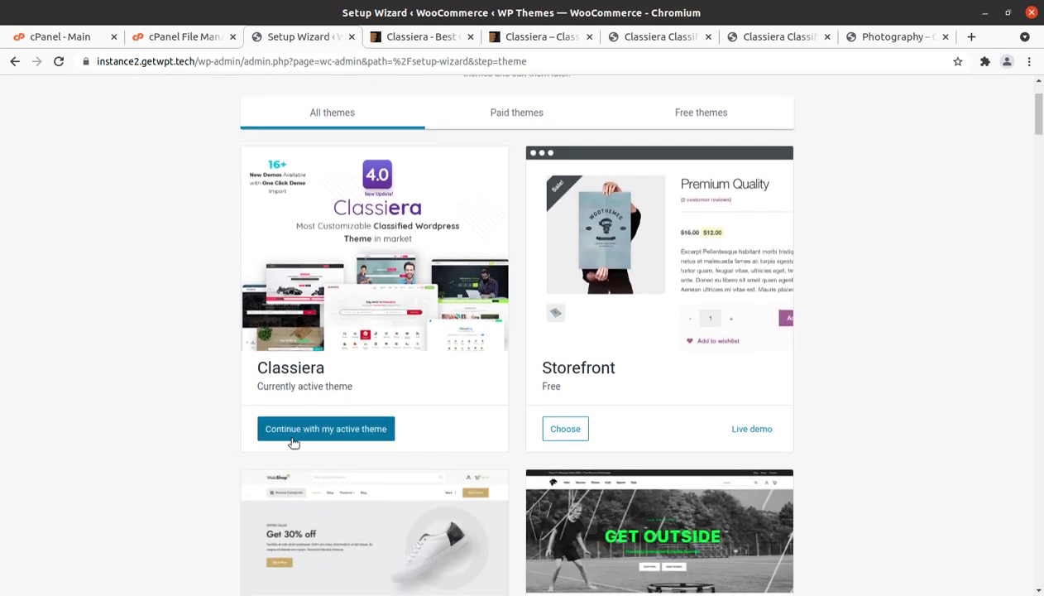
pyautogui.click(329, 431)
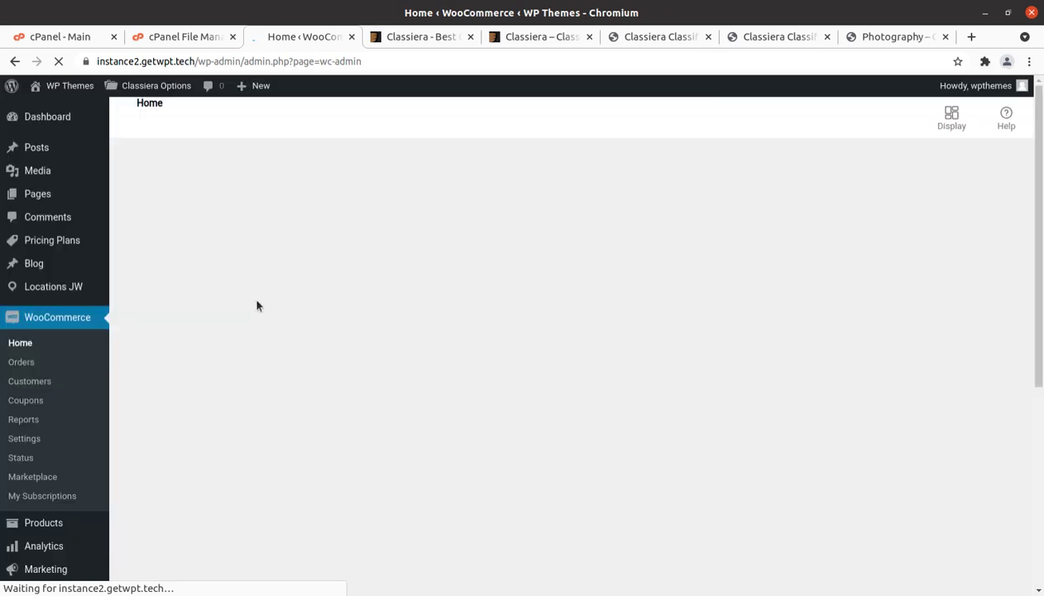
# Open Visit Site from the WP Themes admin-bar menu in a new tab and view it.
pyautogui.moveTo(40, 122)
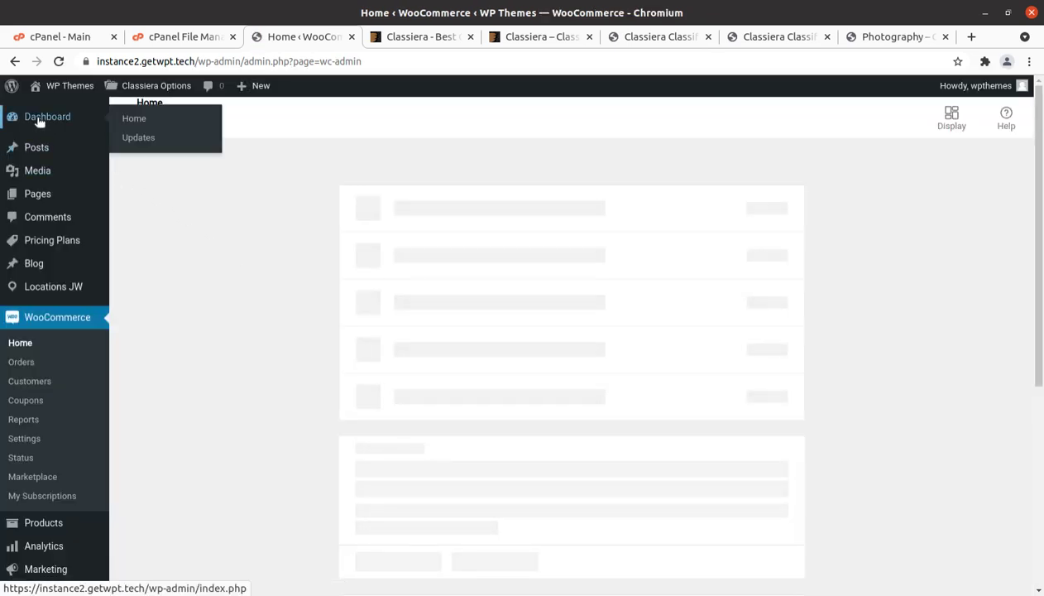
pyautogui.moveTo(59, 87)
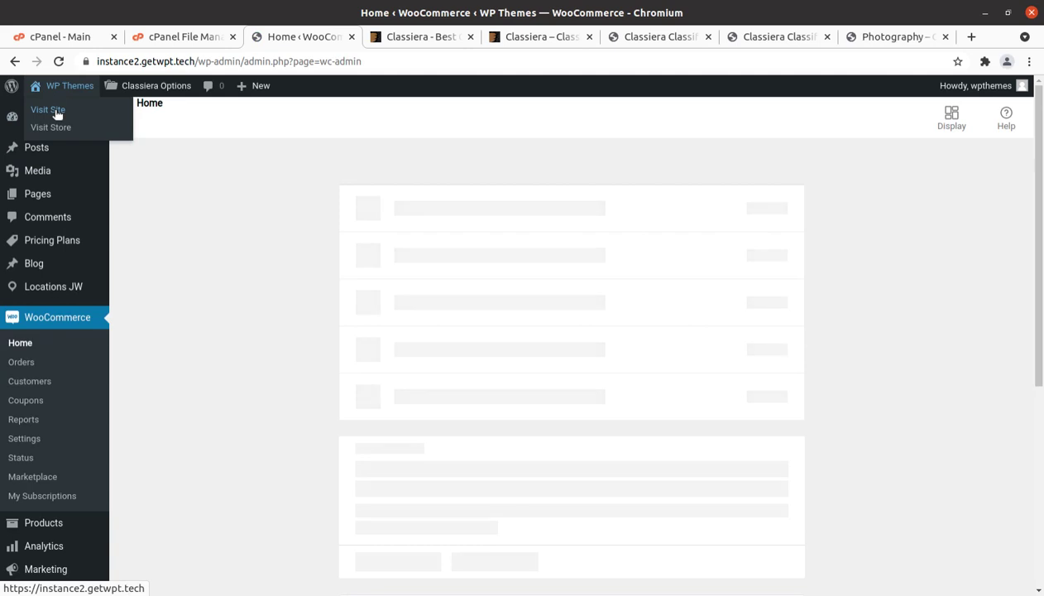
pyautogui.middleClick(57, 114)
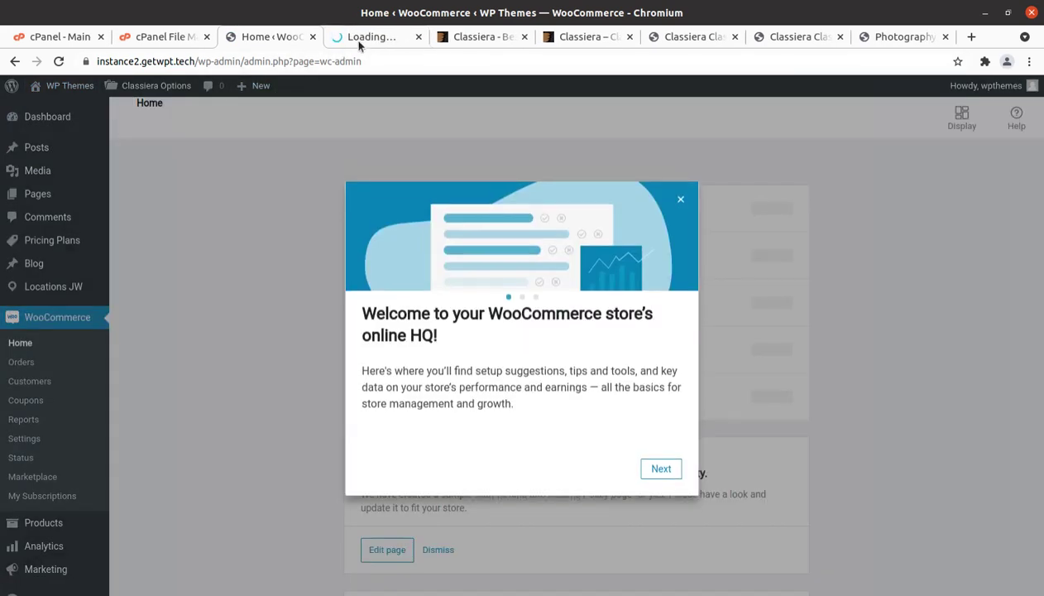
pyautogui.click(362, 39)
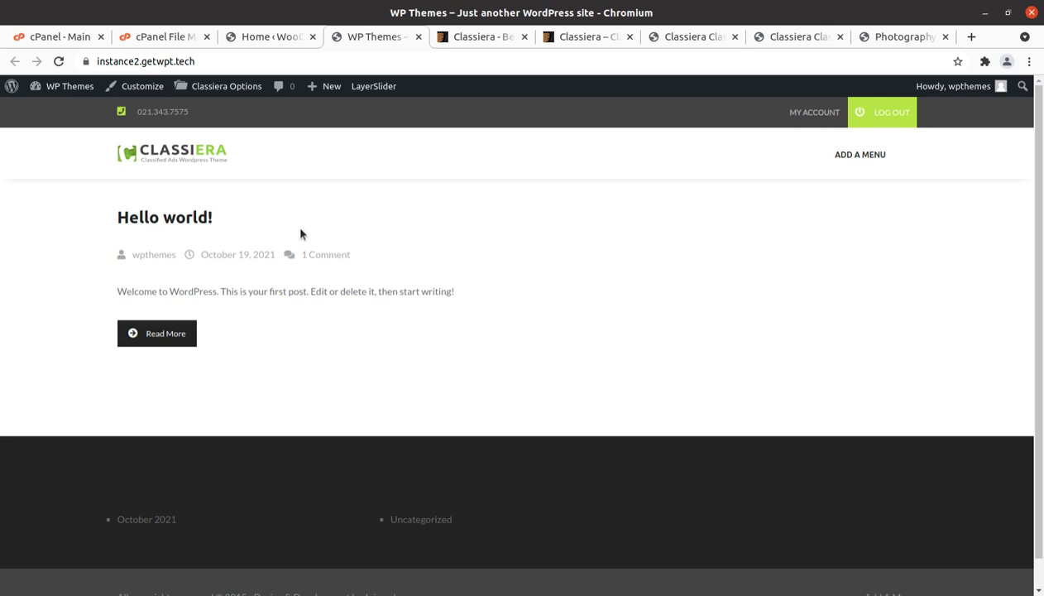
# Browse the cherry, Photography category and Envato preview demo tabs, then return to WooCommerce Home.
pyautogui.click(683, 43)
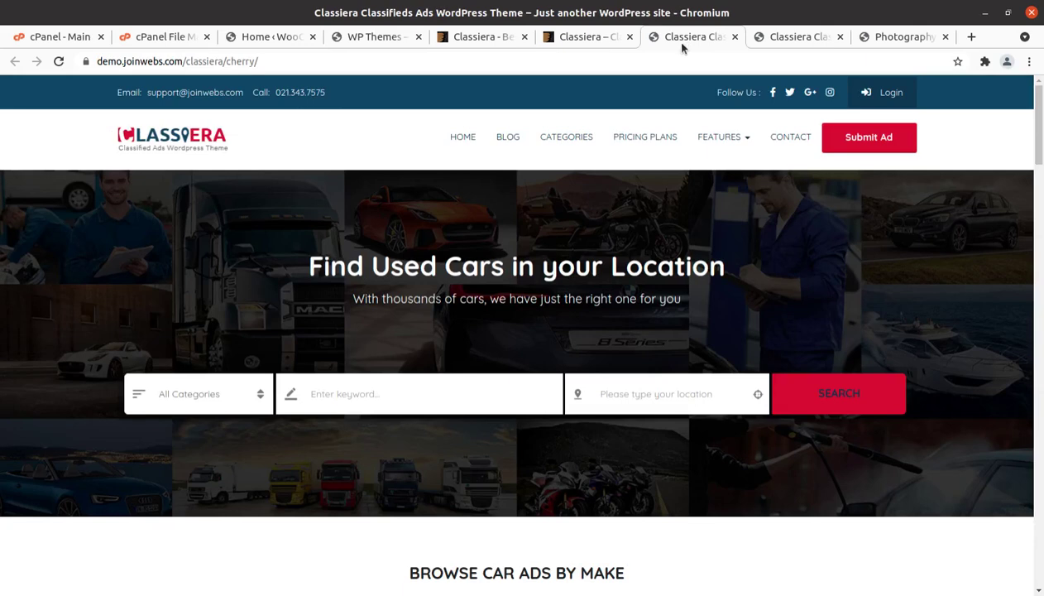
pyautogui.click(792, 39)
pyautogui.click(879, 41)
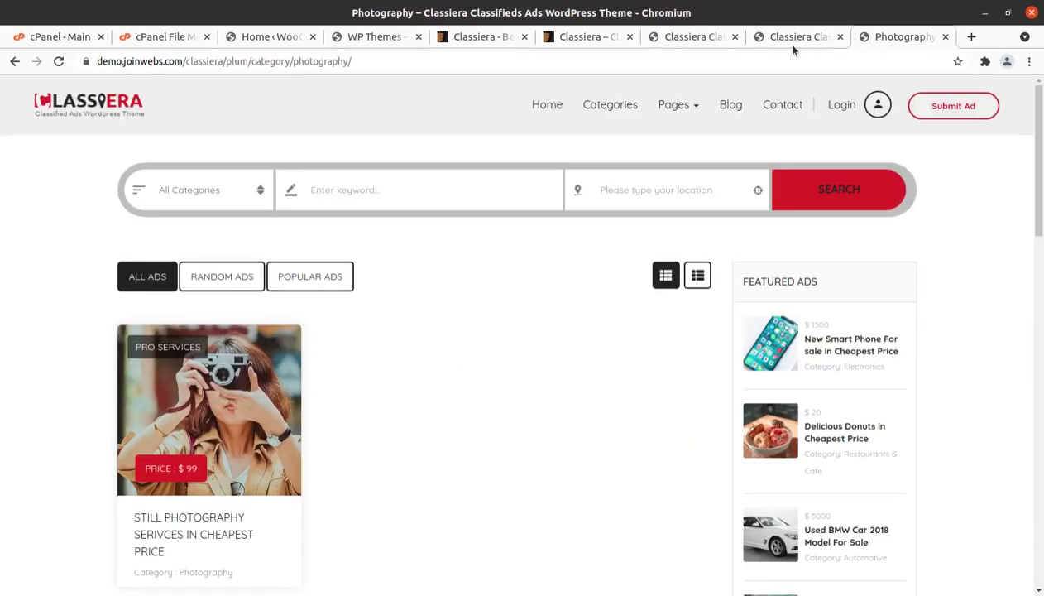
pyautogui.click(677, 41)
pyautogui.click(596, 45)
pyautogui.click(676, 38)
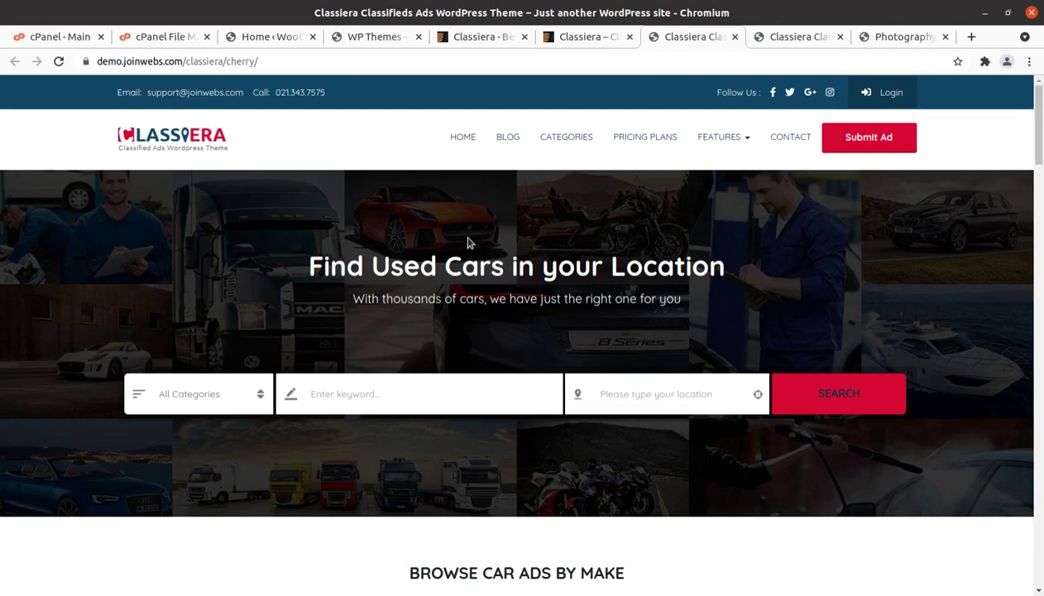
pyautogui.click(255, 38)
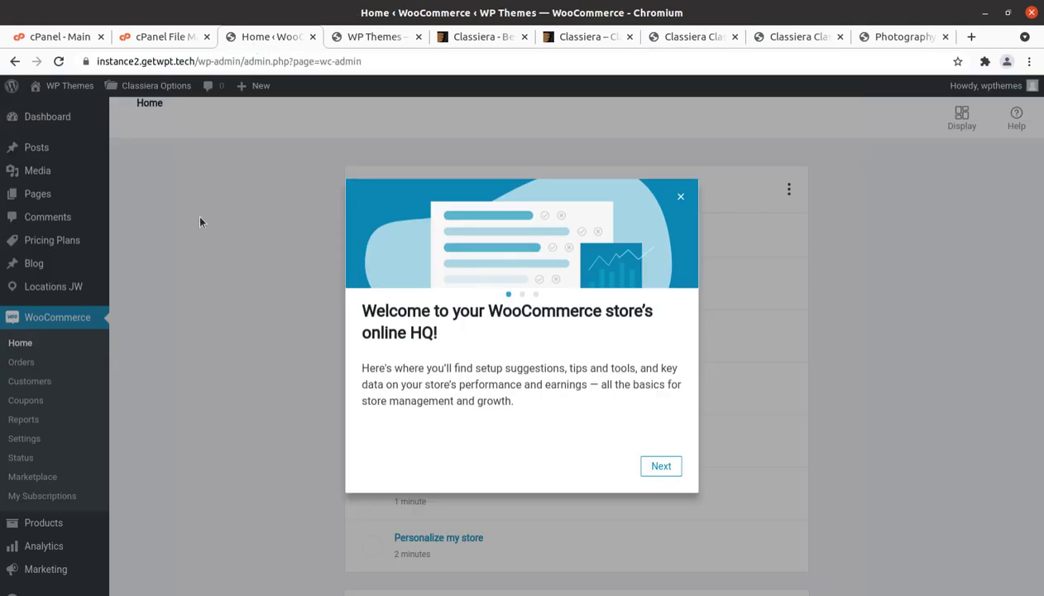
# Close the WooCommerce welcome dialog, go to the Dashboard and scroll down to Classiera Options in the sidebar.
pyautogui.click(681, 196)
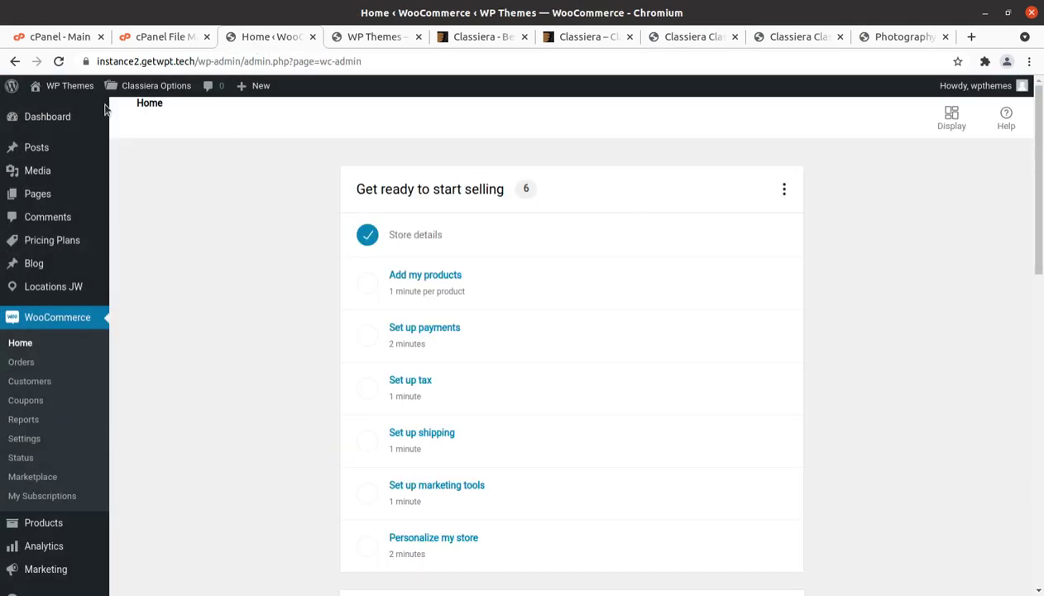
pyautogui.click(53, 119)
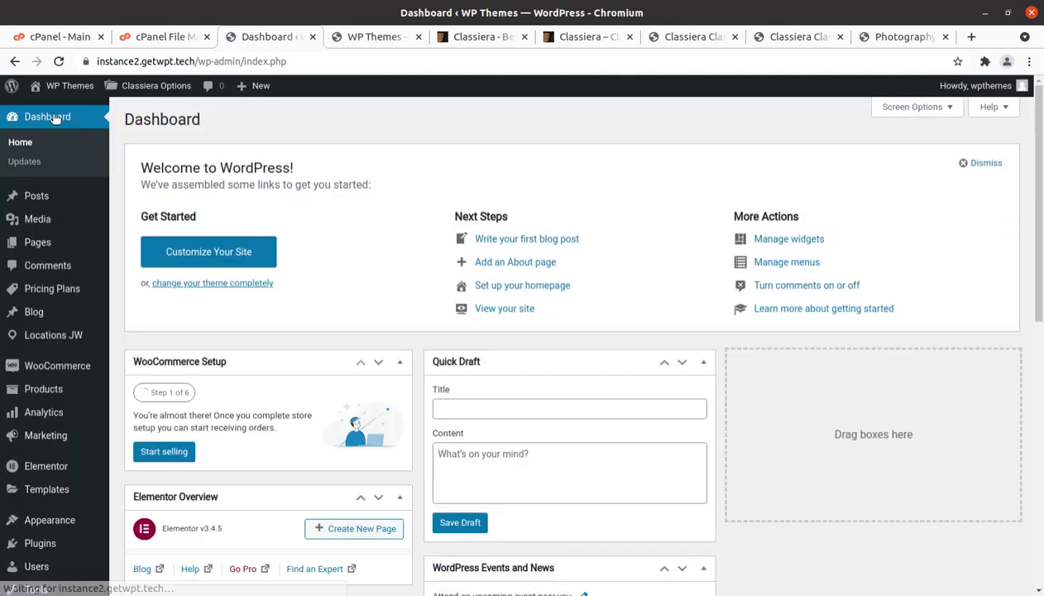
pyautogui.scroll(-1, 79, 286)
pyautogui.moveTo(72, 486)
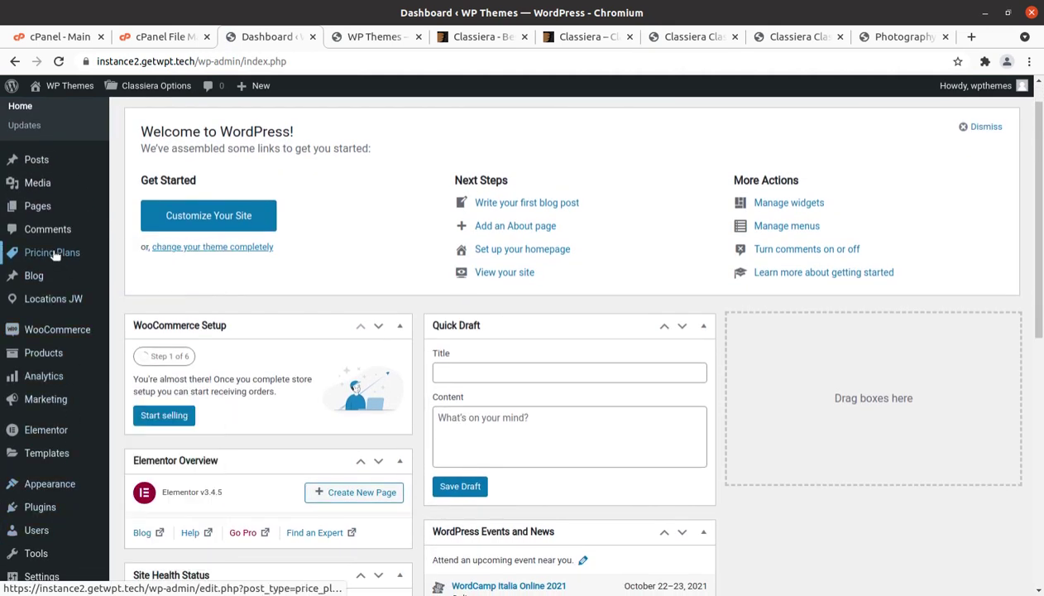
pyautogui.scroll(-3, 41, 331)
pyautogui.scroll(-2, 43, 467)
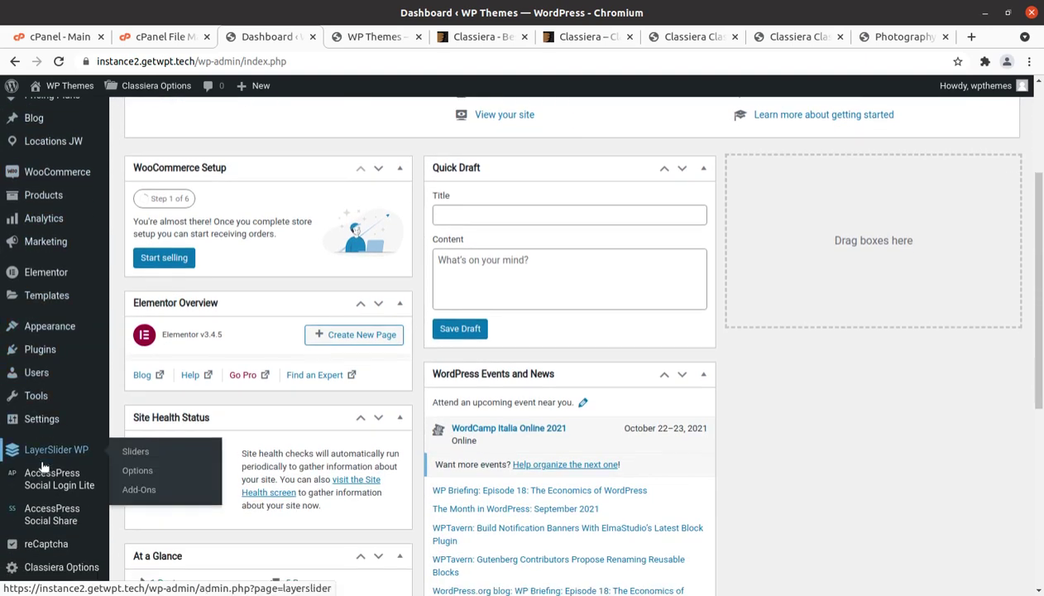
pyautogui.moveTo(43, 562)
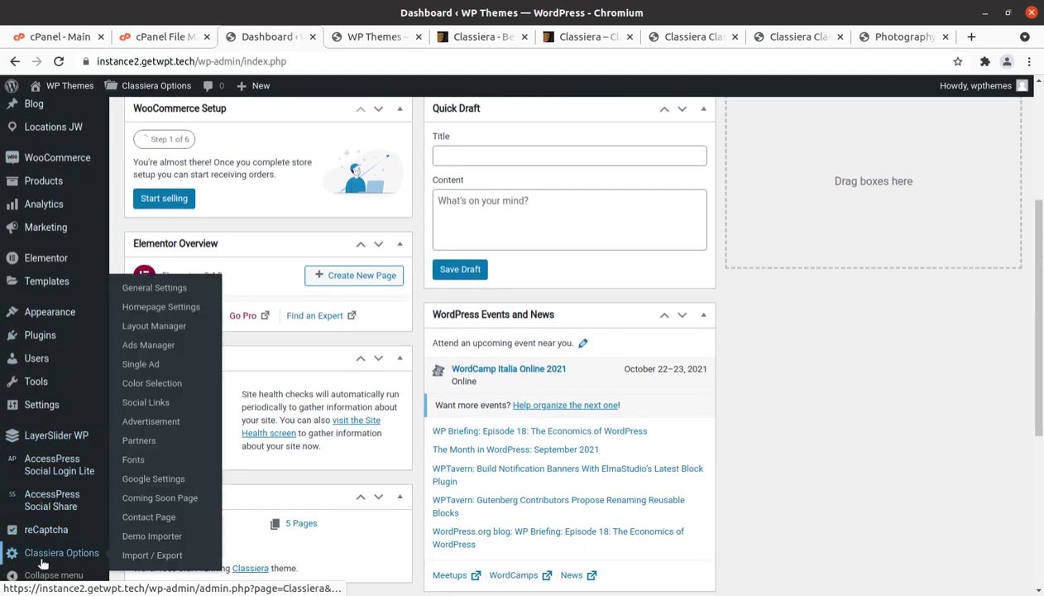
pyautogui.click(154, 538)
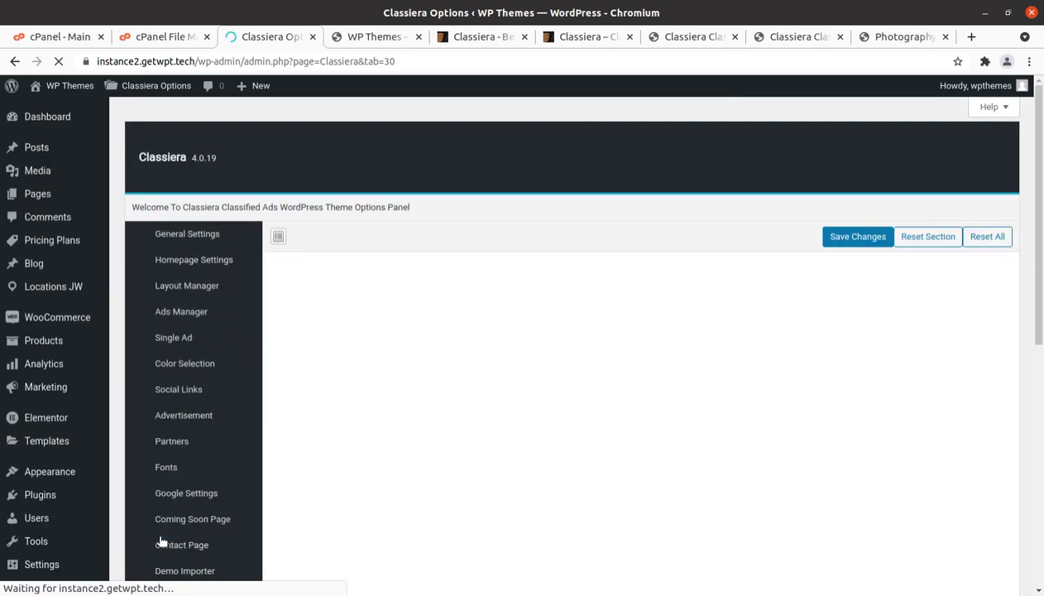
pyautogui.scroll(-3, 373, 488)
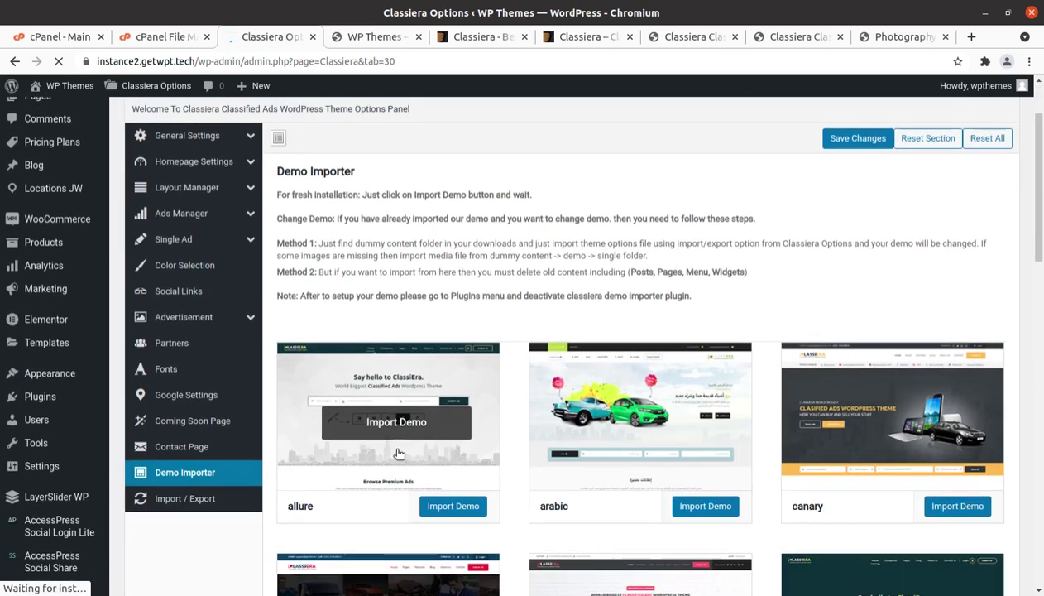
pyautogui.scroll(-3, 345, 523)
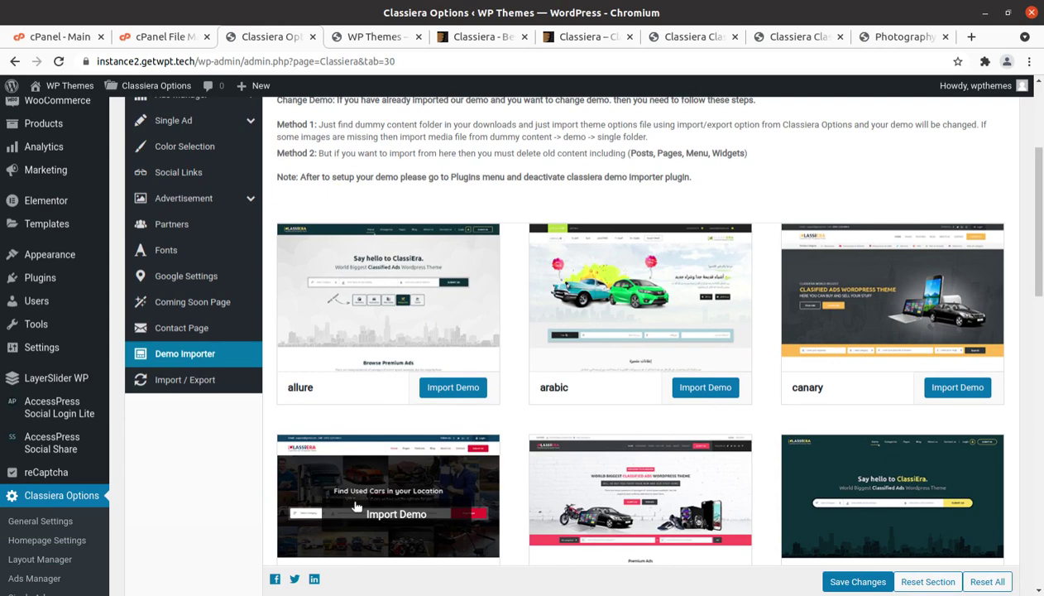
pyautogui.scroll(-5, 356, 506)
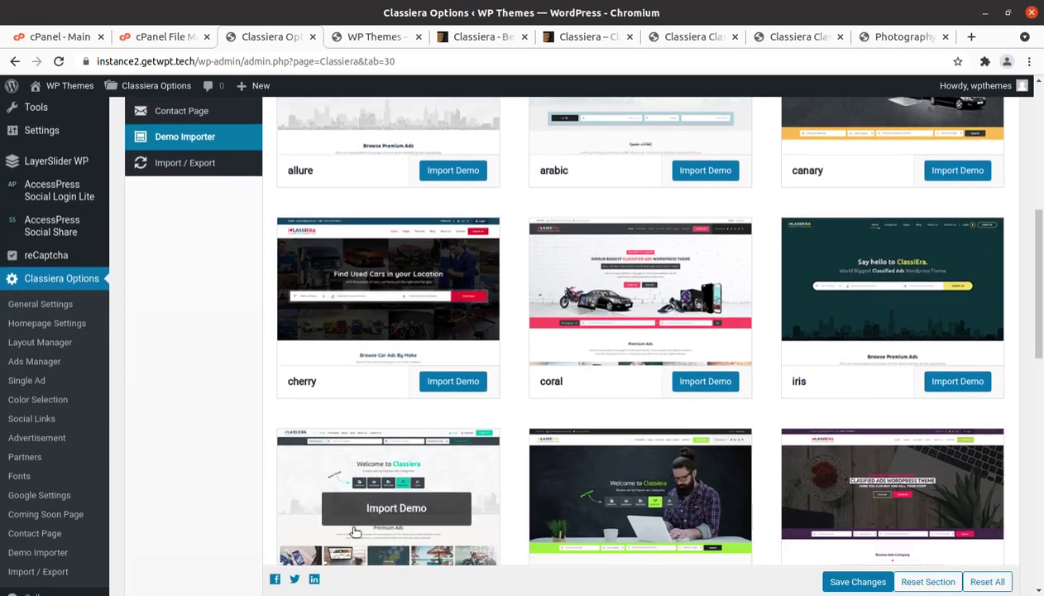
pyautogui.scroll(-7, 396, 457)
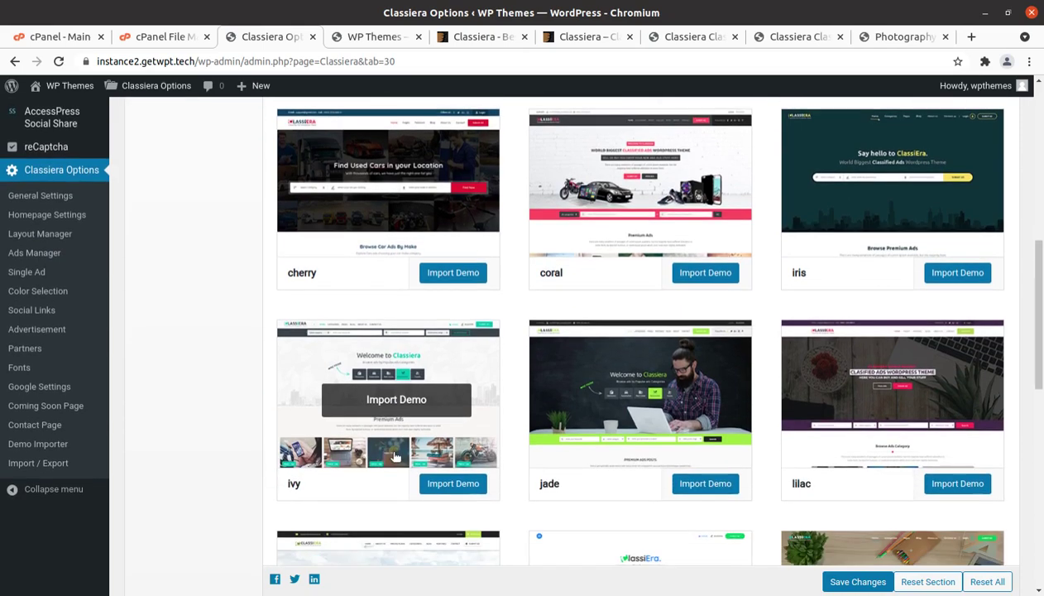
pyautogui.scroll(-13, 396, 454)
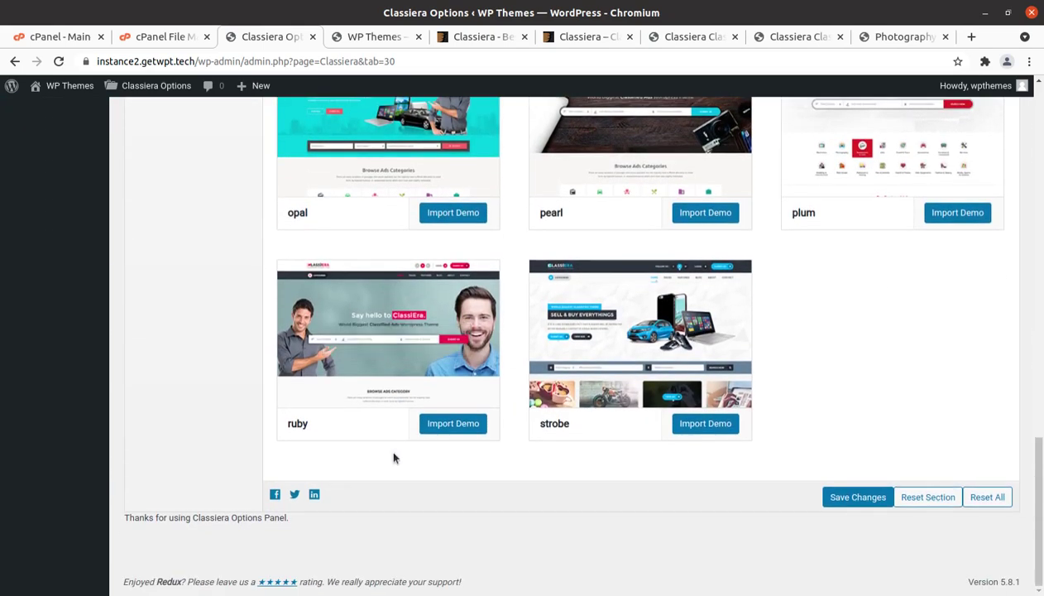
pyautogui.scroll(10, 395, 457)
pyautogui.scroll(7, 396, 457)
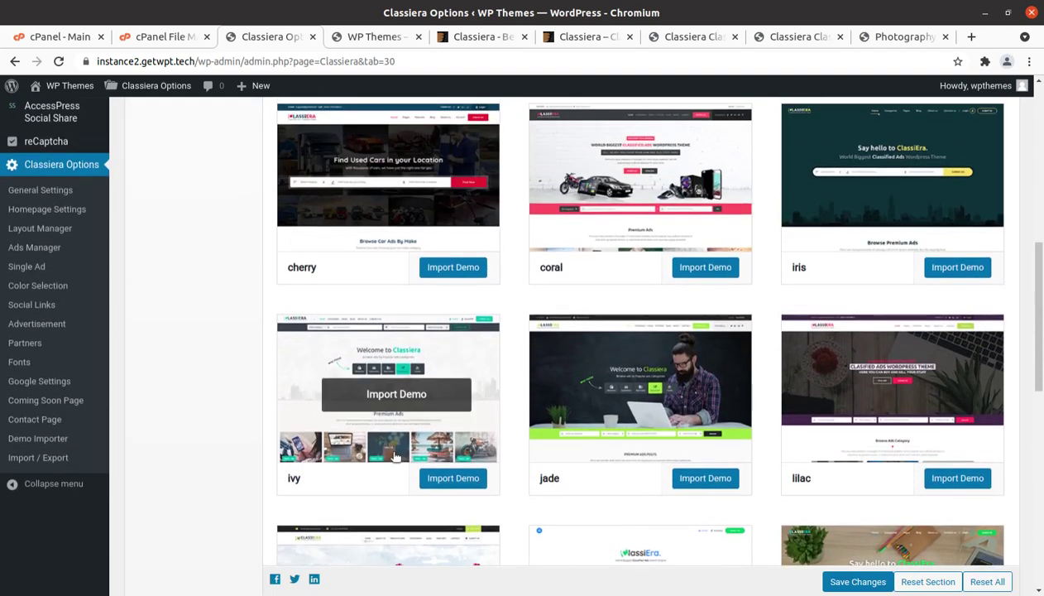
pyautogui.scroll(3, 395, 453)
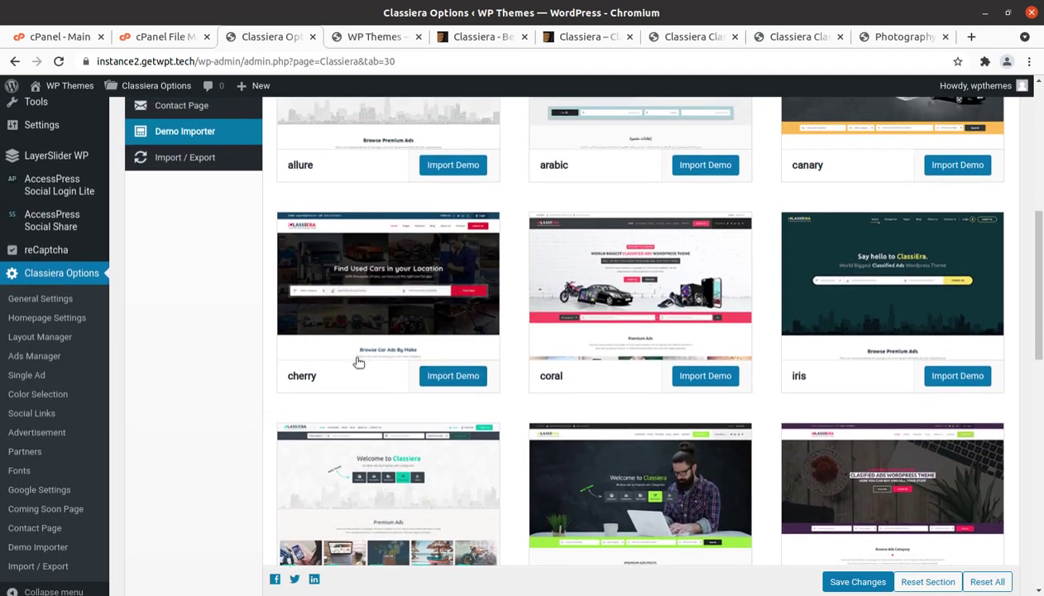
pyautogui.click(689, 33)
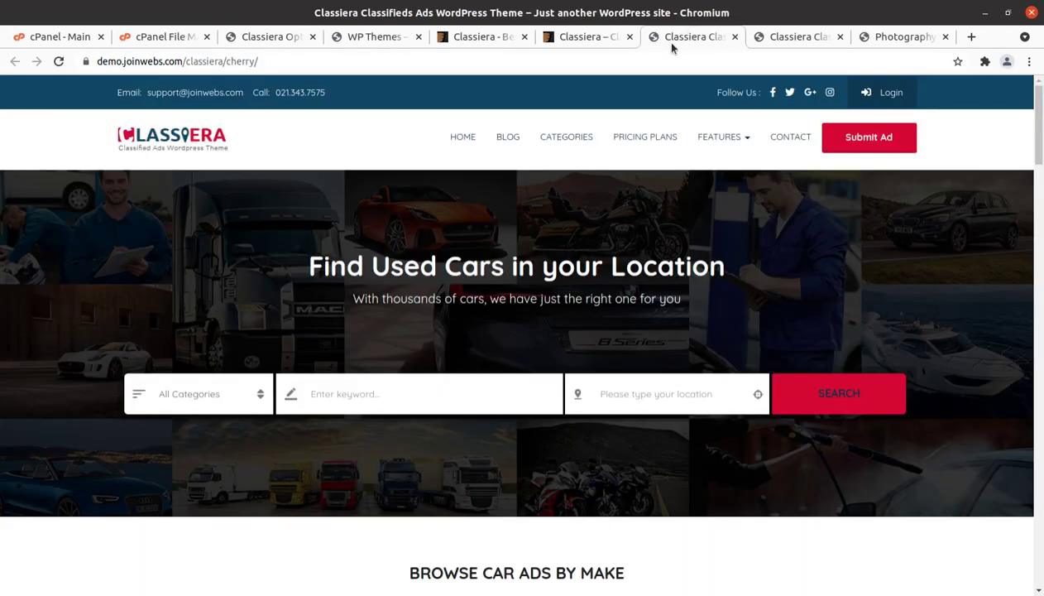
pyautogui.click(570, 44)
pyautogui.click(491, 40)
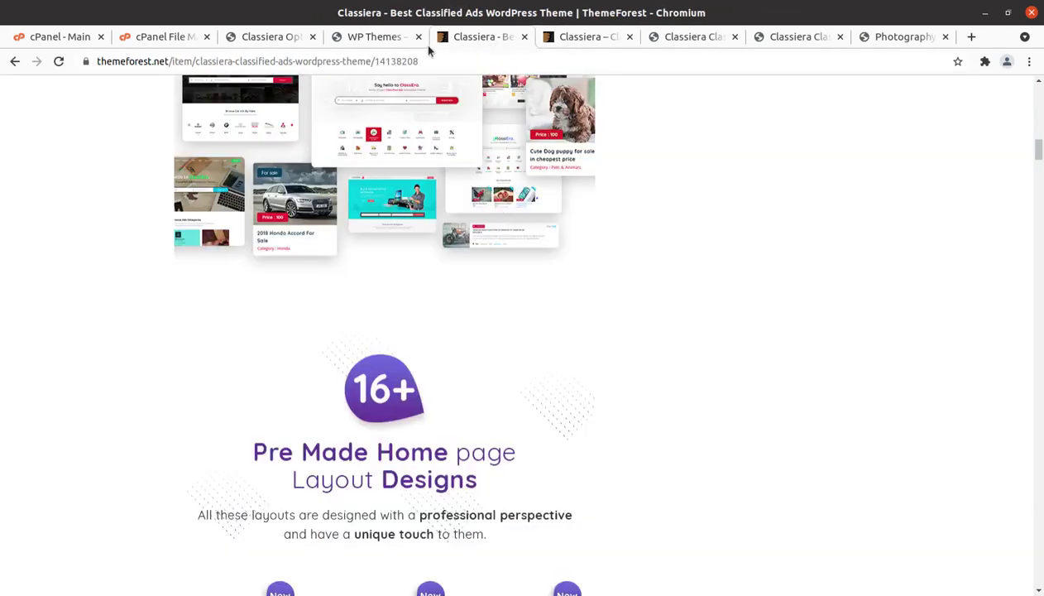
pyautogui.click(379, 38)
pyautogui.click(272, 37)
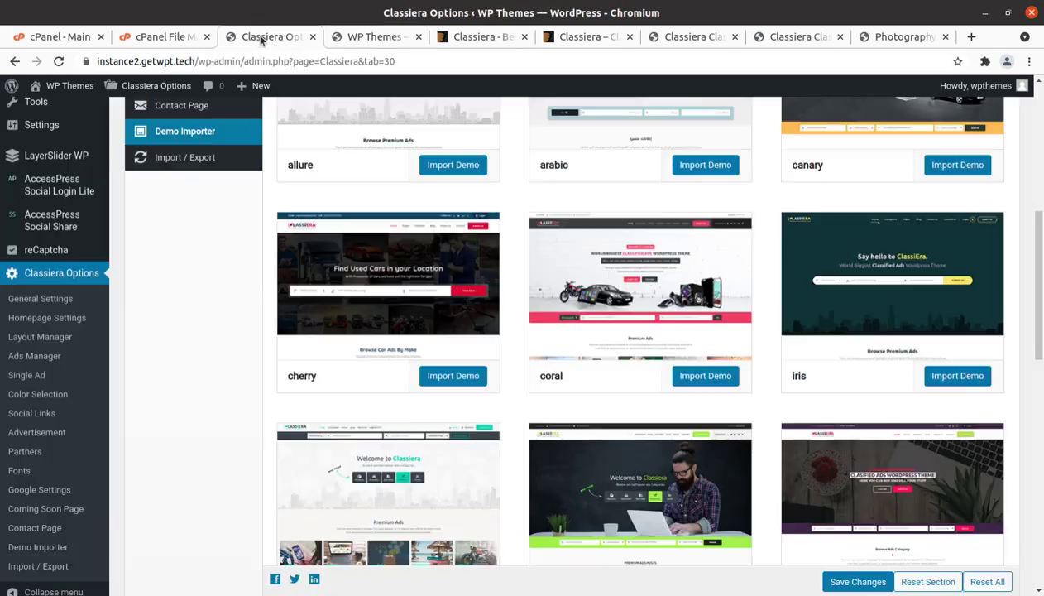
# Import the cherry demo layout, confirm the prompt, and wait until it shows Demo Imported.
pyautogui.click(441, 383)
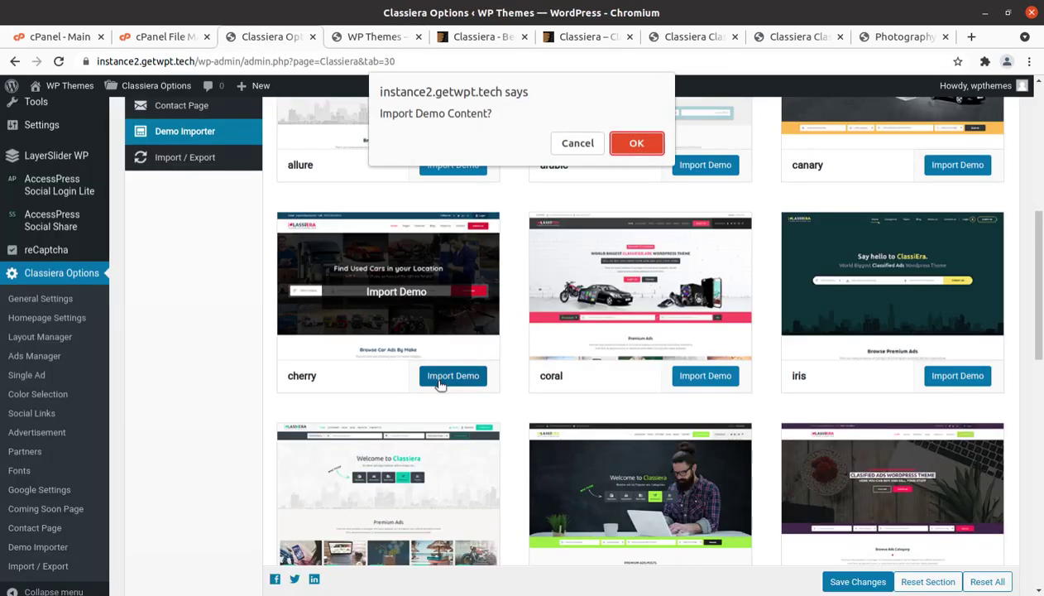
pyautogui.click(636, 144)
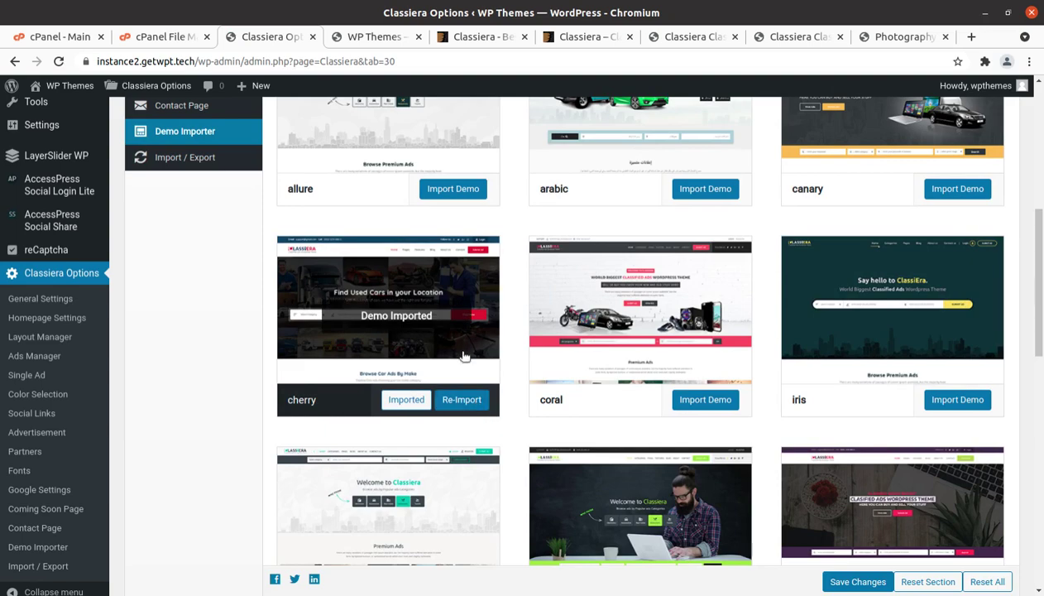
pyautogui.scroll(-1, 463, 352)
pyautogui.scroll(2, 463, 348)
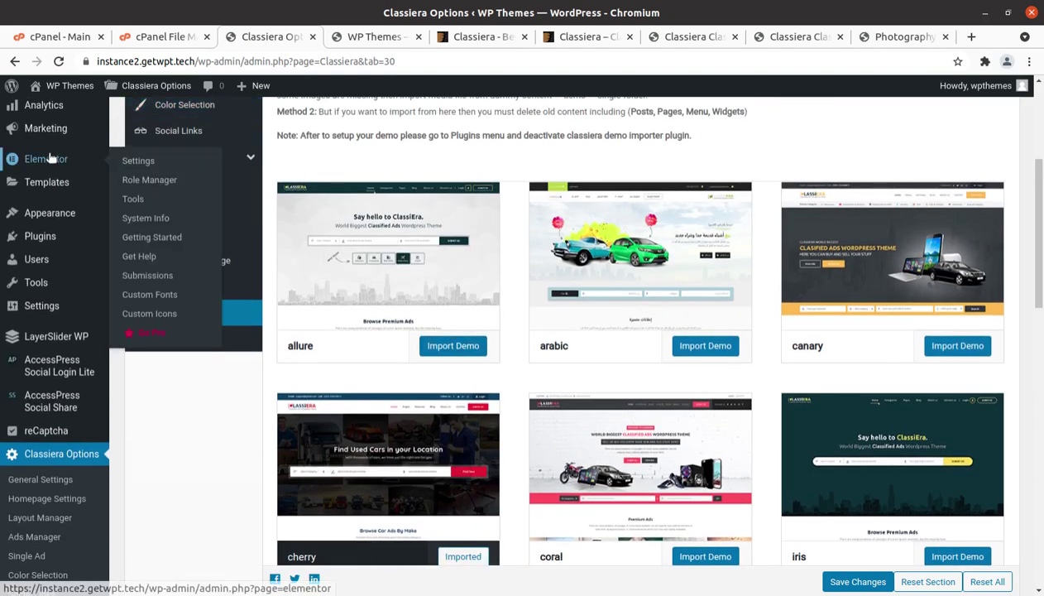
pyautogui.scroll(3, 37, 128)
pyautogui.moveTo(47, 142)
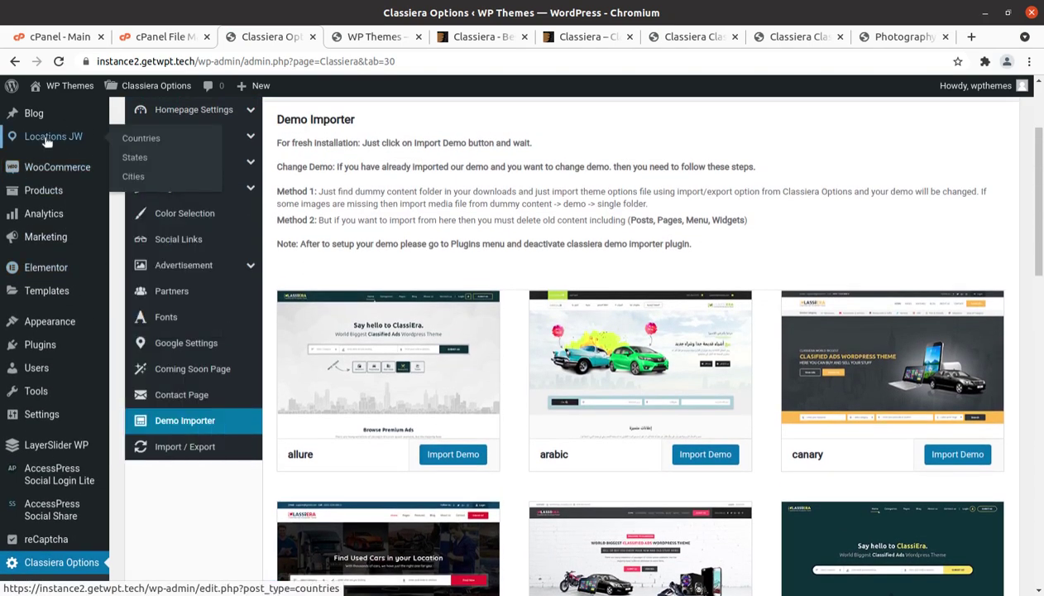
pyautogui.scroll(3, 46, 142)
# Open All Pages in a new tab, scroll through the 29 imported pages, then return to Classiera Options.
pyautogui.moveTo(58, 203)
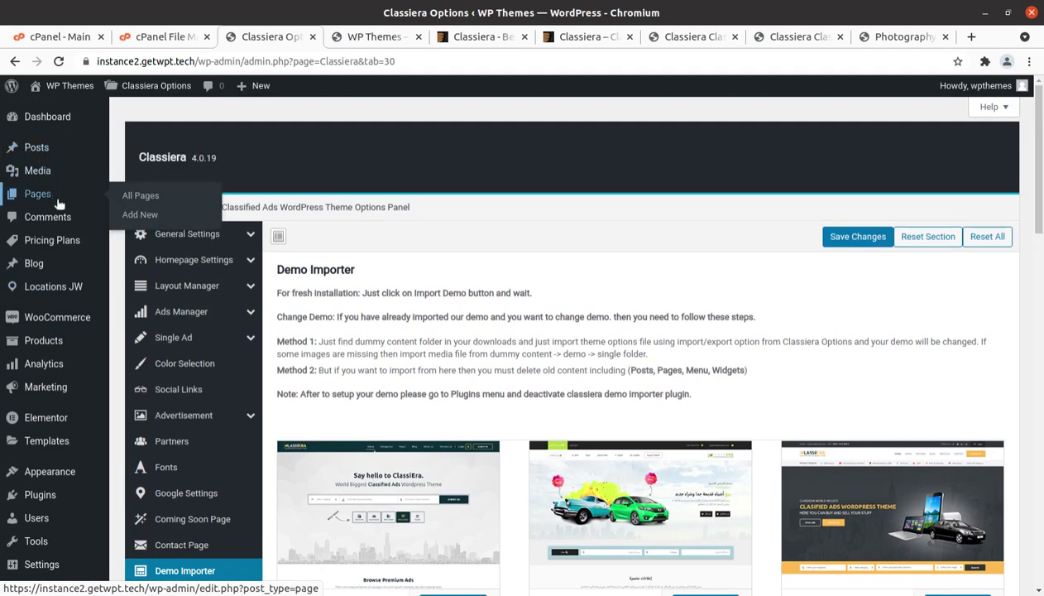
pyautogui.middleClick(140, 196)
pyautogui.click(316, 41)
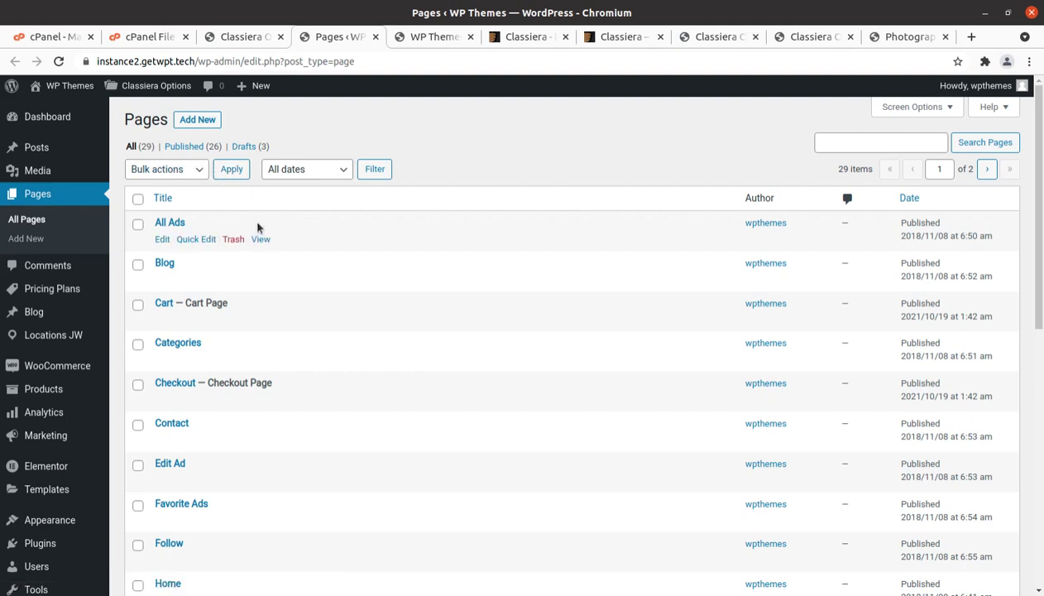
pyautogui.scroll(-4, 258, 228)
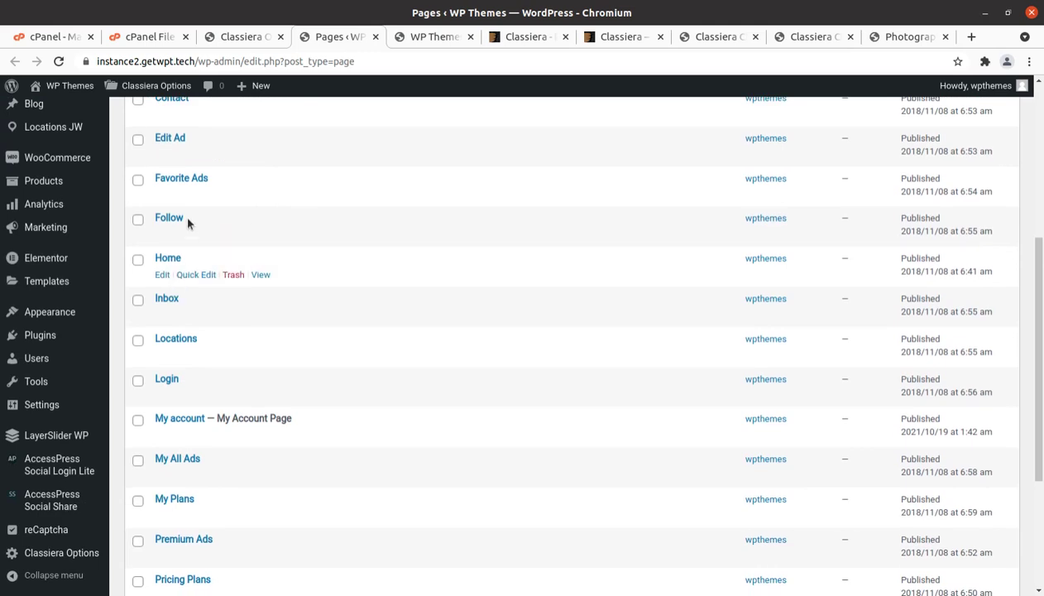
pyautogui.scroll(-1, 180, 331)
pyautogui.scroll(-1, 184, 319)
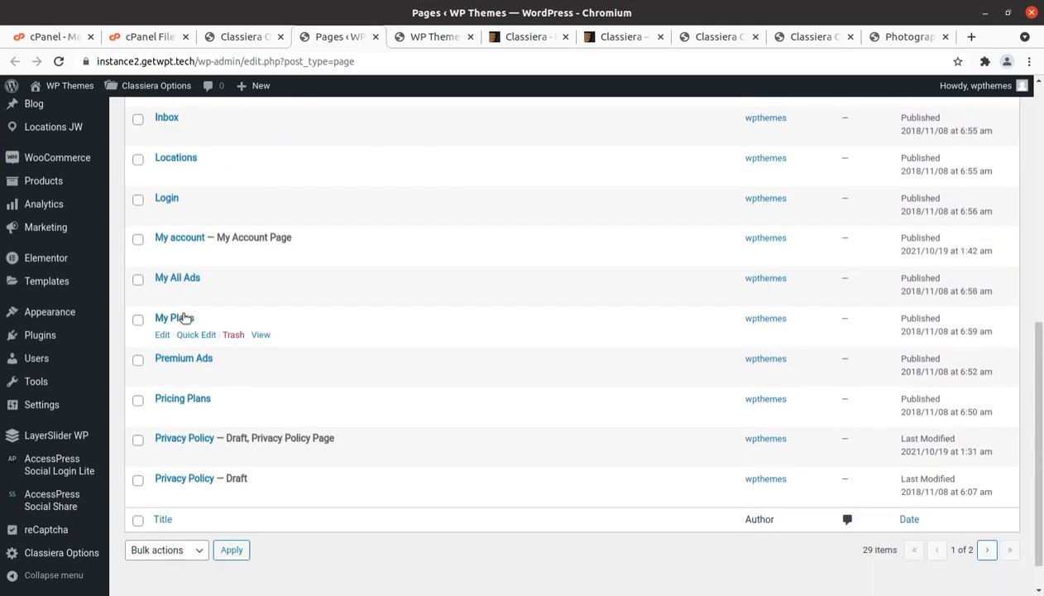
pyautogui.scroll(3, 282, 217)
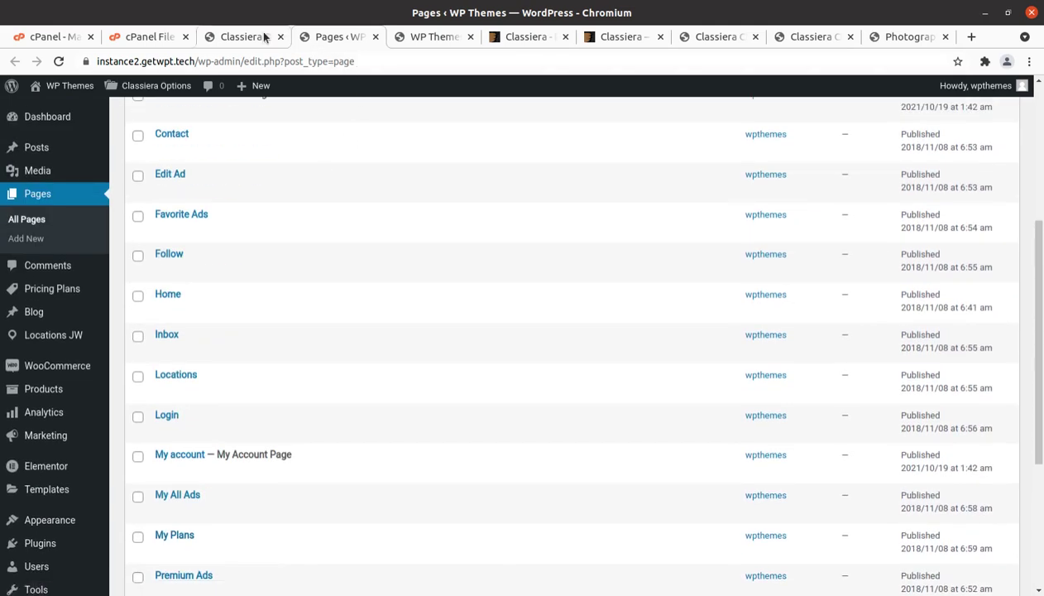
pyautogui.click(217, 40)
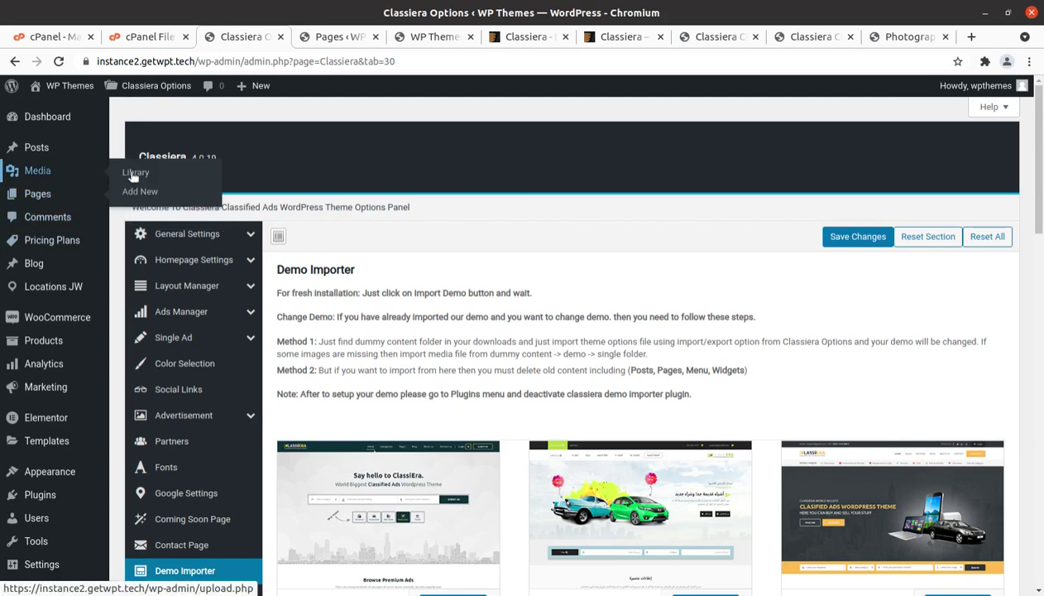
# Browse the Media Library, then close the extra Pages list tab.
pyautogui.click(136, 177)
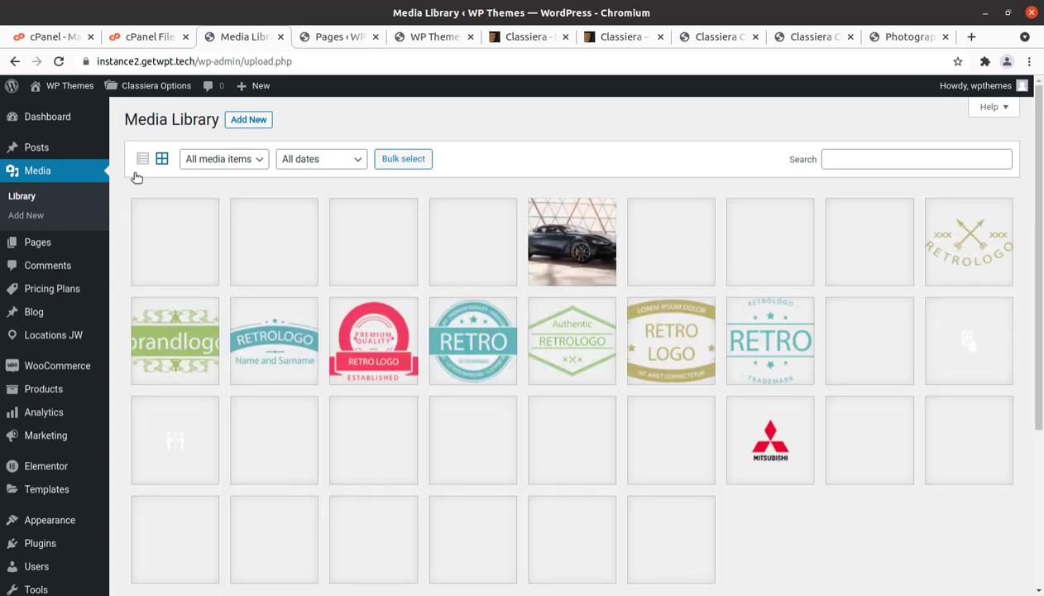
pyautogui.scroll(-5, 307, 269)
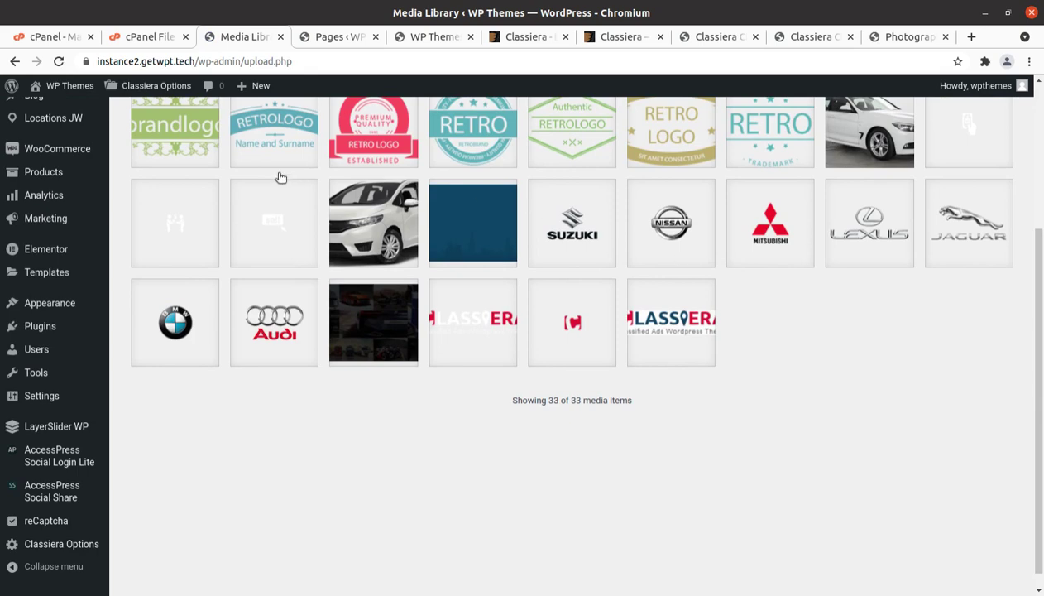
pyautogui.click(341, 36)
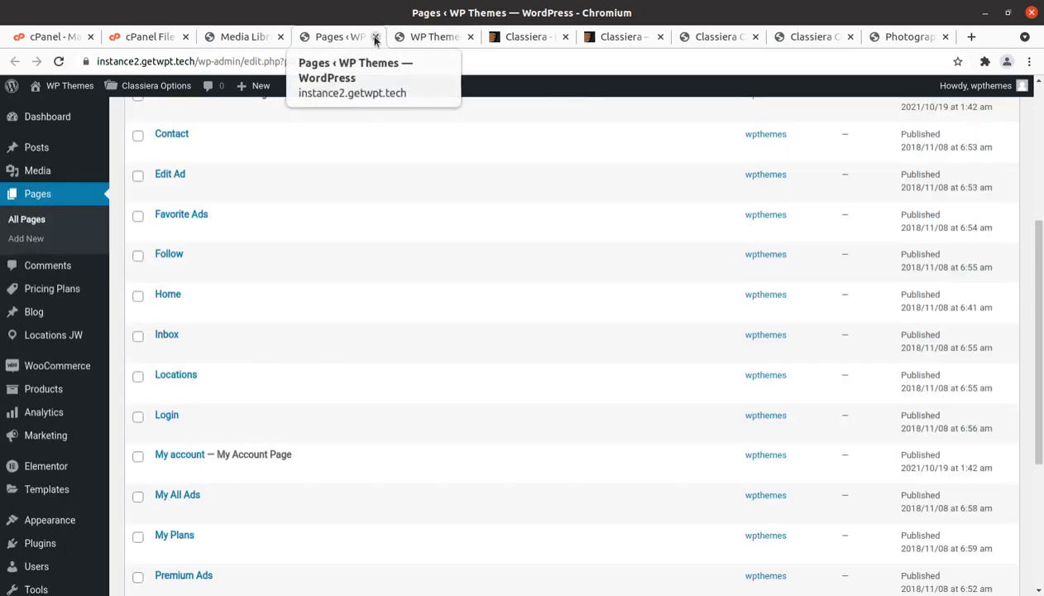
pyautogui.click(375, 37)
# Reload the live site homepage to display the imported cherry demo content.
pyautogui.click(338, 38)
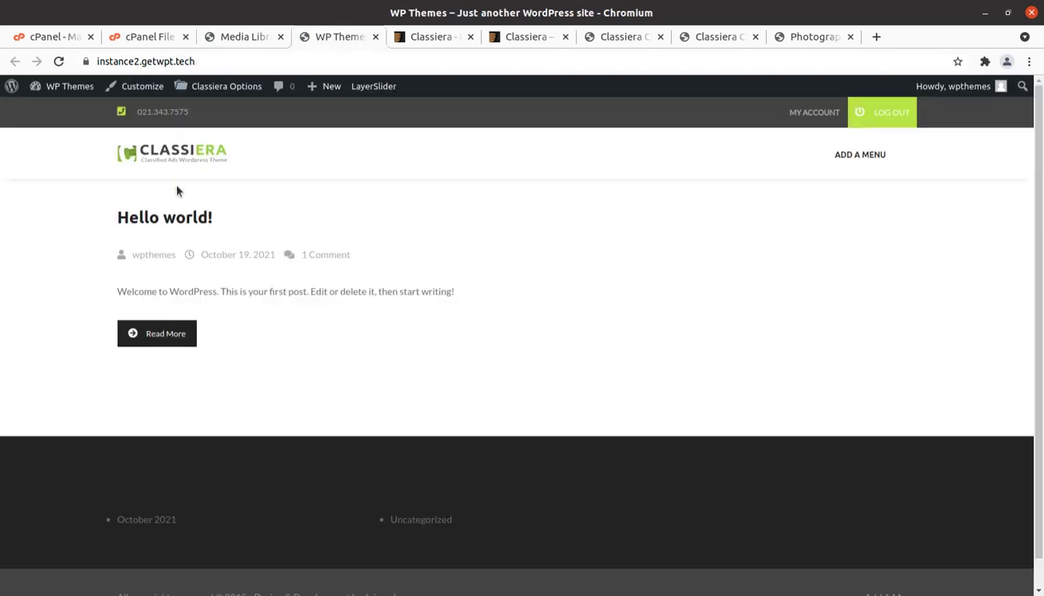
pyautogui.click(58, 61)
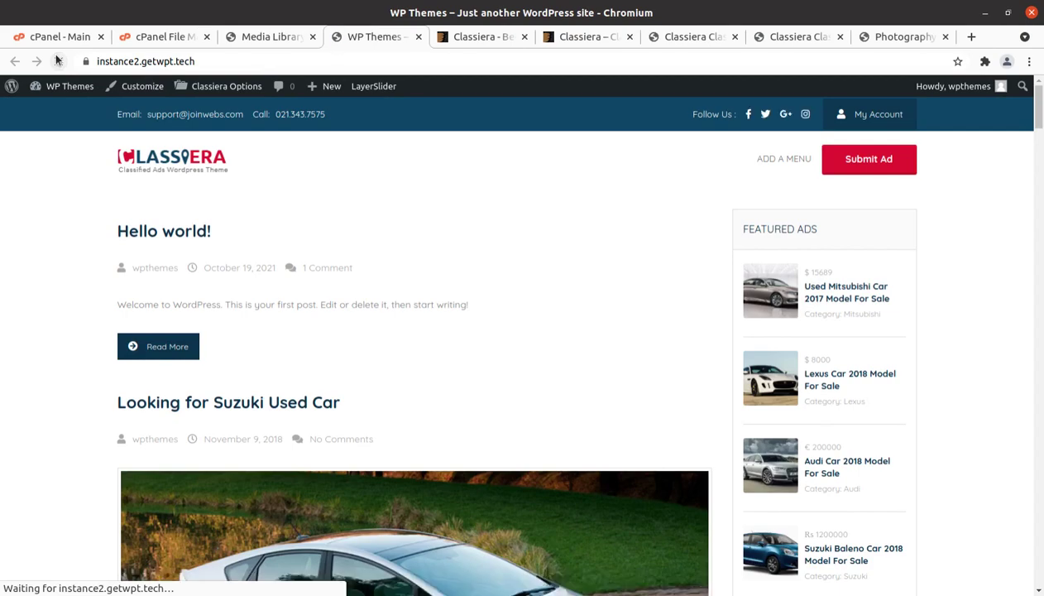
pyautogui.scroll(-6, 186, 196)
pyautogui.scroll(-3, 185, 196)
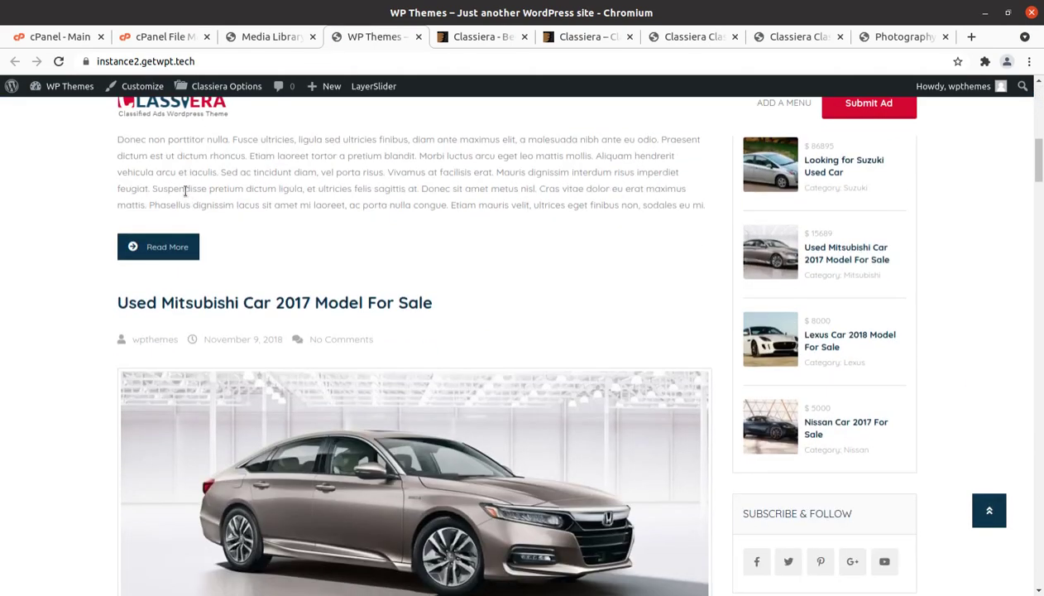
# Close the Media Library tab and go to Dashboard > Home in the admin.
pyautogui.click(265, 37)
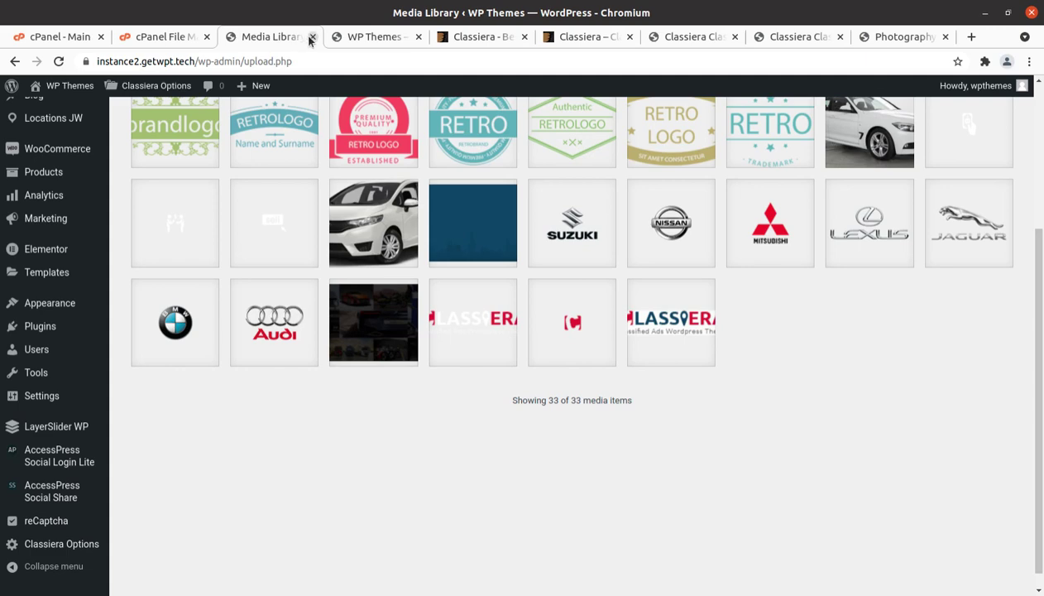
pyautogui.click(312, 37)
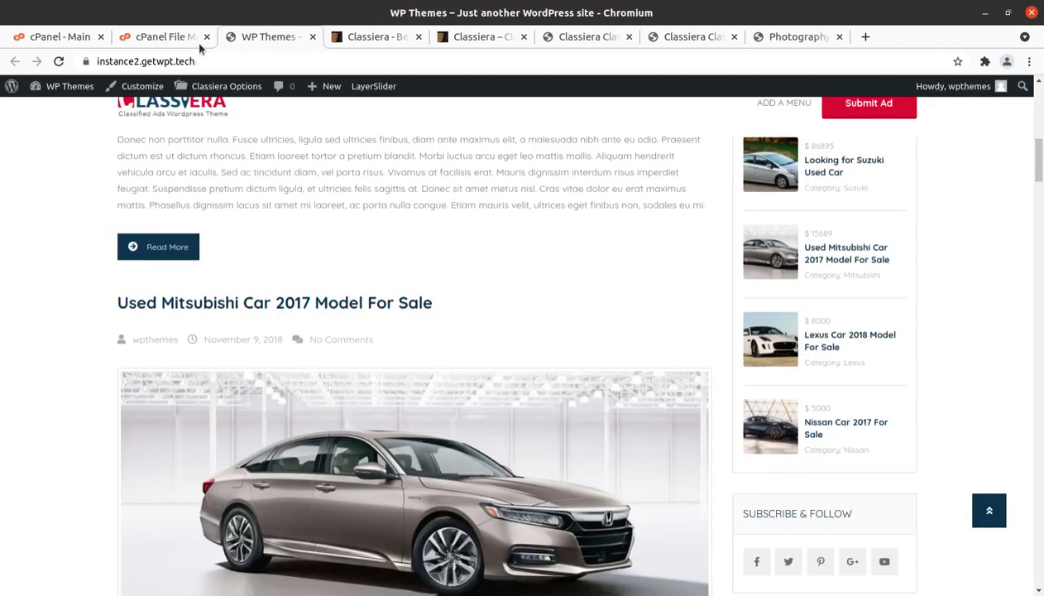
pyautogui.moveTo(54, 86)
pyautogui.click(56, 114)
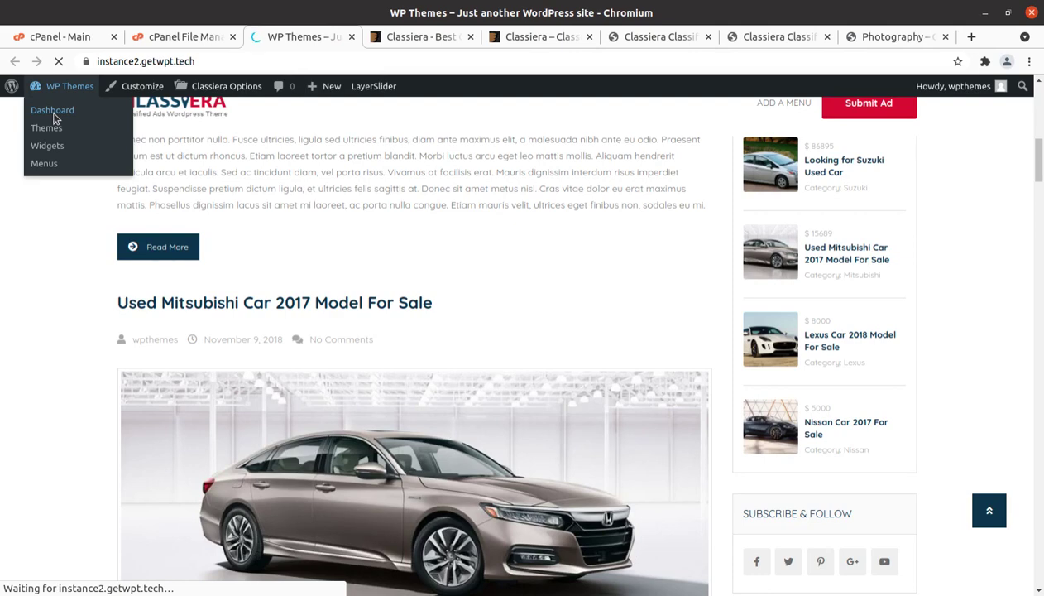
pyautogui.scroll(-1, 108, 268)
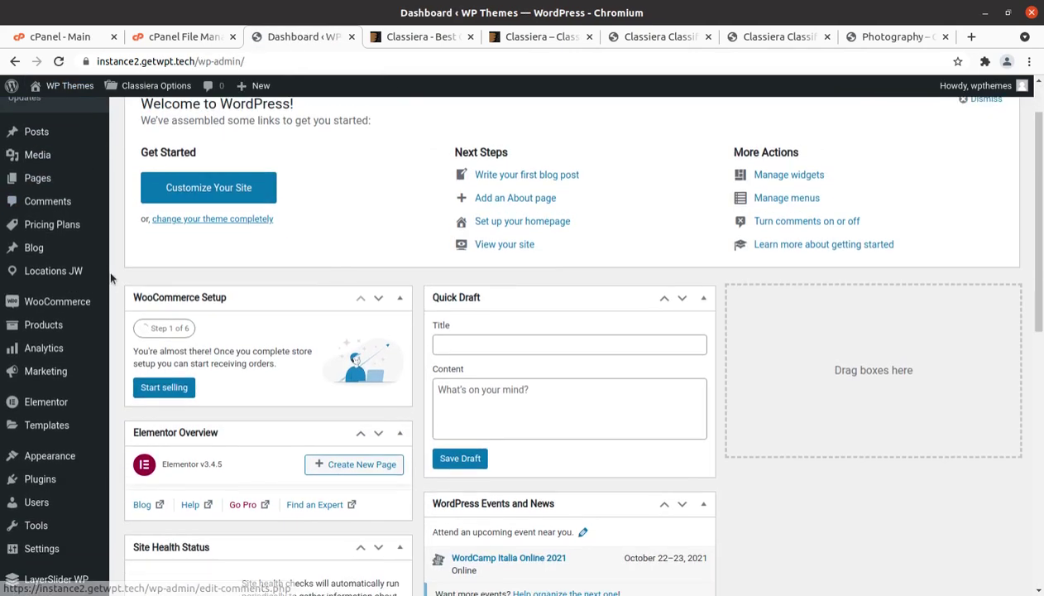
pyautogui.scroll(-2, 109, 275)
pyautogui.scroll(4, 60, 222)
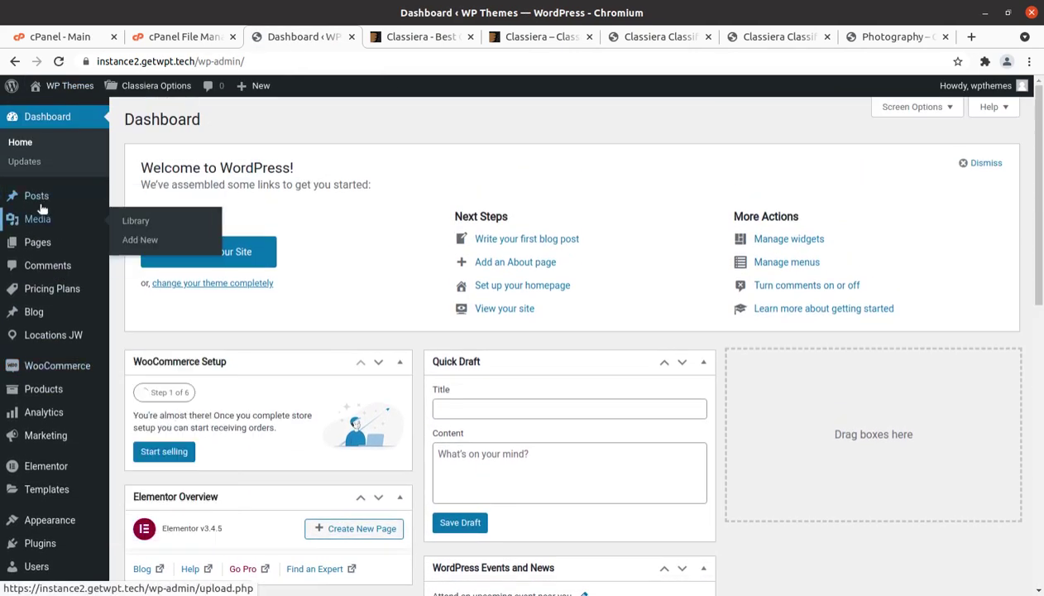
# Open Pages > All Pages and open the Home page's View link in a new tab.
pyautogui.moveTo(38, 242)
pyautogui.click(137, 248)
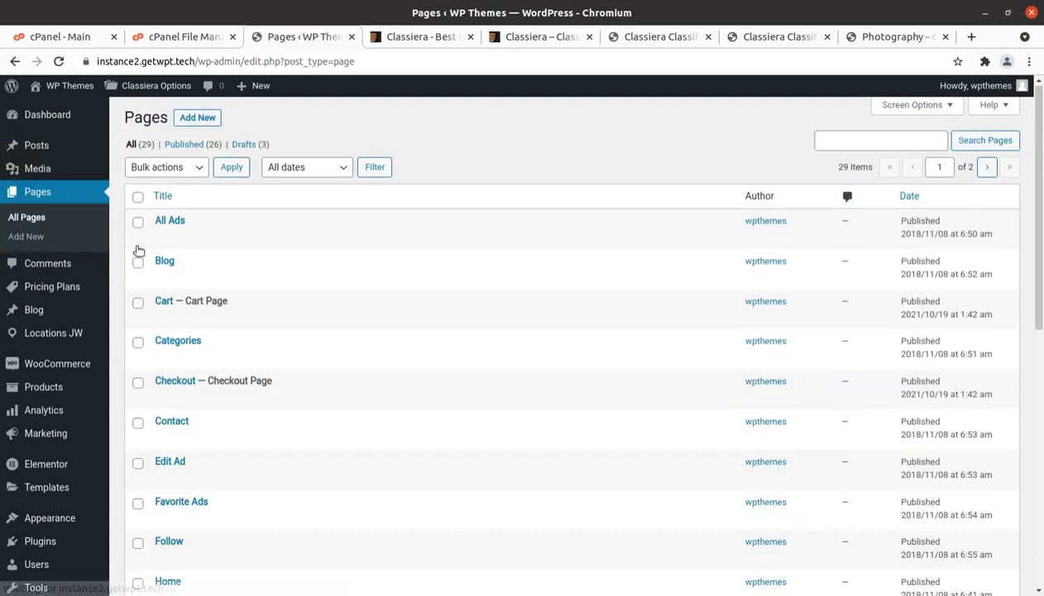
pyautogui.scroll(-3, 140, 255)
pyautogui.scroll(-3, 144, 257)
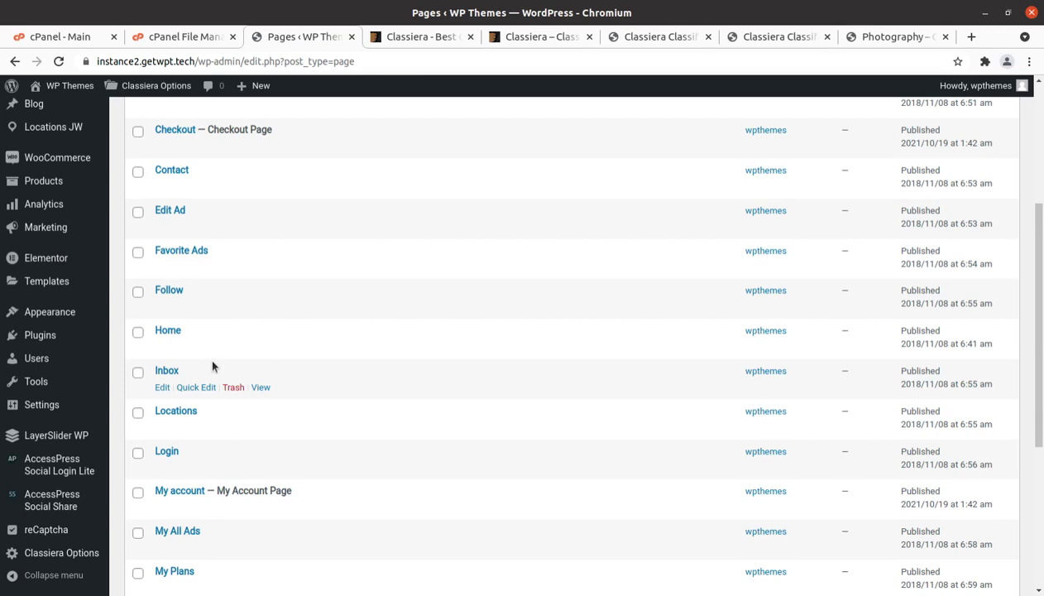
pyautogui.scroll(2, 212, 365)
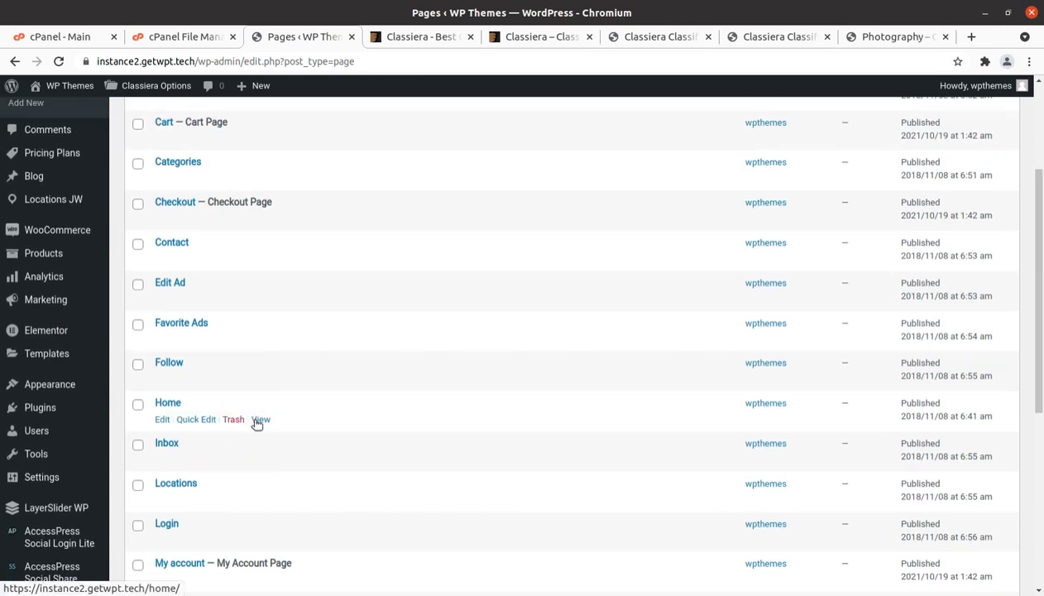
pyautogui.middleClick(259, 422)
# Scroll the live Home page's car brands, featured used cars and ads, then return to Pages.
pyautogui.click(356, 41)
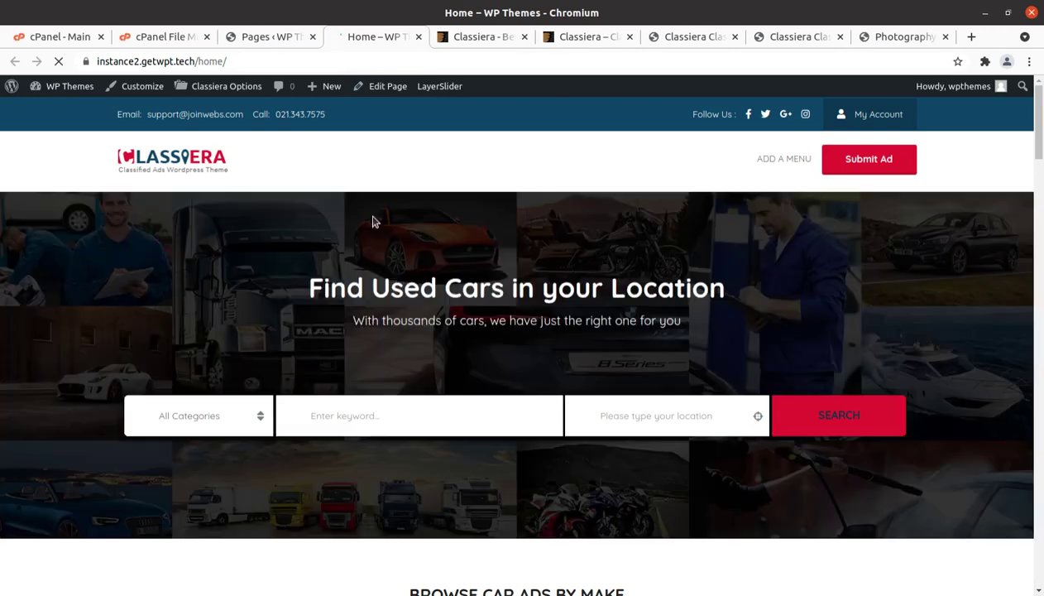
pyautogui.scroll(-5, 372, 221)
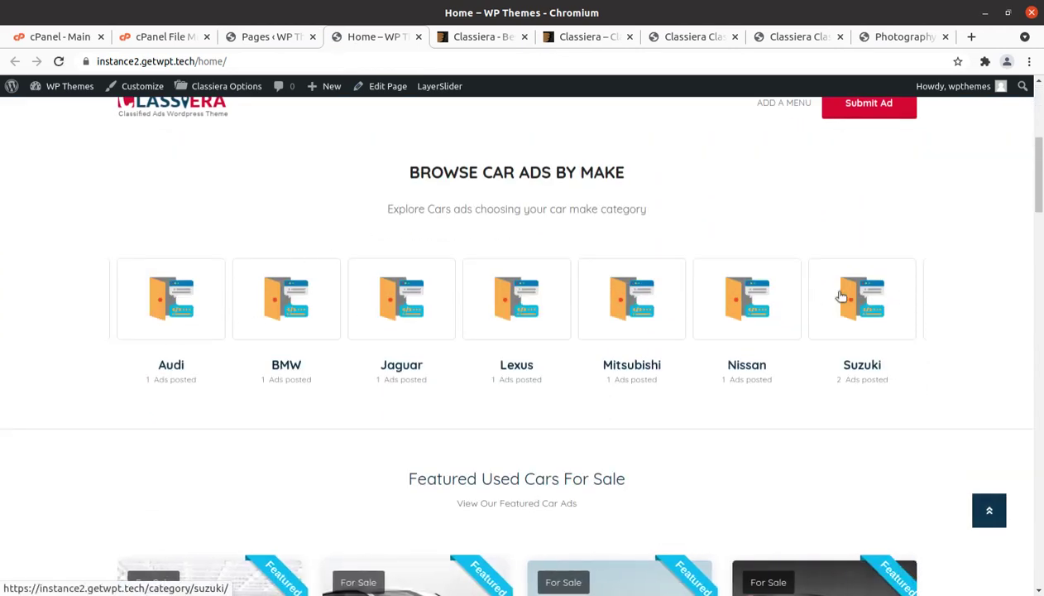
pyautogui.scroll(-1, 239, 328)
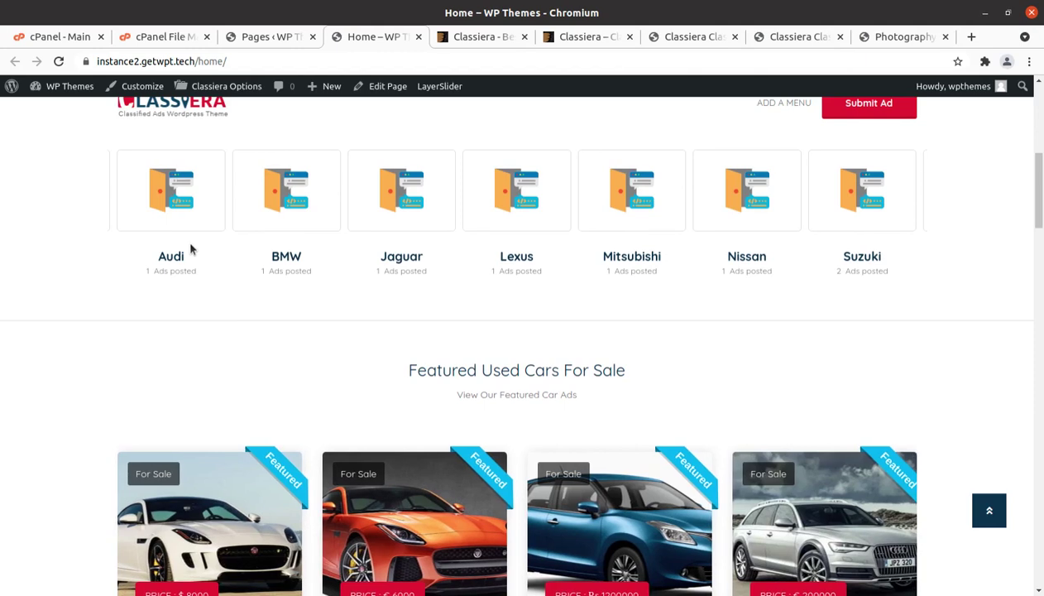
pyautogui.scroll(-5, 189, 248)
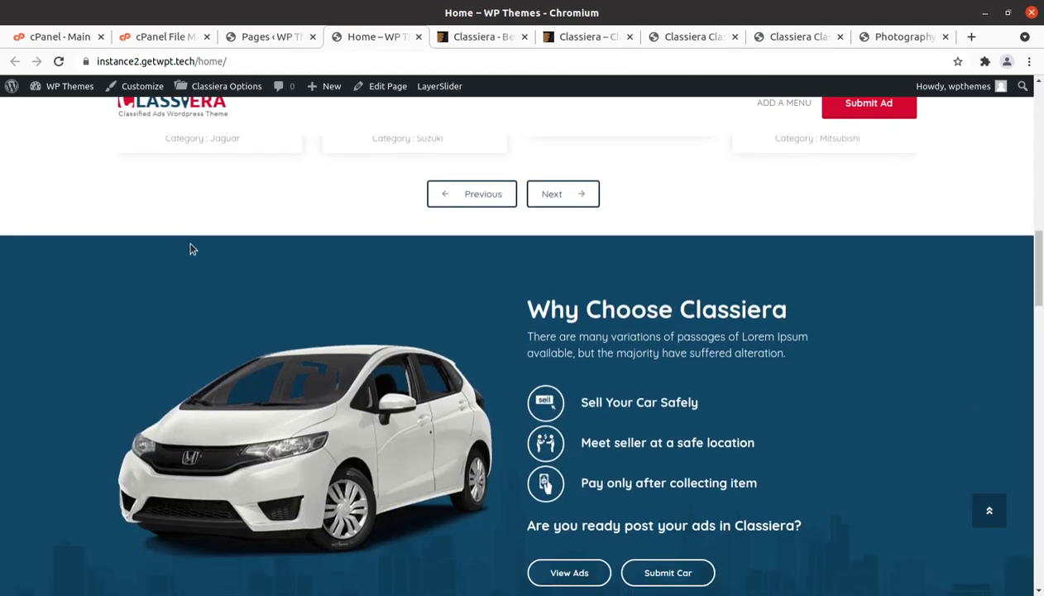
pyautogui.scroll(-3, 189, 249)
pyautogui.scroll(-8, 189, 248)
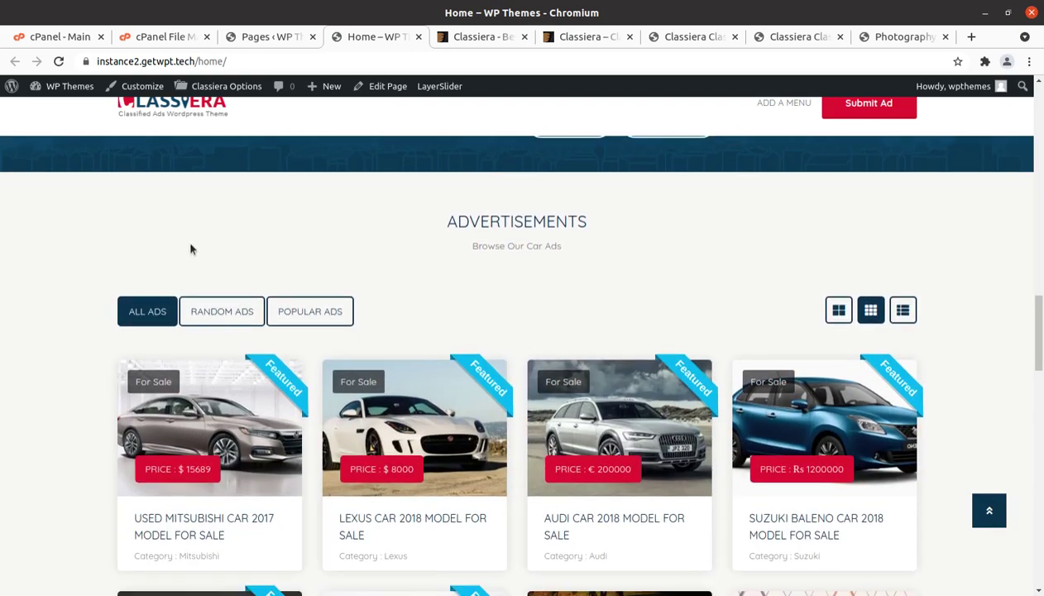
pyautogui.scroll(-4, 190, 248)
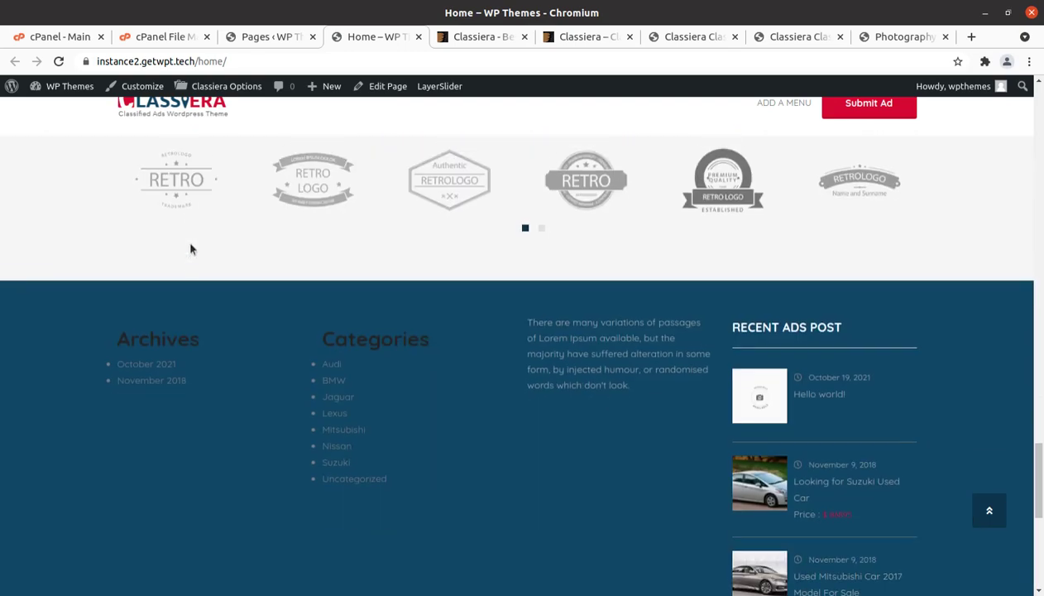
pyautogui.scroll(5, 189, 249)
pyautogui.scroll(3, 189, 249)
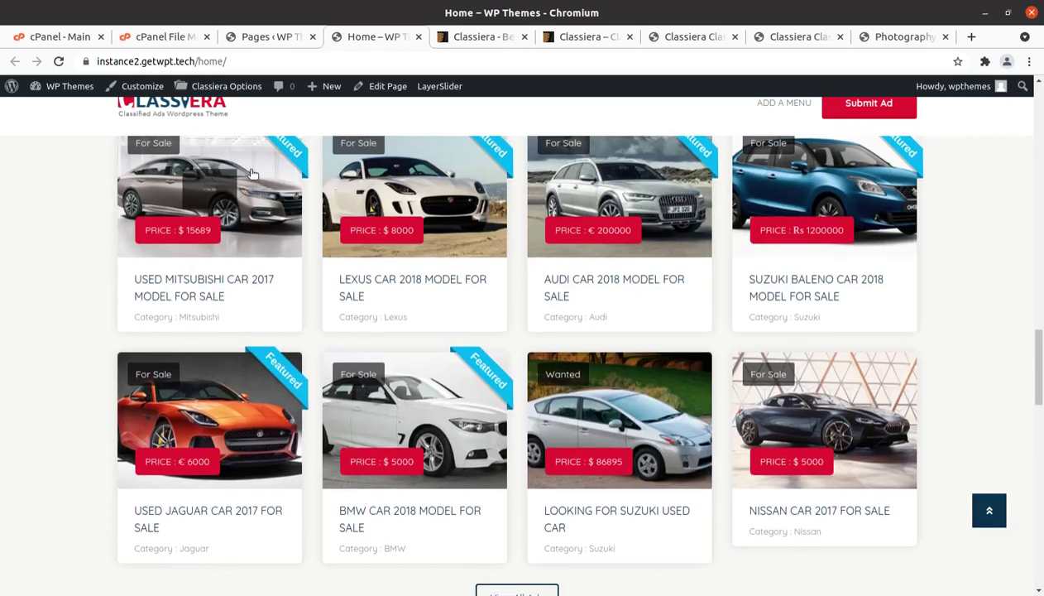
pyautogui.click(256, 38)
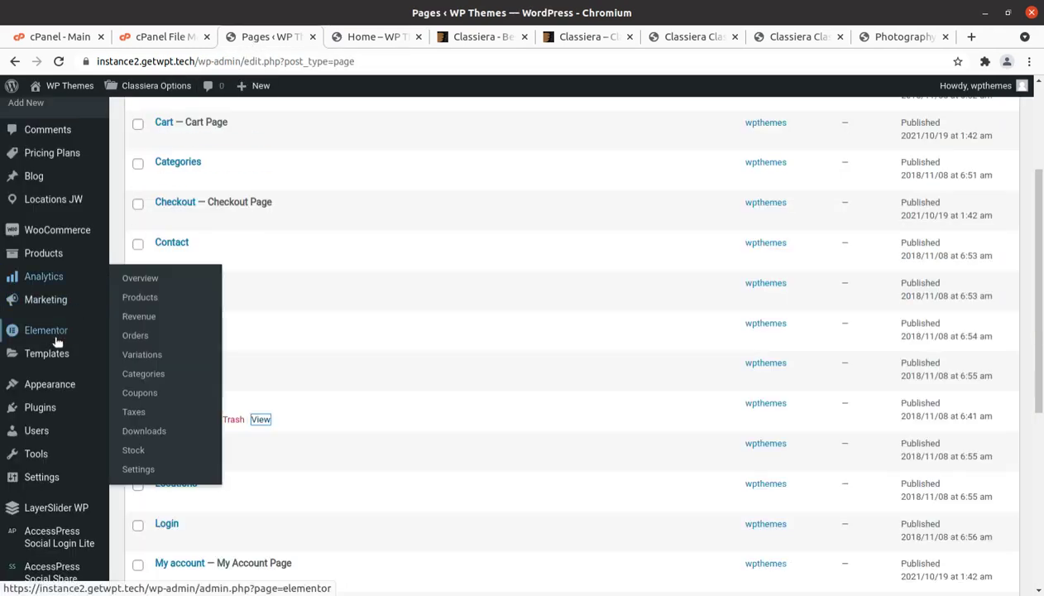
# Open the Customizer and look through its Homepage Settings and Home General Settings sections.
pyautogui.moveTo(51, 380)
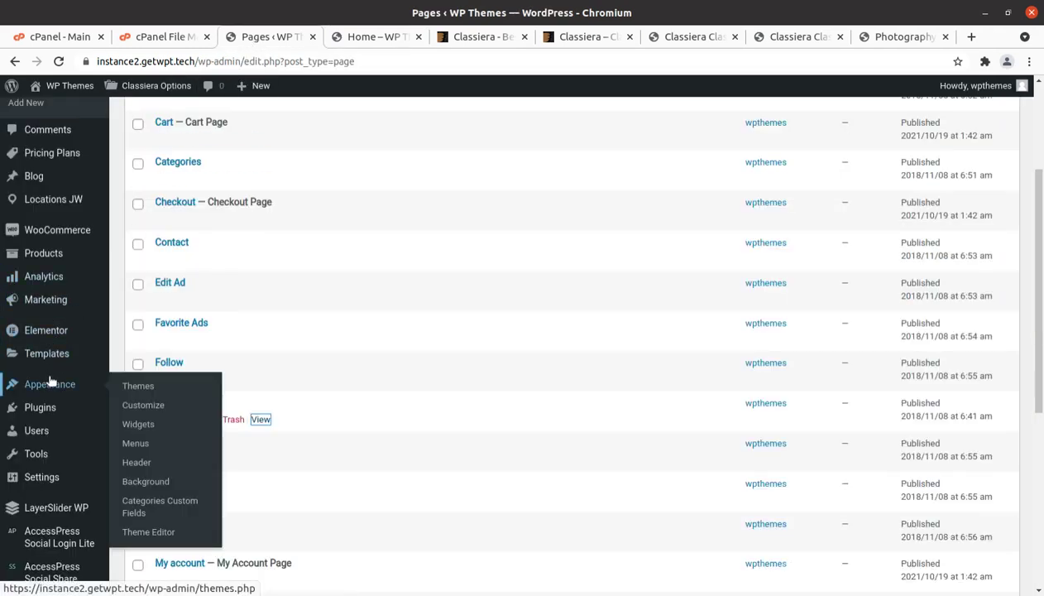
pyautogui.click(139, 403)
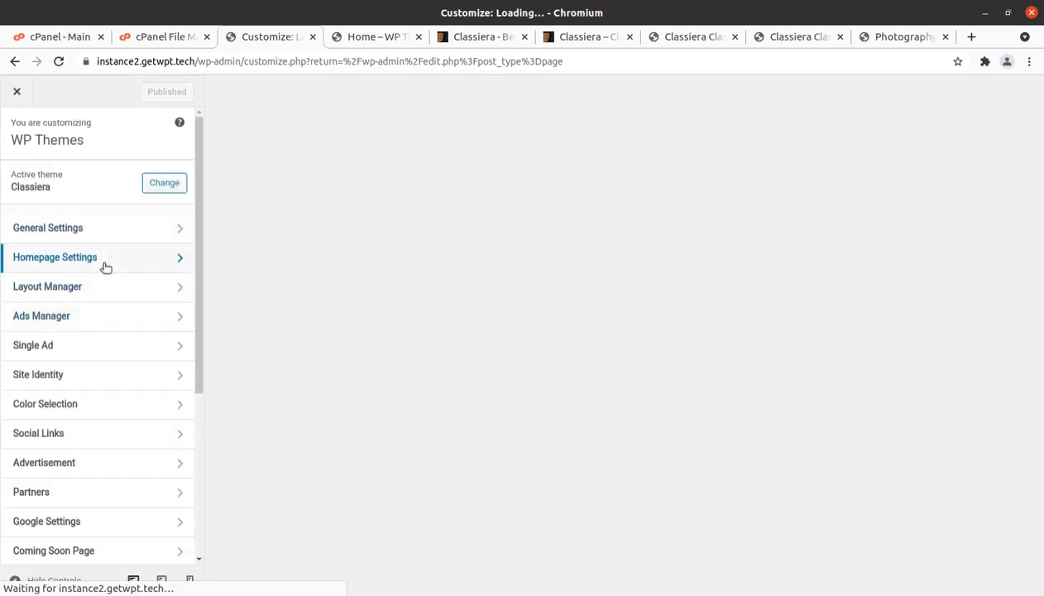
pyautogui.click(106, 265)
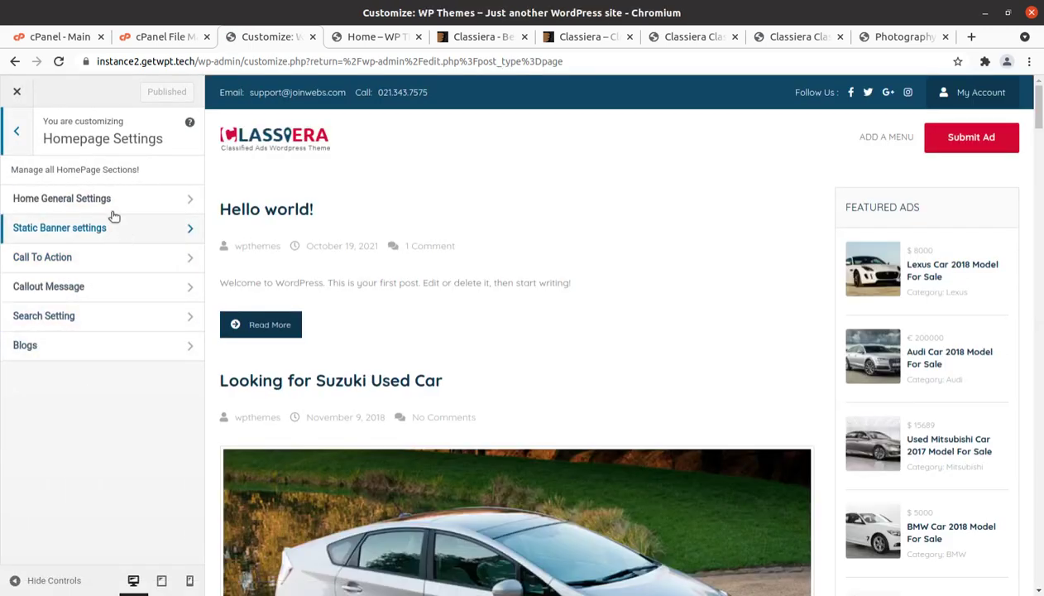
pyautogui.click(111, 202)
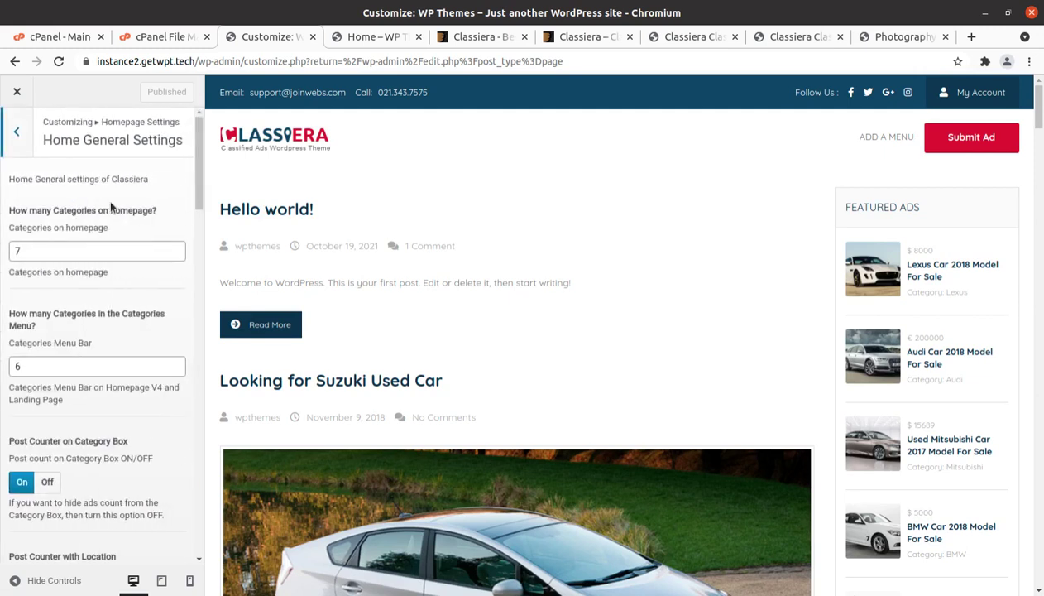
pyautogui.click(12, 147)
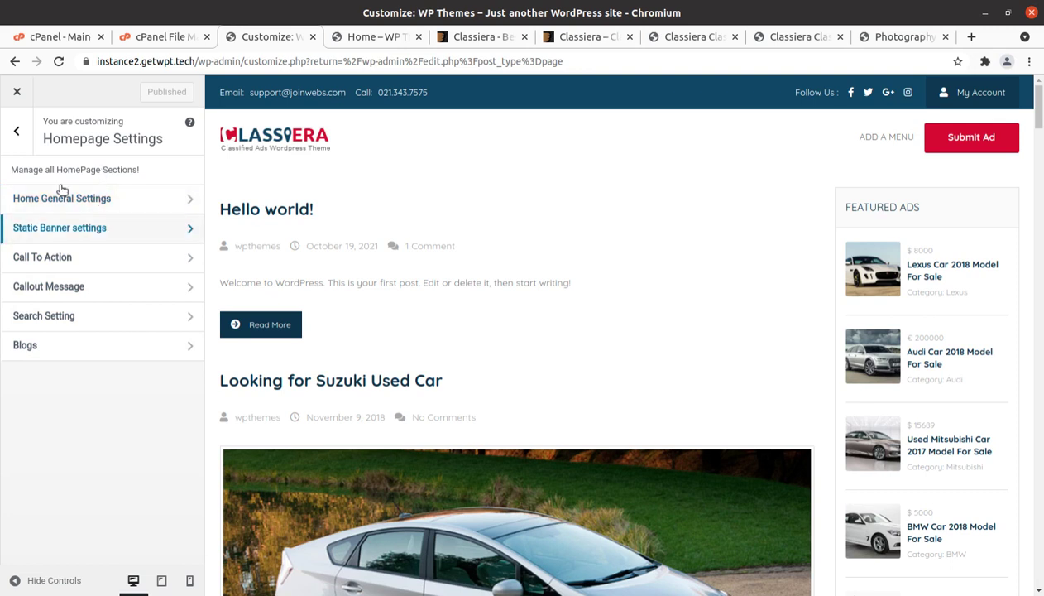
pyautogui.click(15, 131)
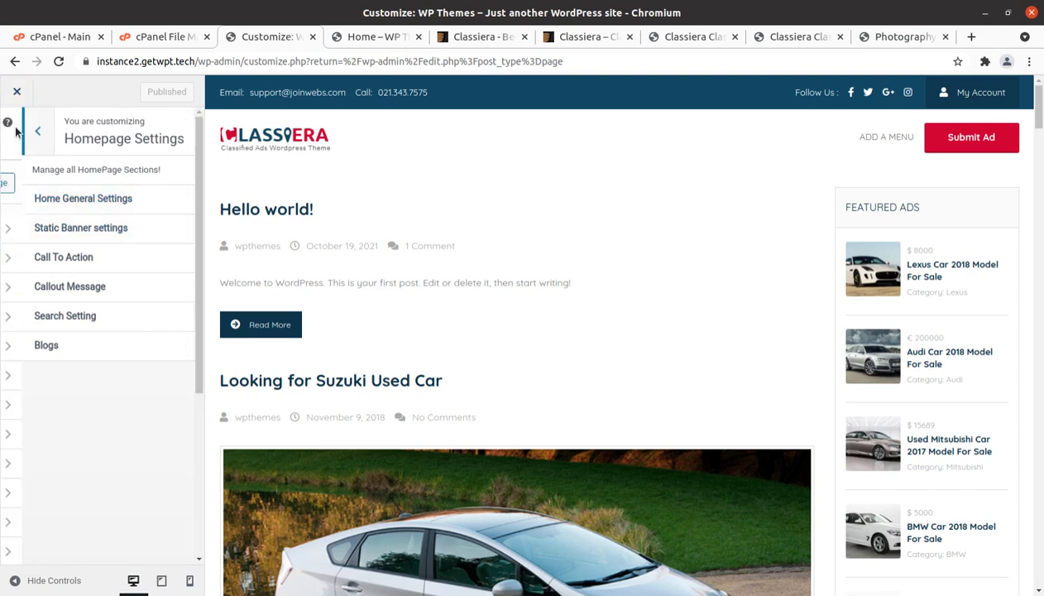
pyautogui.scroll(-5, 87, 342)
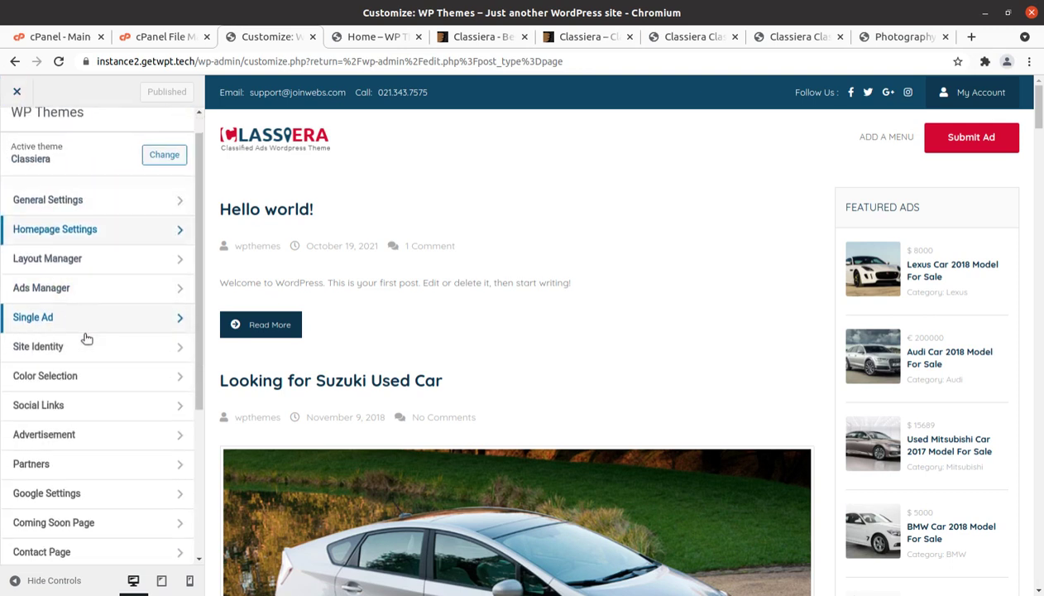
pyautogui.scroll(-1, 85, 338)
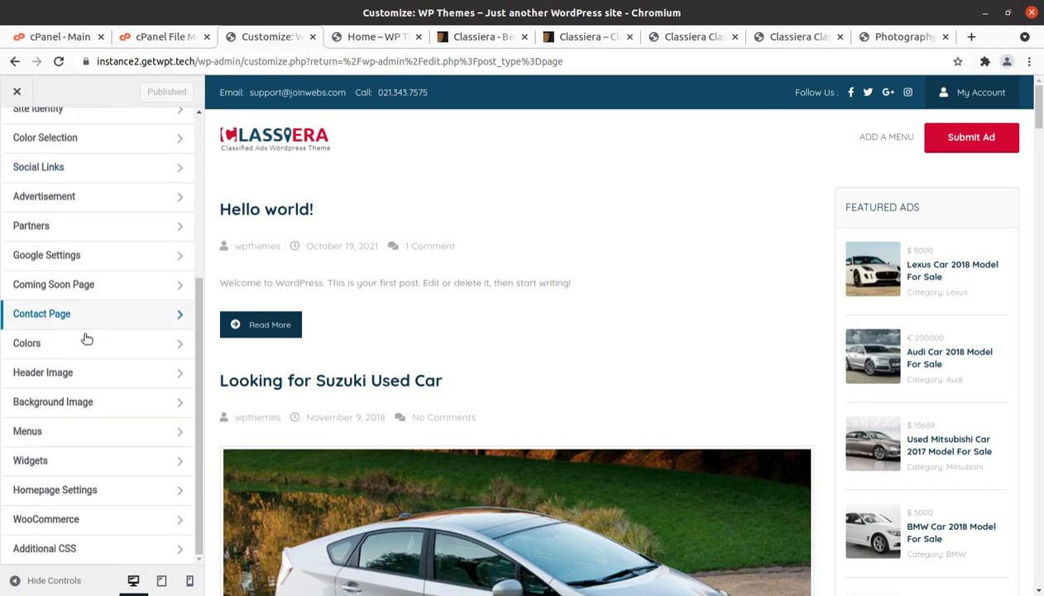
# Choose 'A static page' with Home as the Homepage, publish, and exit the Customizer.
pyautogui.click(103, 494)
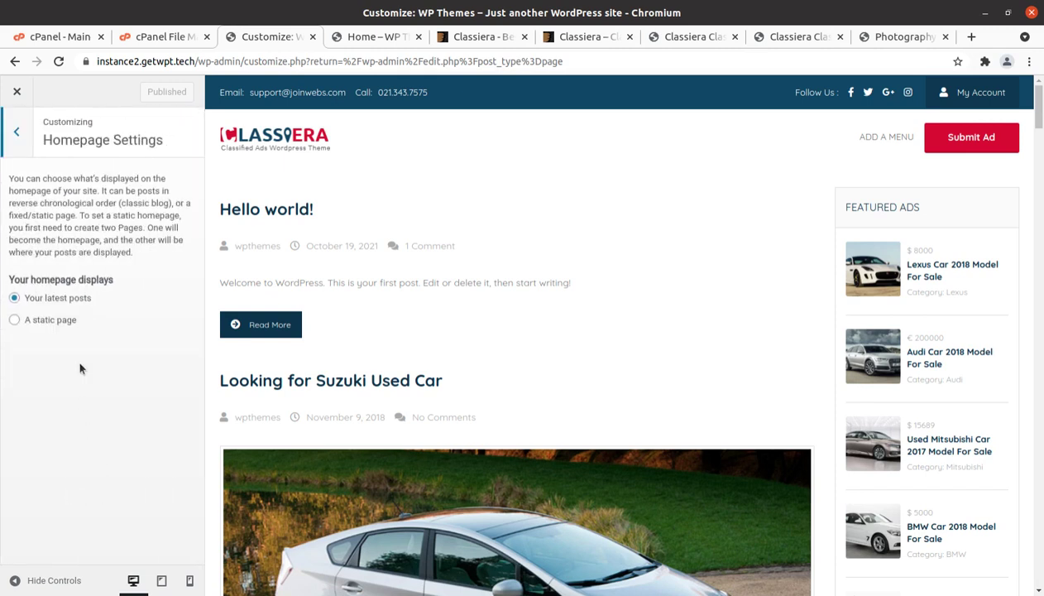
pyautogui.click(18, 322)
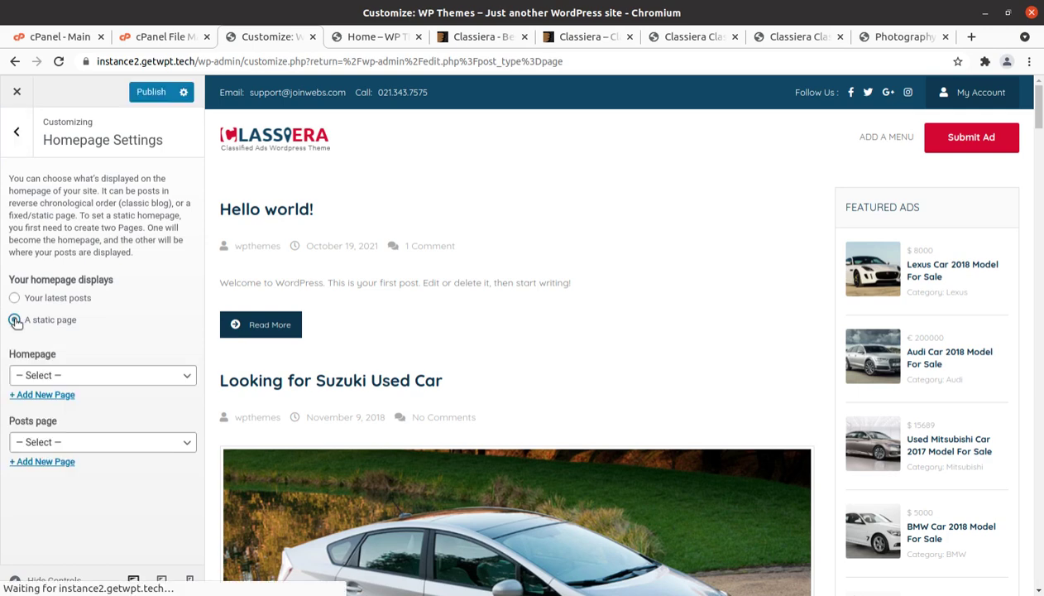
pyautogui.click(92, 373)
pyautogui.scroll(-1, 62, 306)
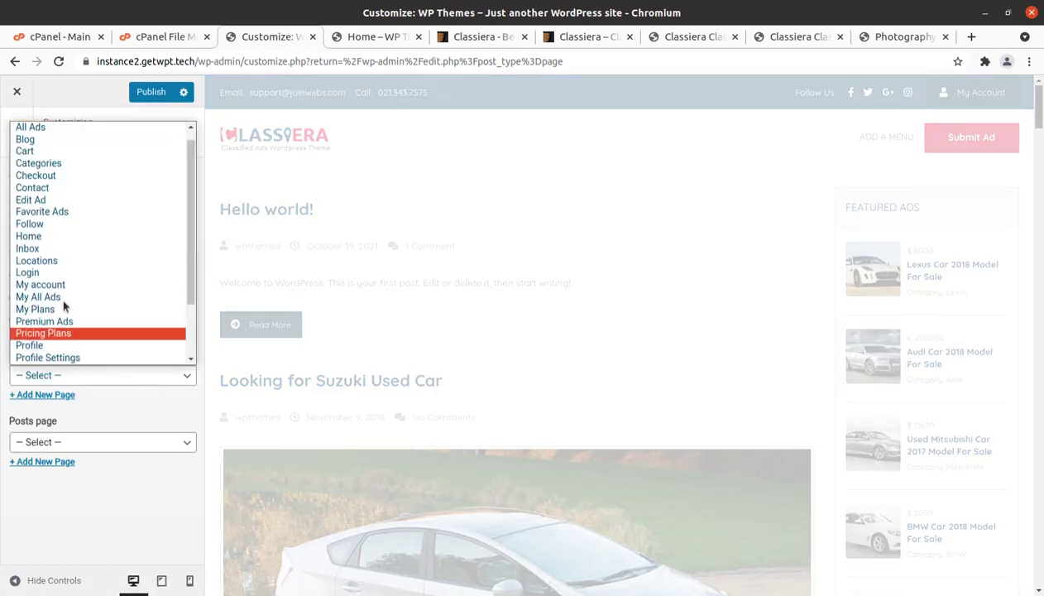
pyautogui.click(49, 238)
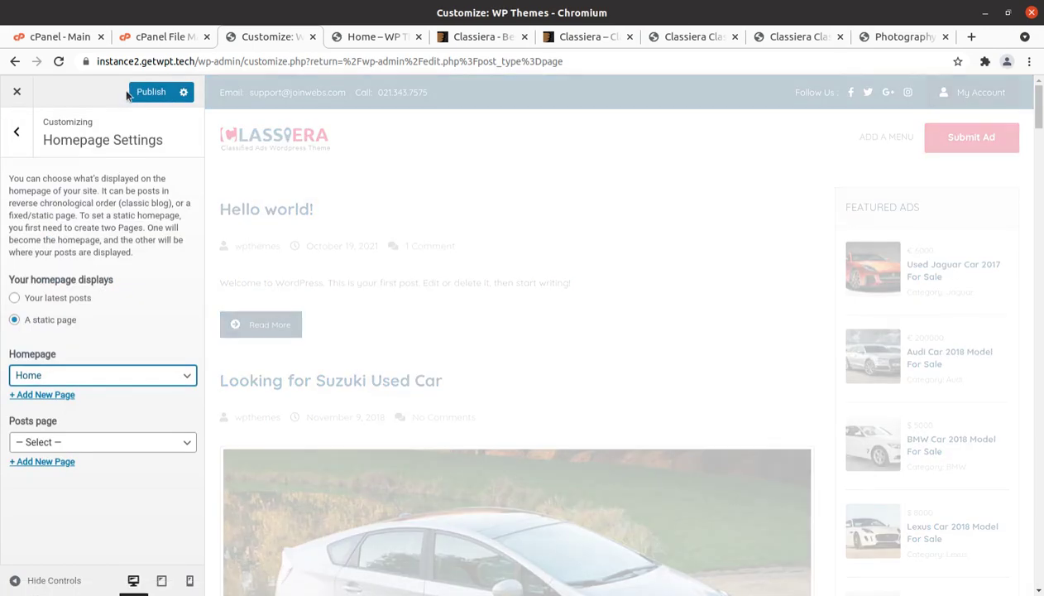
pyautogui.click(141, 93)
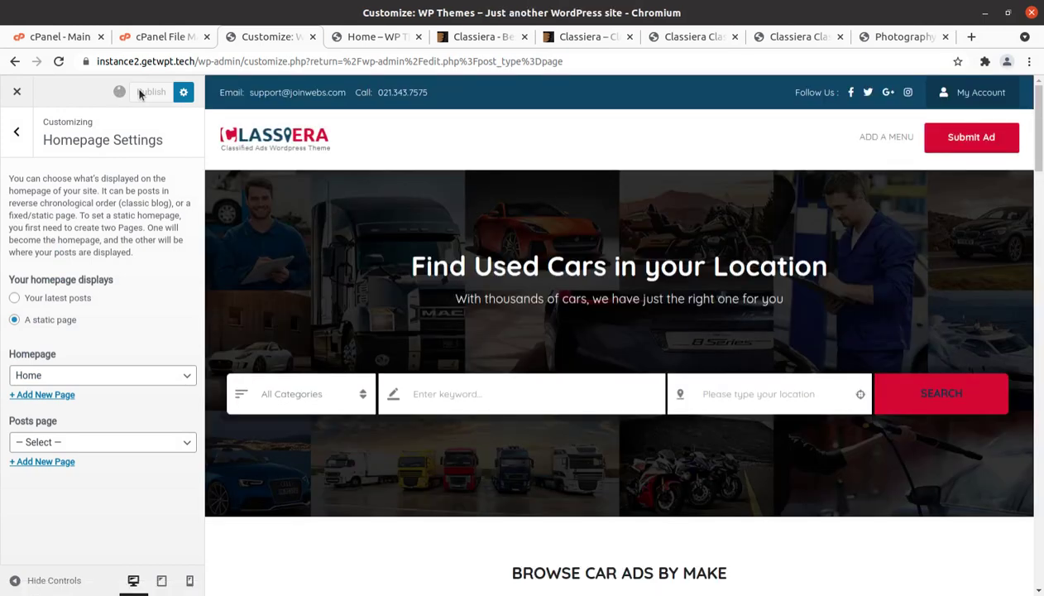
pyautogui.click(18, 94)
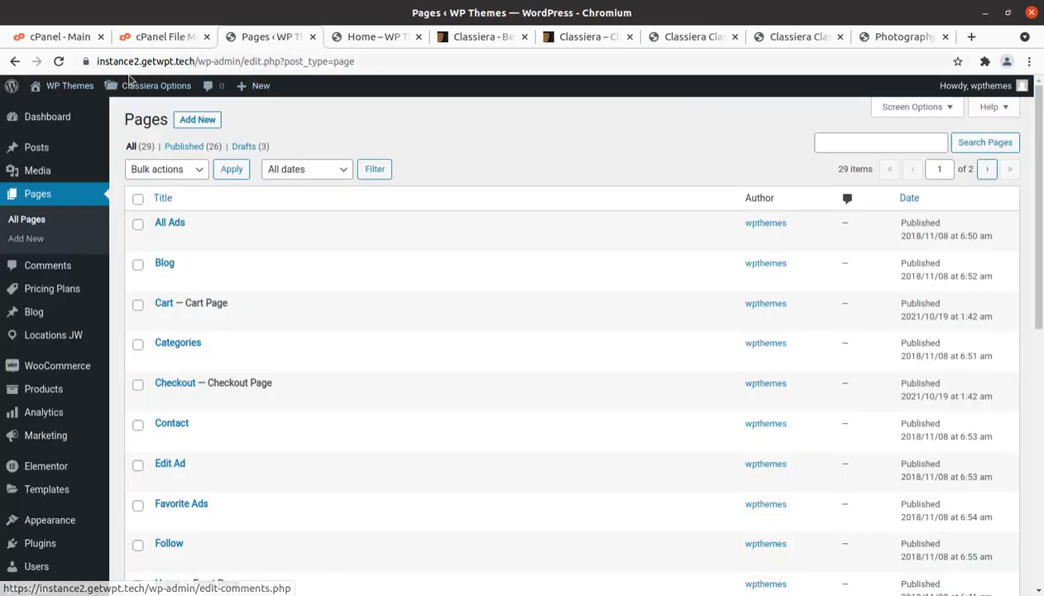
# Check that the site root now shows 'Find Used Cars in your Location', then return to Pages.
pyautogui.moveTo(70, 87)
pyautogui.middleClick(57, 110)
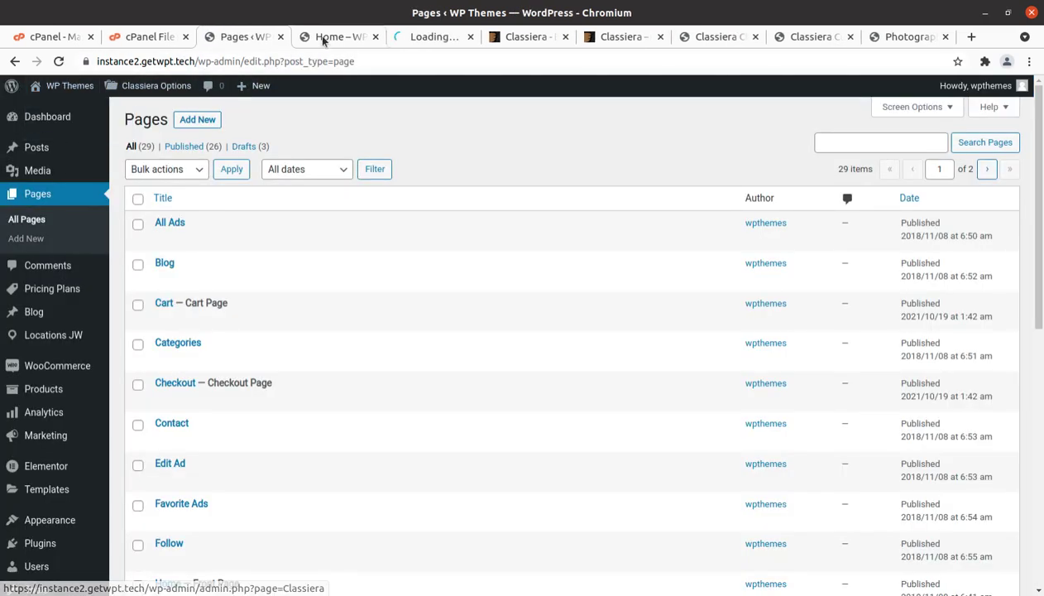
pyautogui.click(362, 37)
pyautogui.click(374, 38)
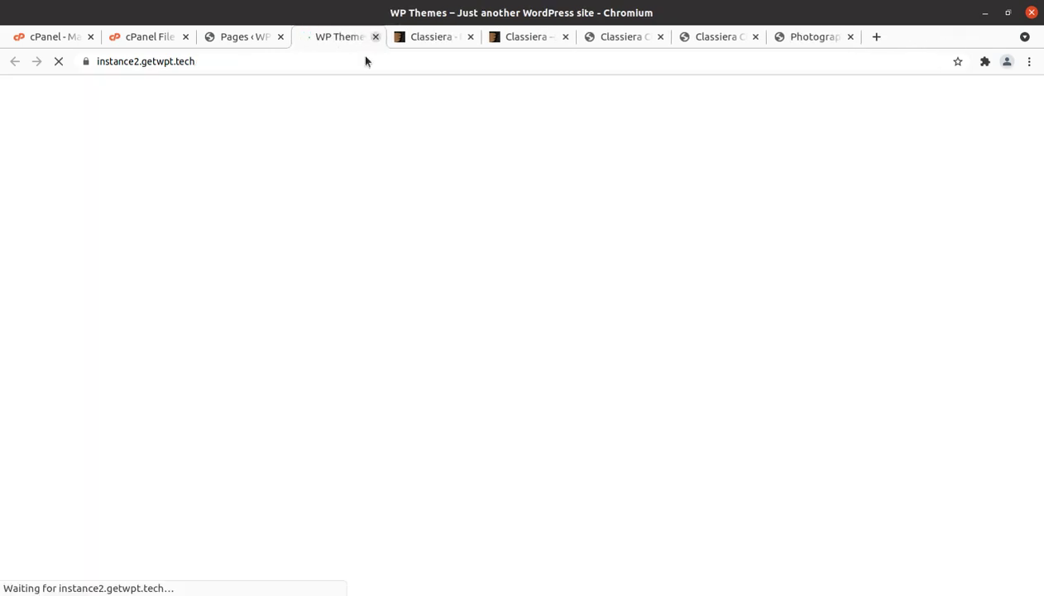
pyautogui.scroll(-2, 318, 156)
pyautogui.scroll(-6, 318, 156)
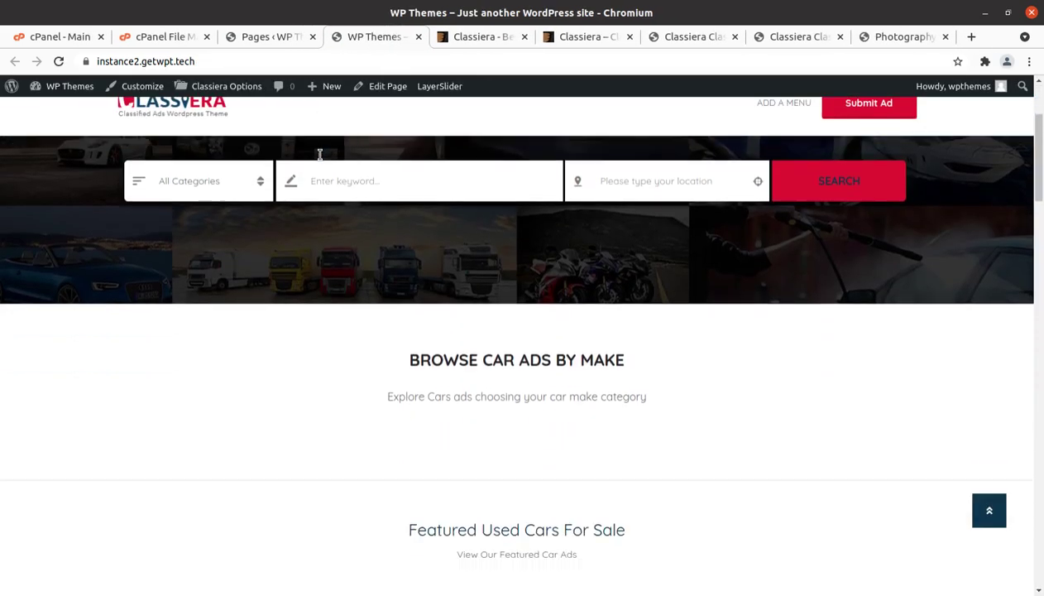
pyautogui.scroll(8, 322, 160)
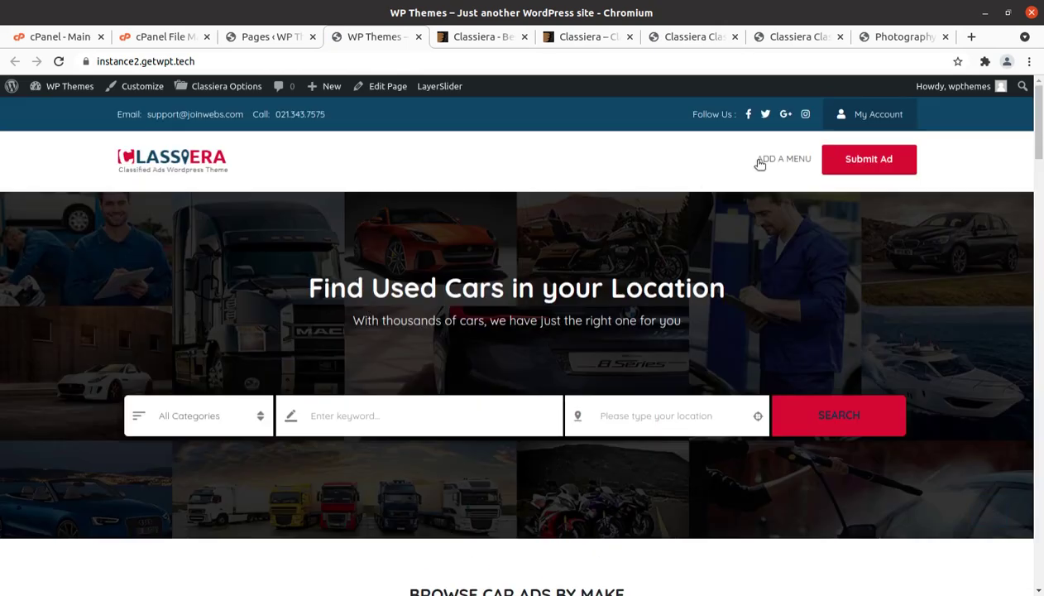
pyautogui.click(255, 38)
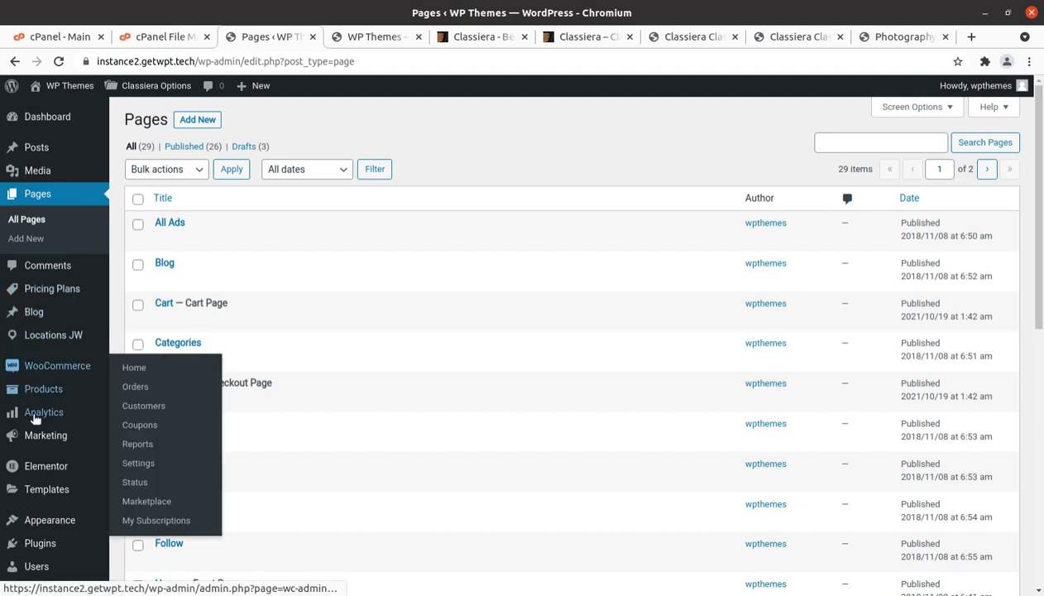
# In Menus > Manage Locations, assign Main Menu to Primary and Mobile, Footer Menu to Footer, and save.
pyautogui.scroll(-3, 61, 414)
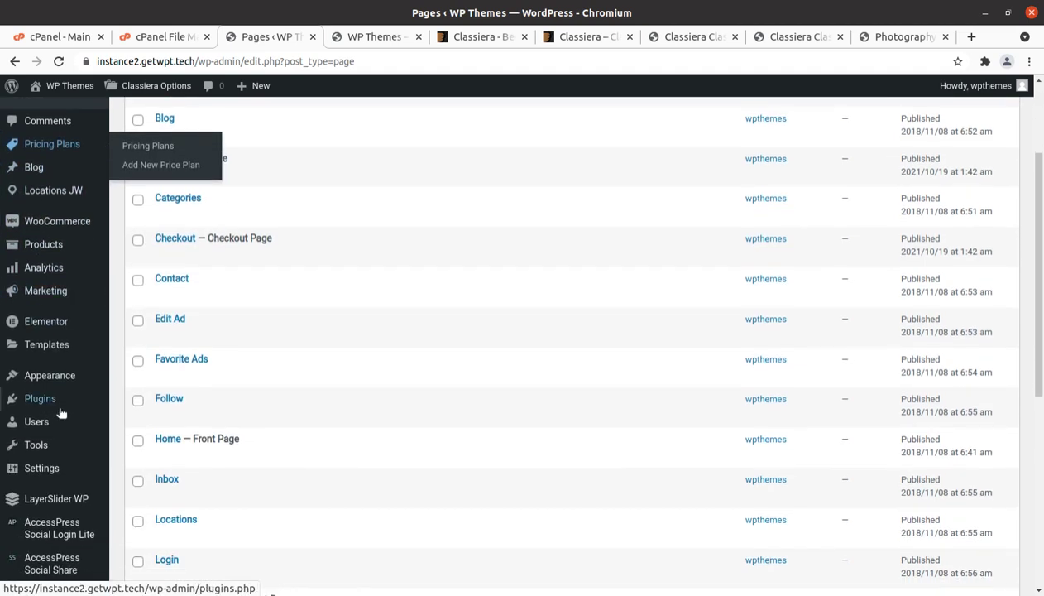
pyautogui.moveTo(50, 381)
pyautogui.click(132, 436)
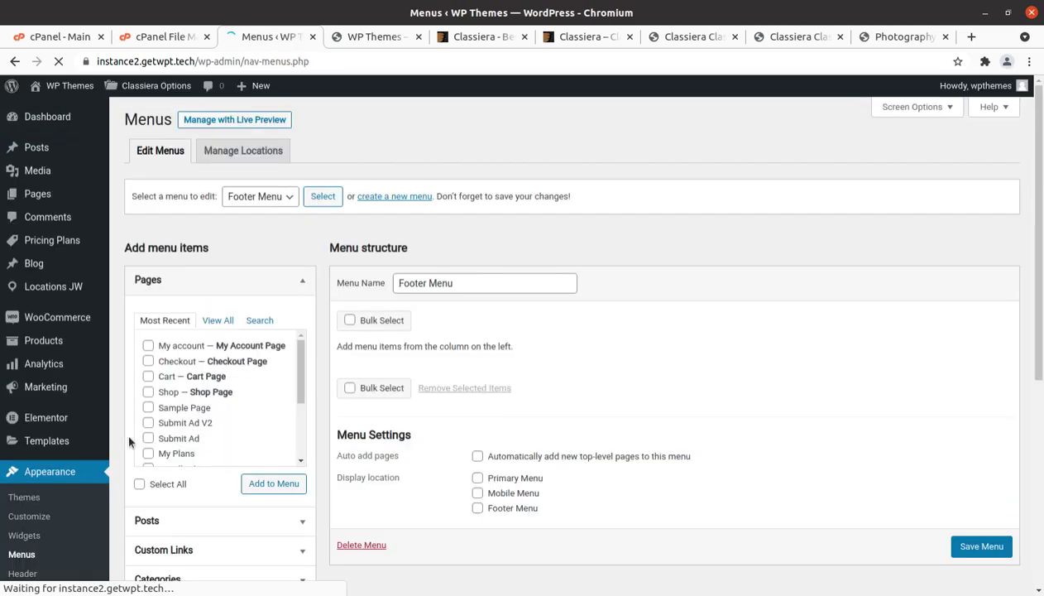
pyautogui.click(222, 147)
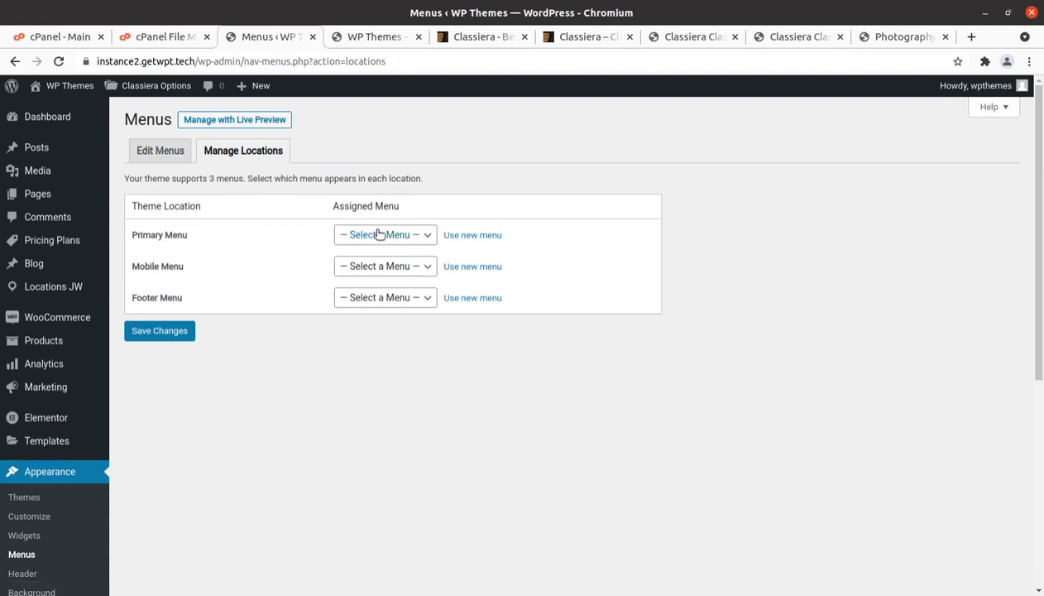
pyautogui.click(377, 235)
pyautogui.click(376, 275)
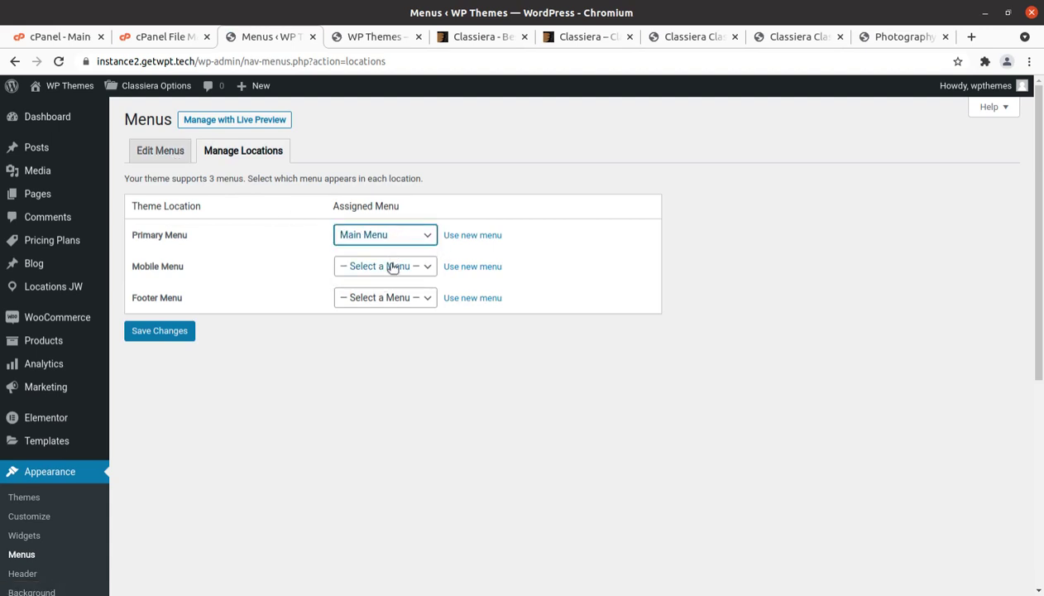
pyautogui.click(387, 299)
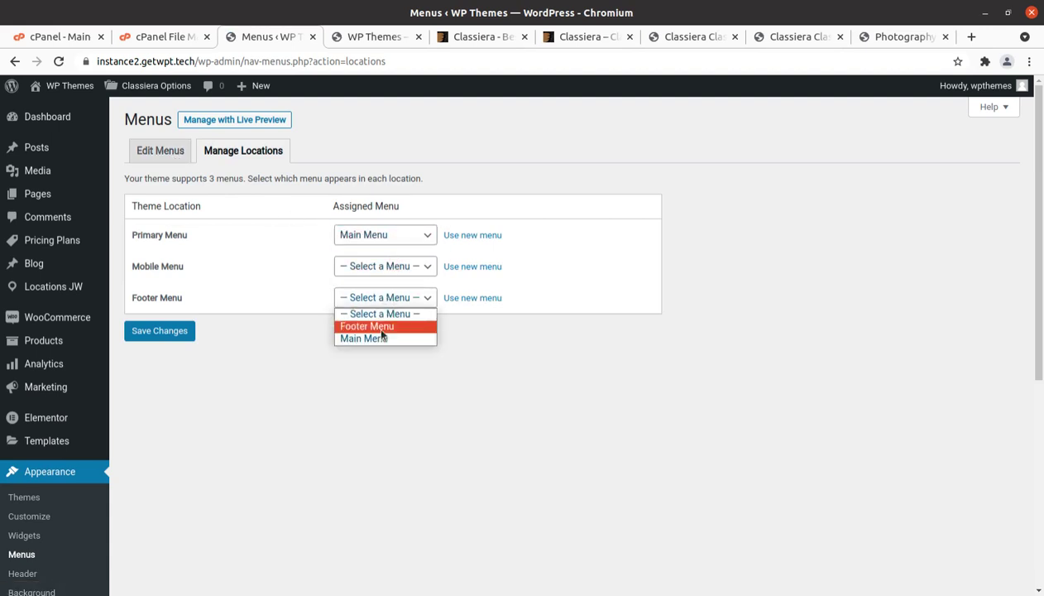
pyautogui.click(376, 324)
pyautogui.click(387, 266)
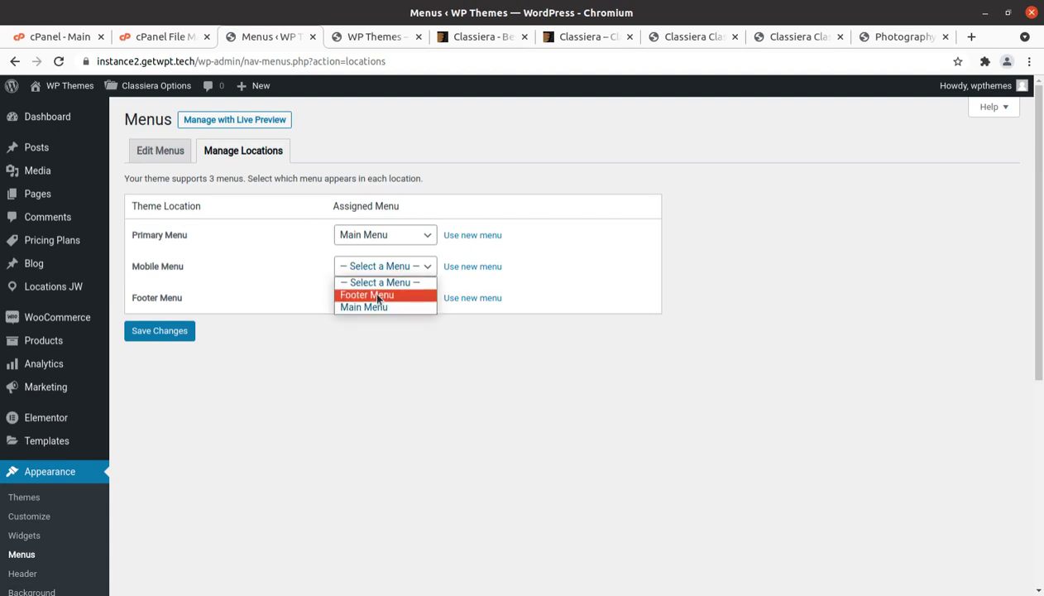
pyautogui.click(376, 308)
pyautogui.click(163, 332)
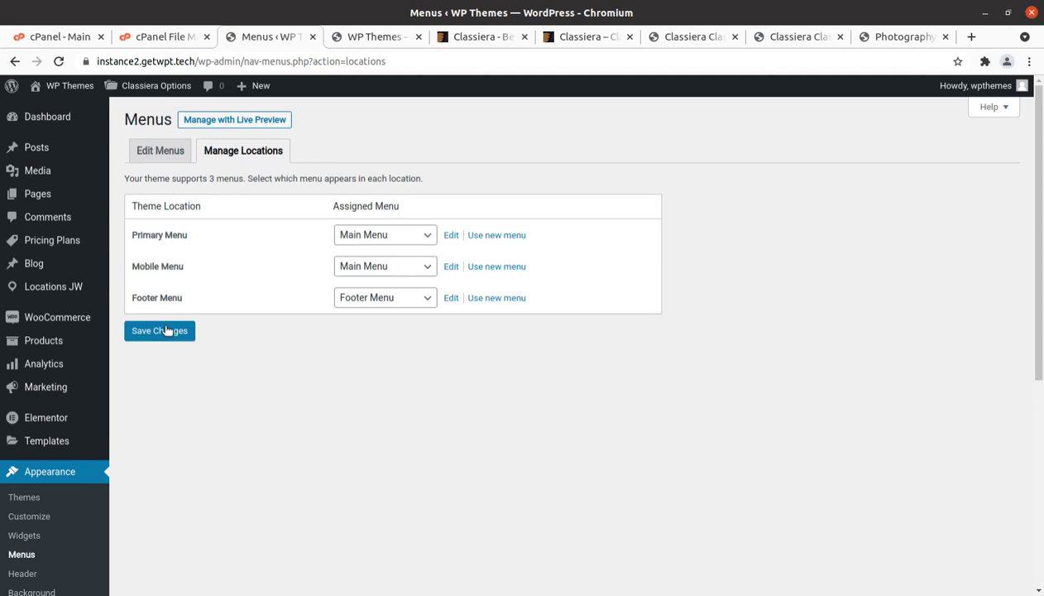
pyautogui.click(382, 38)
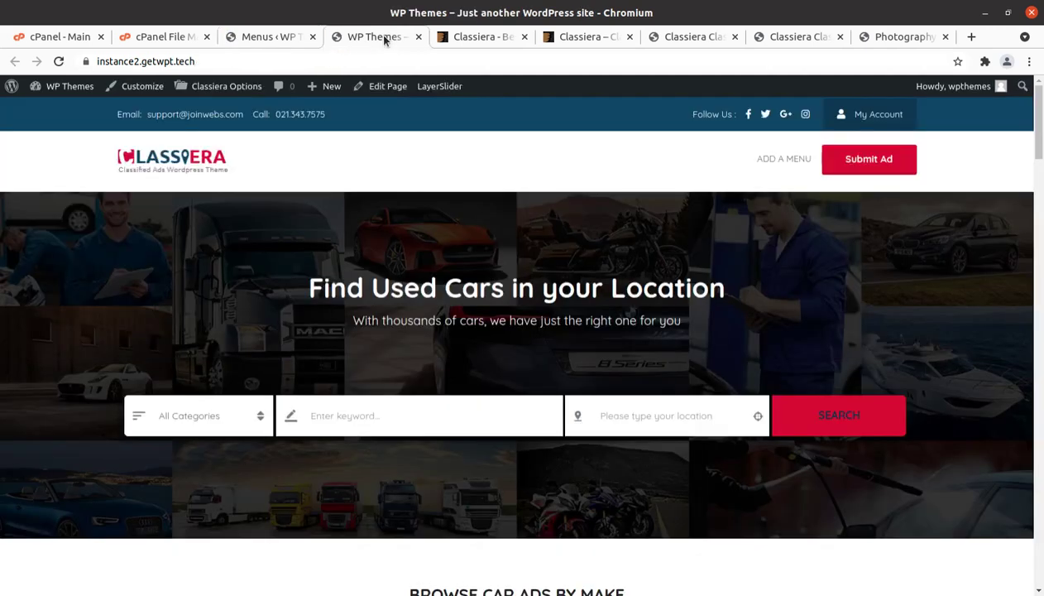
# Reload the homepage to show the assigned menus, then open the Submit Ad page.
pyautogui.click(59, 63)
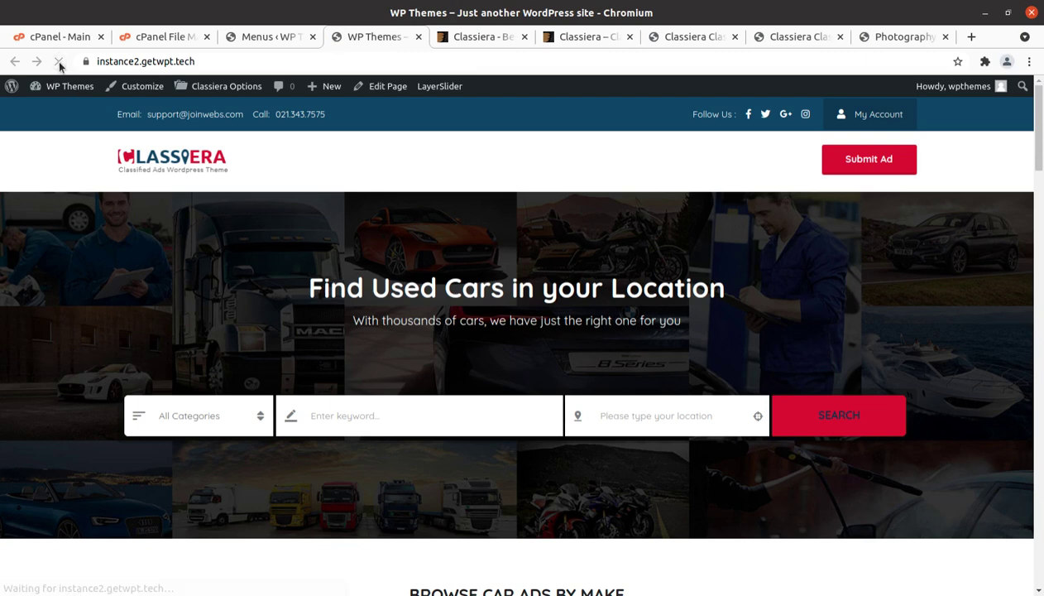
pyautogui.click(59, 63)
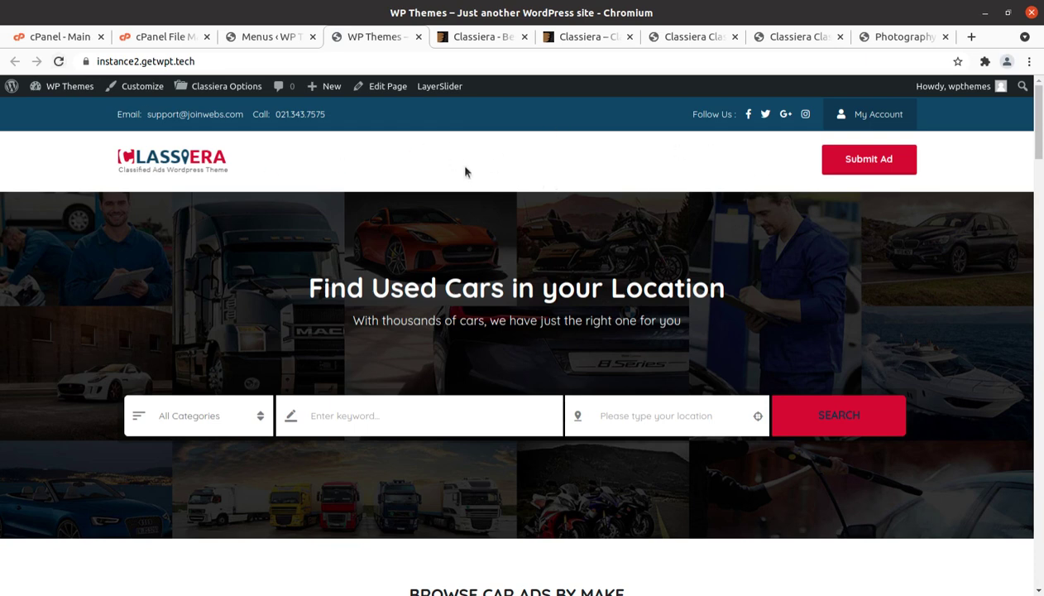
pyautogui.click(872, 169)
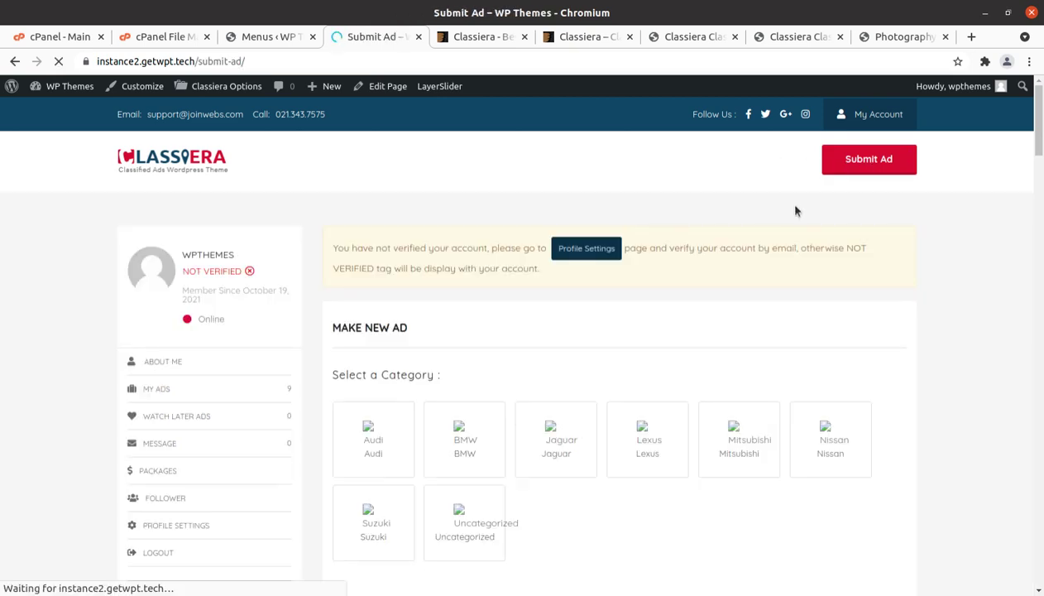
# Scroll through the Submit Ad form's fields, images, location and Regular/Featured plans, then back up.
pyautogui.scroll(-2, 342, 321)
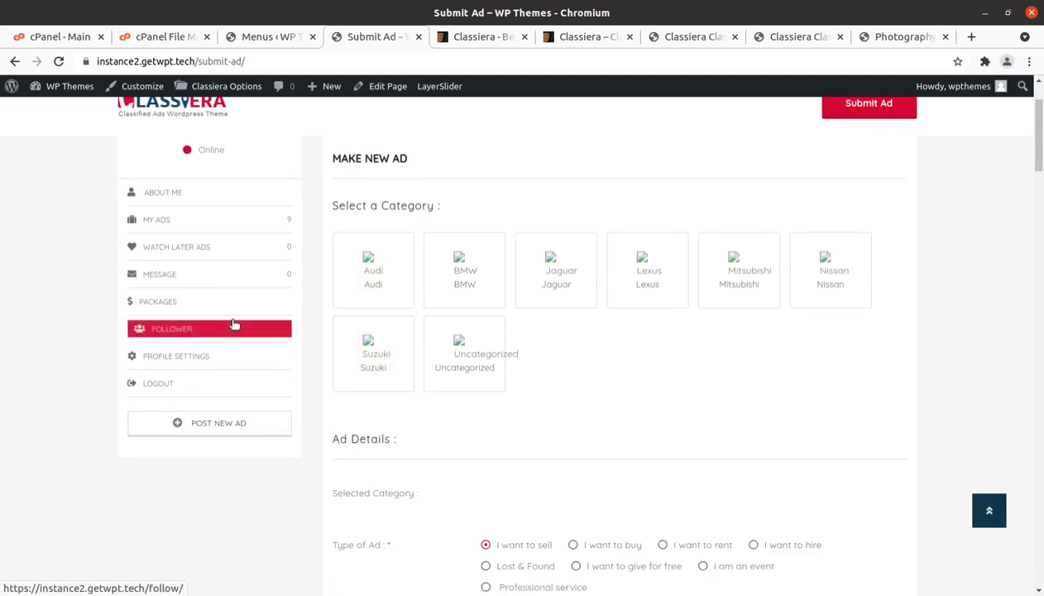
pyautogui.scroll(-4, 685, 329)
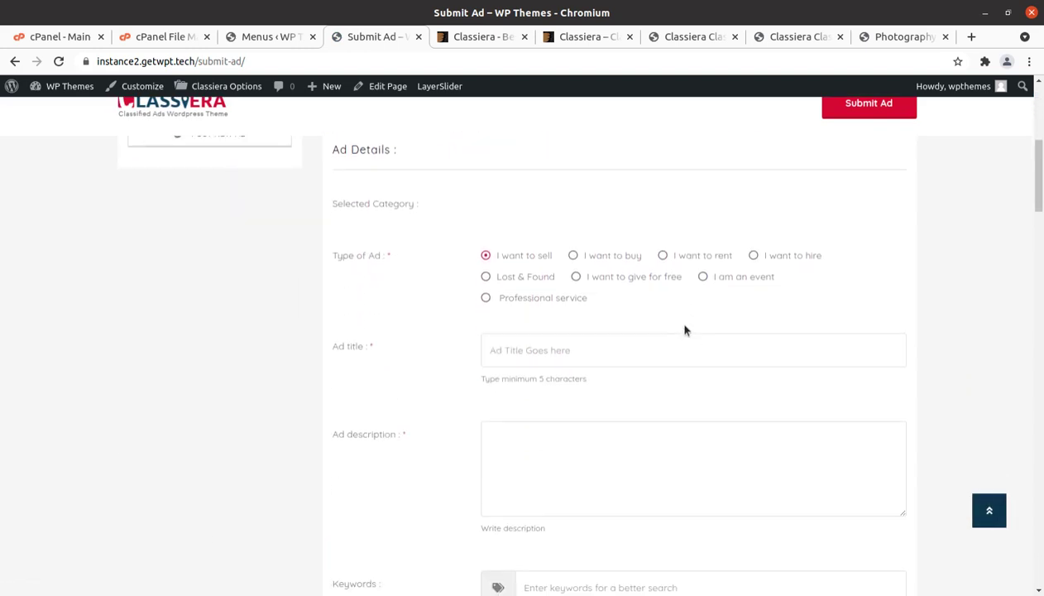
pyautogui.scroll(-2, 591, 348)
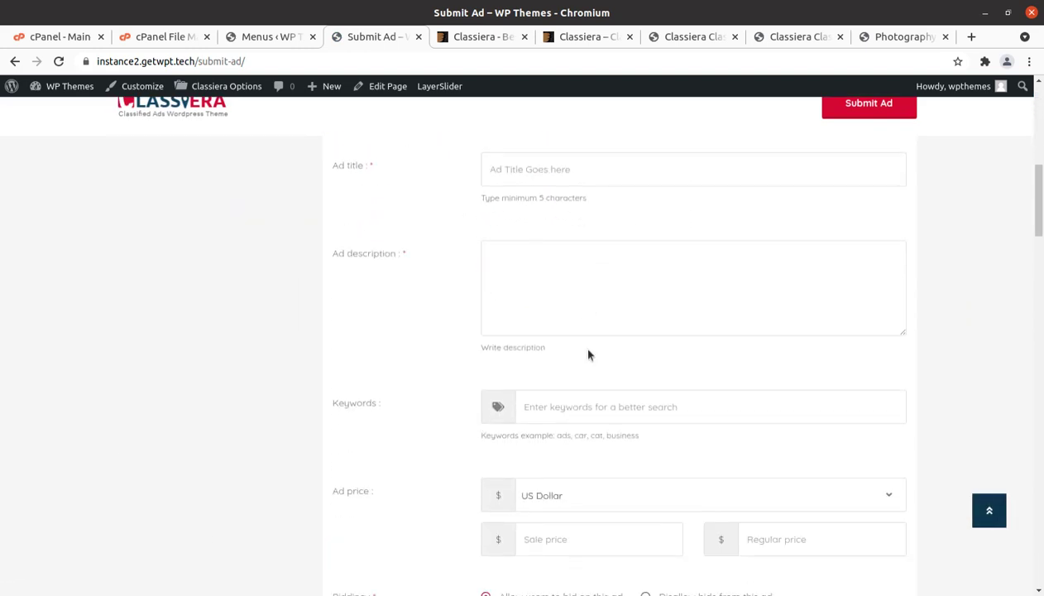
pyautogui.scroll(-2, 501, 277)
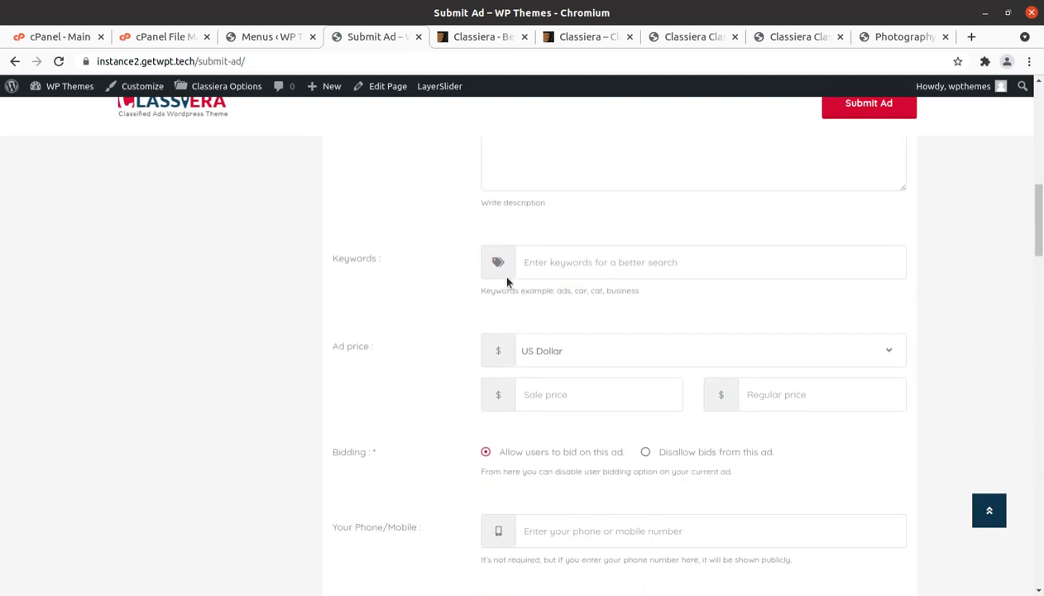
pyautogui.scroll(-5, 508, 282)
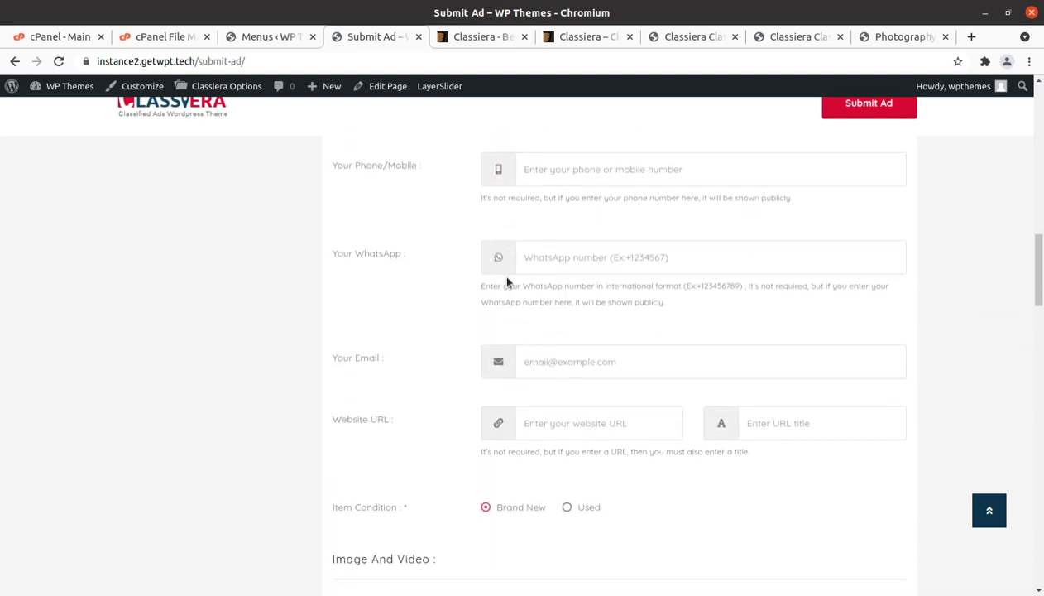
pyautogui.scroll(-6, 507, 282)
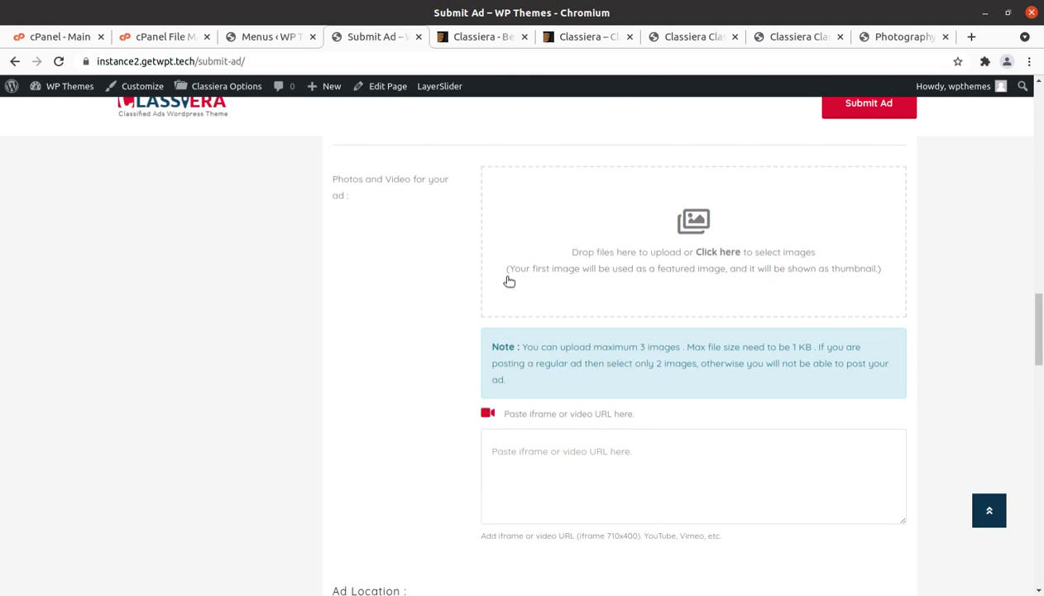
pyautogui.scroll(-1, 509, 281)
pyautogui.scroll(-4, 508, 282)
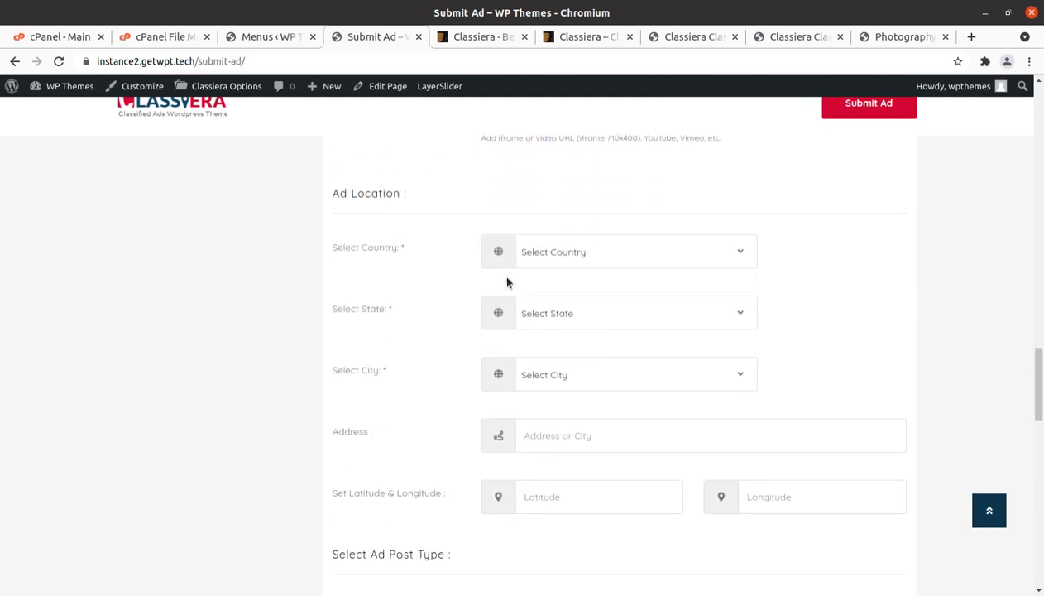
pyautogui.scroll(-6, 507, 282)
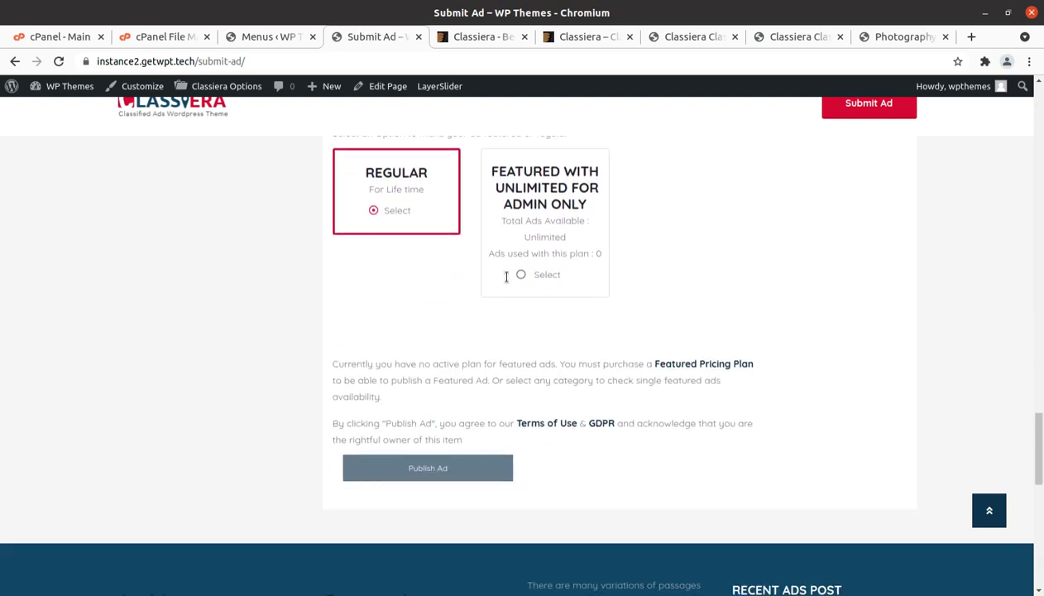
pyautogui.scroll(-2, 507, 276)
pyautogui.scroll(10, 506, 277)
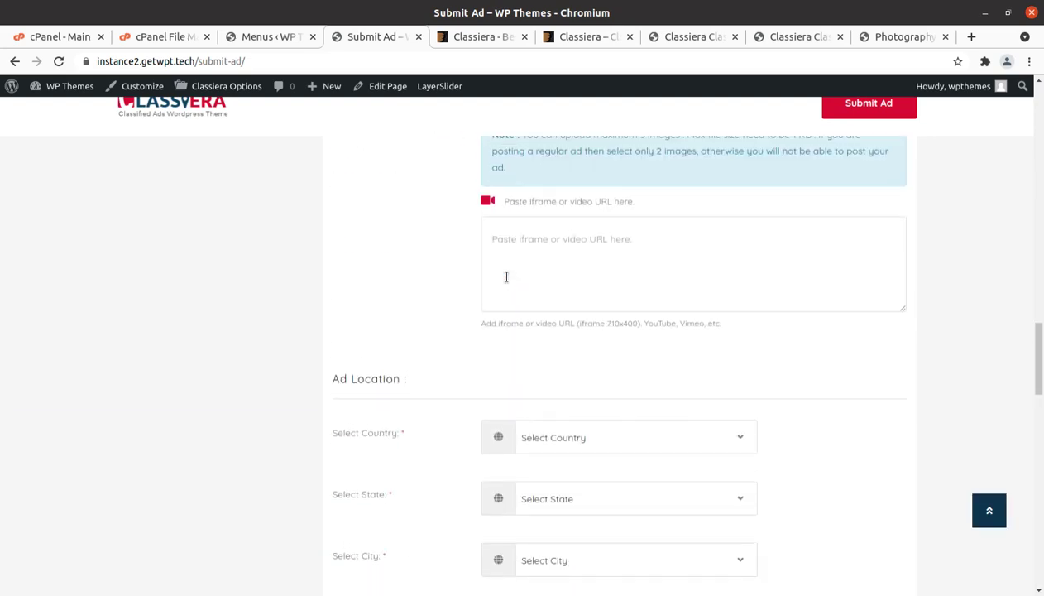
pyautogui.scroll(15, 506, 277)
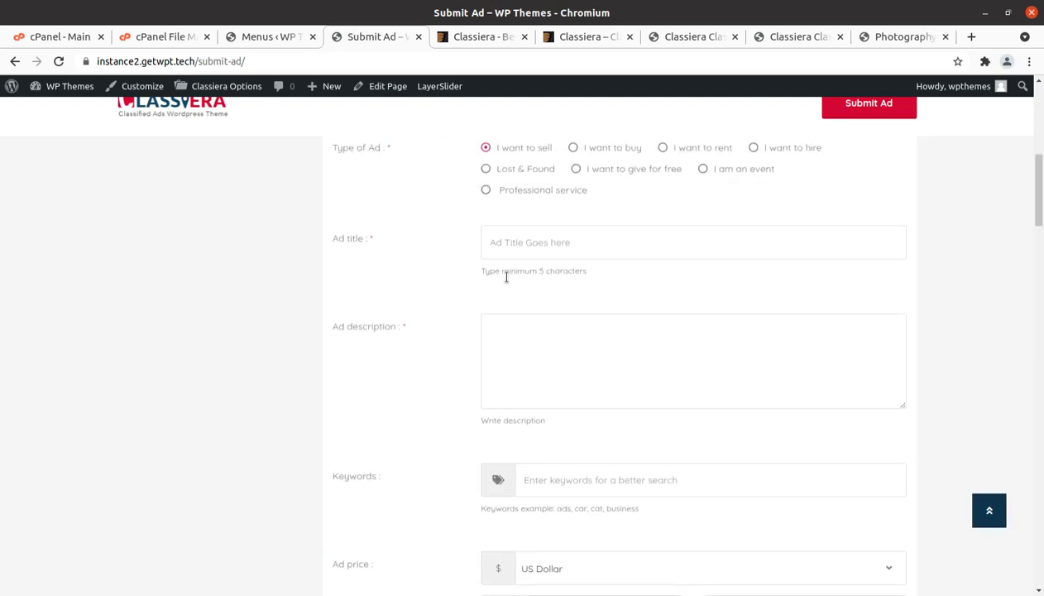
pyautogui.scroll(8, 506, 276)
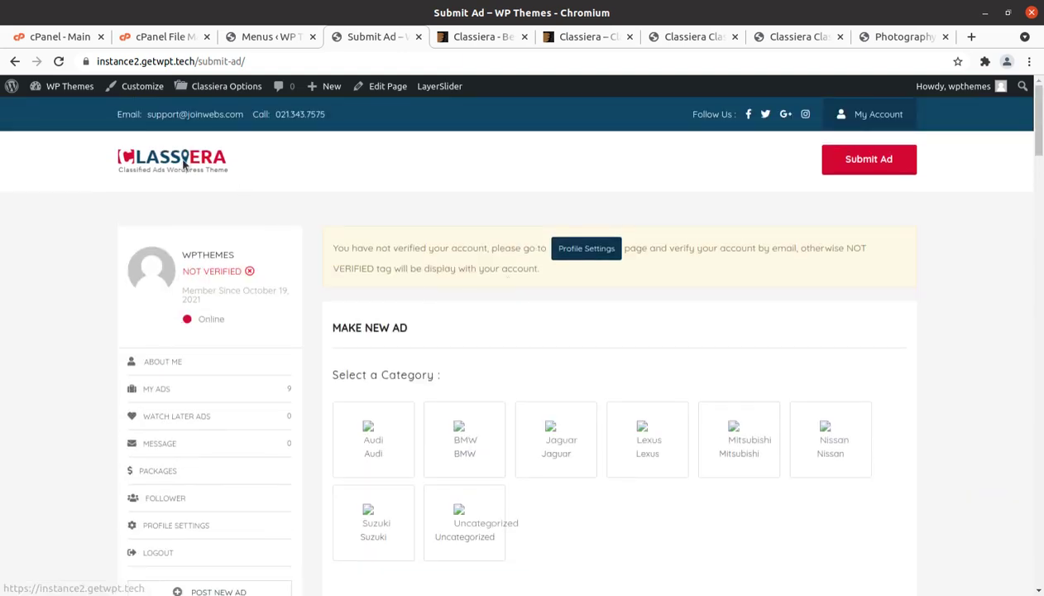
# Go back to the site homepage via the logo, then open the admin Dashboard.
pyautogui.click(184, 163)
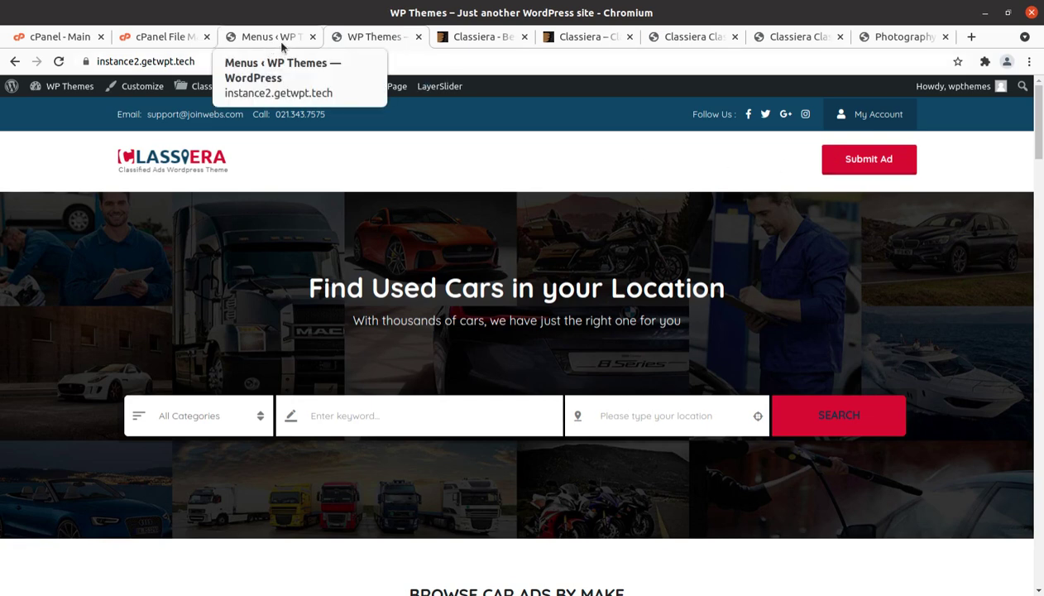
pyautogui.click(247, 42)
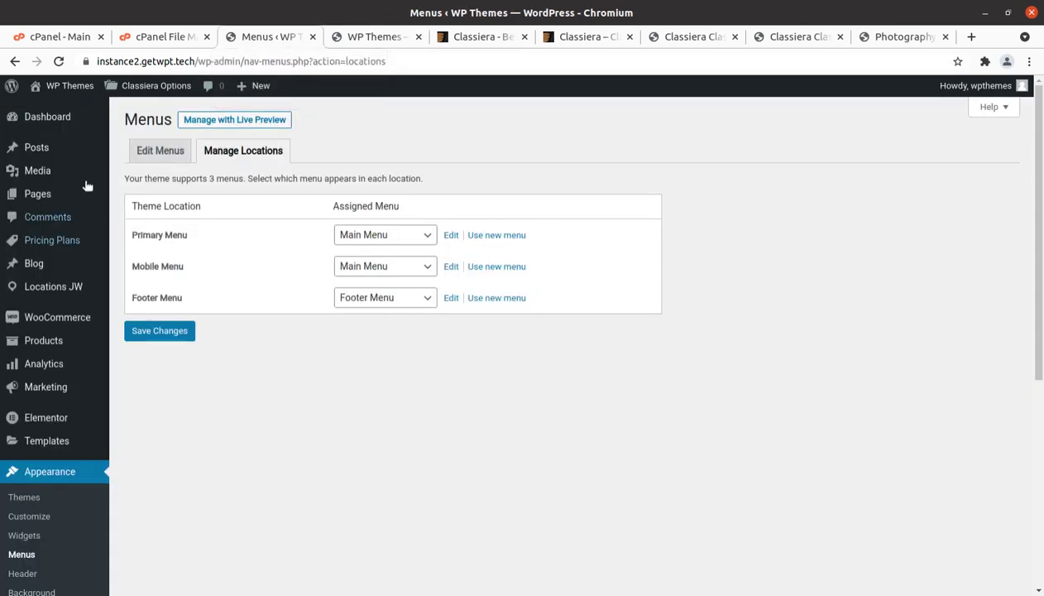
pyautogui.click(58, 120)
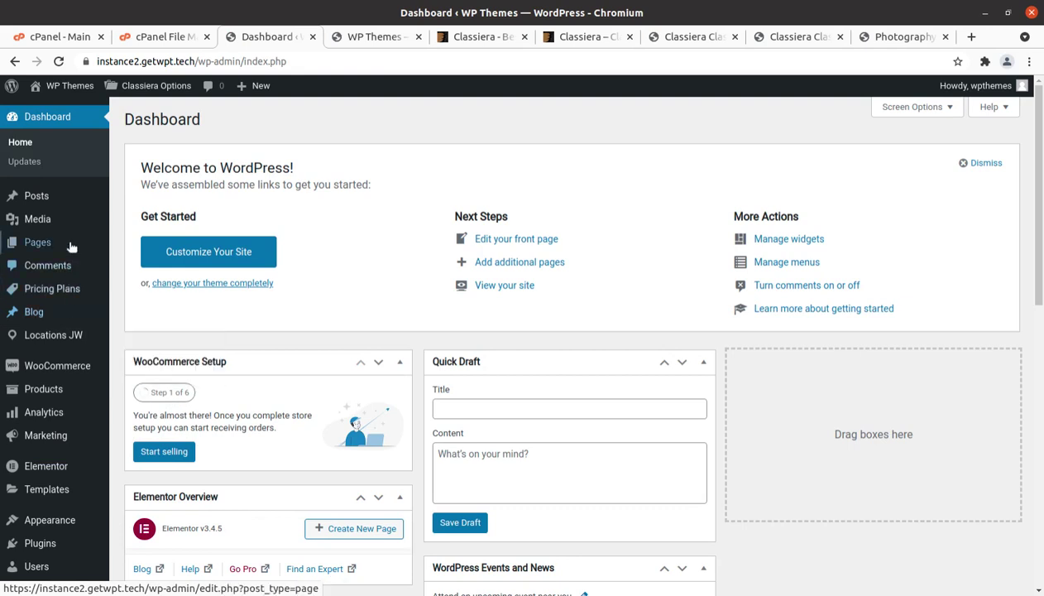
# Open the Locations JW Countries list, showing five published countries.
pyautogui.moveTo(57, 193)
pyautogui.moveTo(56, 337)
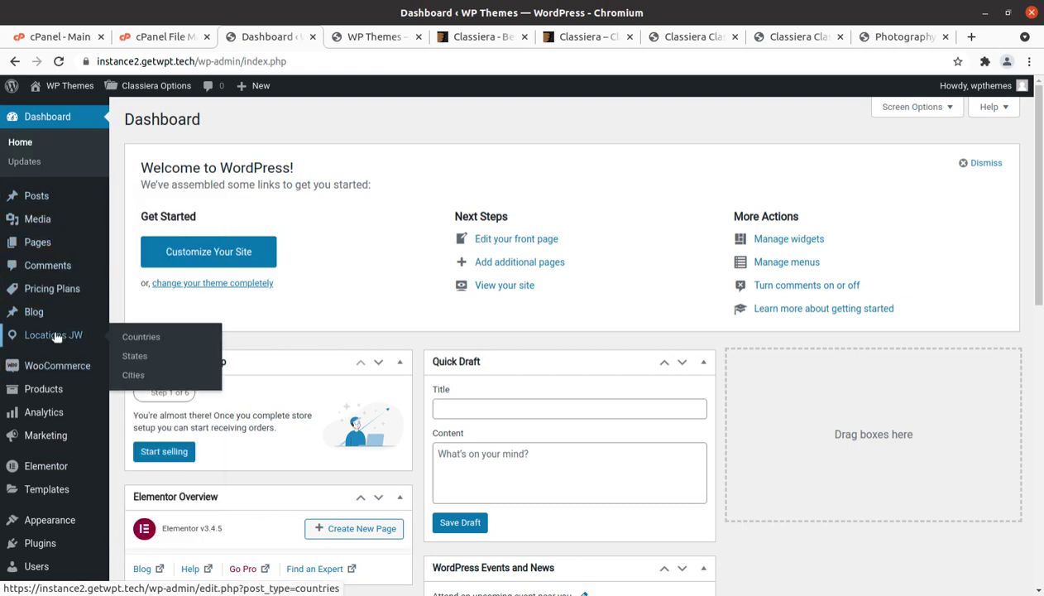
pyautogui.click(63, 341)
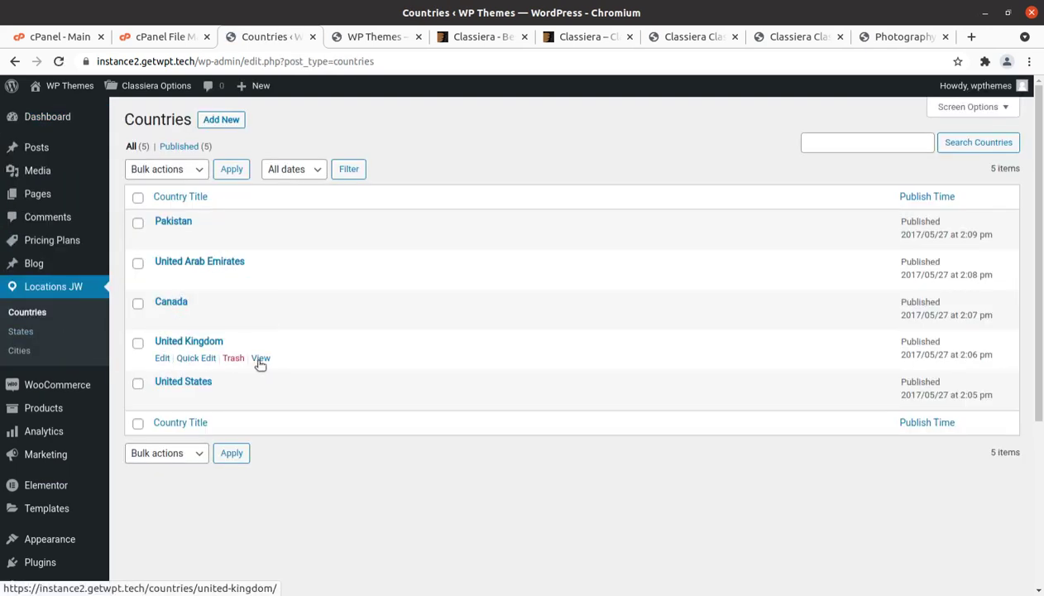
pyautogui.click(260, 362)
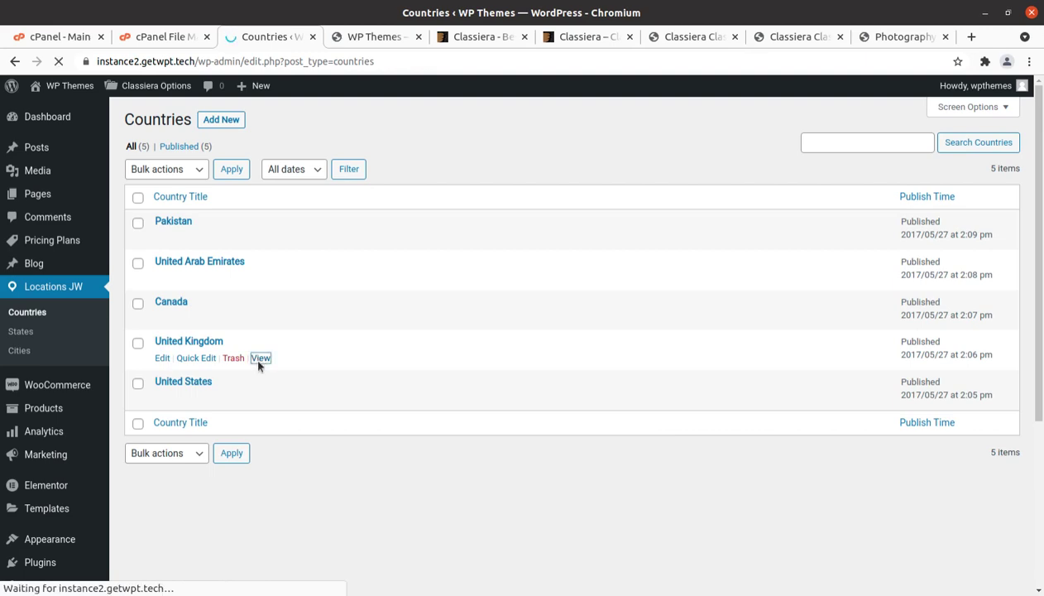
pyautogui.scroll(-3, 302, 317)
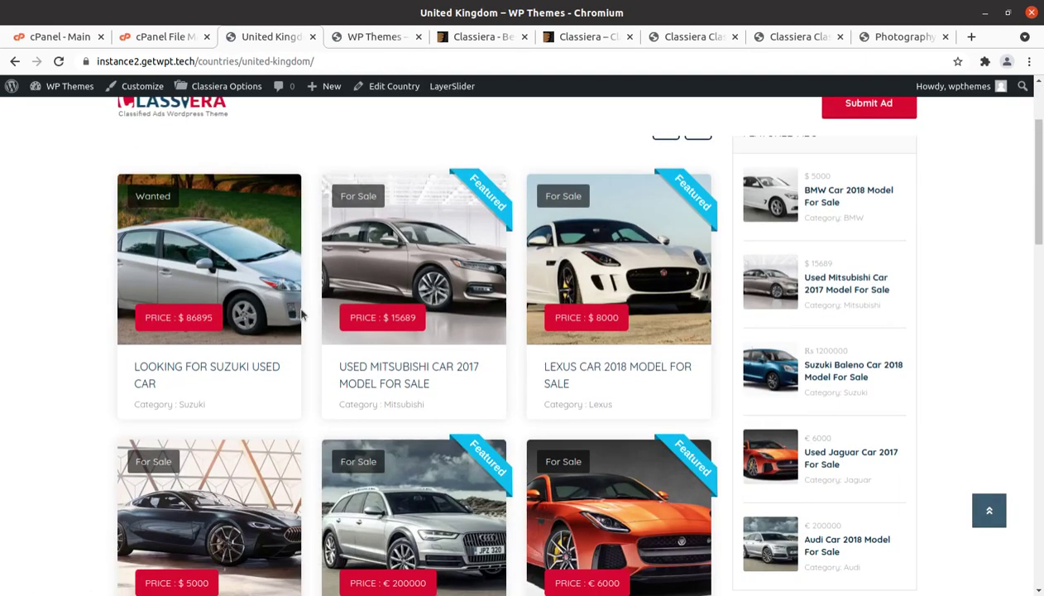
pyautogui.scroll(-5, 190, 225)
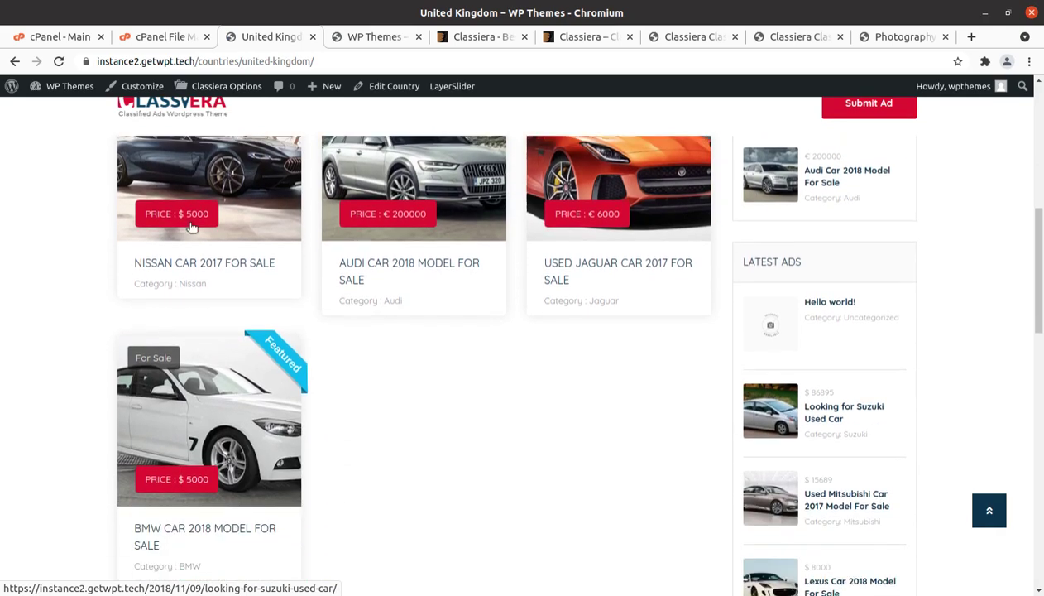
pyautogui.scroll(7, 191, 225)
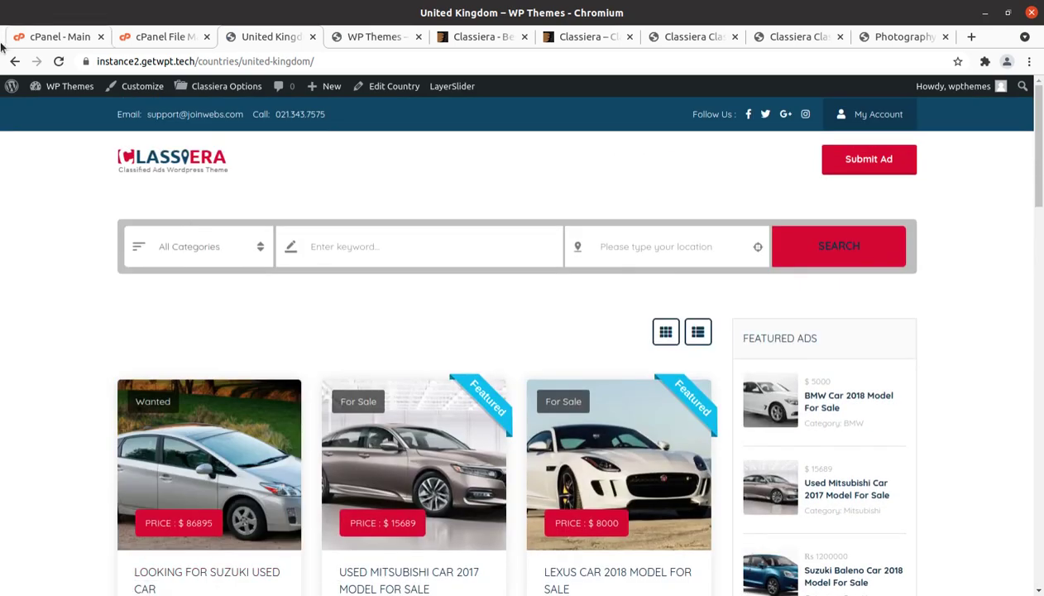
pyautogui.click(15, 61)
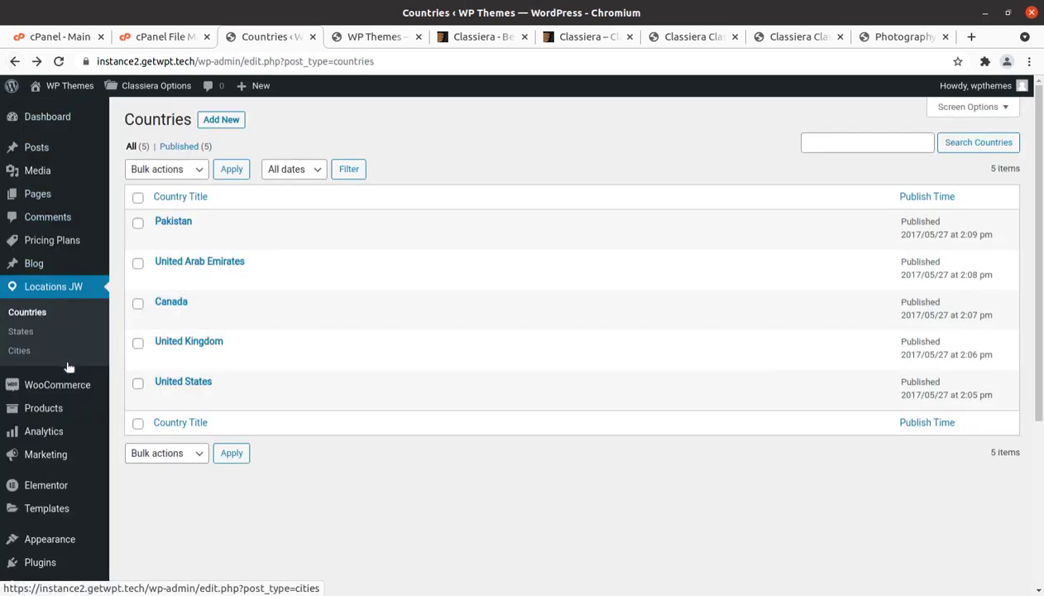
# Open Classiera Options > General Settings from the admin sidebar flyout menu.
pyautogui.scroll(-3, 70, 366)
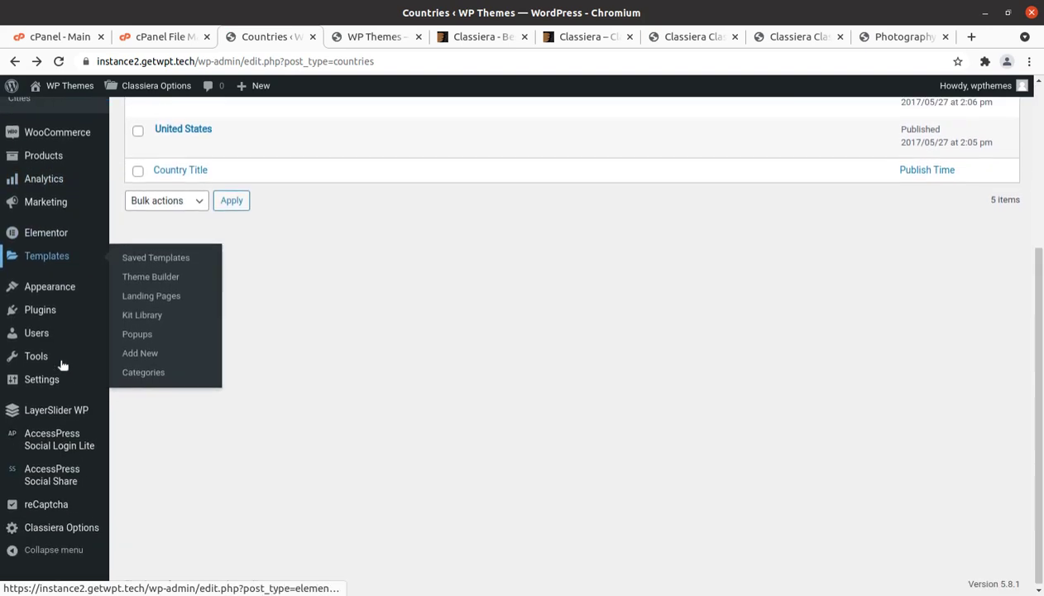
pyautogui.moveTo(61, 408)
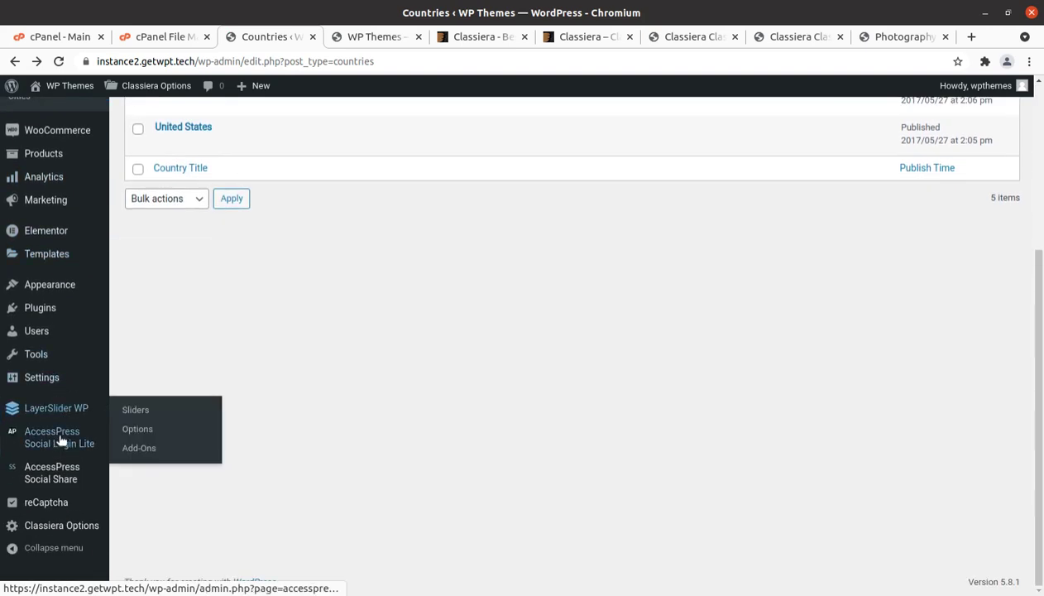
pyautogui.moveTo(55, 469)
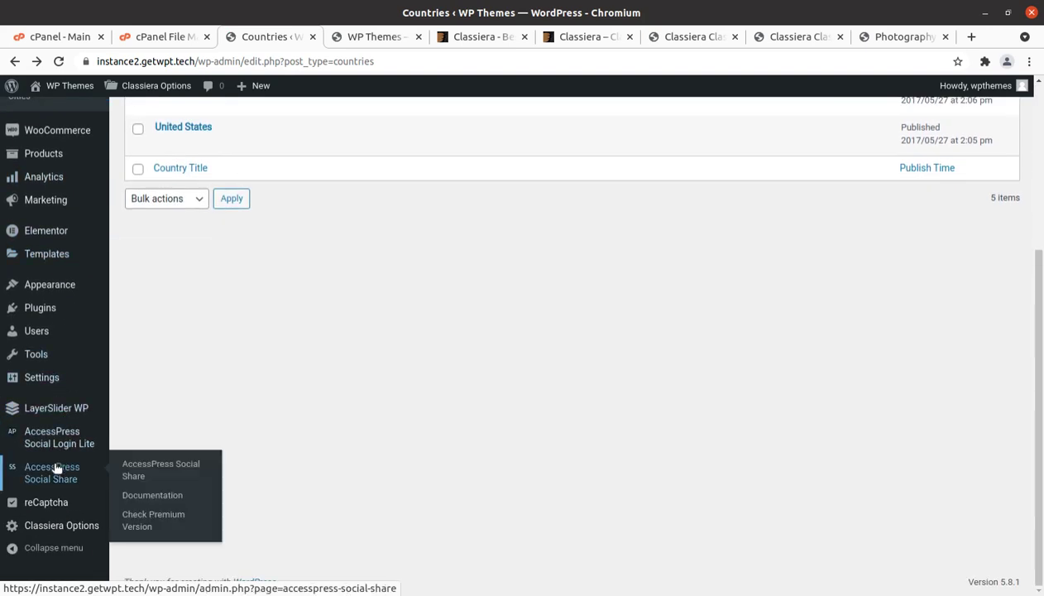
pyautogui.moveTo(65, 536)
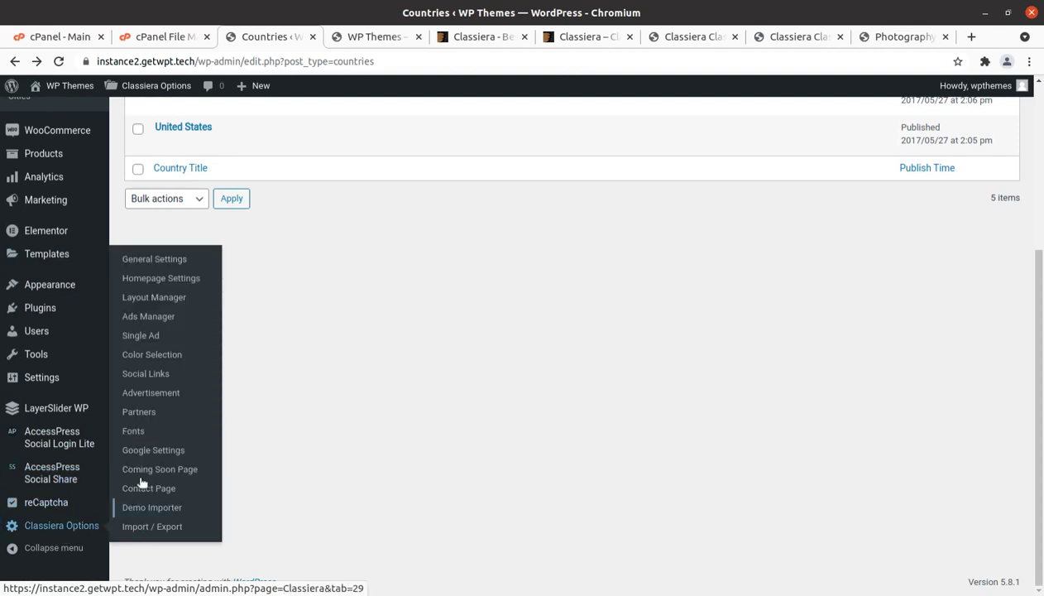
pyautogui.click(148, 262)
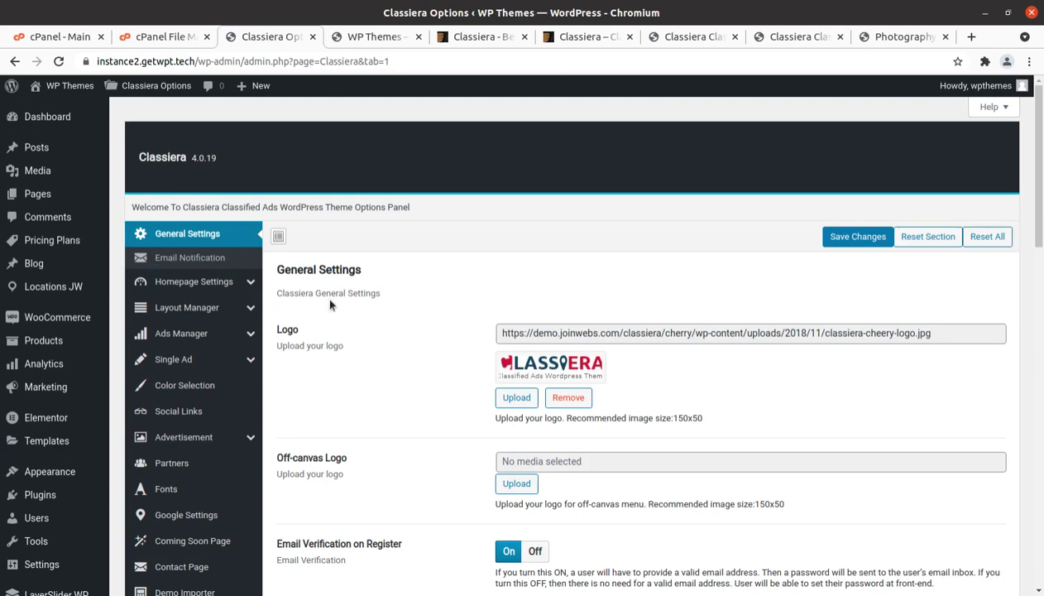
# Scroll General Settings down to the Footer Logo and back, then show Email Notification.
pyautogui.scroll(-1, 335, 300)
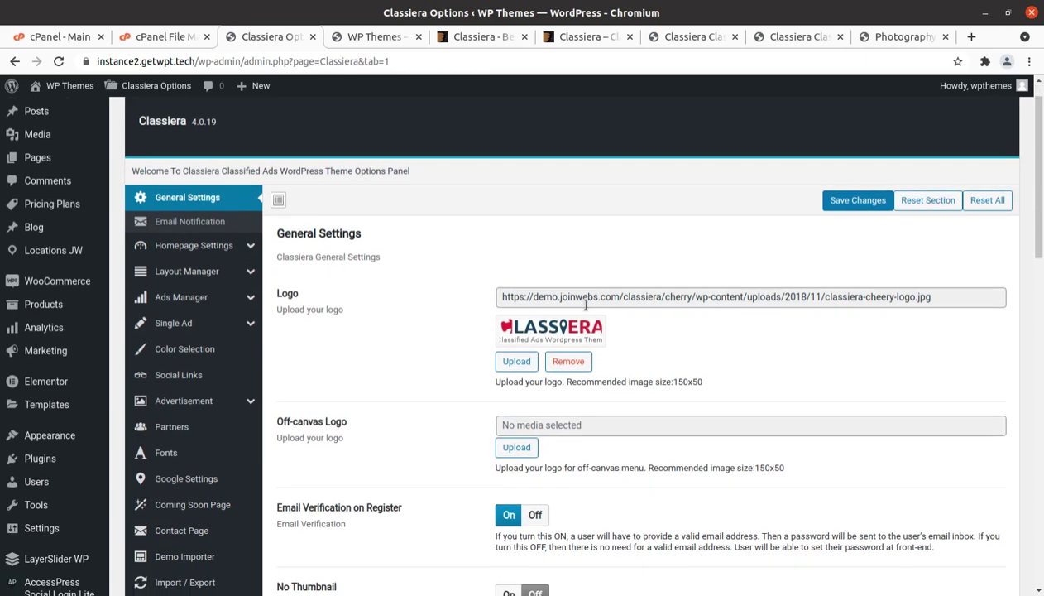
pyautogui.scroll(-2, 302, 319)
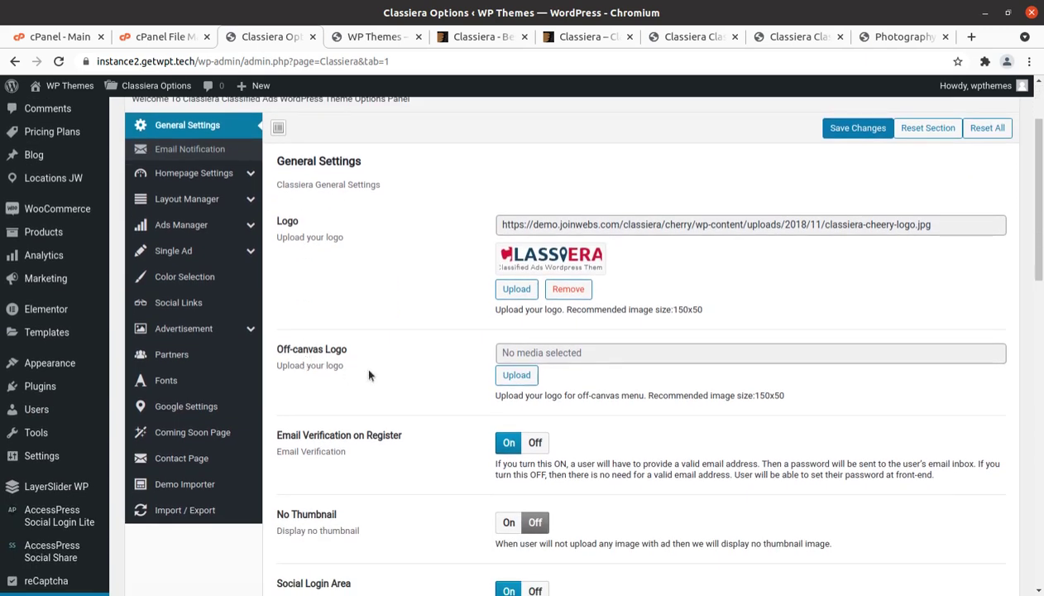
pyautogui.scroll(-3, 369, 375)
pyautogui.scroll(-2, 364, 374)
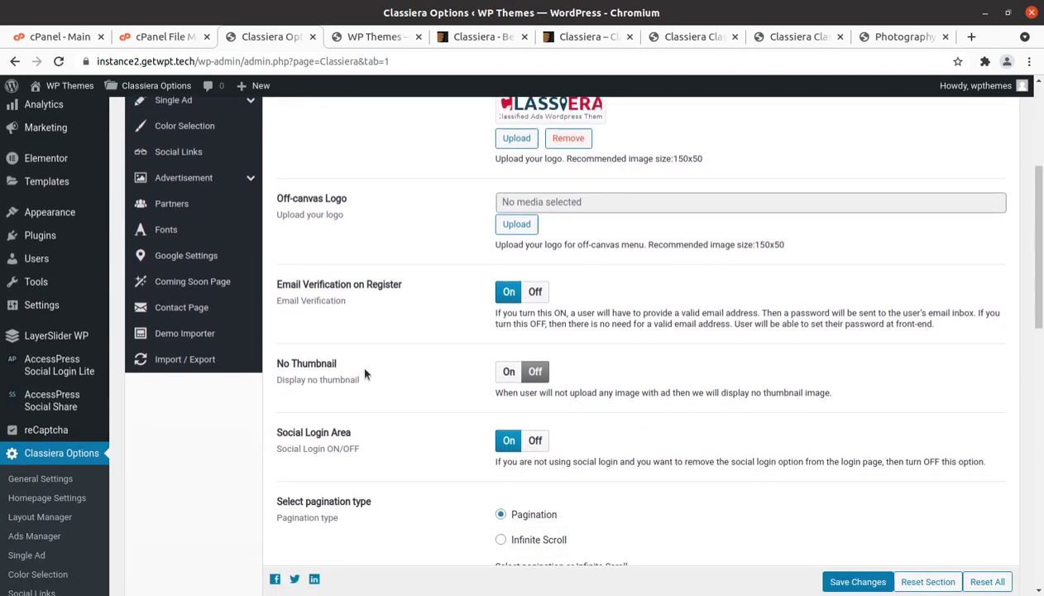
pyautogui.scroll(-18, 591, 407)
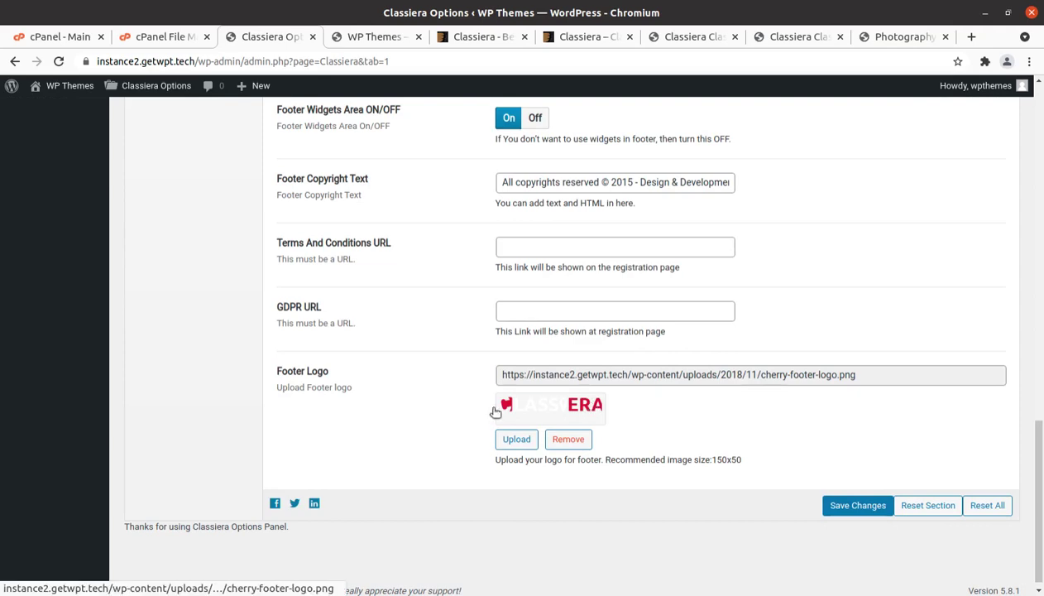
pyautogui.scroll(8, 602, 410)
pyautogui.scroll(15, 605, 411)
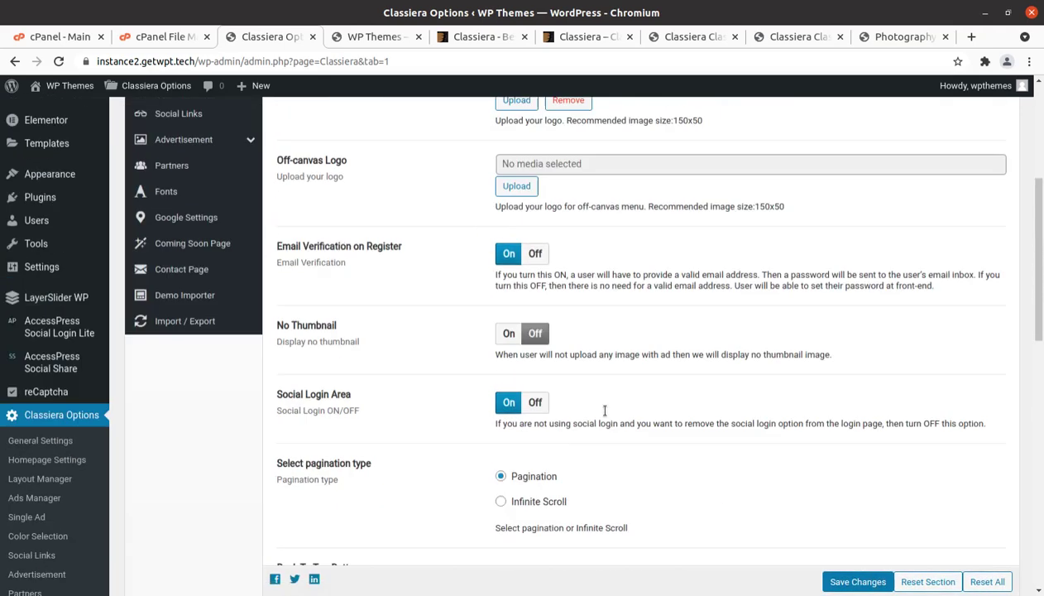
pyautogui.click(169, 264)
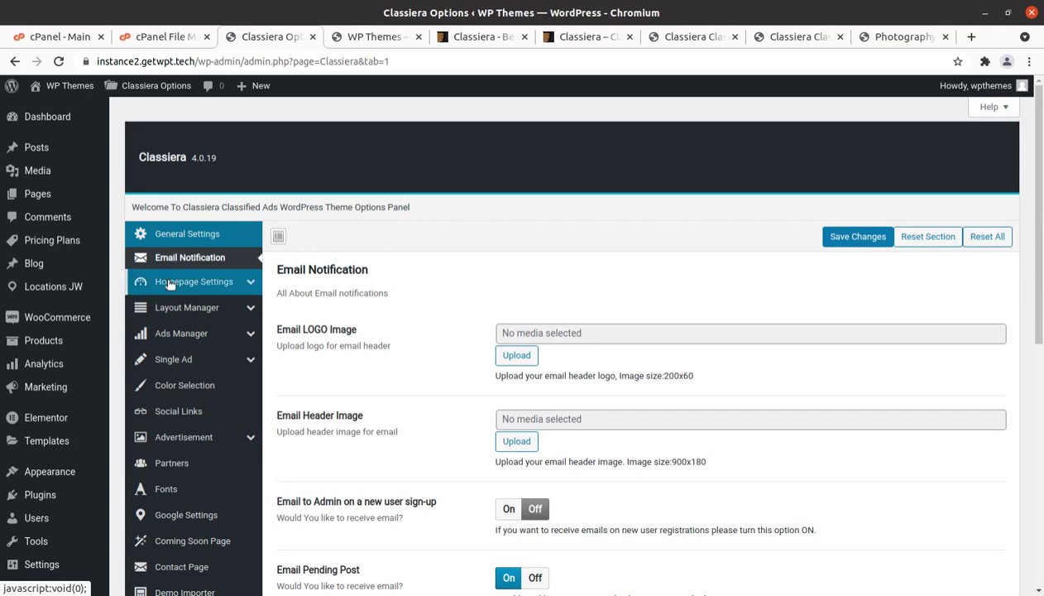
# Open Classiera's Homepage Settings section and look through its options.
pyautogui.scroll(-3, 523, 296)
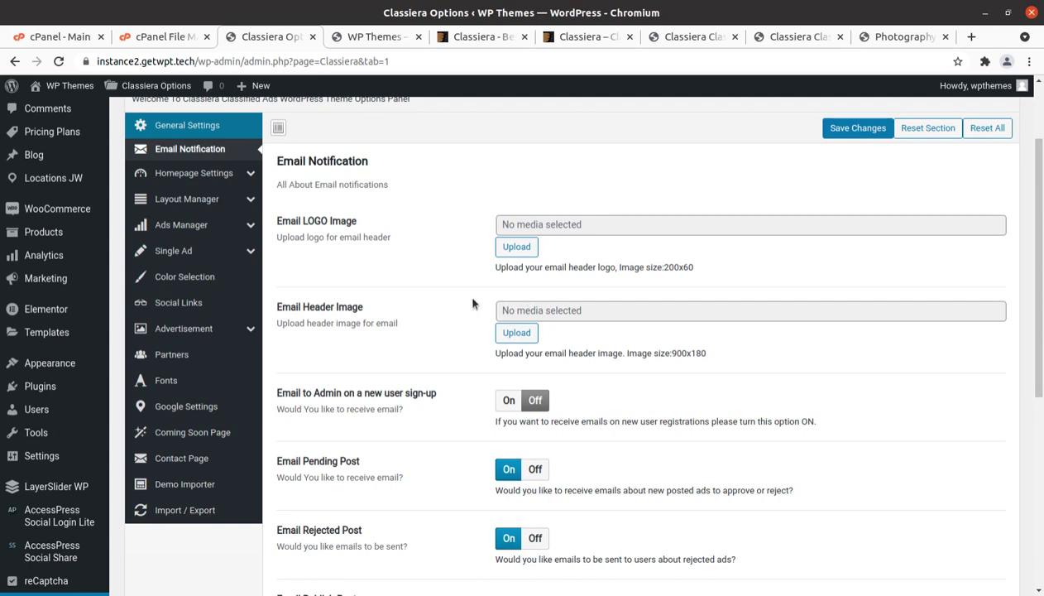
pyautogui.scroll(3, 465, 292)
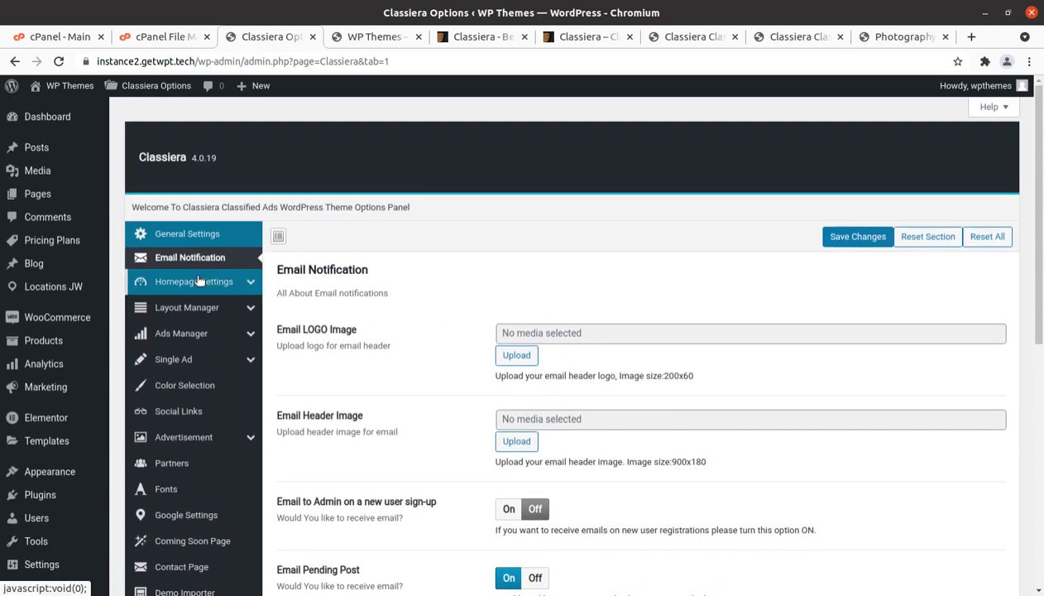
pyautogui.click(199, 281)
pyautogui.scroll(-10, 574, 301)
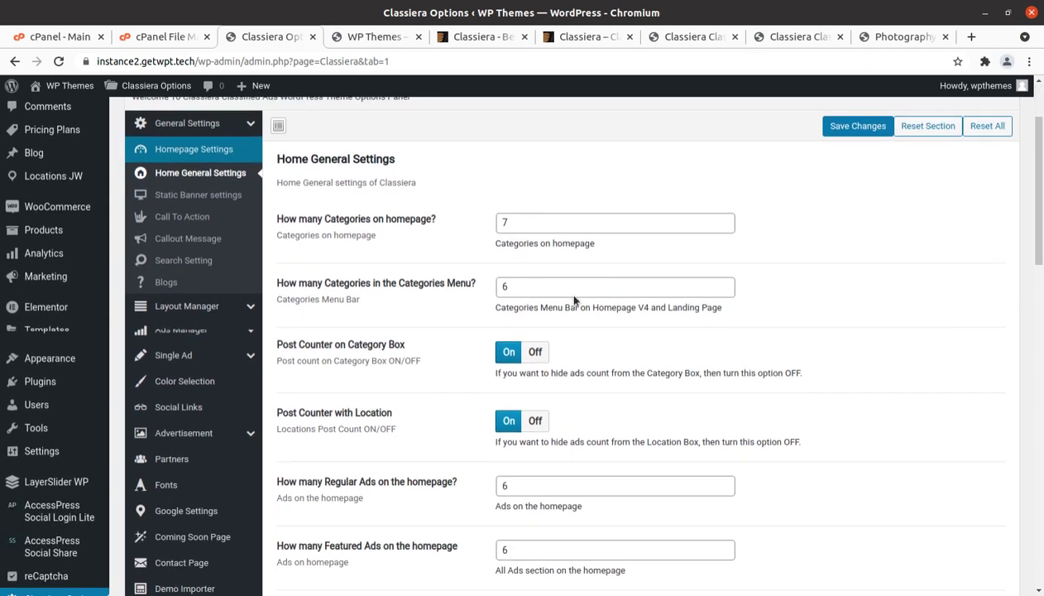
pyautogui.scroll(-4, 575, 301)
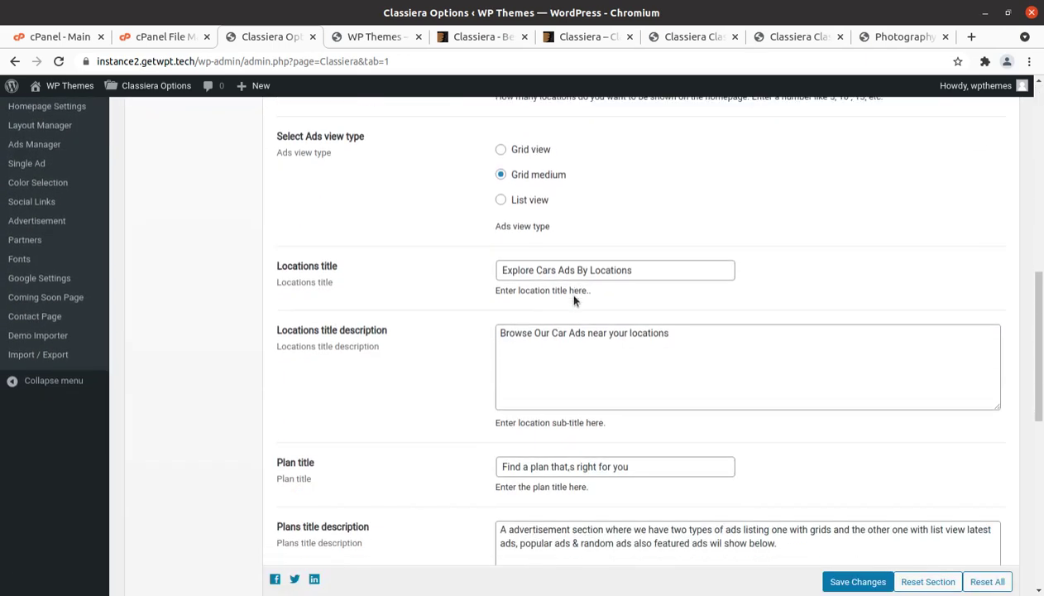
pyautogui.scroll(-2, 575, 300)
pyautogui.scroll(3, 575, 301)
pyautogui.scroll(-10, 575, 301)
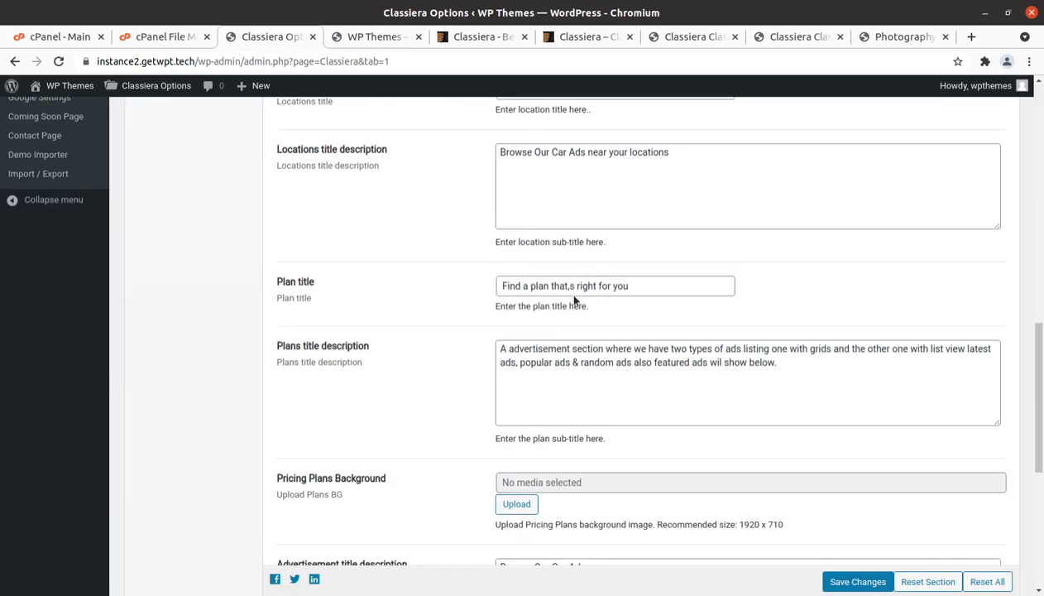
pyautogui.scroll(20, 209, 354)
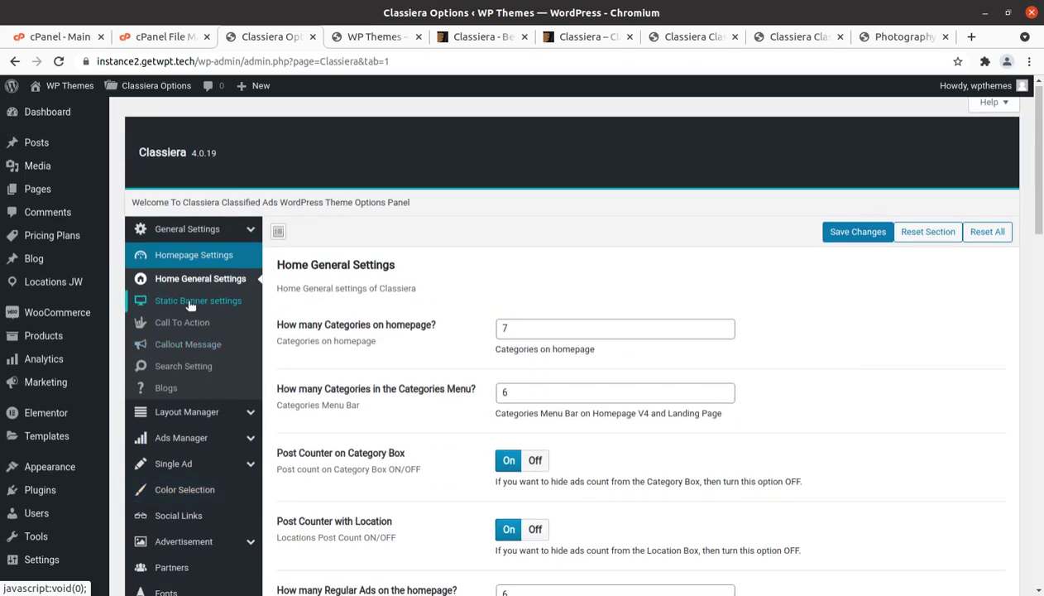
# Review Static Banner, Call To Action, Callout Message, Search Setting, then the Blogs section titled 'Latest From Blog'.
pyautogui.click(191, 303)
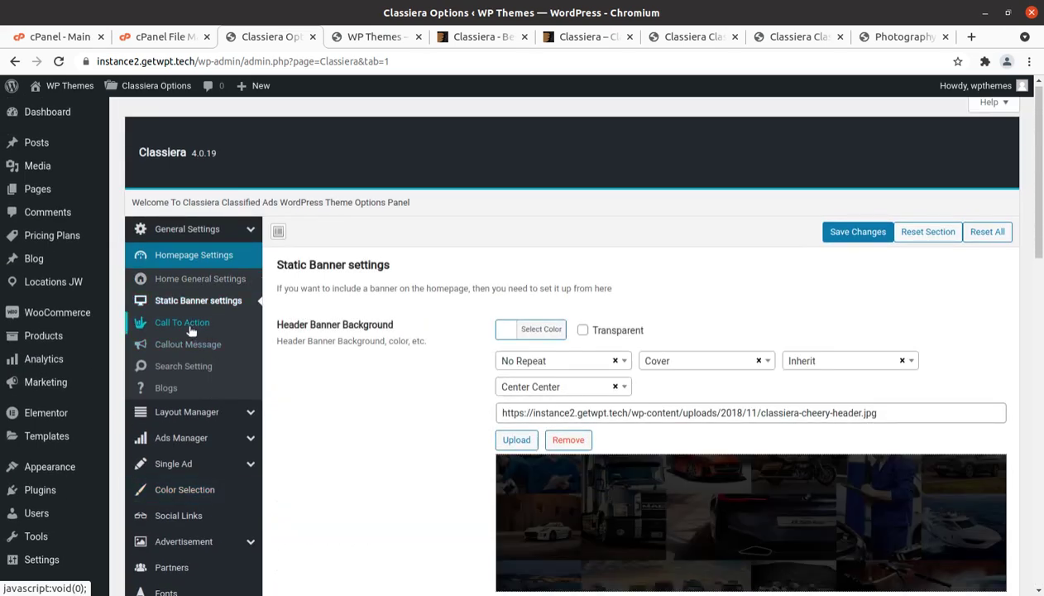
pyautogui.click(191, 331)
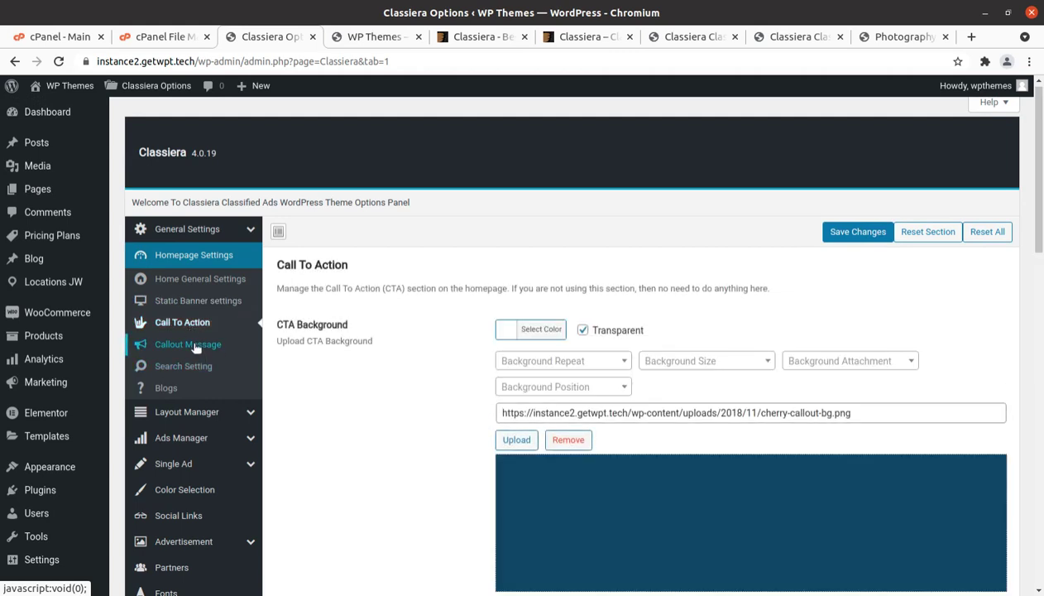
pyautogui.click(189, 344)
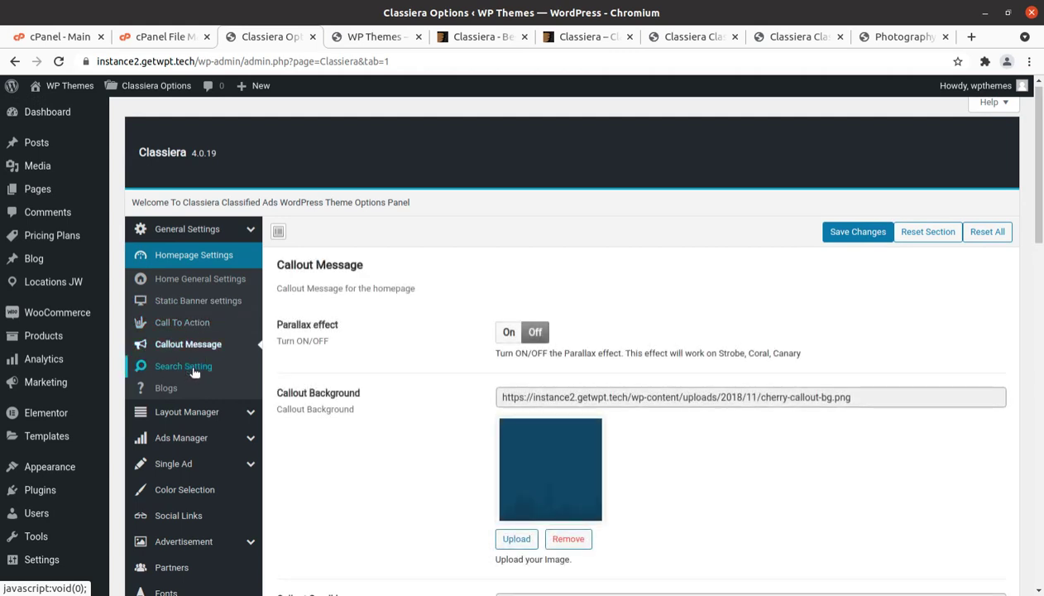
pyautogui.click(193, 370)
pyautogui.click(163, 389)
pyautogui.scroll(-1, 178, 393)
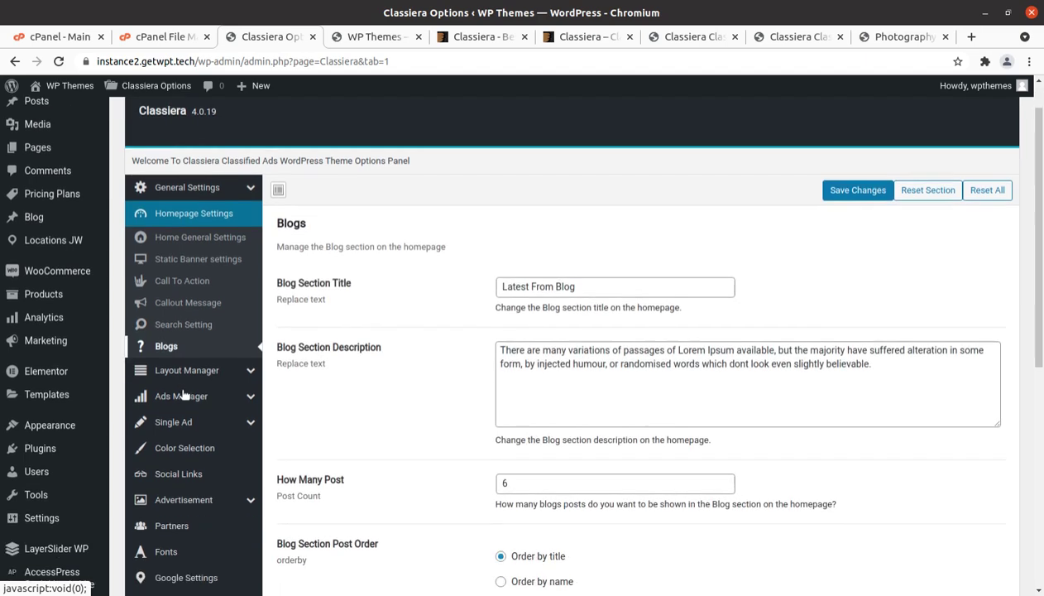
pyautogui.scroll(-2, 184, 396)
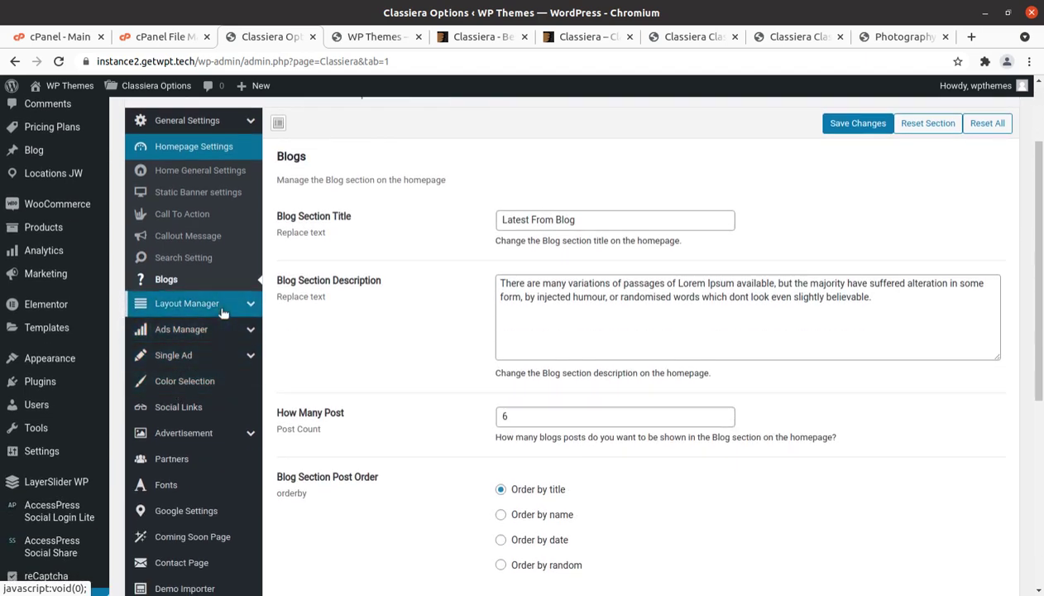
pyautogui.scroll(2, 222, 313)
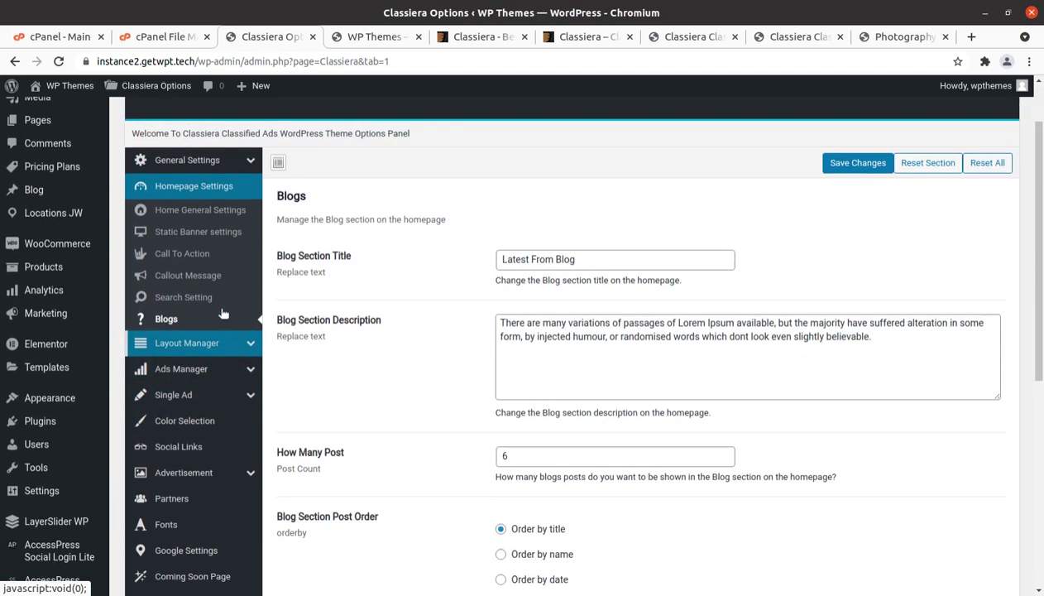
pyautogui.click(222, 378)
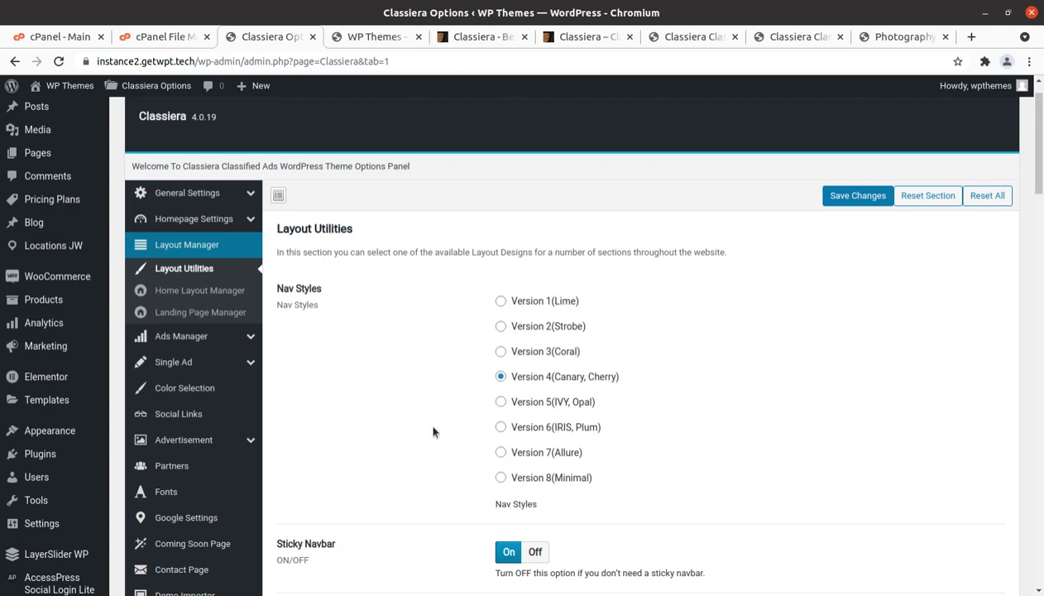
pyautogui.scroll(-3, 433, 431)
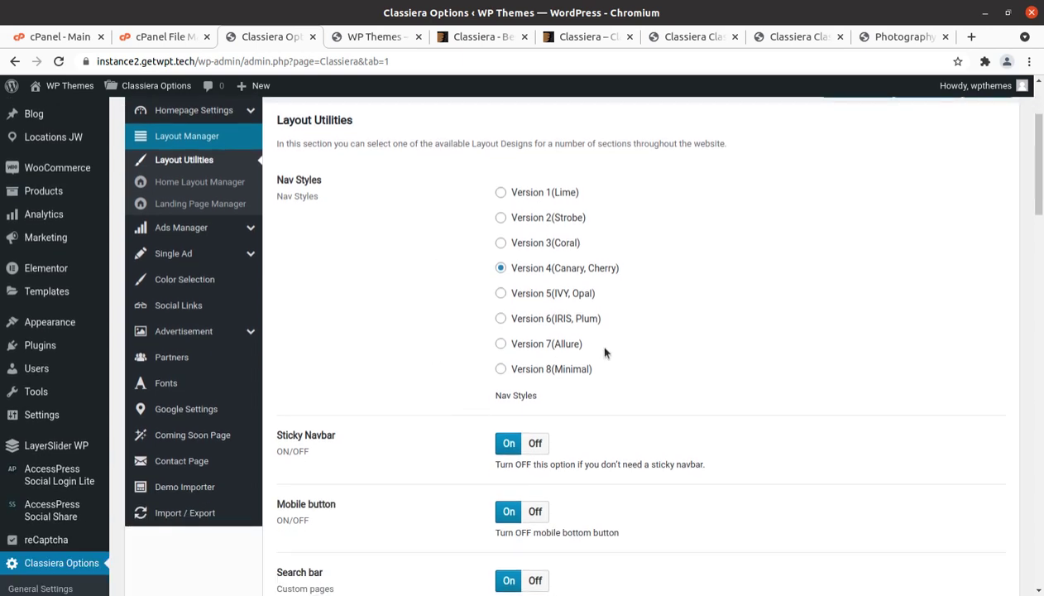
pyautogui.scroll(-3, 462, 387)
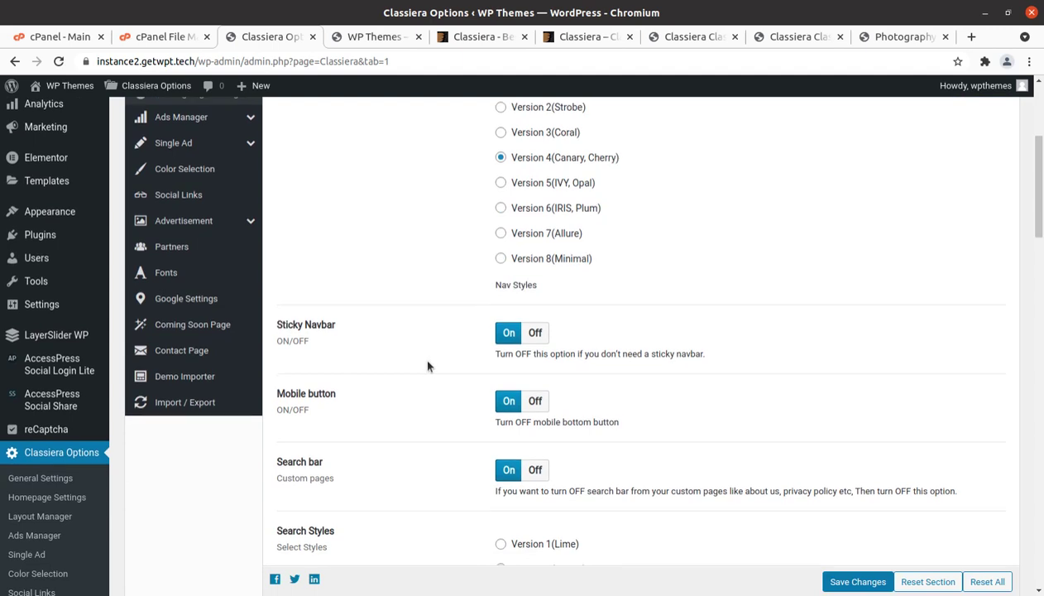
pyautogui.scroll(-3, 411, 357)
pyautogui.scroll(-2, 522, 379)
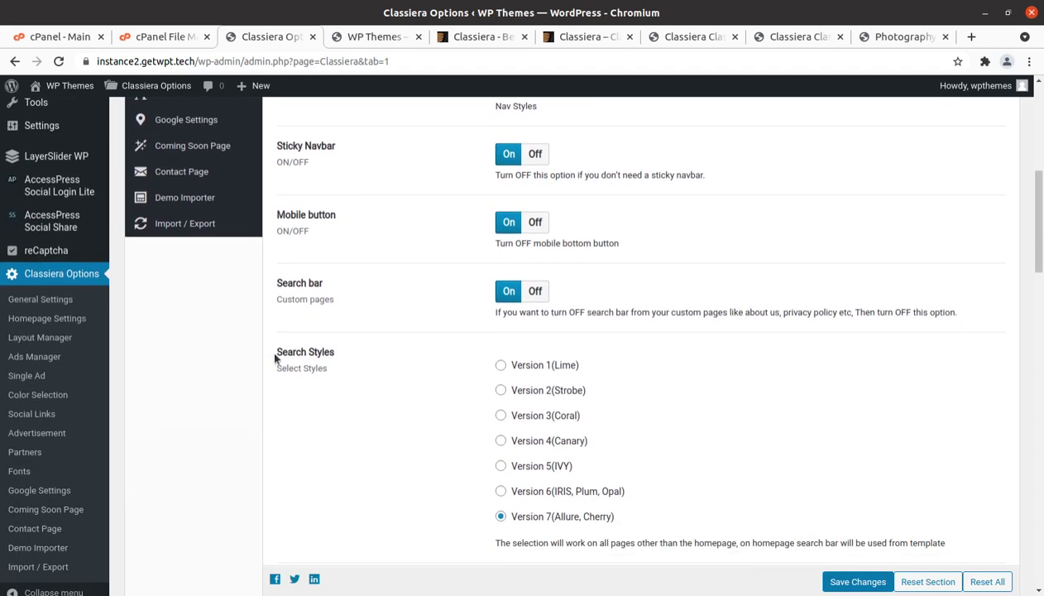
pyautogui.scroll(-5, 335, 381)
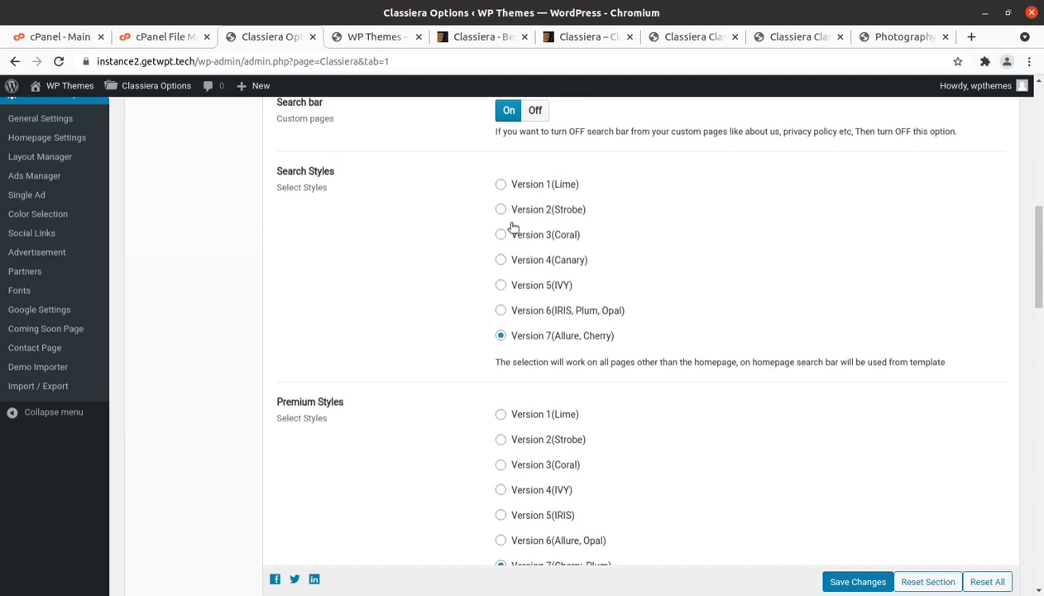
pyautogui.scroll(-8, 531, 273)
pyautogui.scroll(-12, 529, 273)
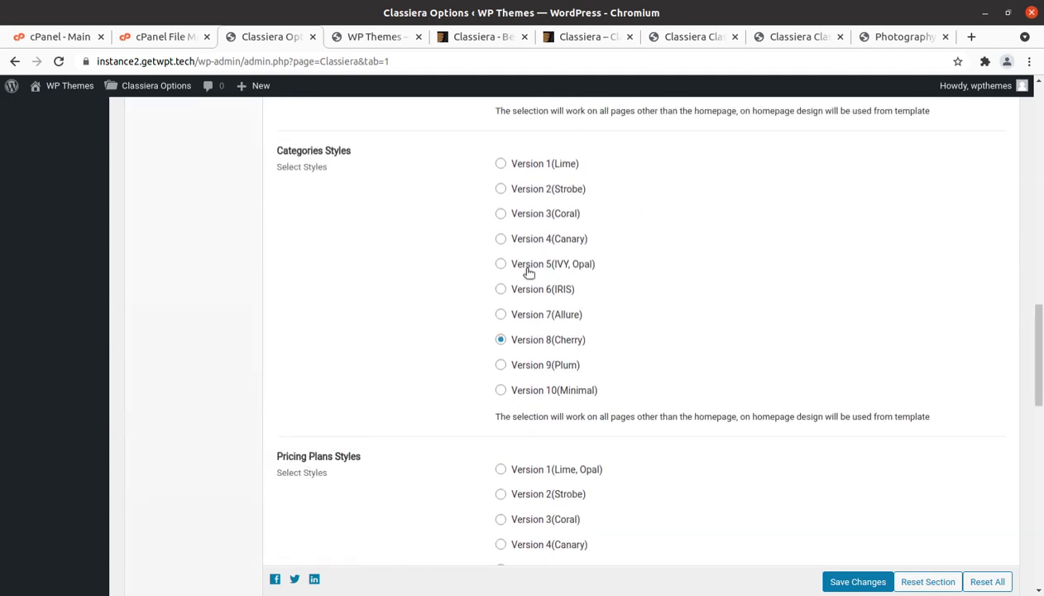
pyautogui.scroll(-14, 473, 314)
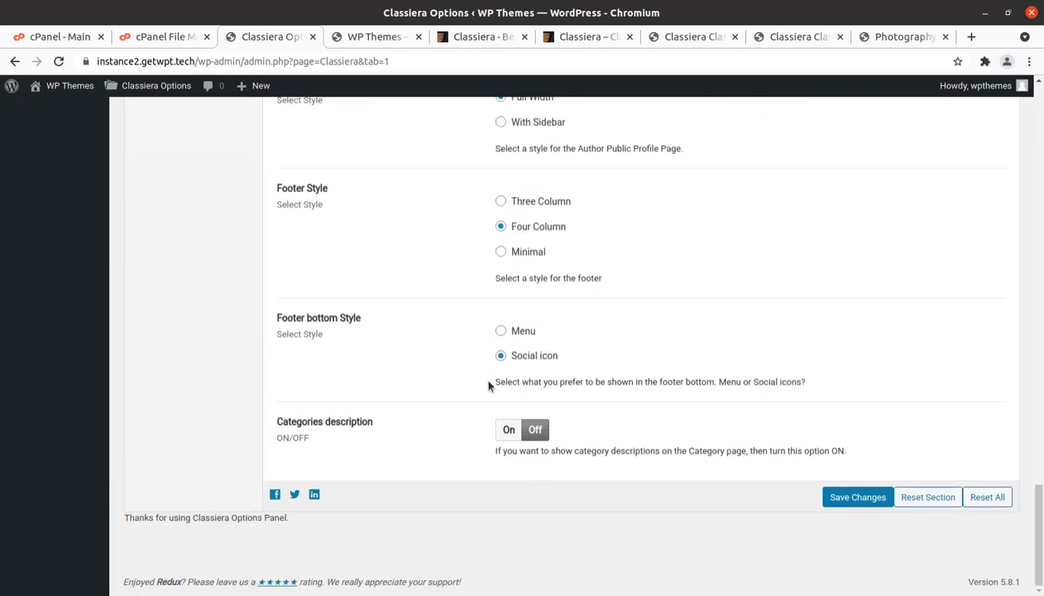
pyautogui.scroll(15, 453, 452)
pyautogui.scroll(20, 453, 452)
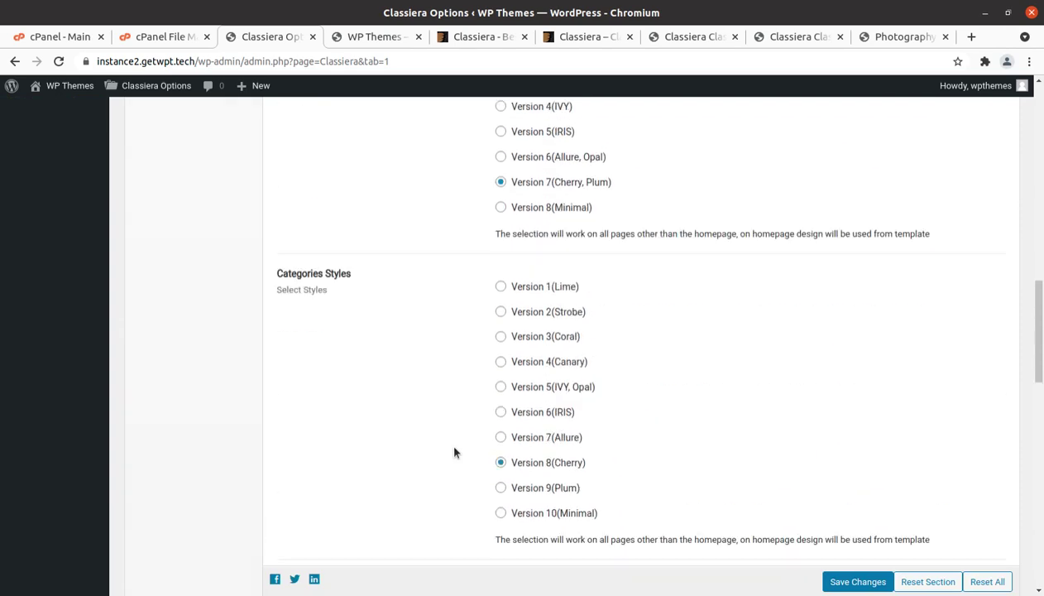
pyautogui.scroll(5, 453, 451)
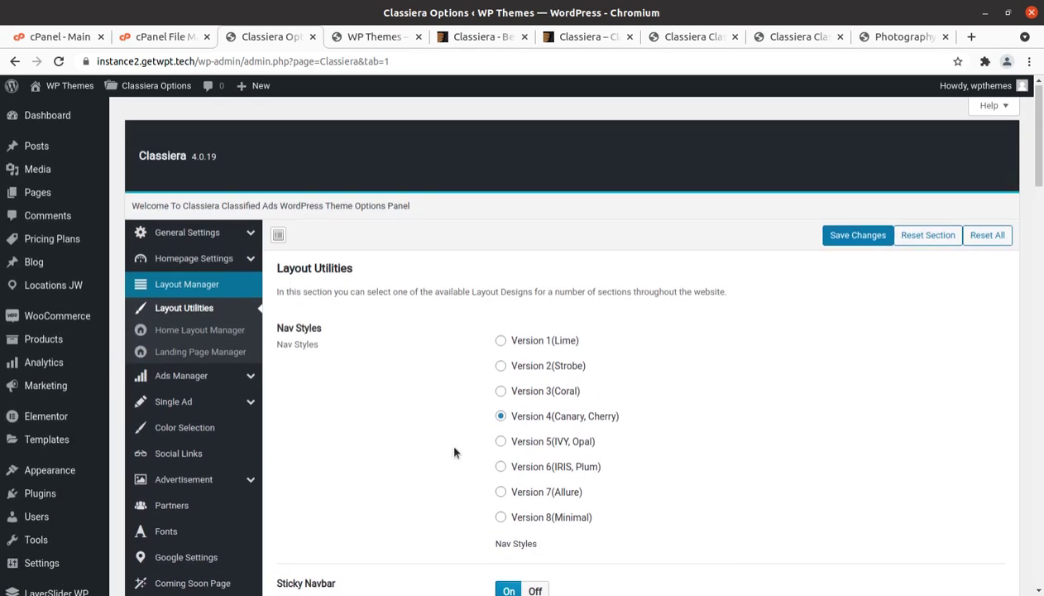
# Drag Pricing Plans from the enabled list into the disabled list in Home Layout Manager.
pyautogui.click(185, 333)
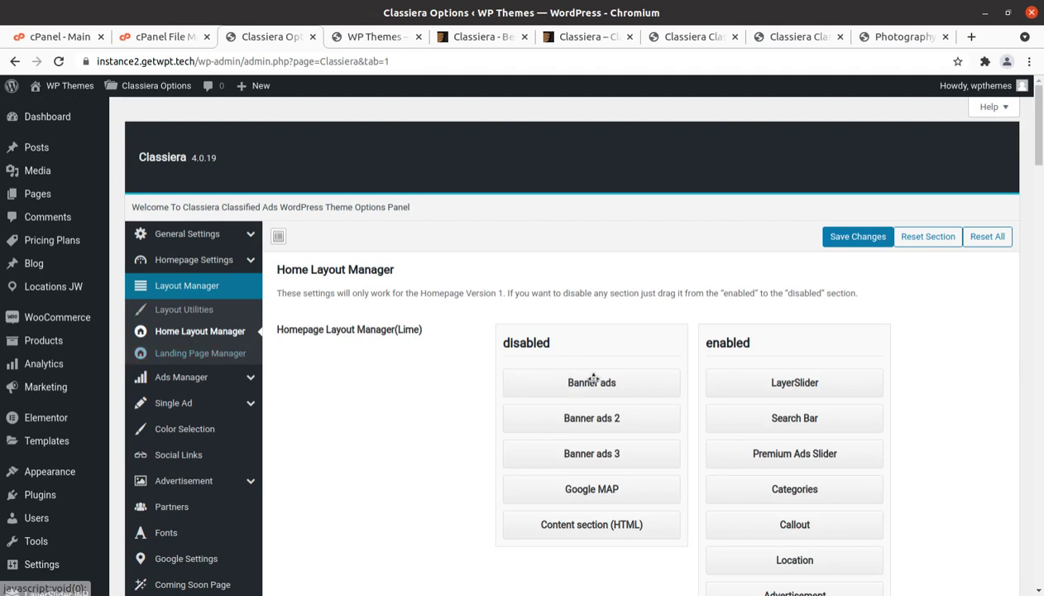
pyautogui.scroll(-3, 799, 369)
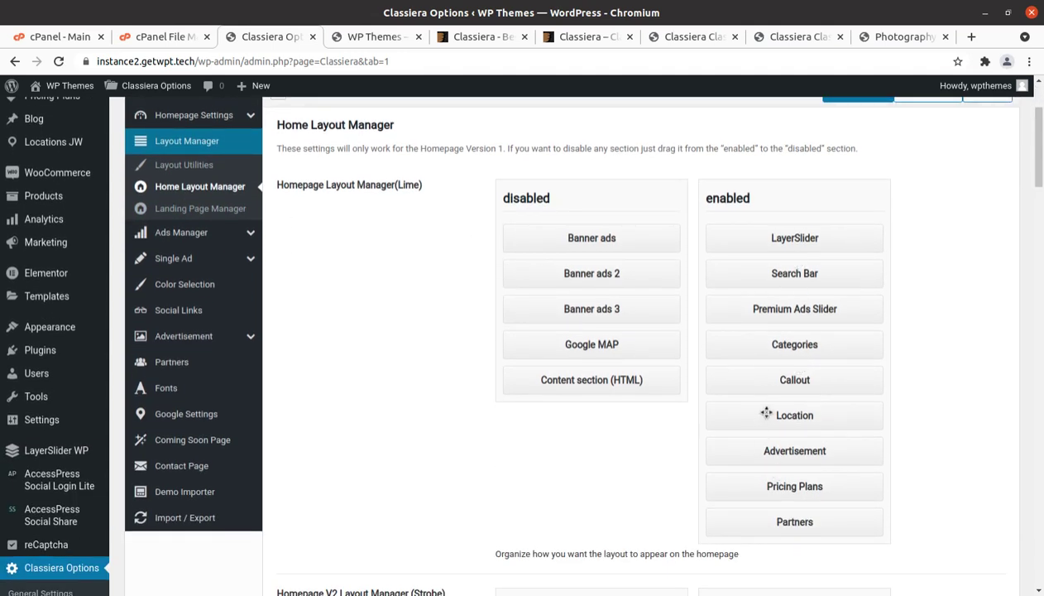
pyautogui.moveTo(764, 412); pyautogui.dragTo(572, 421)
pyautogui.moveTo(796, 486); pyautogui.dragTo(537, 377)
pyautogui.scroll(3, 467, 430)
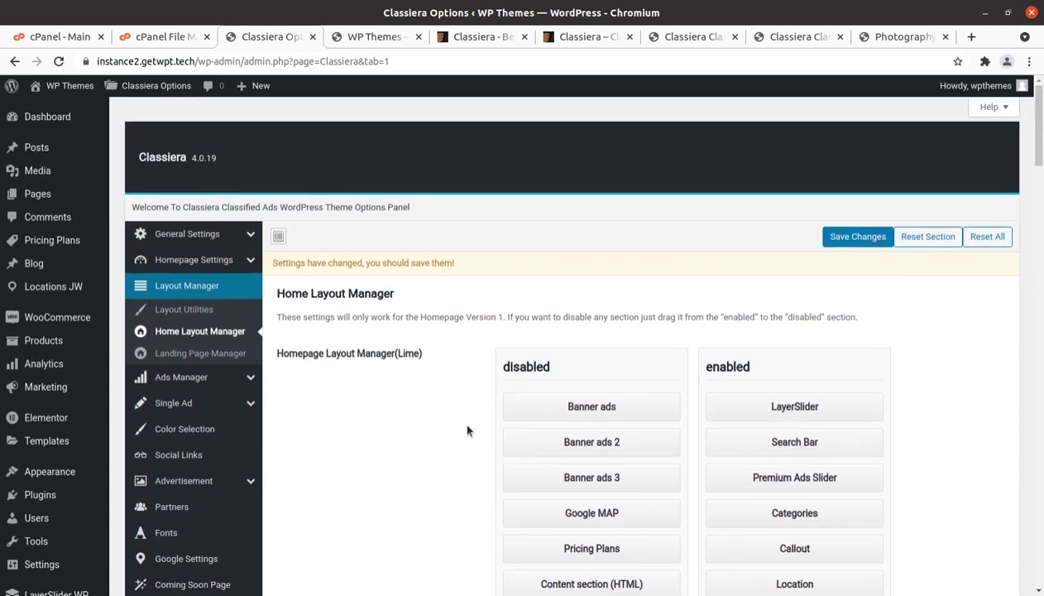
pyautogui.click(211, 316)
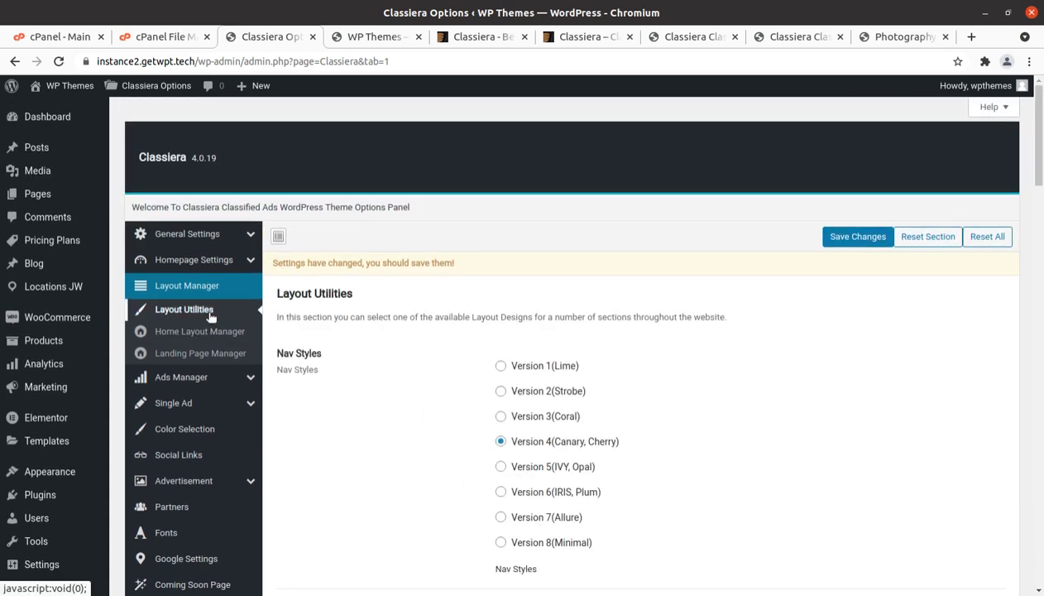
pyautogui.click(213, 337)
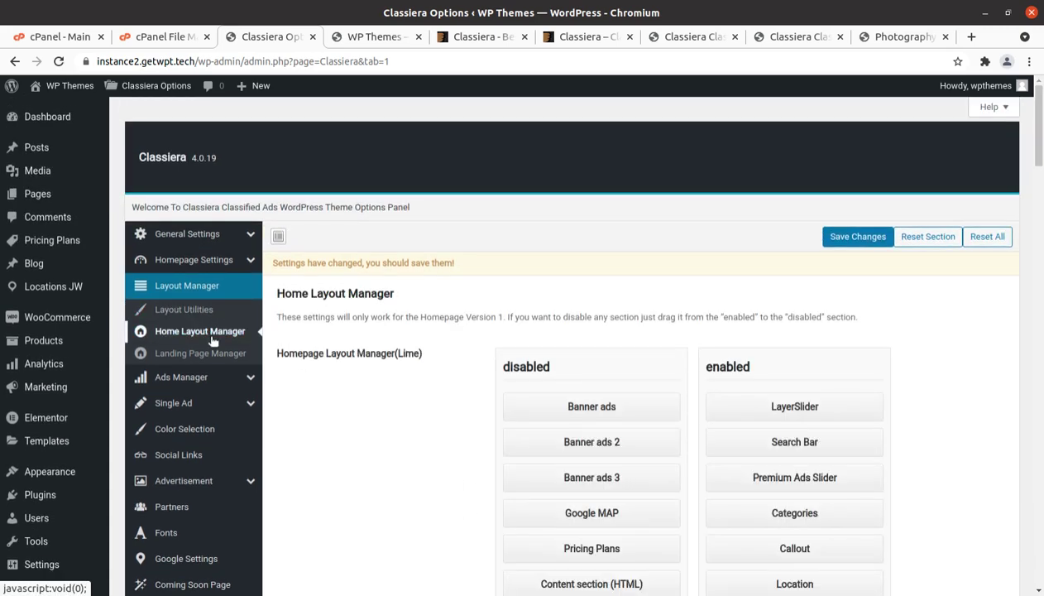
# Browse the Landing Page Manager and the Premium, Regular and Bump Ads settings.
pyautogui.click(210, 356)
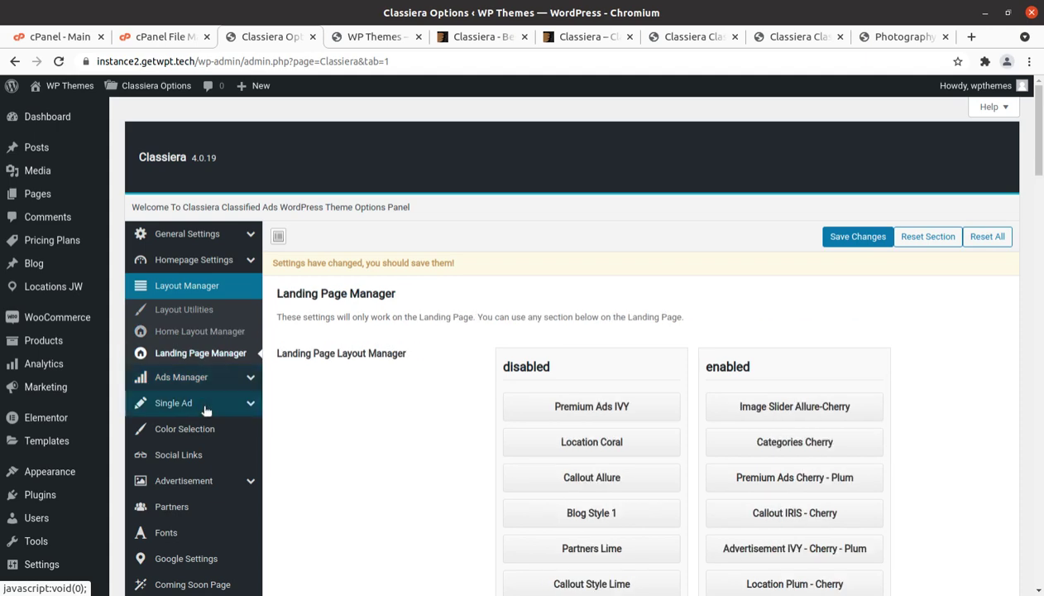
pyautogui.click(186, 383)
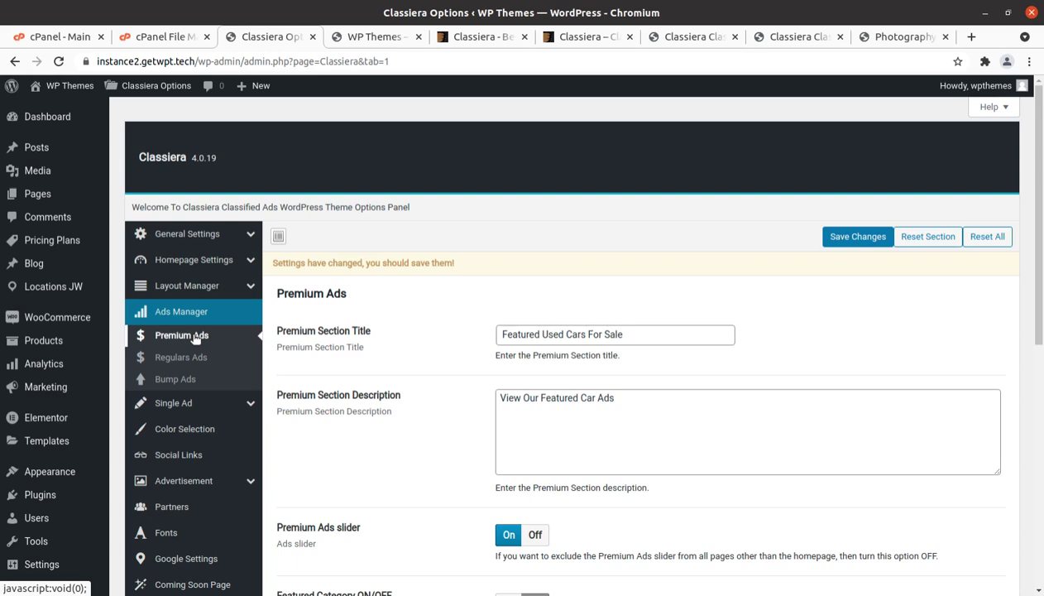
pyautogui.click(197, 359)
pyautogui.scroll(-2, 188, 389)
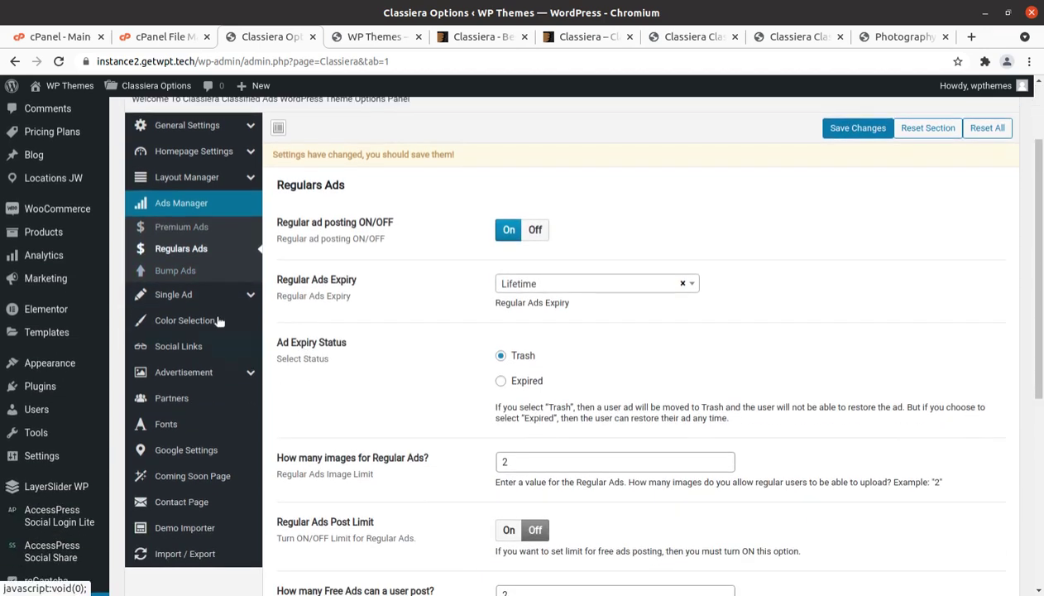
pyautogui.click(188, 269)
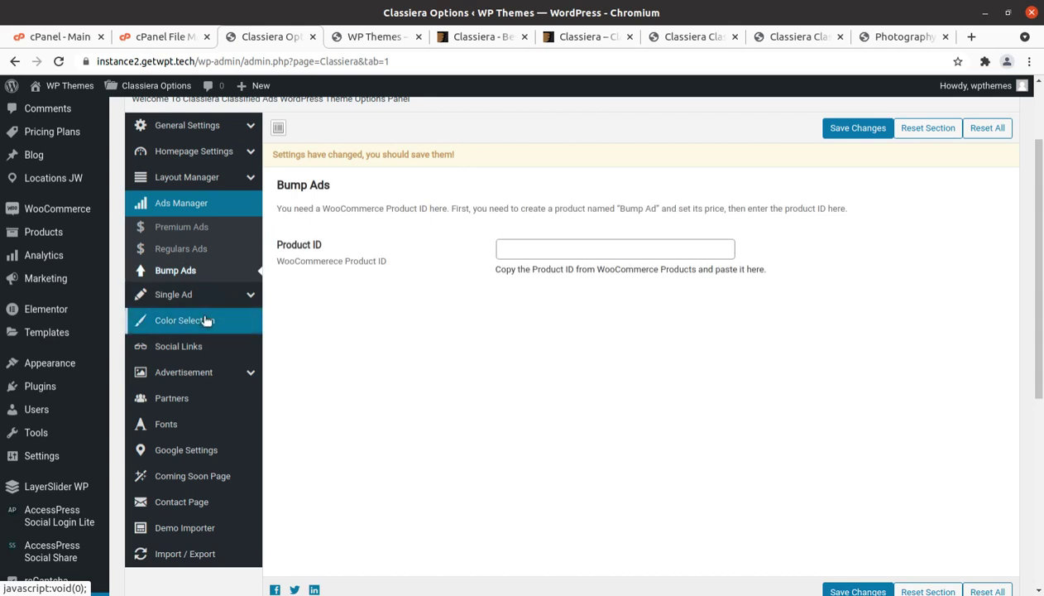
# Check Single Ad and Submit Ads - Edit Ads, ending on Color Selection.
pyautogui.click(186, 298)
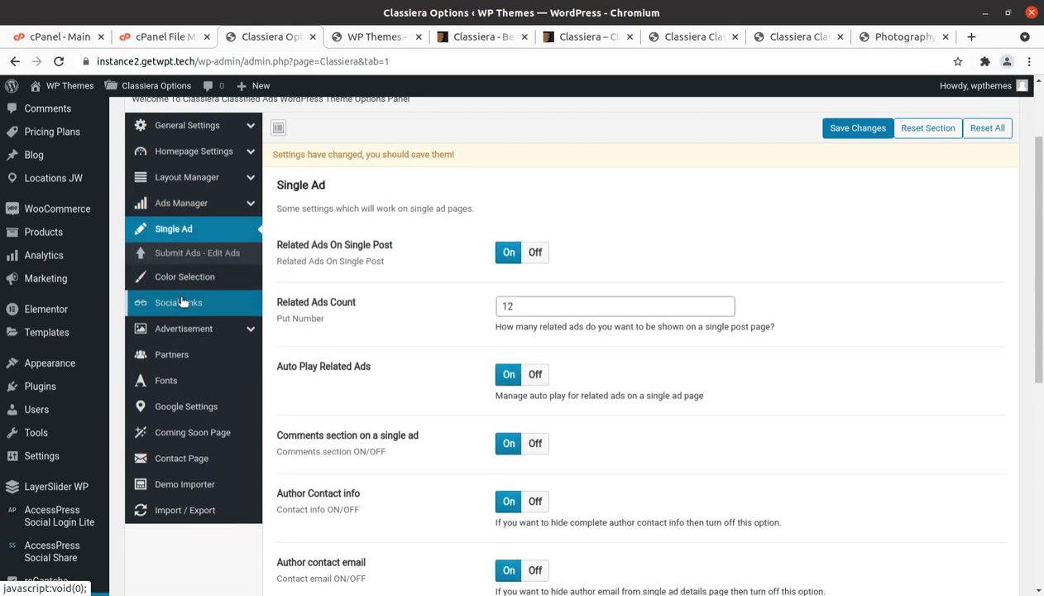
pyautogui.click(169, 260)
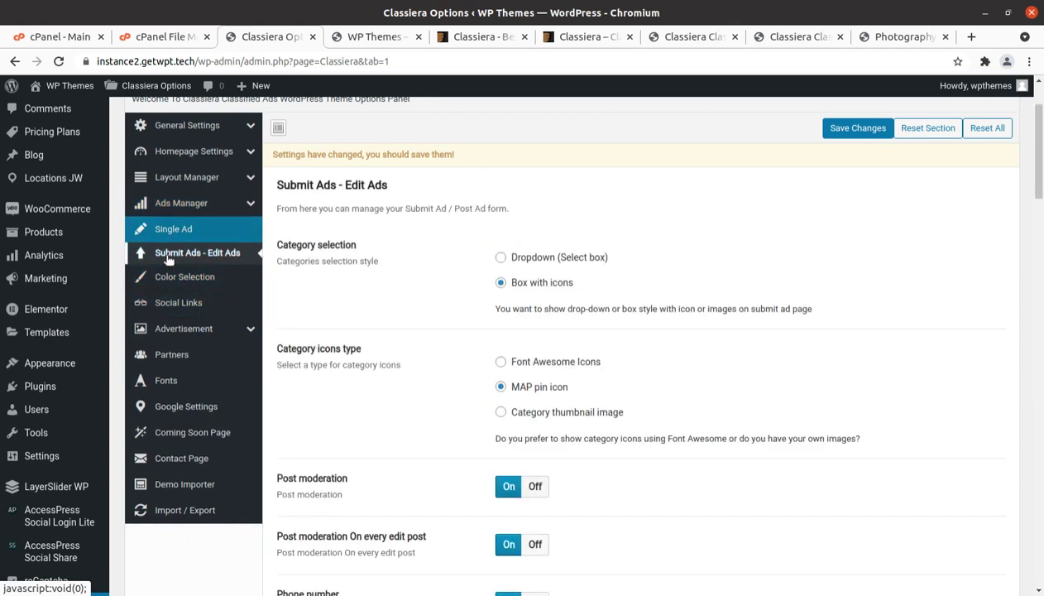
pyautogui.click(181, 276)
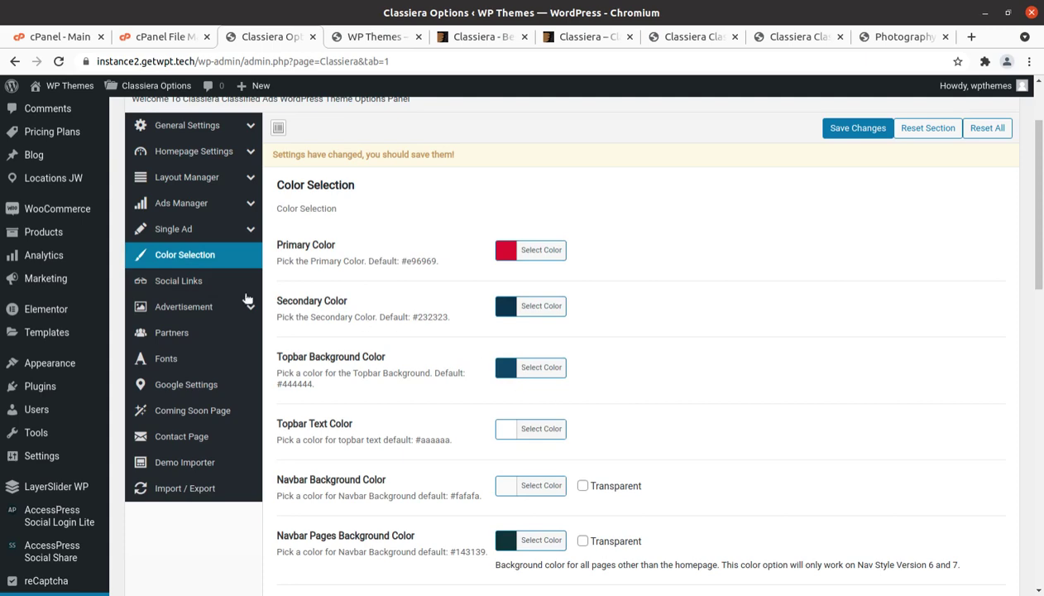
# Look through Social Links, Advertisement, Other Ads, Partners, Fonts and Google Settings.
pyautogui.click(203, 287)
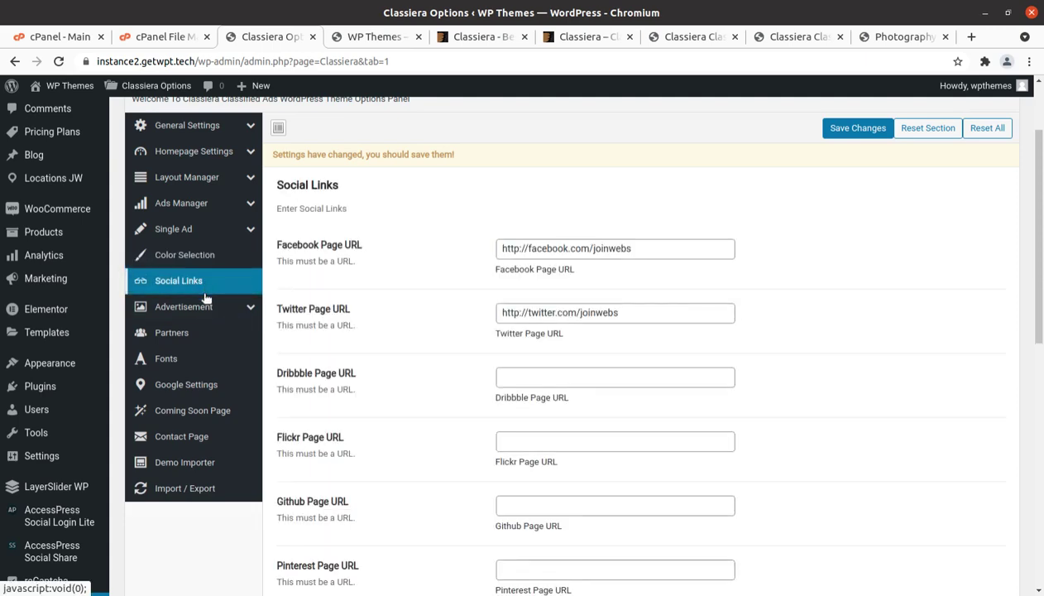
pyautogui.click(205, 306)
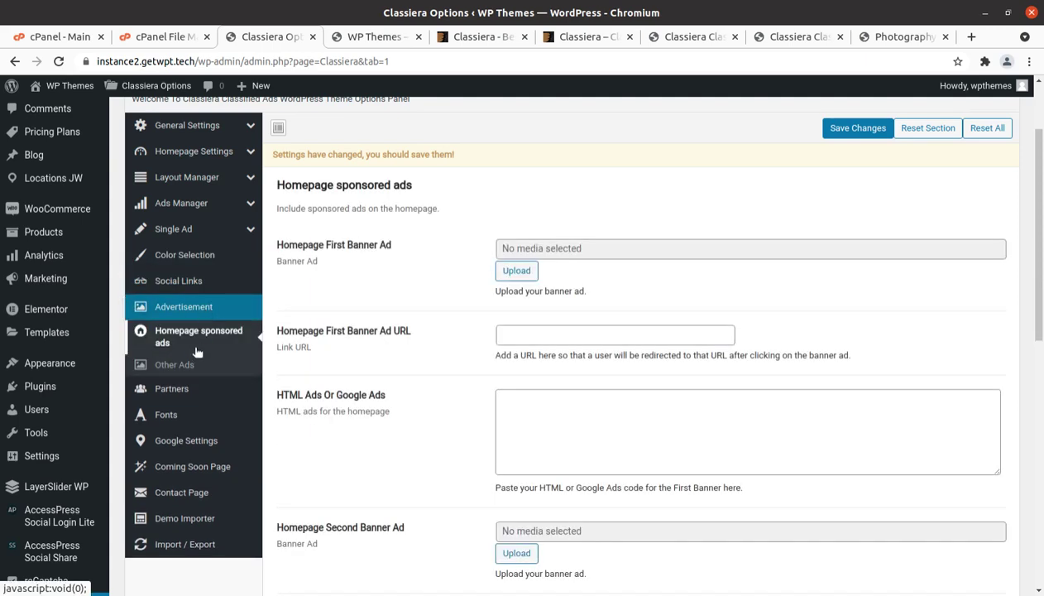
pyautogui.click(186, 364)
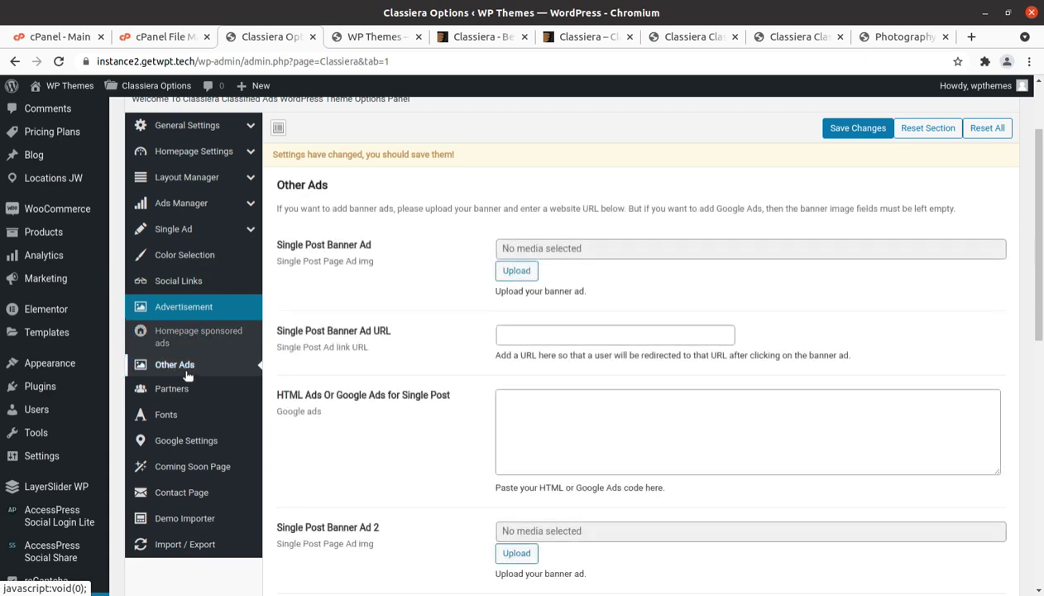
pyautogui.click(189, 389)
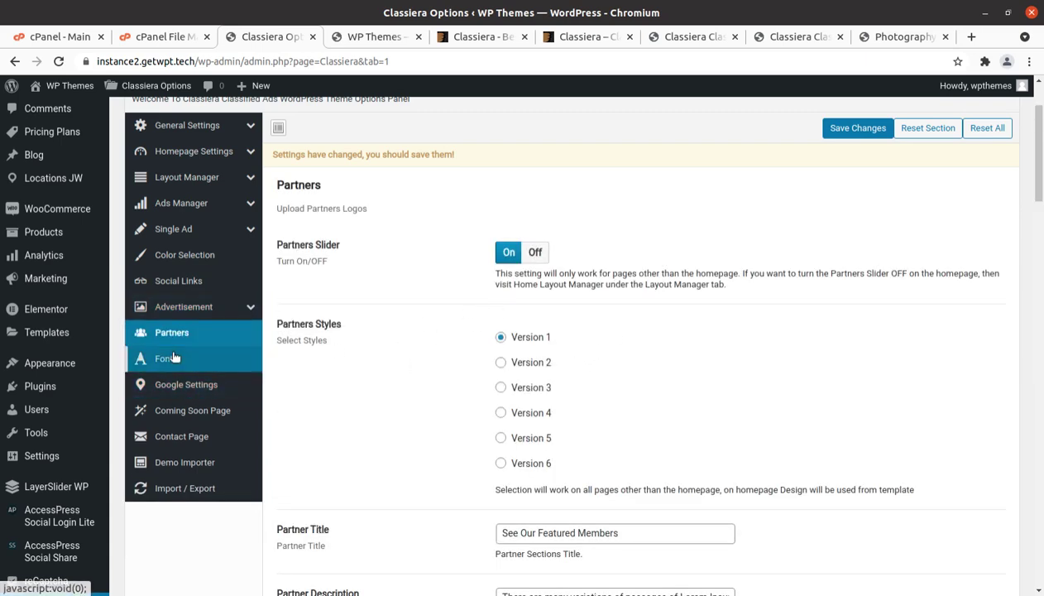
pyautogui.click(176, 359)
pyautogui.click(186, 386)
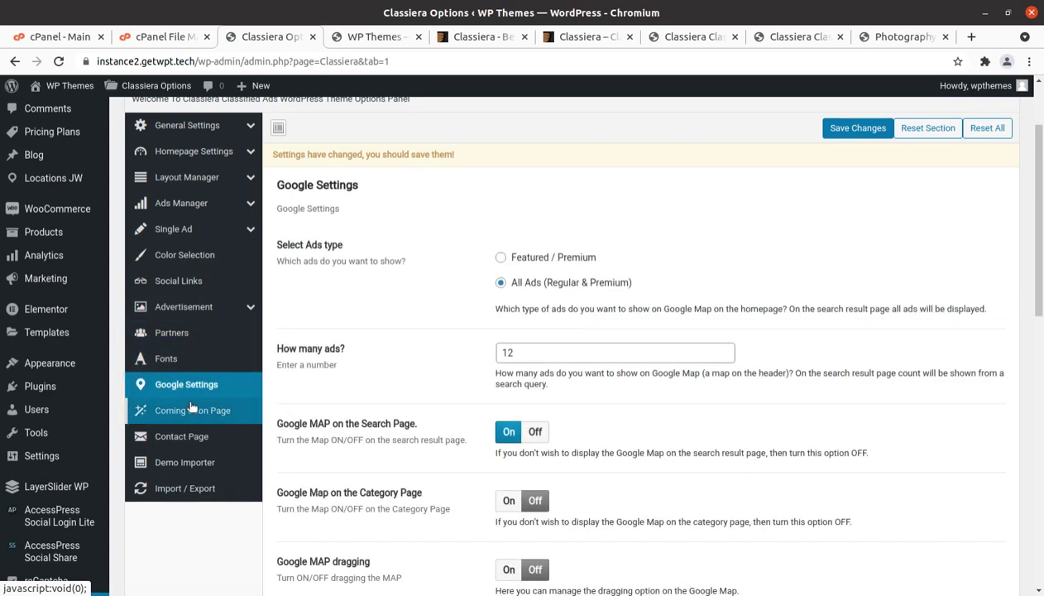
# Review Coming Soon, Contact Page, Demo Importer and Import / Export, then return to the Dashboard.
pyautogui.click(191, 412)
pyautogui.click(201, 438)
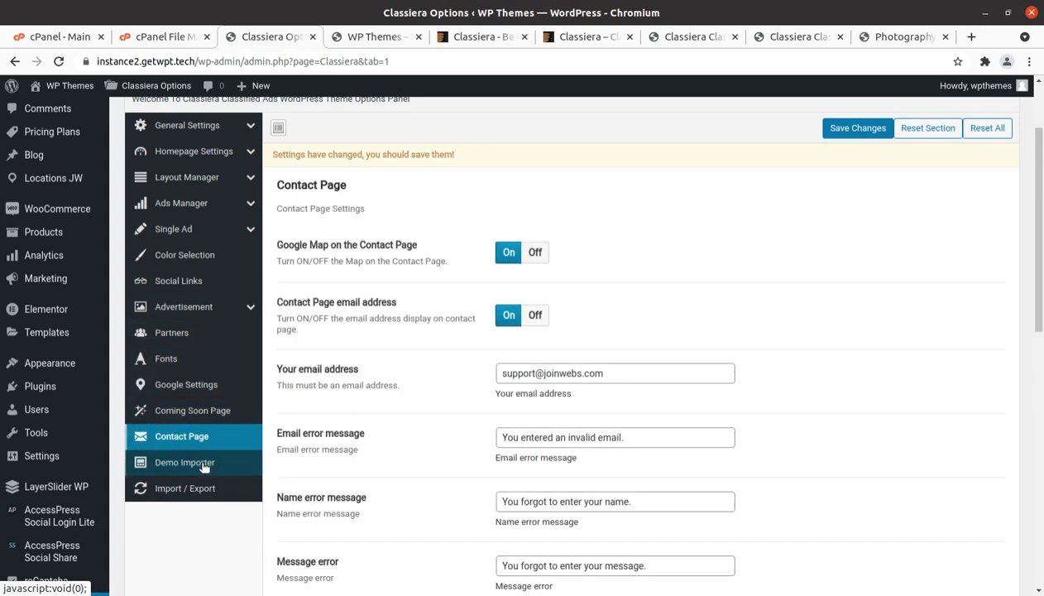
pyautogui.click(205, 465)
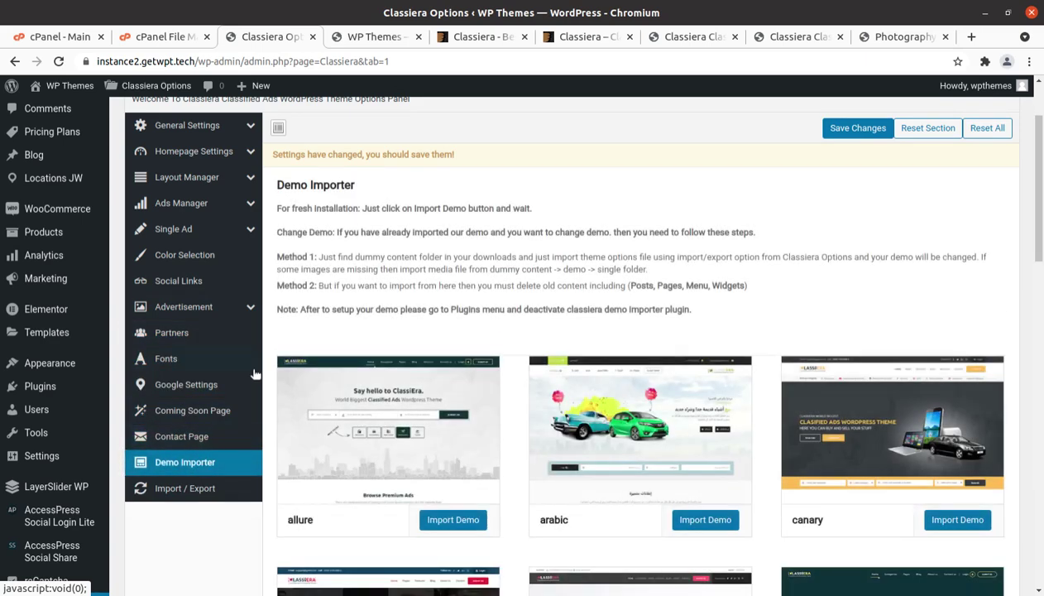
pyautogui.click(186, 488)
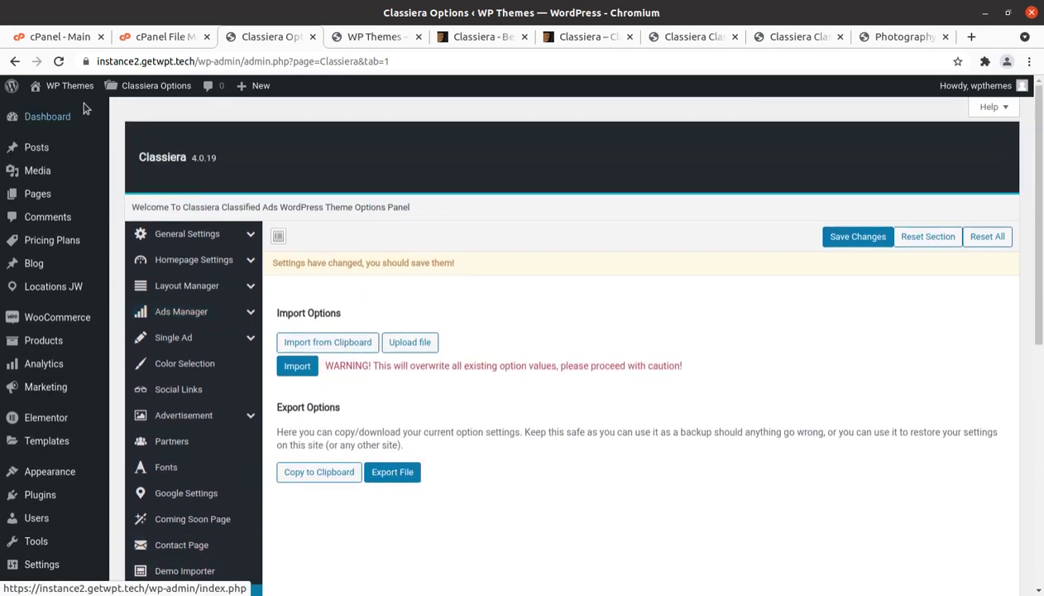
pyautogui.click(55, 122)
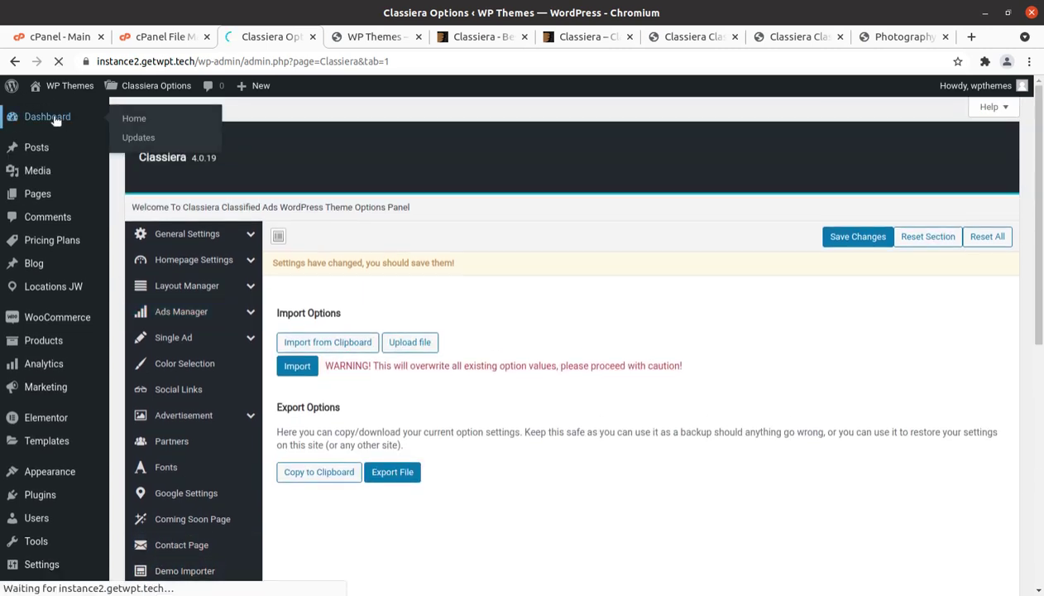
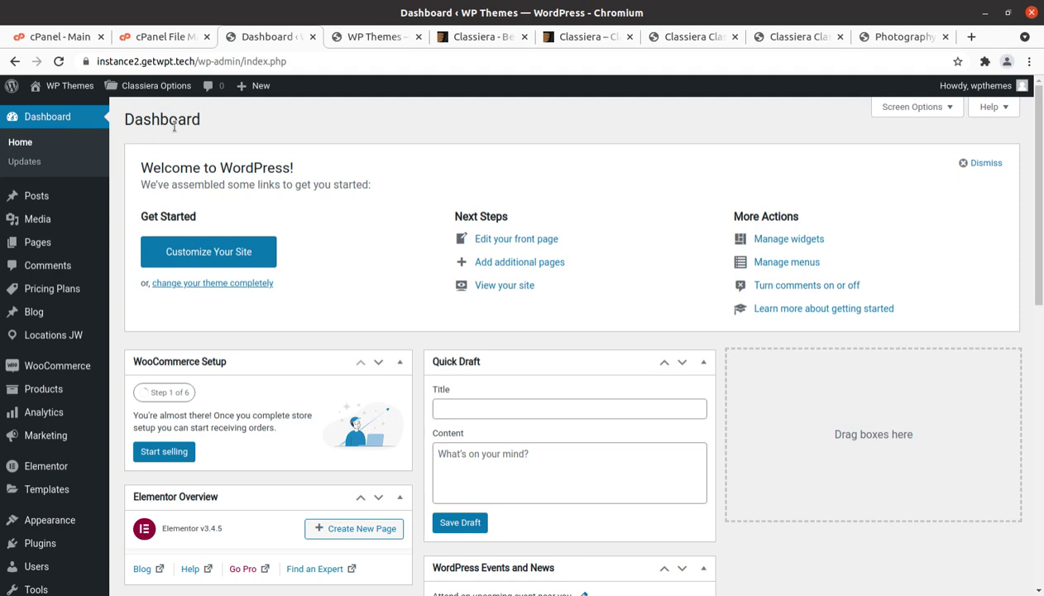
# Glance at the live Classiera site, then return to the WordPress admin Dashboard.
pyautogui.scroll(-2, 337, 229)
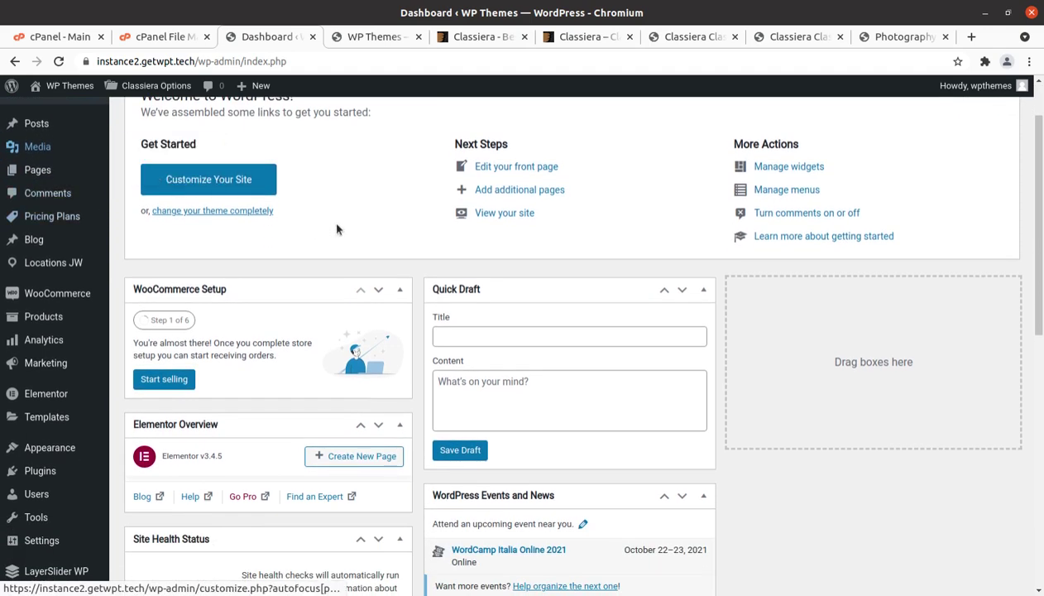
pyautogui.scroll(-3, 337, 229)
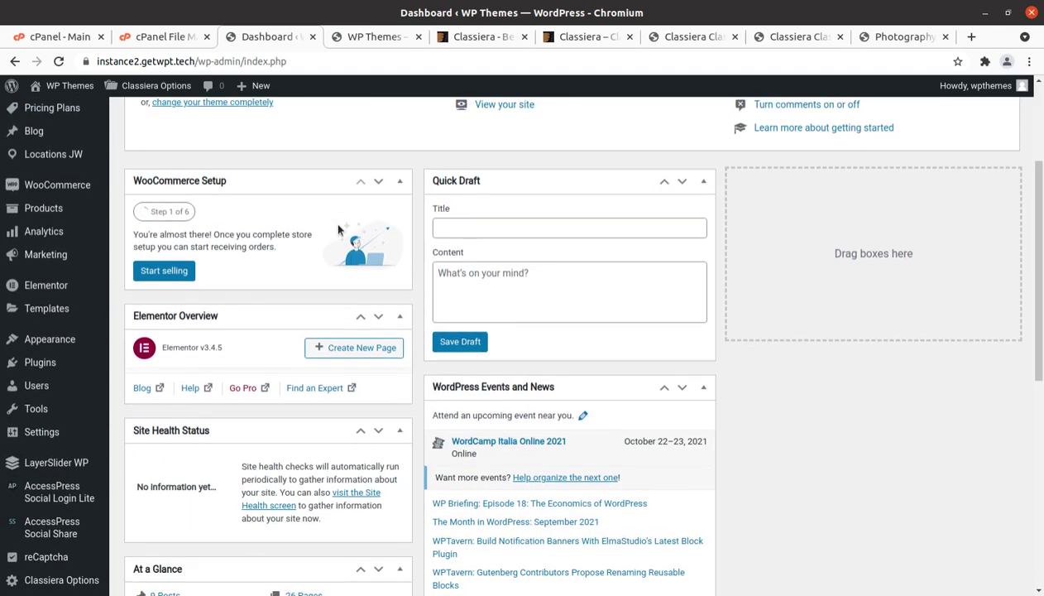
pyautogui.click(373, 37)
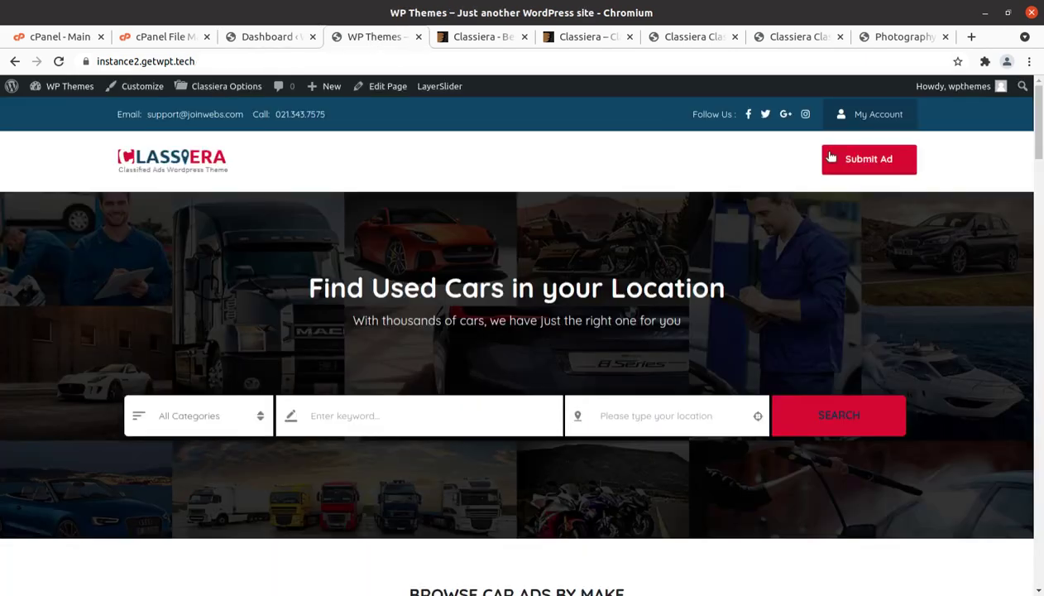
pyautogui.click(242, 37)
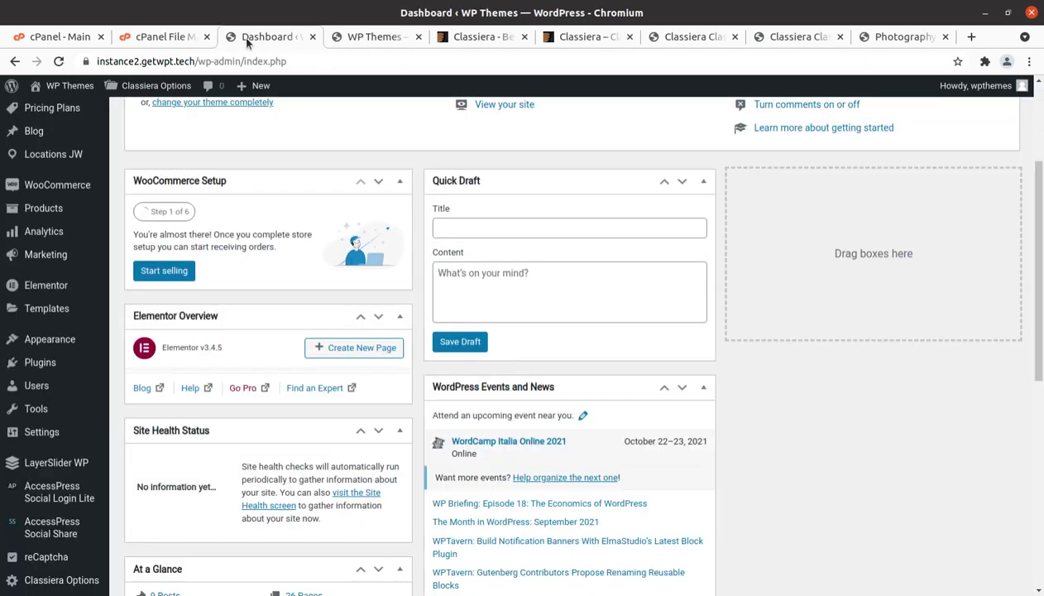
# Bring up All Posts and review the nine car-listing posts, including the Lexus ad.
pyautogui.moveTo(65, 213)
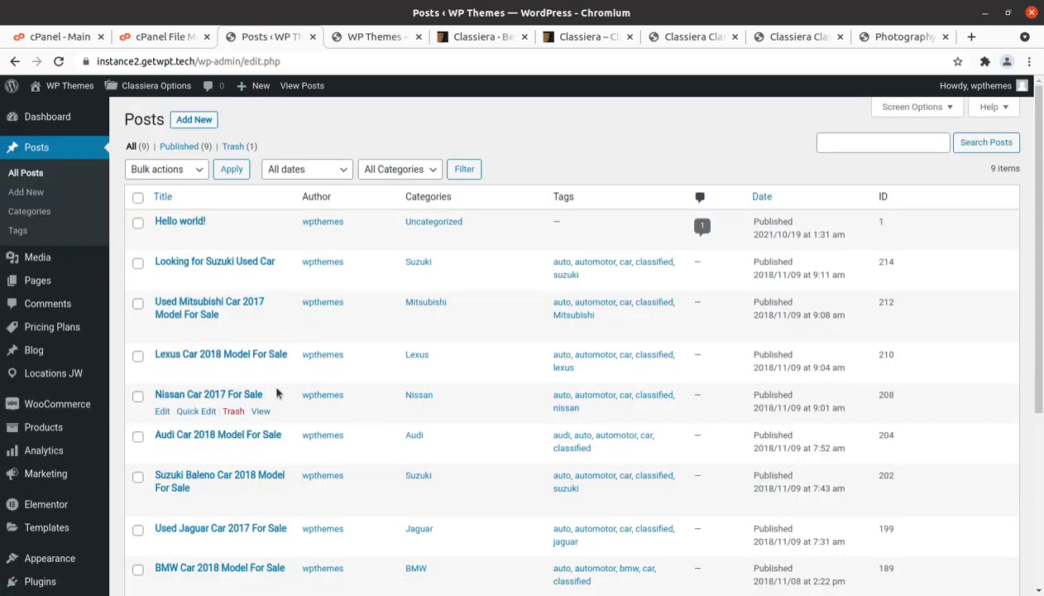
pyautogui.scroll(-1, 454, 326)
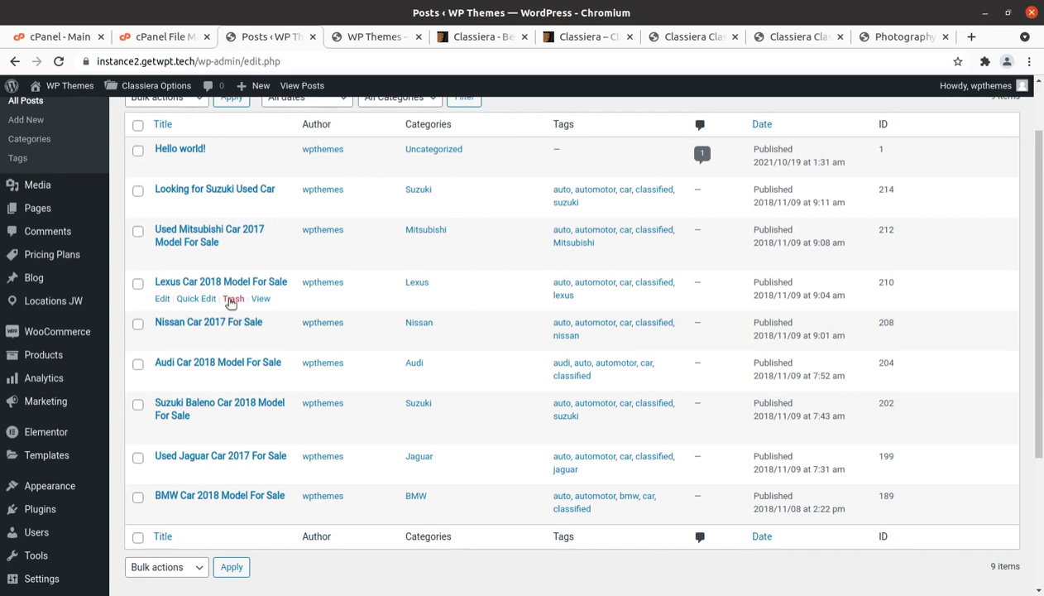
pyautogui.scroll(-2, 257, 300)
pyautogui.scroll(3, 256, 303)
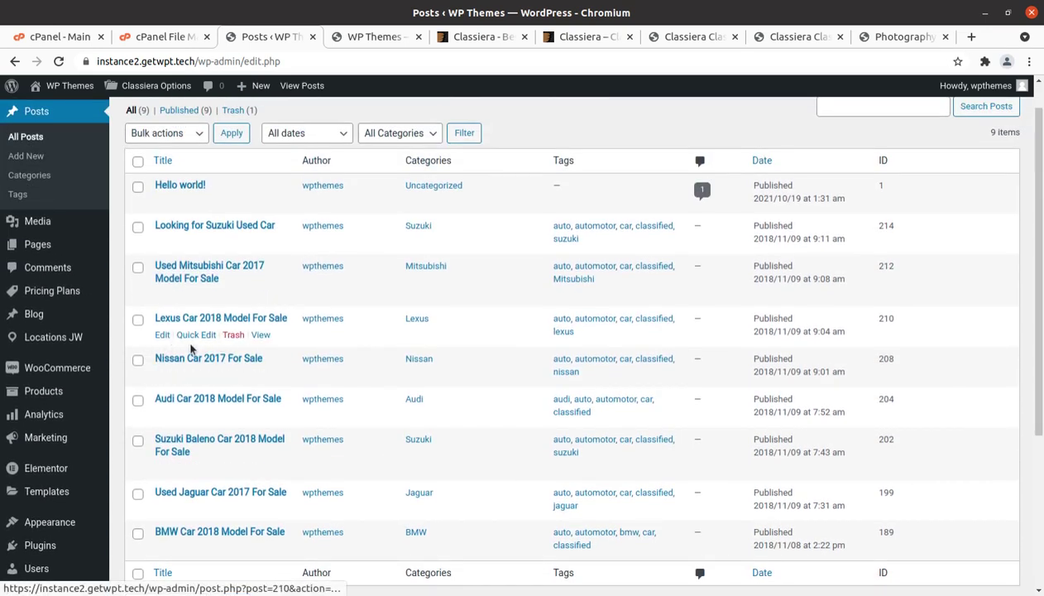
# View the Lexus Car 2018 Model For Sale ad and scroll through its details, description and comments.
pyautogui.click(259, 335)
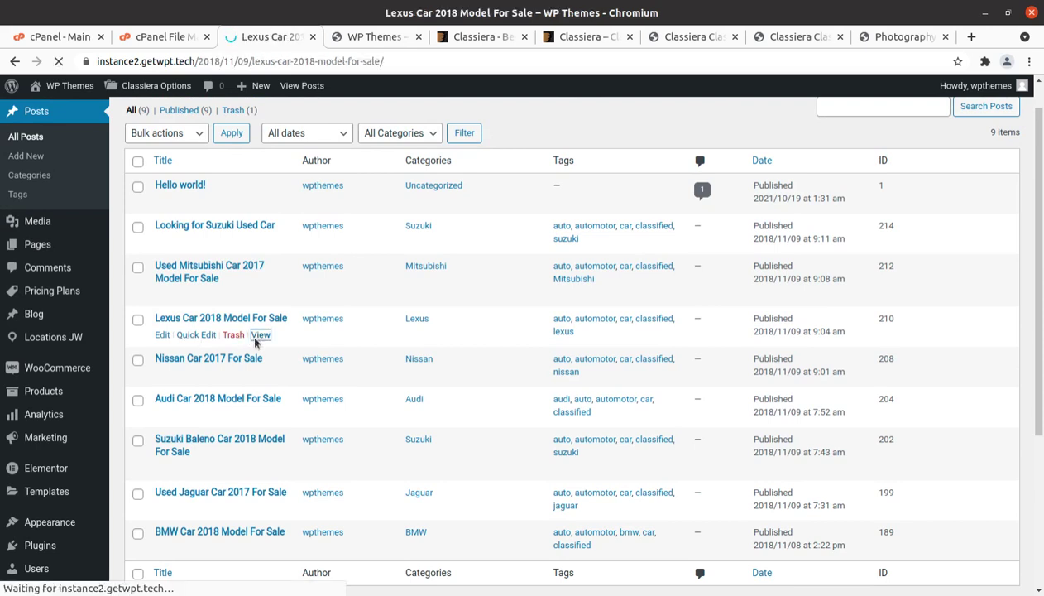
pyautogui.scroll(-7, 566, 303)
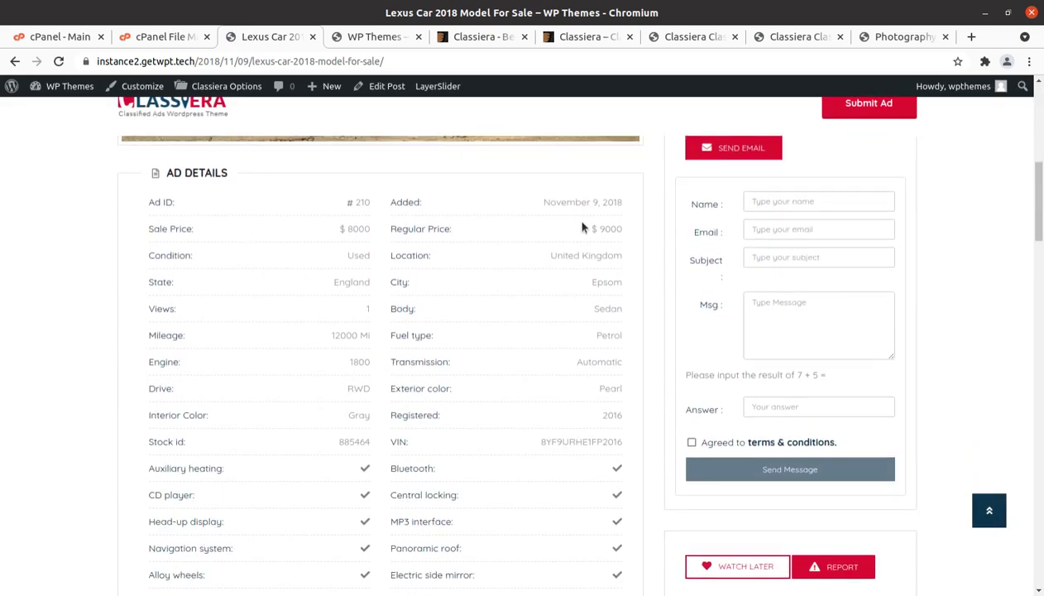
pyautogui.scroll(-5, 582, 227)
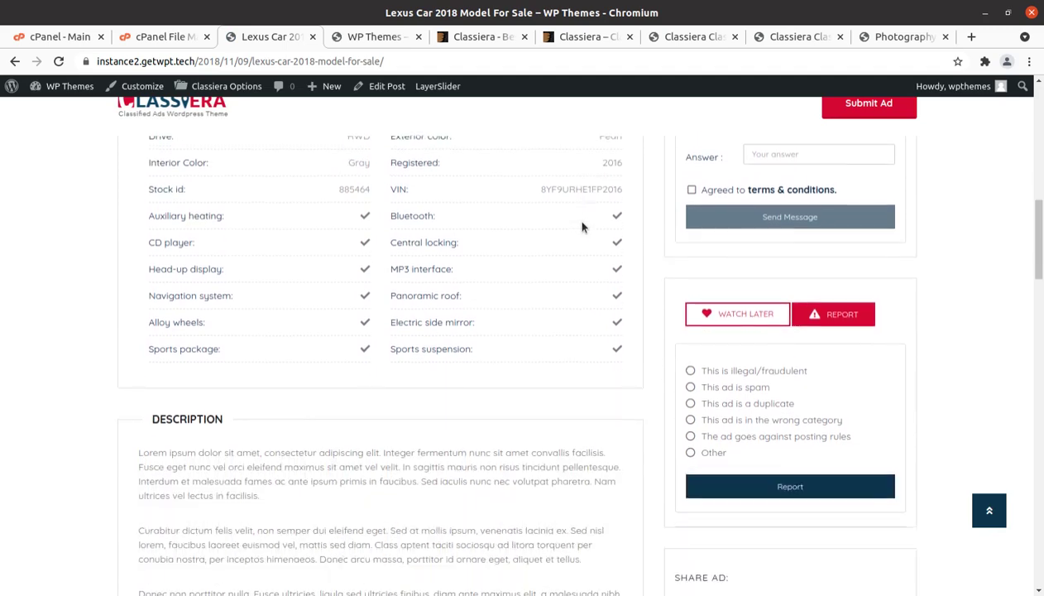
pyautogui.scroll(-8, 582, 226)
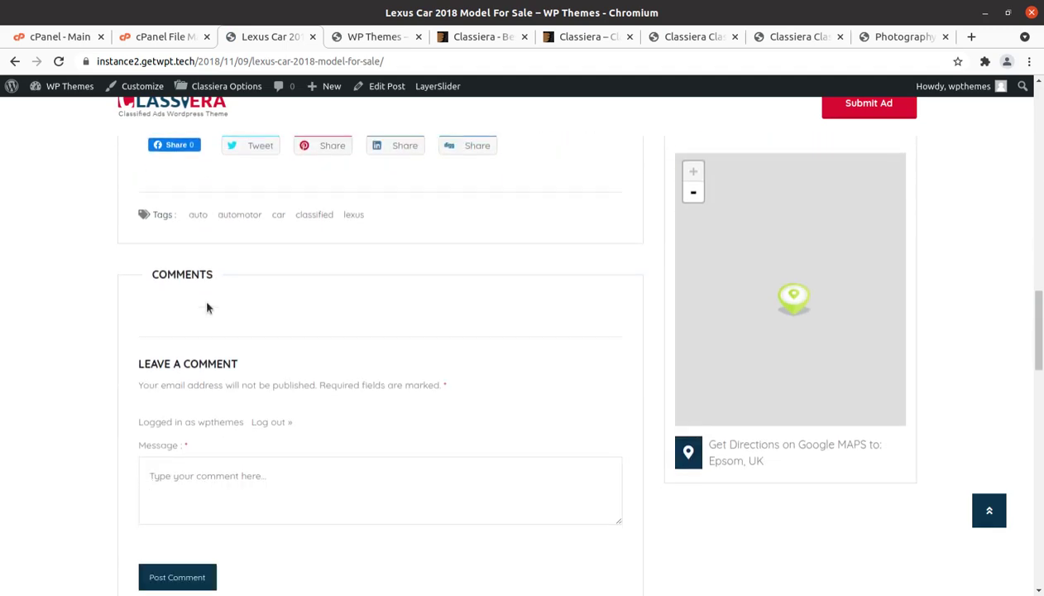
pyautogui.scroll(8, 207, 302)
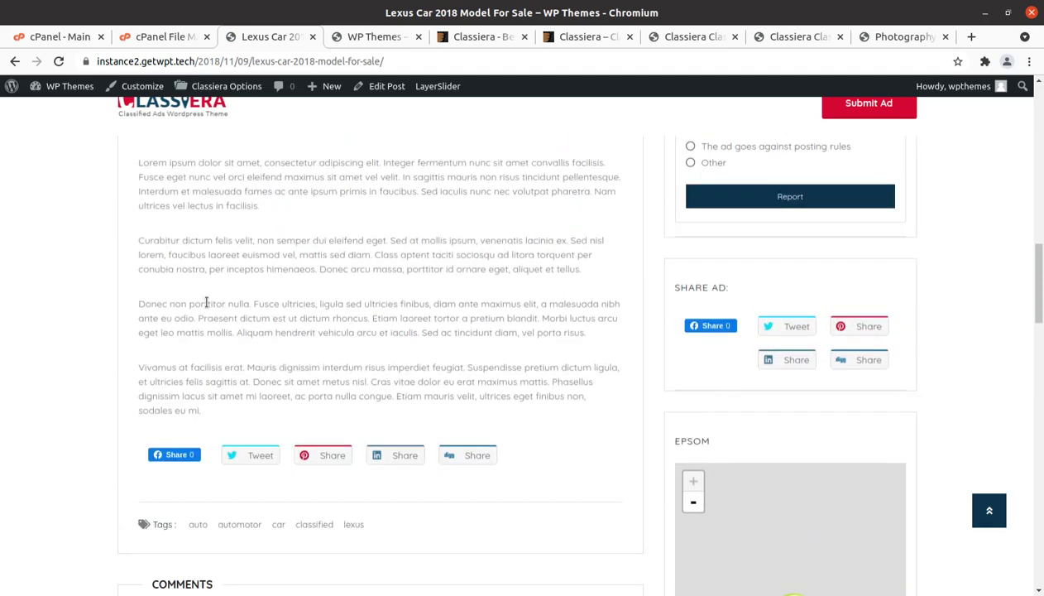
pyautogui.scroll(1, 207, 302)
pyautogui.scroll(-7, 207, 302)
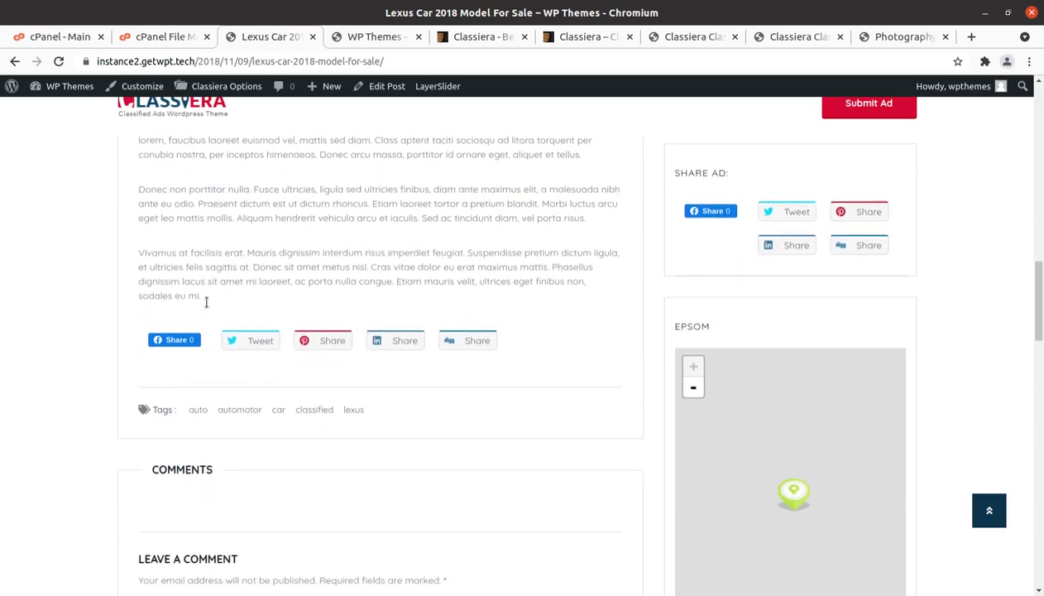
pyautogui.scroll(10, 669, 315)
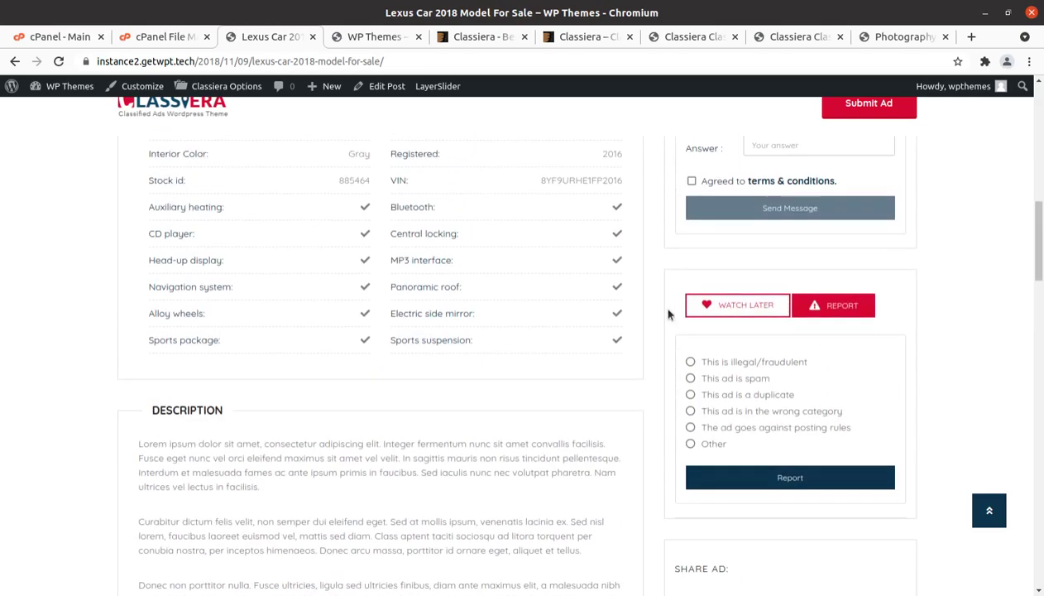
pyautogui.scroll(5, 669, 315)
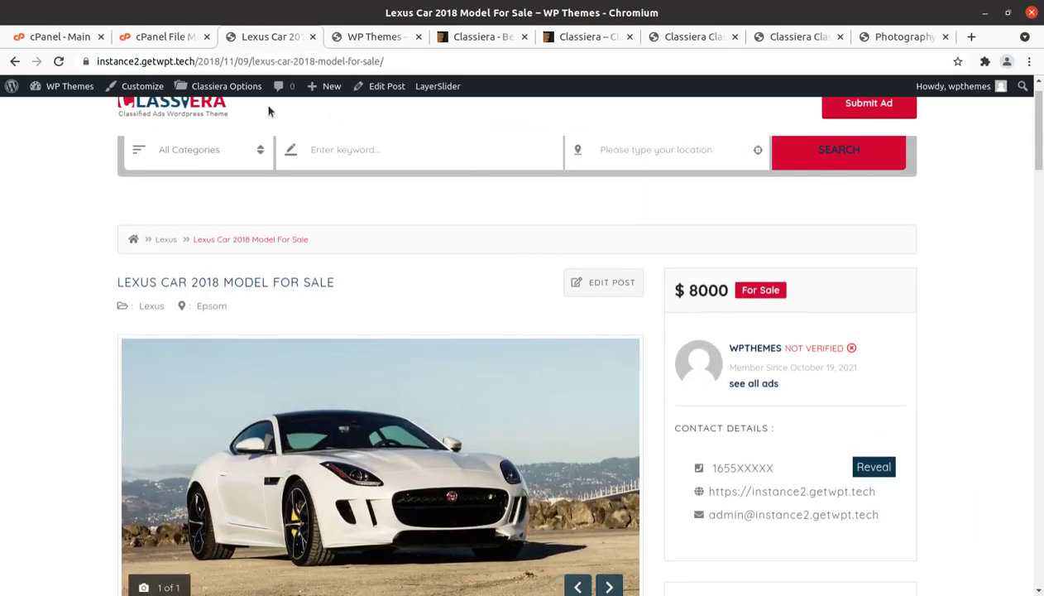
# Return to the admin Dashboard through the WP Themes admin-bar dropdown.
pyautogui.moveTo(60, 88)
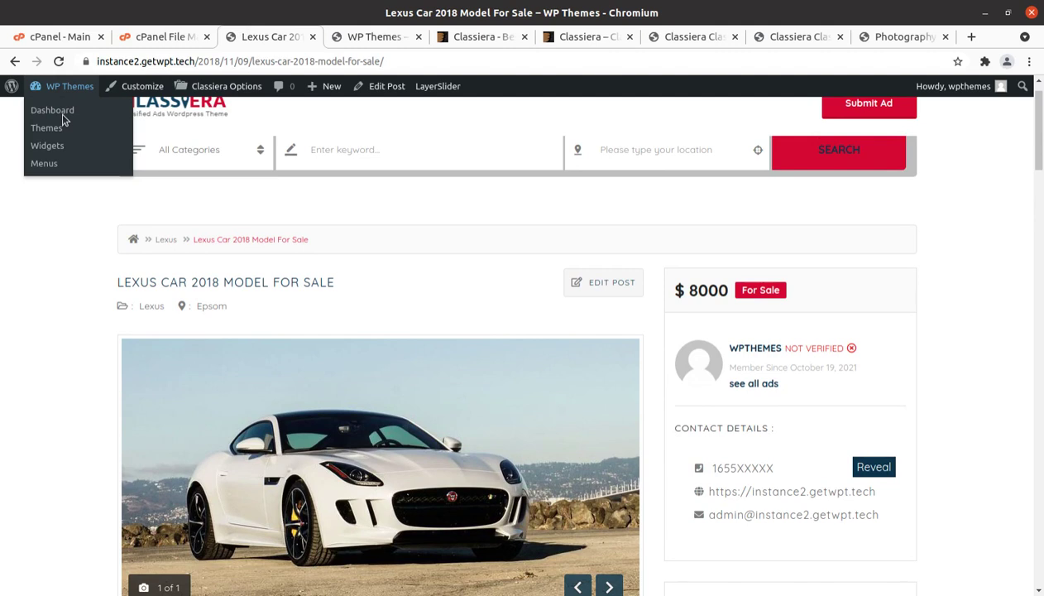
pyautogui.scroll(2, 76, 341)
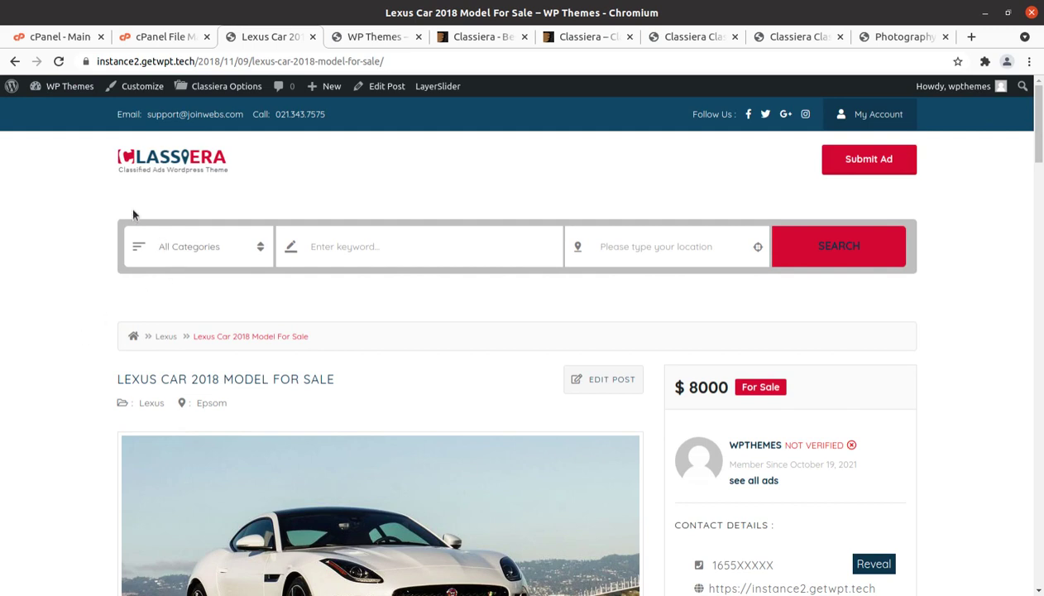
pyautogui.click(50, 118)
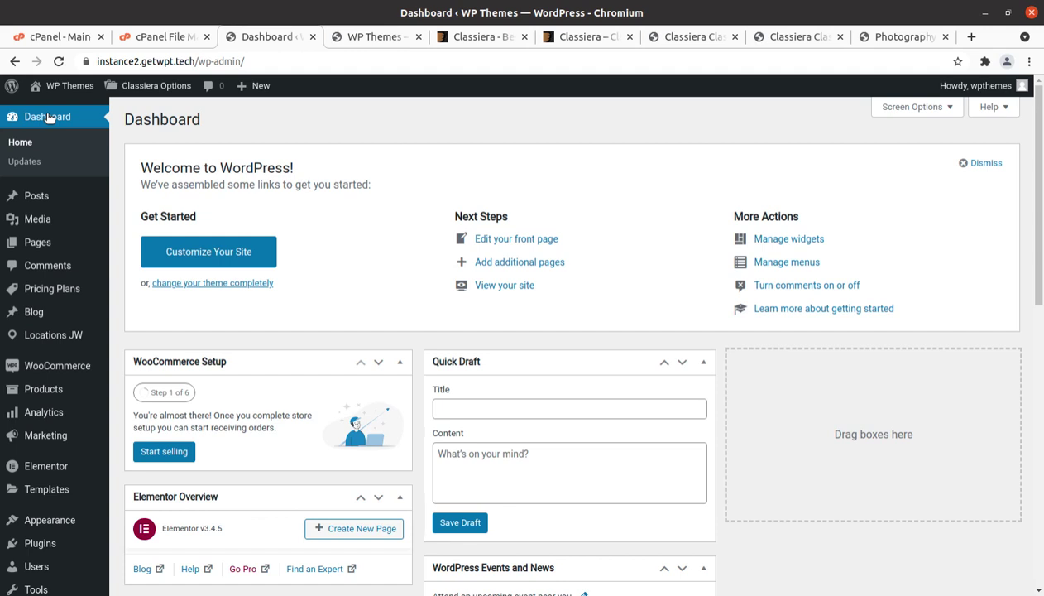
# Browse the Dashboard sidebar, then move to the Classiera theme's ThemeForest sales page.
pyautogui.scroll(-3, 40, 226)
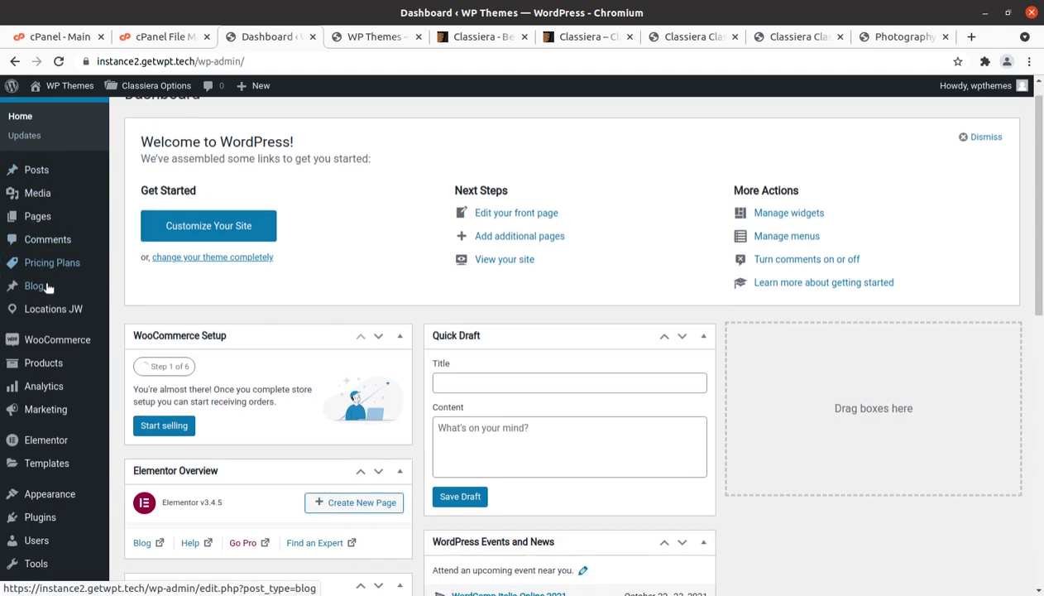
pyautogui.moveTo(40, 190)
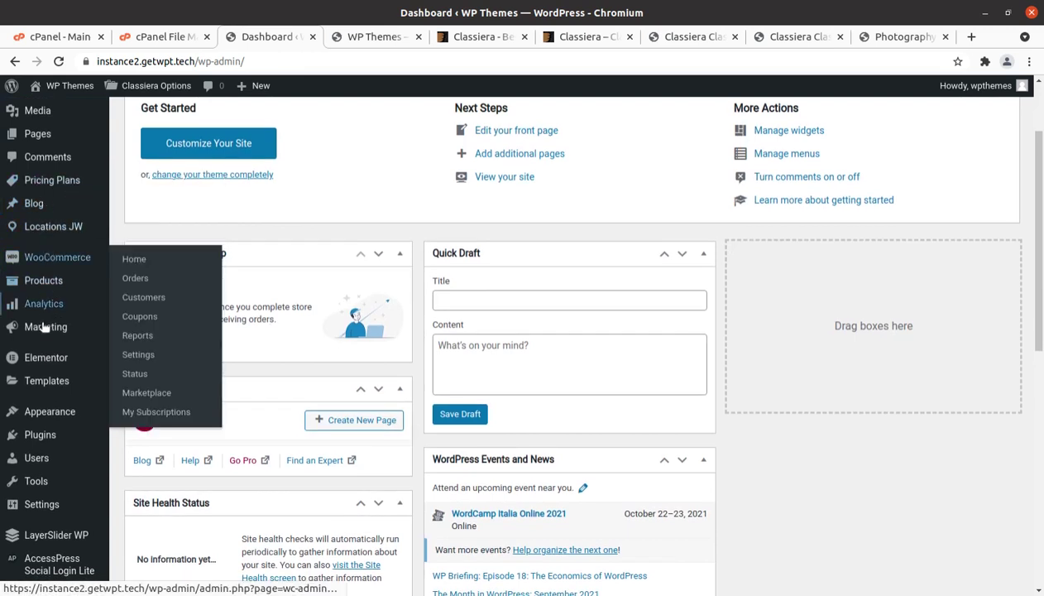
pyautogui.scroll(-2, 51, 308)
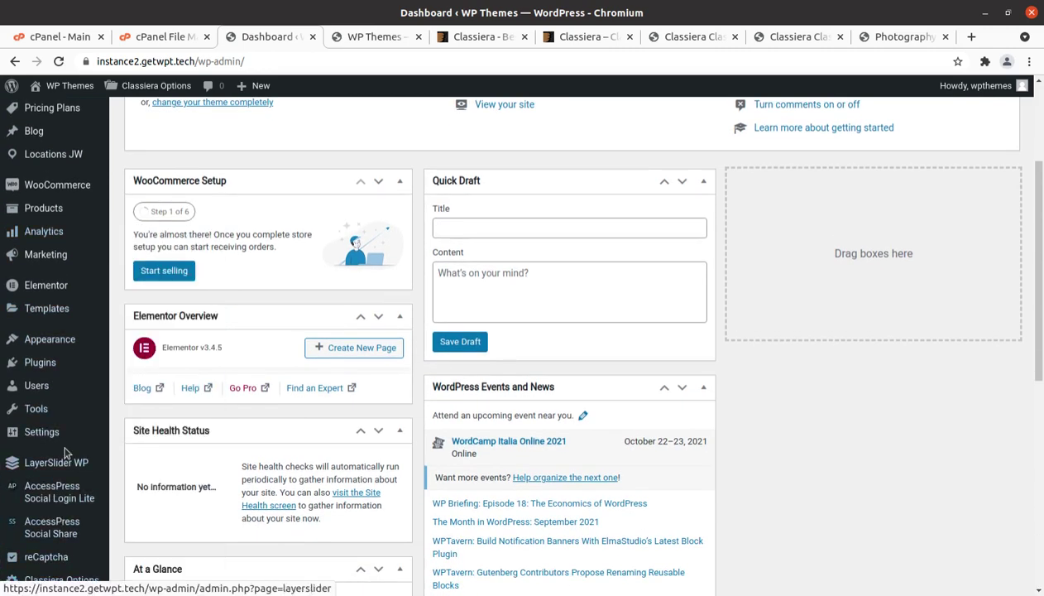
pyautogui.scroll(4, 66, 451)
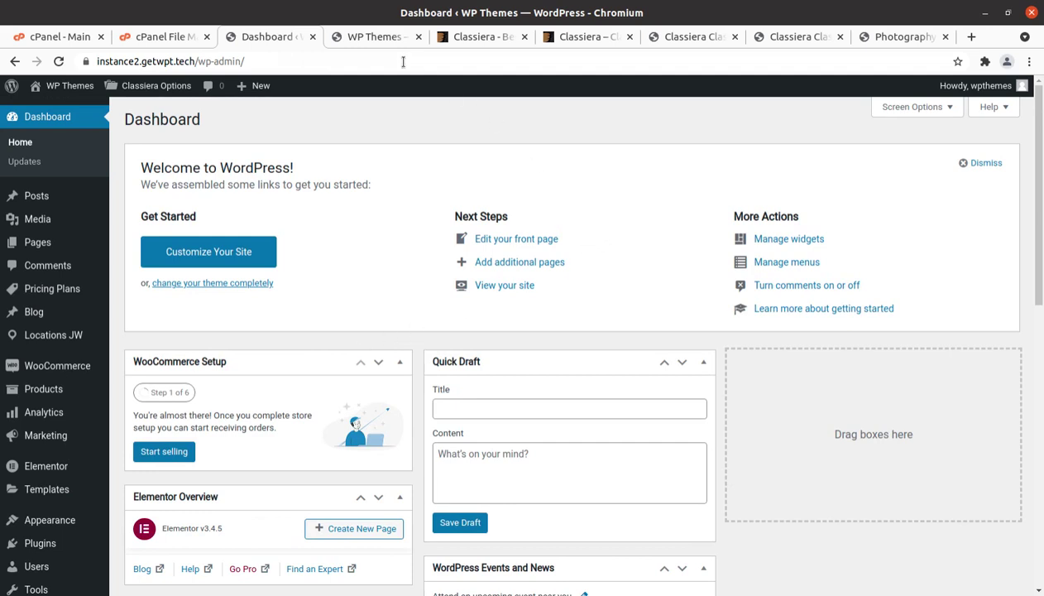
pyautogui.click(368, 38)
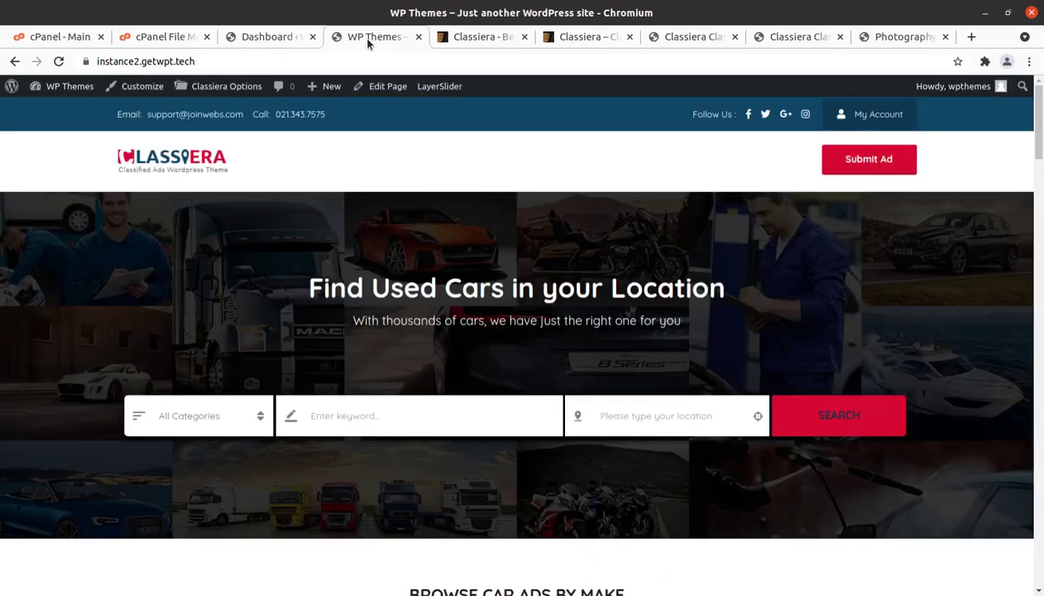
pyautogui.click(478, 38)
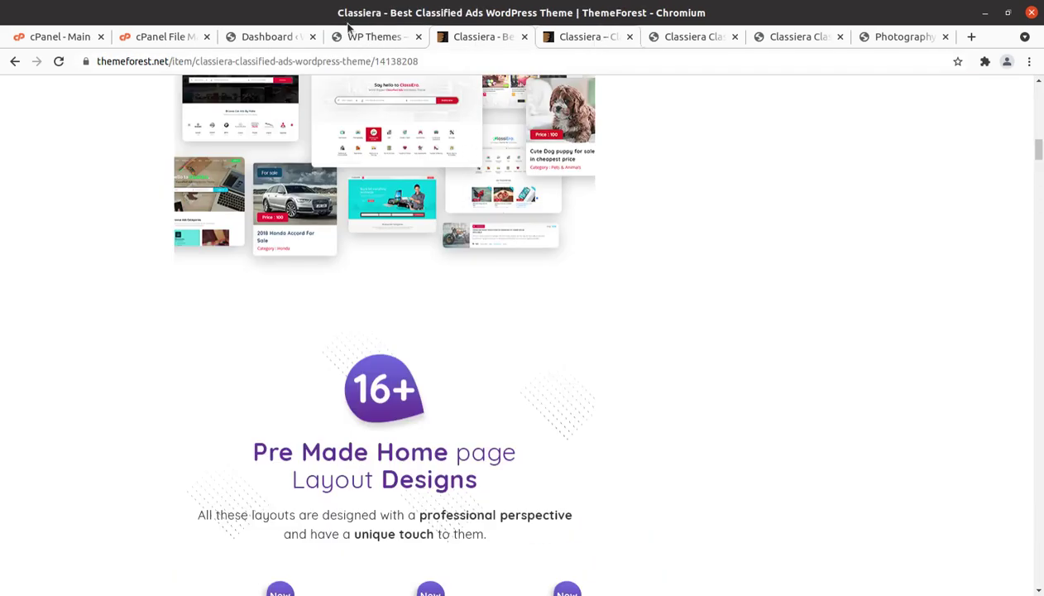